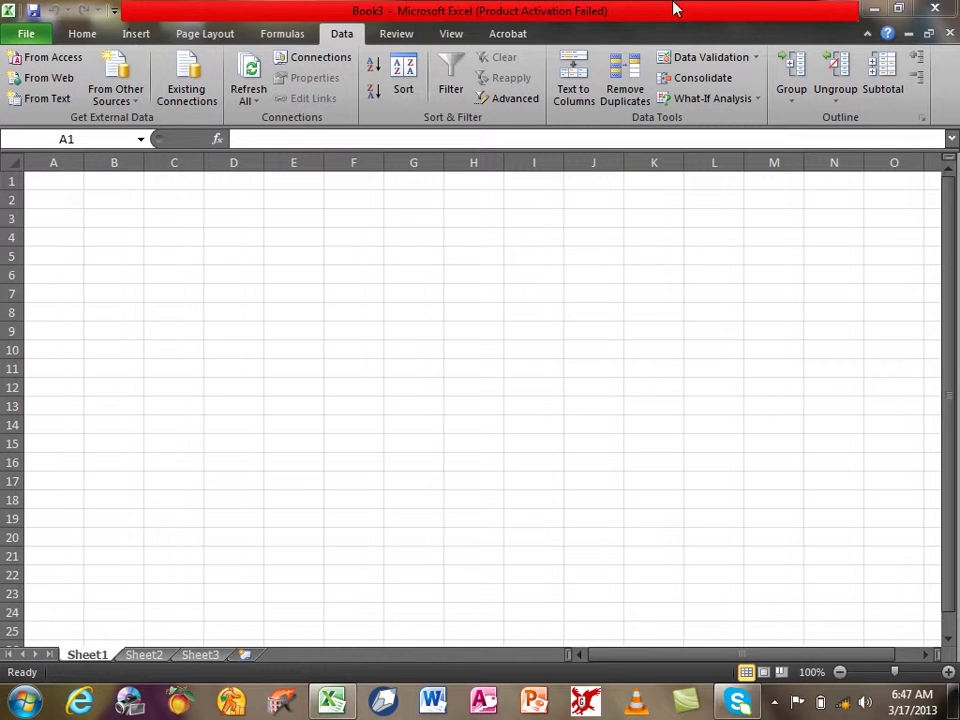
Look at the Data Validation allowed-types list, then close it without changes
click(735, 10)
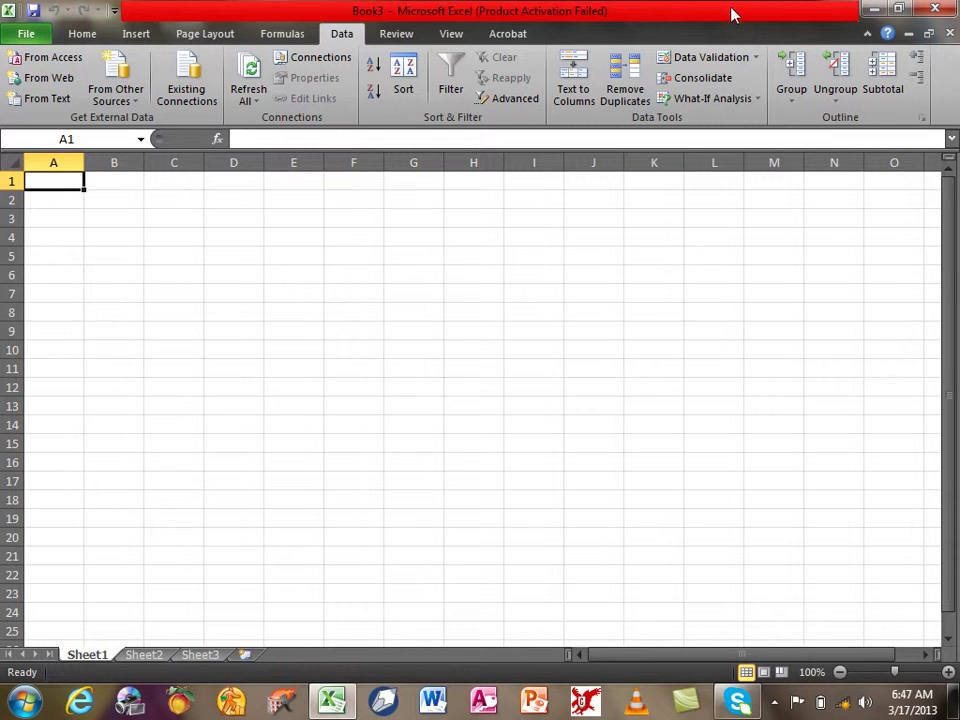
click(697, 59)
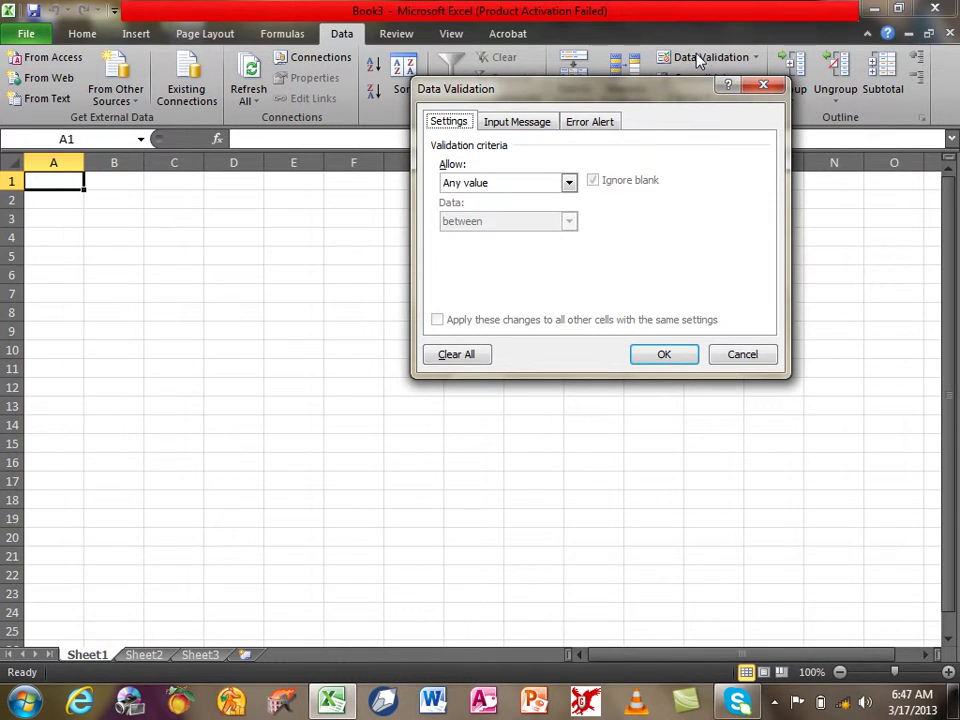
click(461, 184)
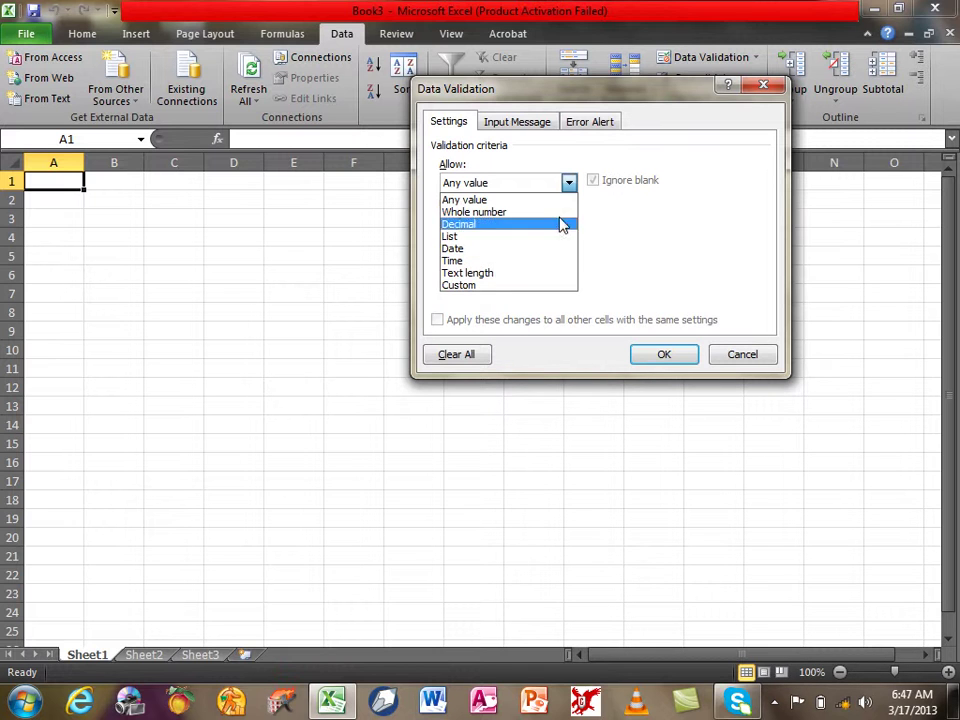
click(737, 353)
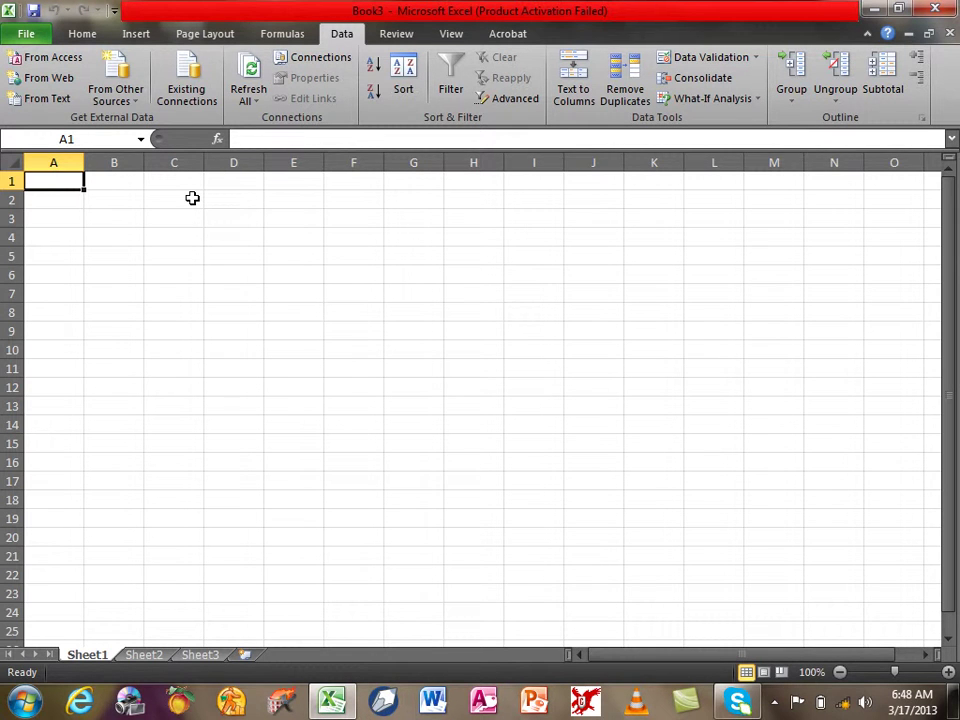
Enter the headers S.ID, S.Name, Program and Fee in A1:D1
text(S.ID)
key(Tab)
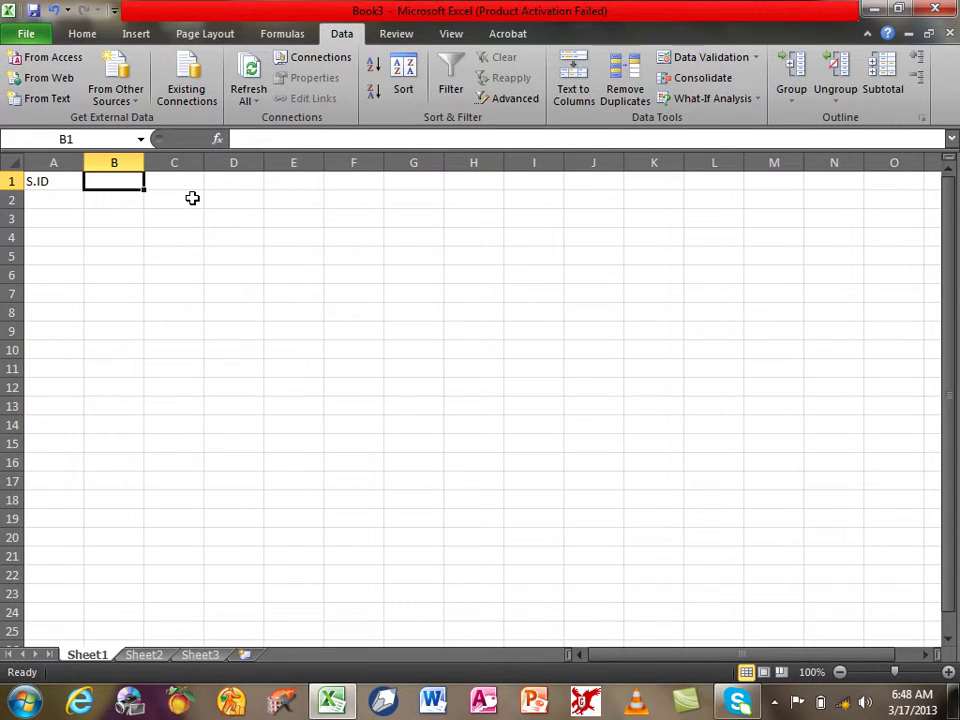
text(S.Name)
key(Tab)
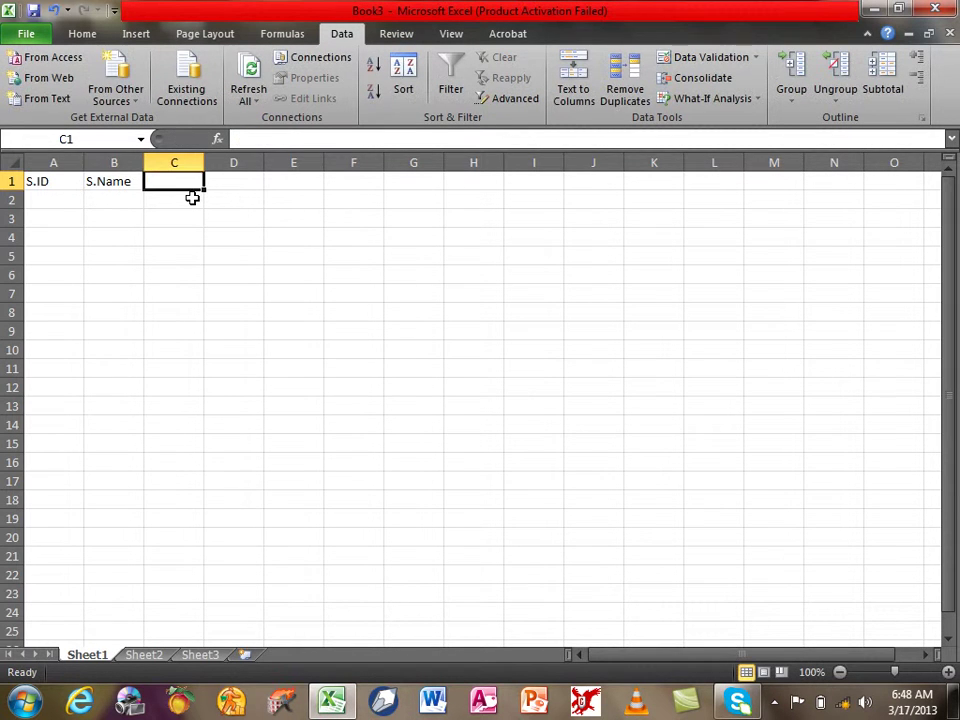
text(Program)
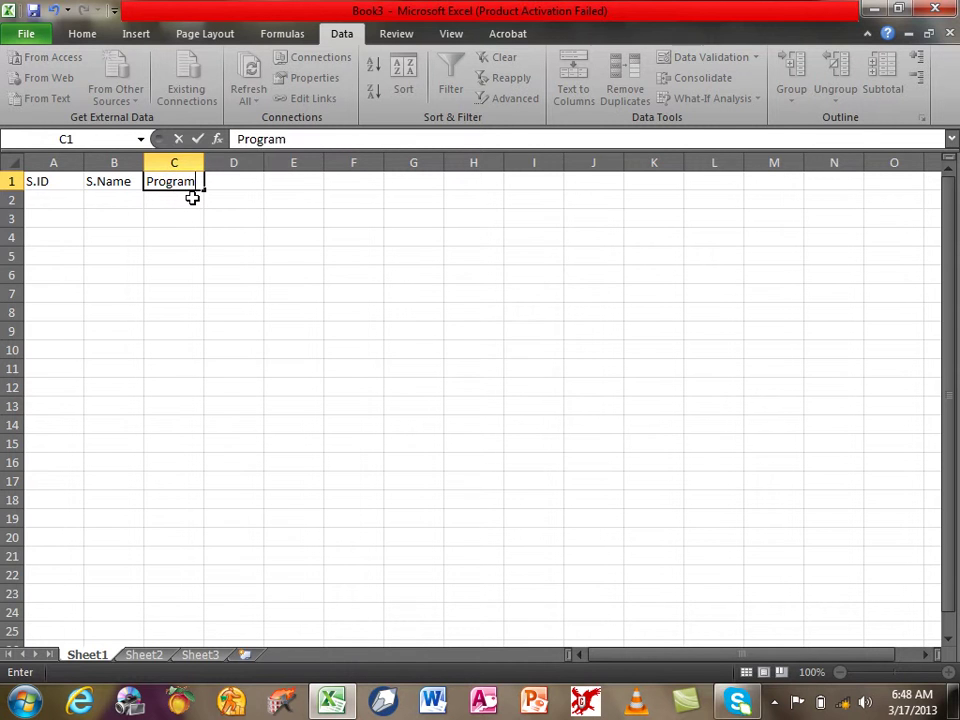
key(Tab)
text(Fee)
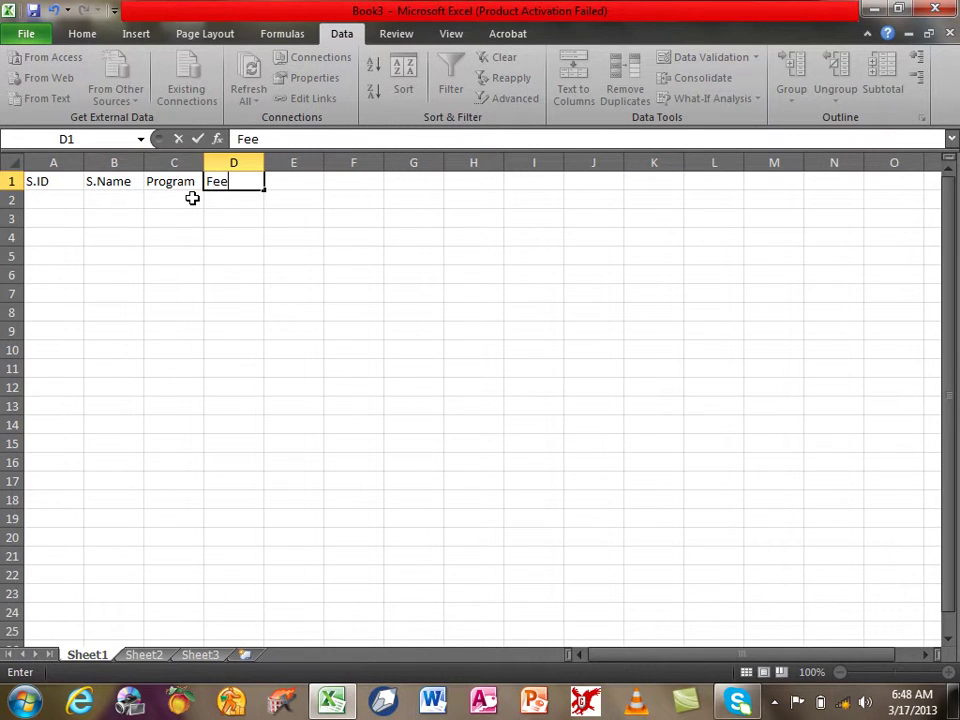
key(Left)
key(Left)
key(Left)
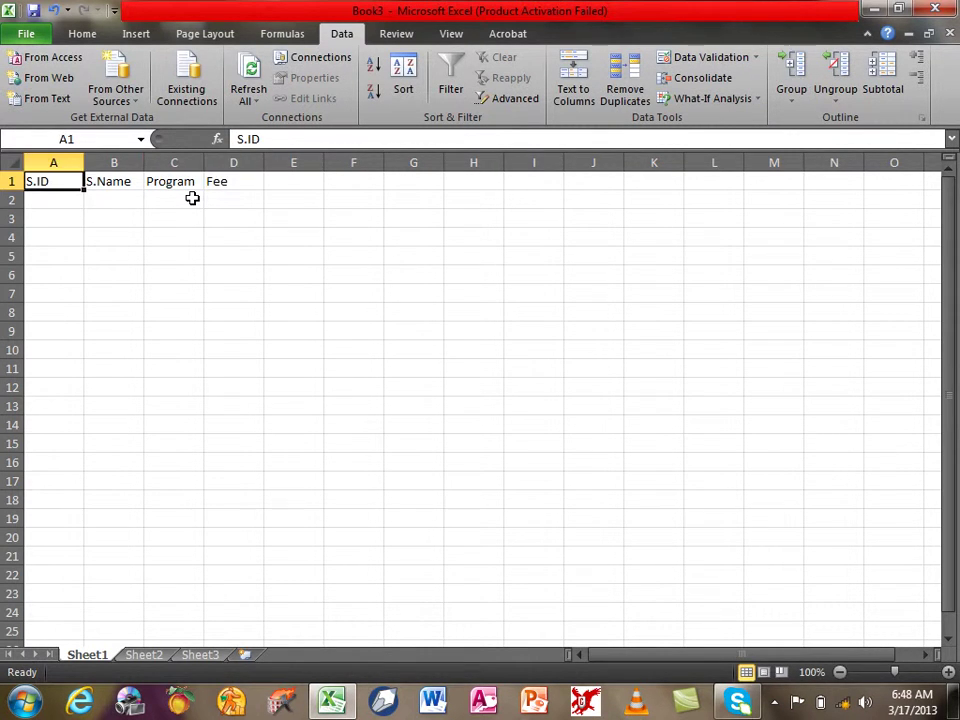
Fill student IDs 1 through 8 down column A
key(Down)
text(1 2 3 4)
key(Return)
text(5)
key(Return)
text(6)
key(Return)
text(7 8)
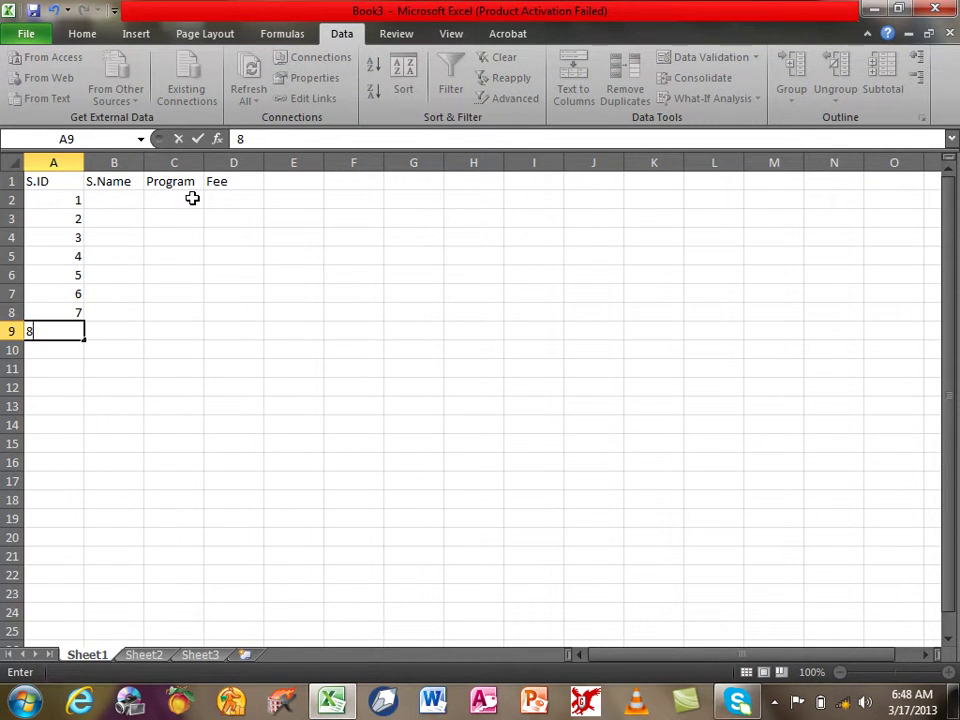
key(Right)
key(Up)
key(Up)
key(Up)
key(Up)
key(Up)
key(Up)
key(Up)
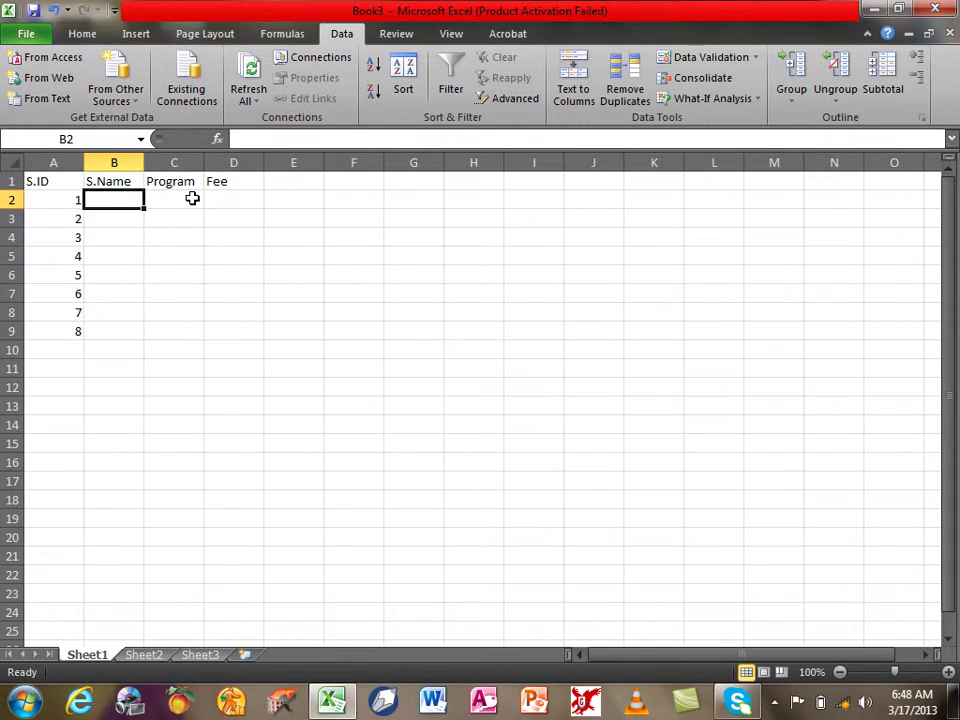
Enter the first student's name and program DIT in row 2, leaving Fee D2 cleared
click(192, 198)
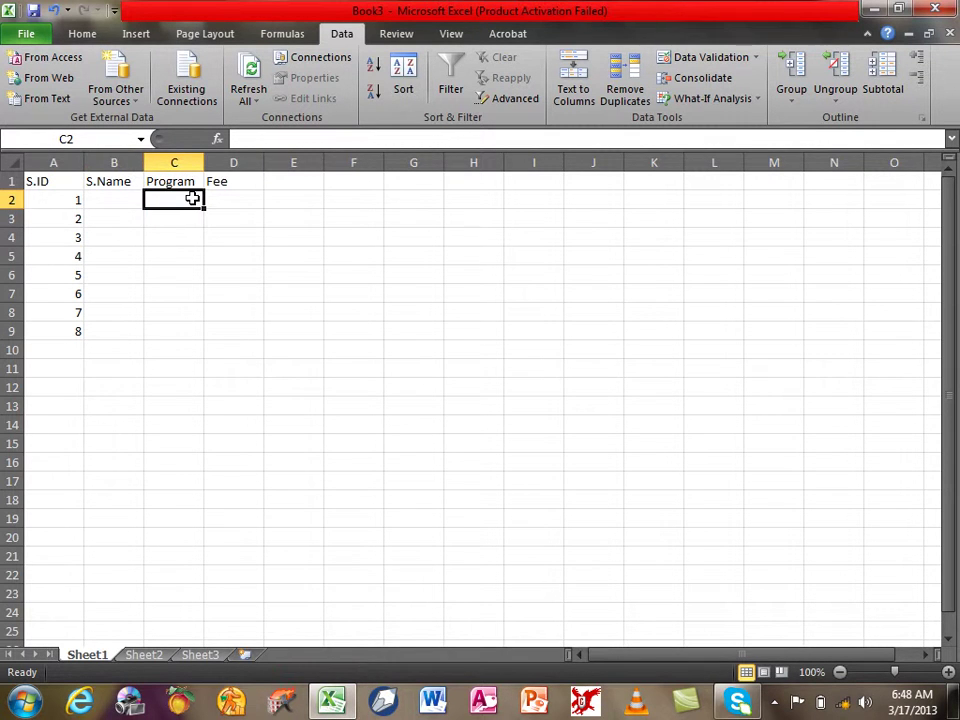
key(Down)
key(Right)
key(Up)
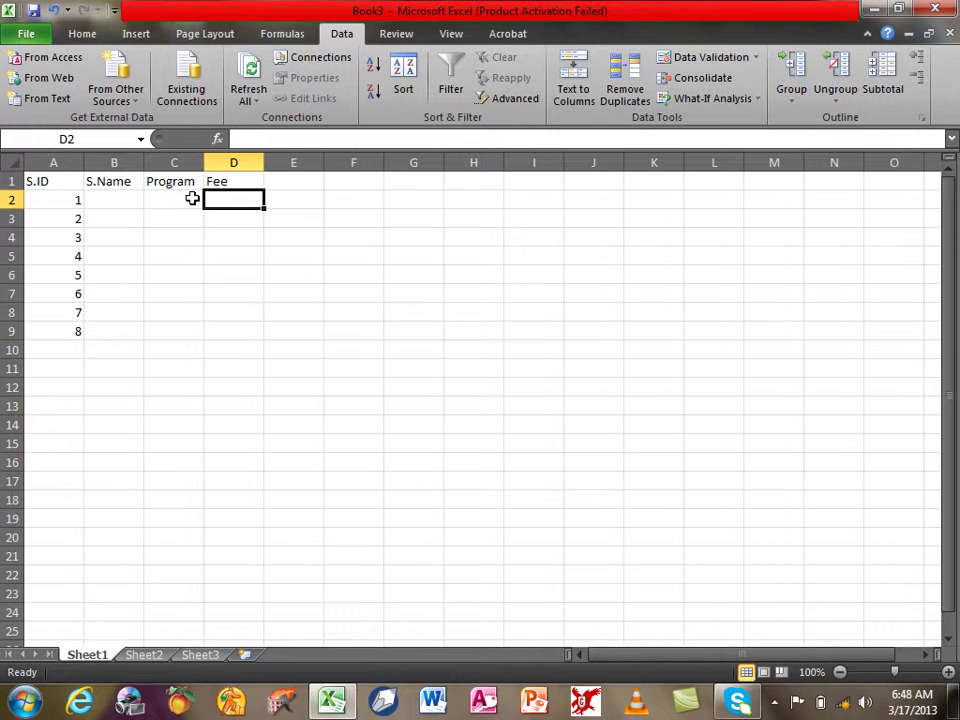
key(Left)
key(Left)
text(Islam)
key(Tab)
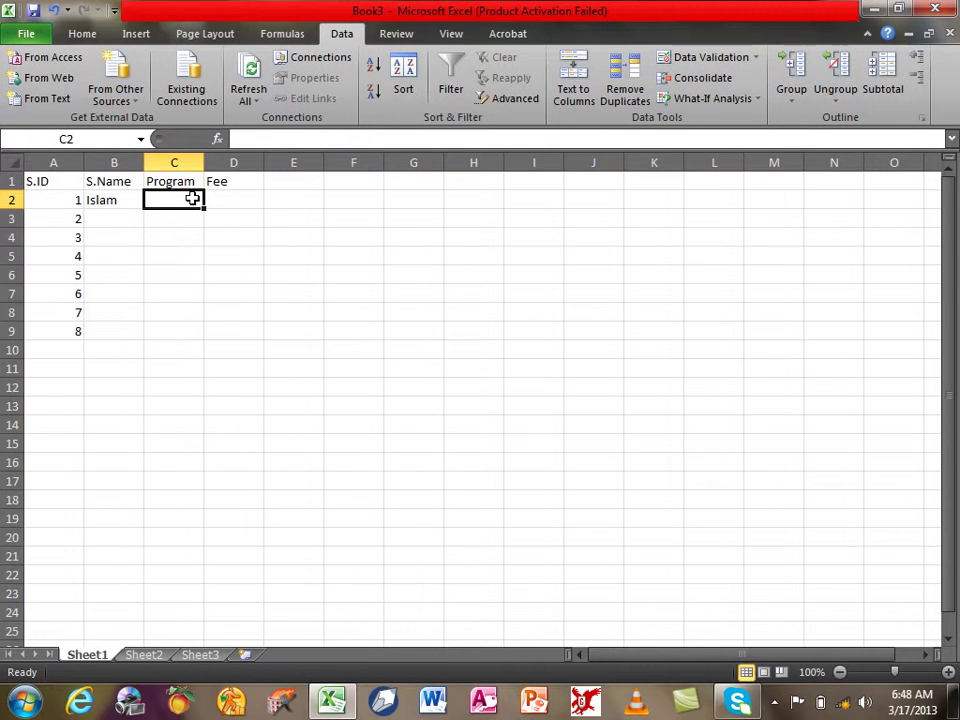
text(DIT)
key(Tab)
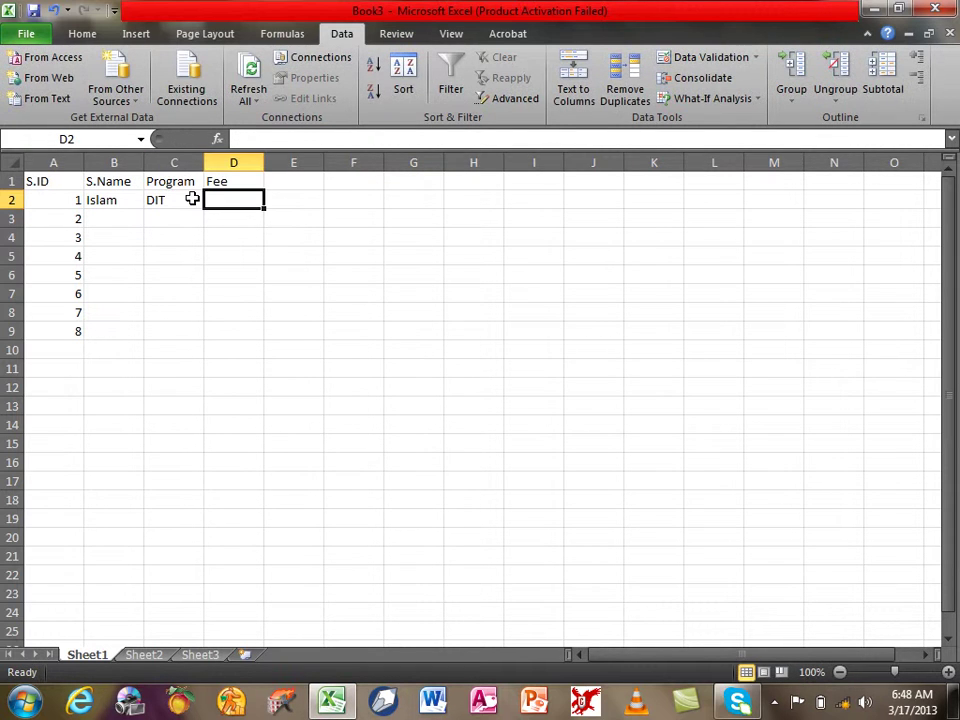
text(700)
key(Down)
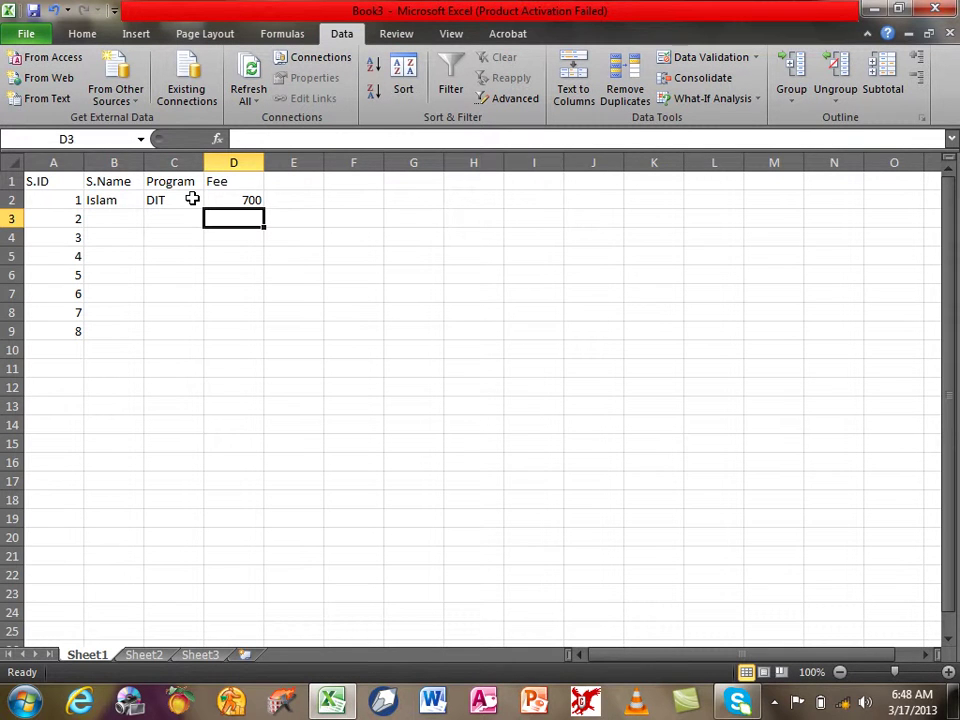
key(Up)
key(Delete)
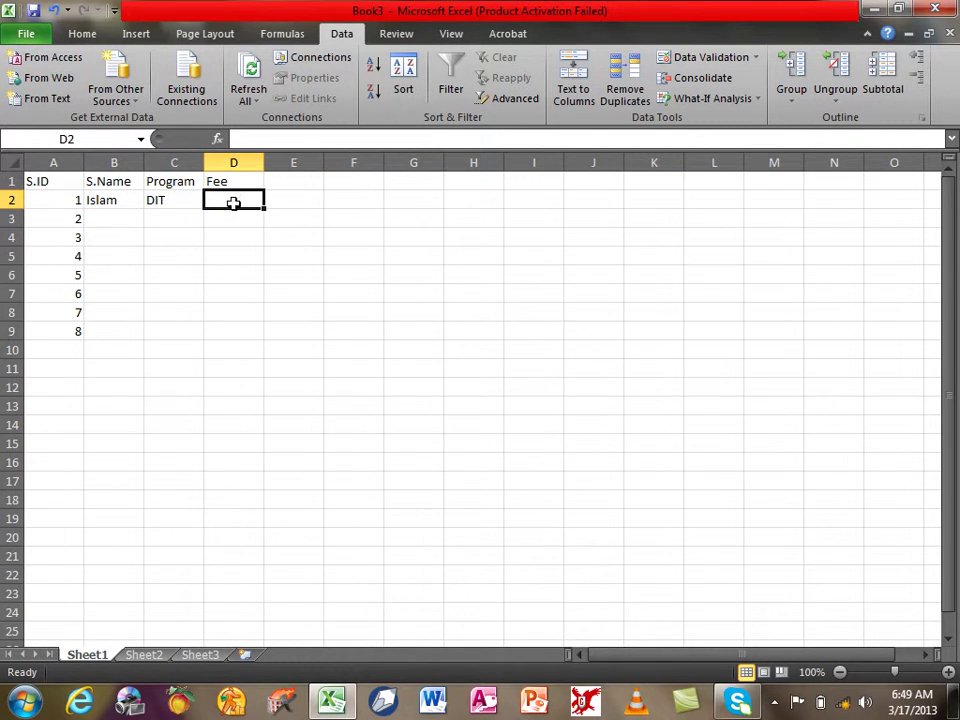
Restrict D2:D9 to whole numbers with minimum 1000 and maximum 1000
drag(231, 199, 236, 324)
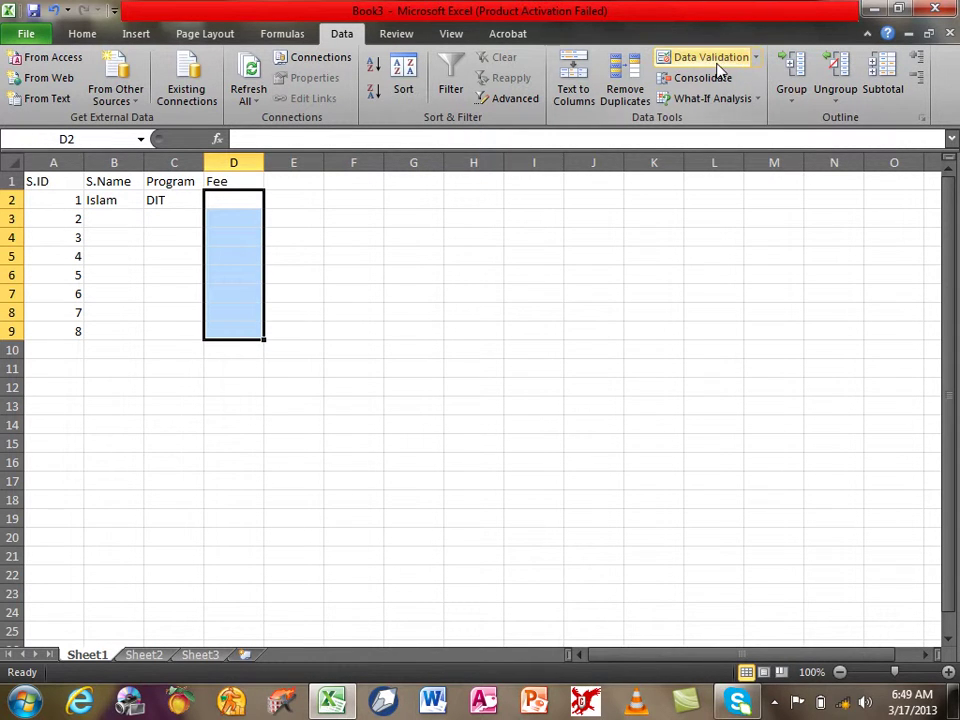
click(716, 62)
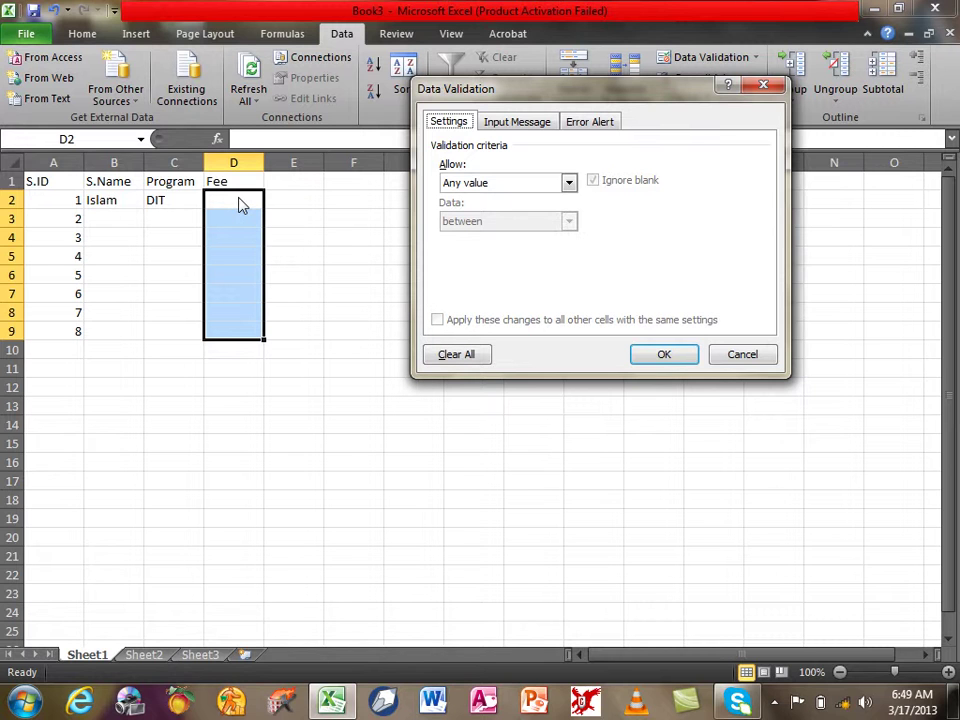
click(477, 188)
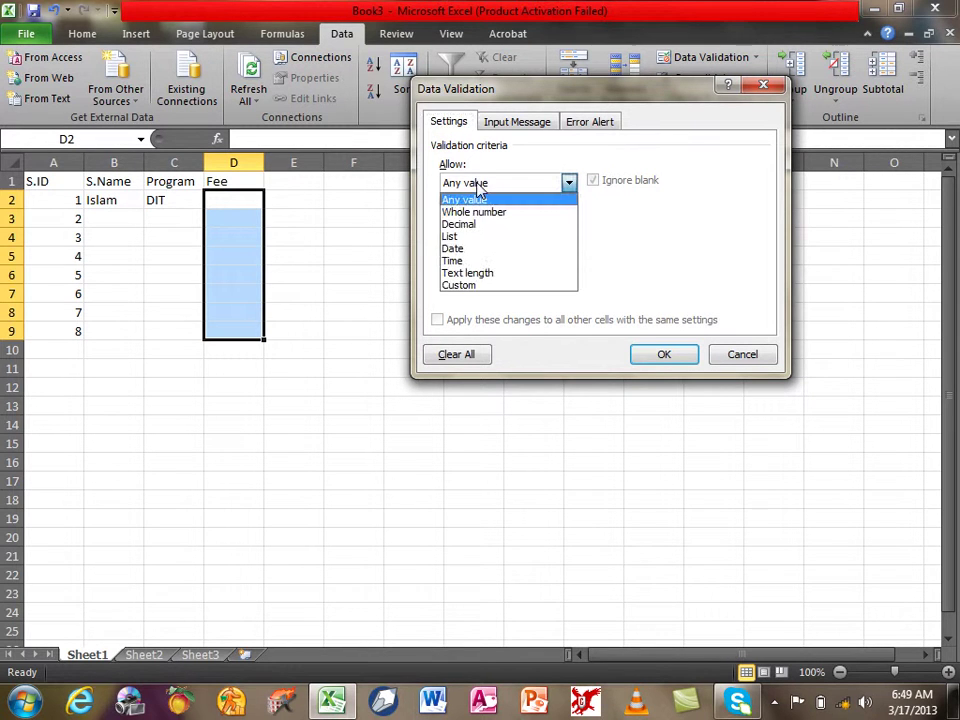
click(490, 212)
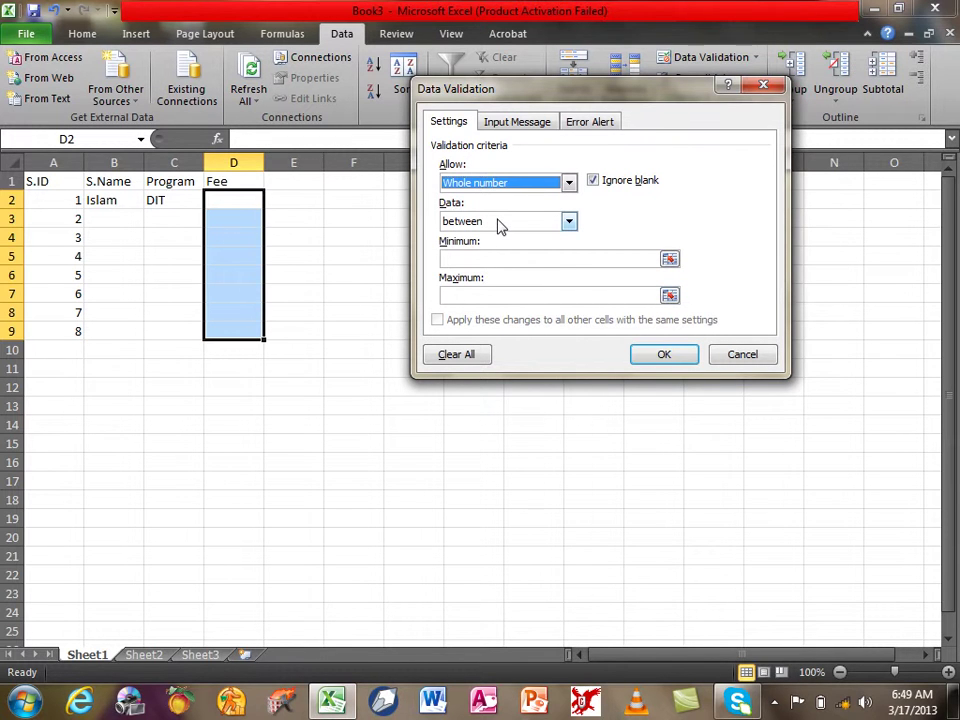
click(472, 262)
text(1000)
click(472, 294)
text(1000)
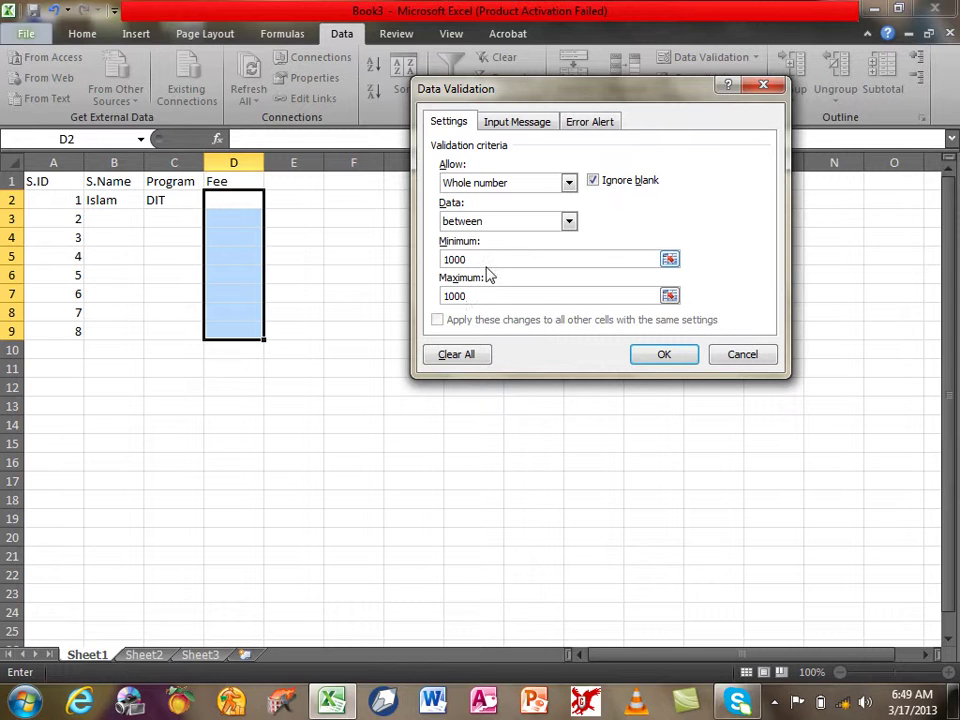
drag(476, 259, 443, 259)
drag(475, 296, 441, 295)
drag(479, 260, 443, 259)
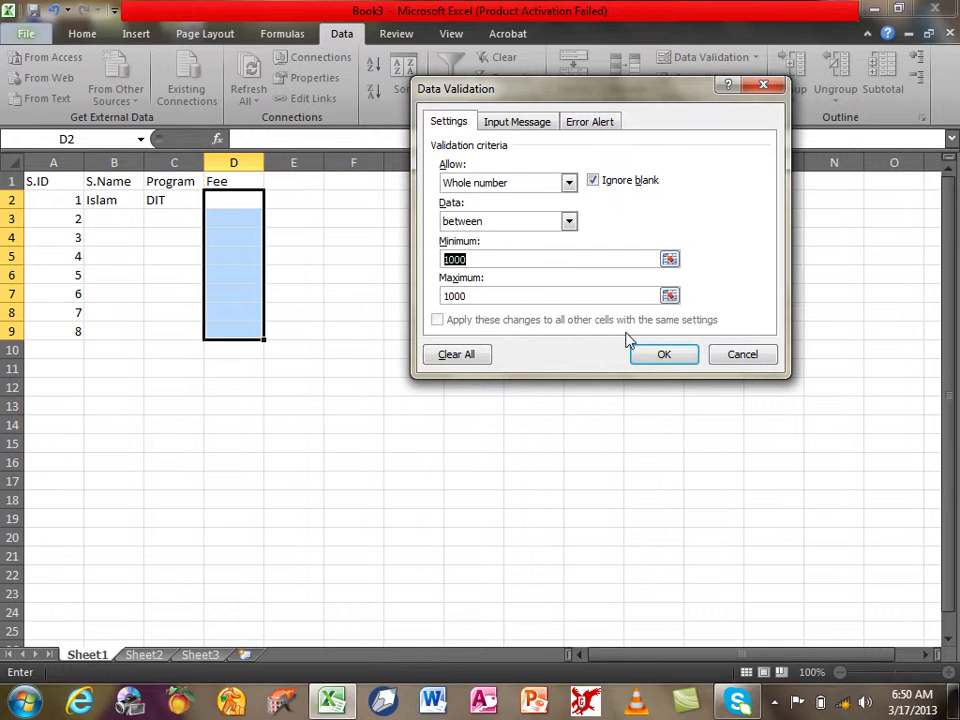
click(670, 354)
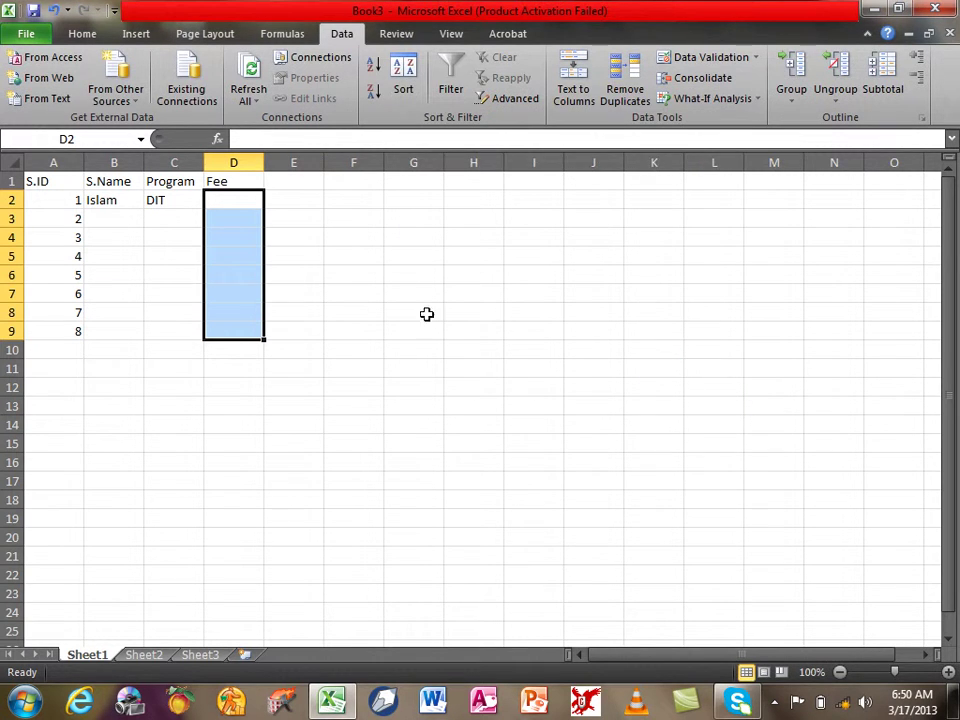
Enter 1000 as the first student's fee in D2
click(220, 199)
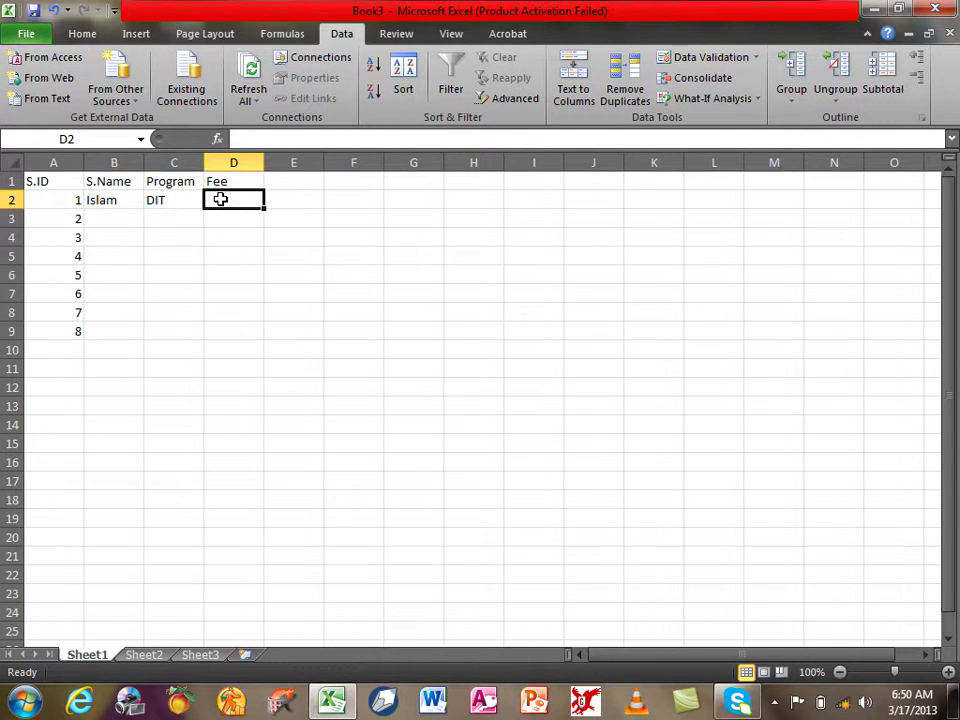
text(1000)
key(Return)
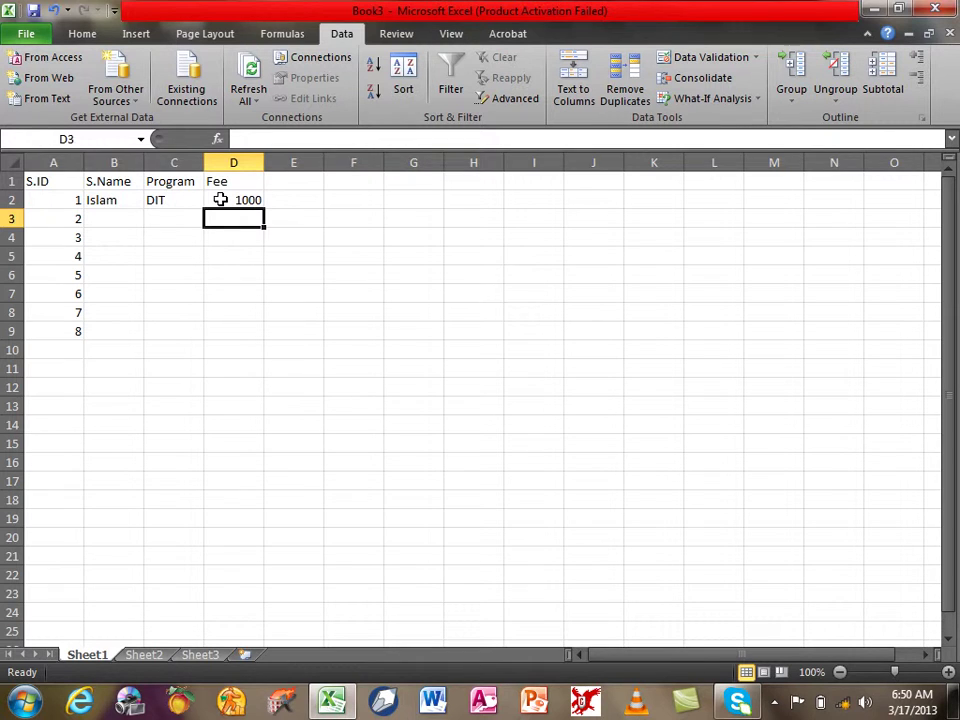
Add the second student's name and try entering a fee of 900 in D3
key(Left)
key(Left)
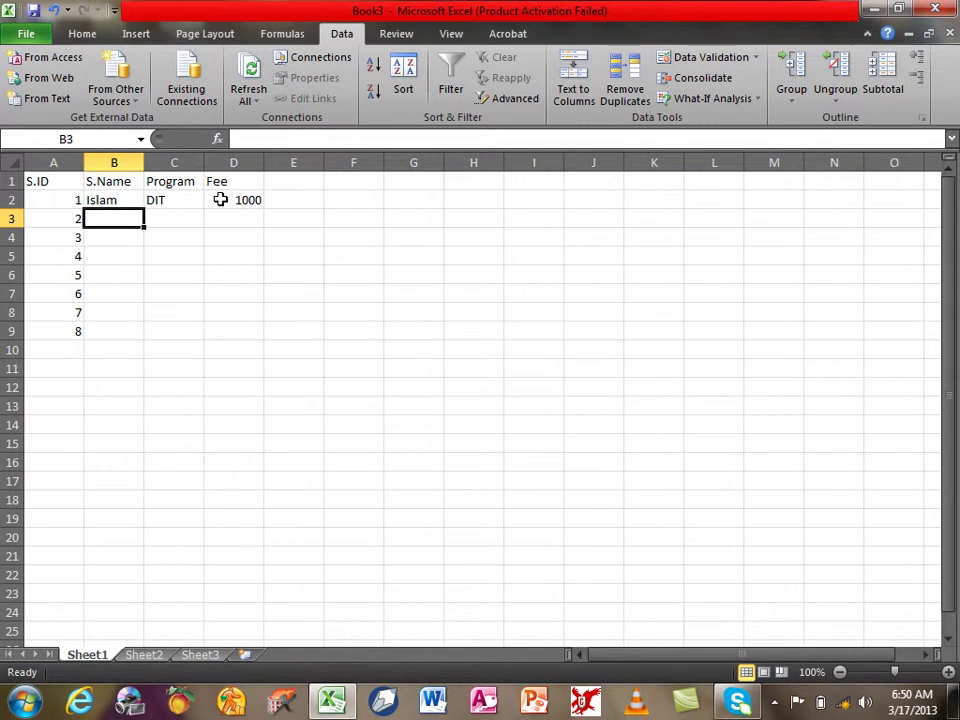
text(Fahim)
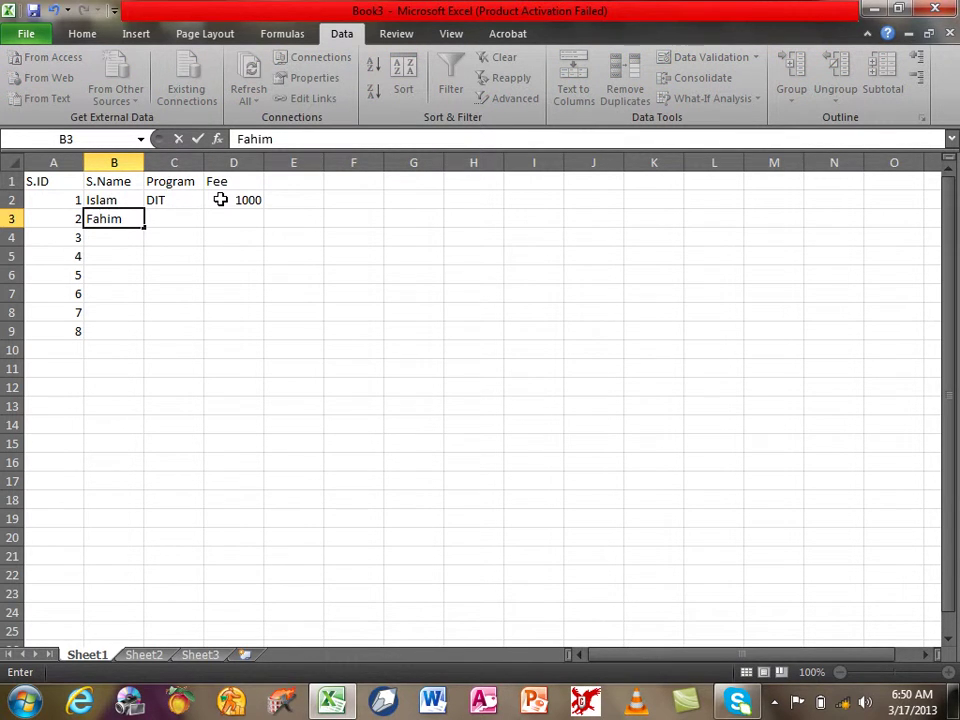
key(Tab)
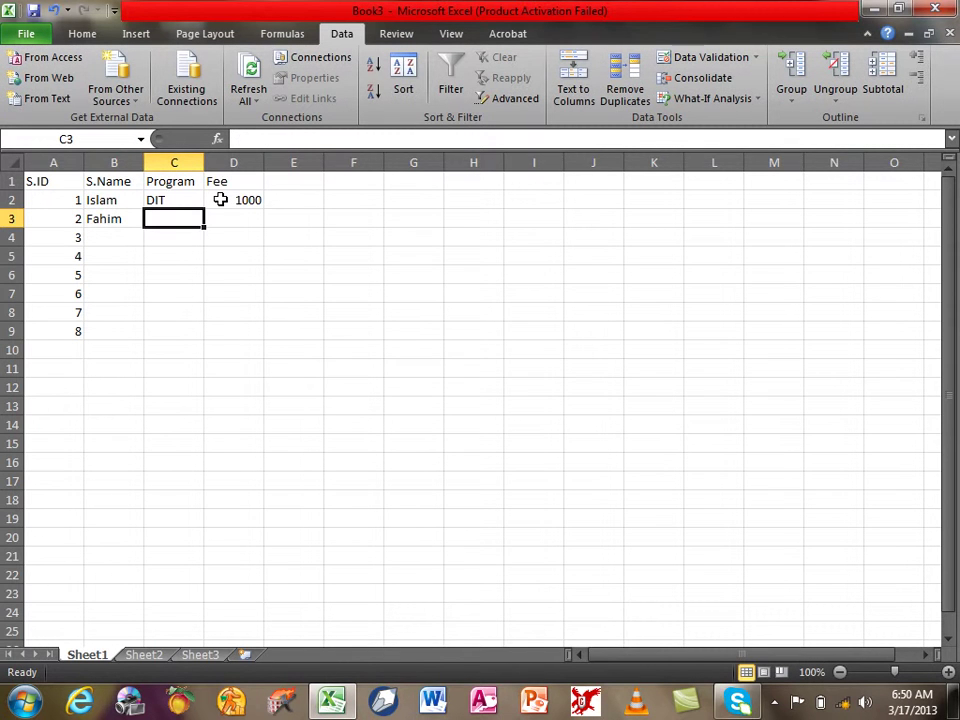
text(DIT)
key(Tab)
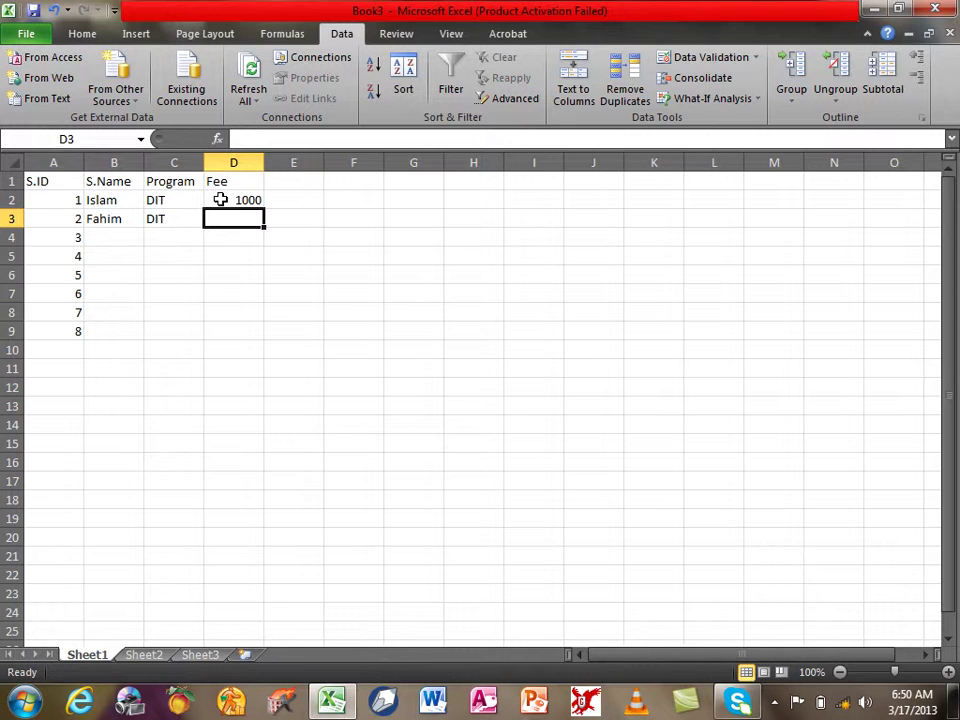
text(900)
key(Return)
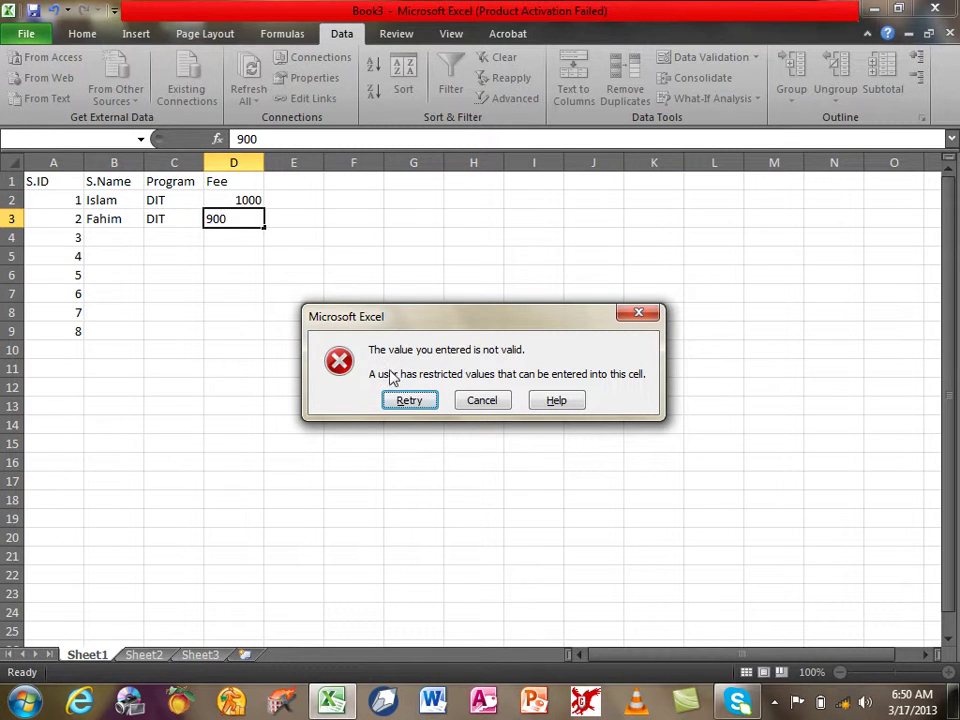
Cancel the invalid-value warning to discard 900, then reselect Fee cells D2:D9
mouse_move(448, 322)
mouse_down()
mouse_move(478, 262)
mouse_move(506, 247)
mouse_up()
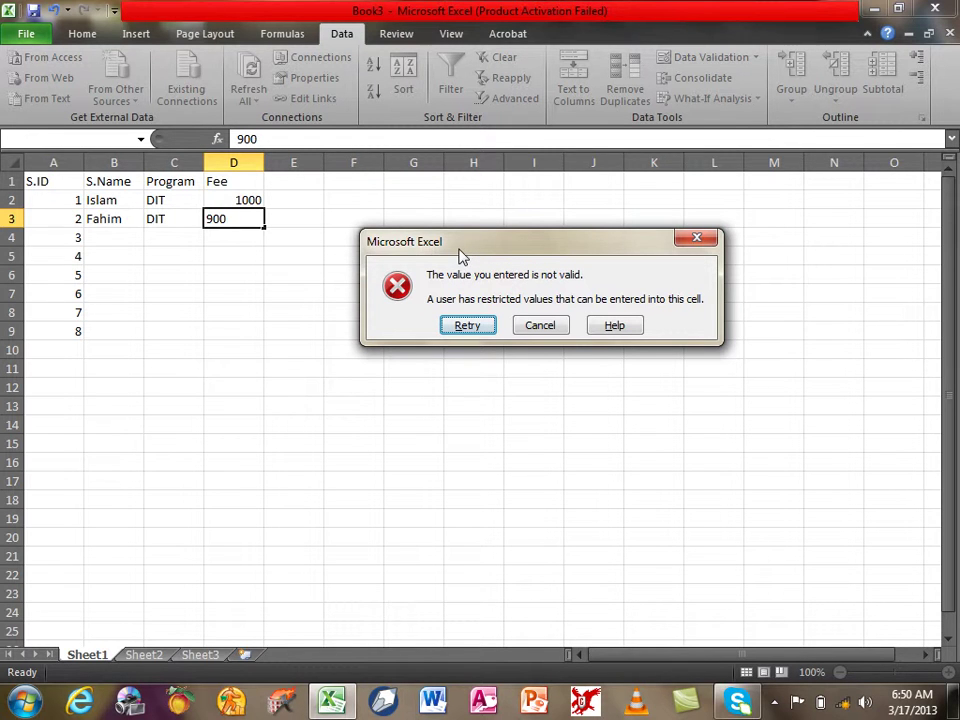
click(545, 326)
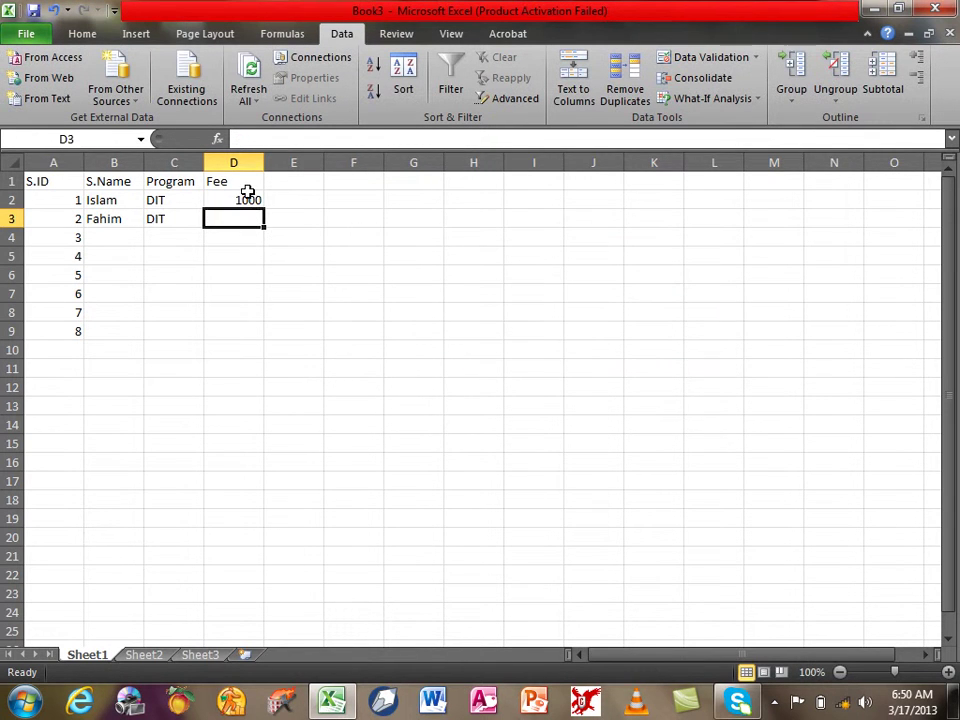
drag(247, 198, 253, 322)
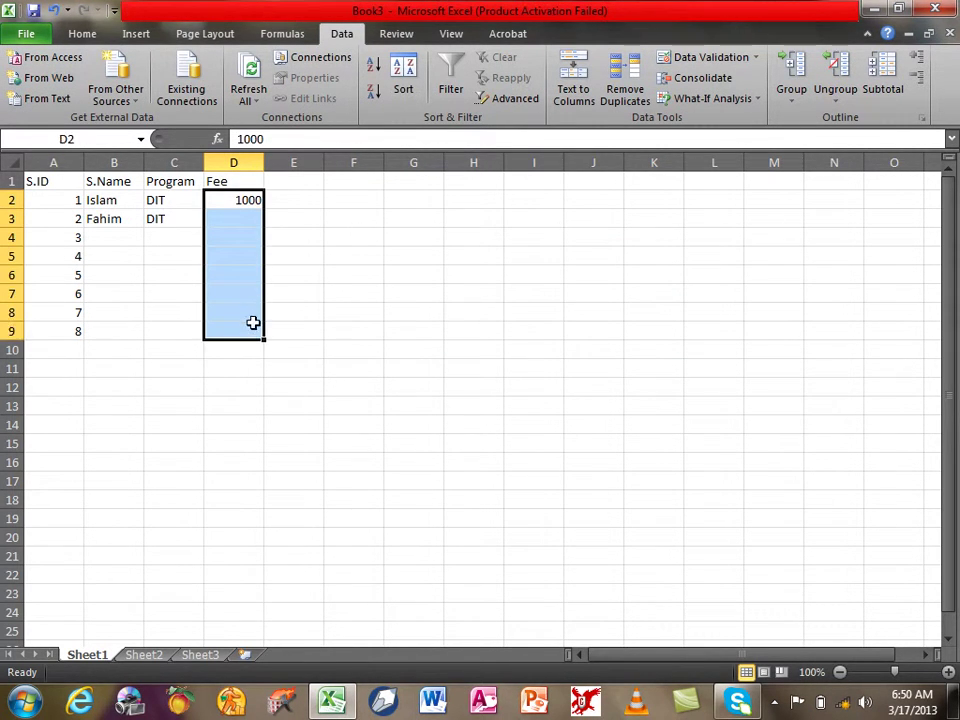
Open Data Validation for D2:D9, compare Error Alert and Input Message tabs, ending on Input Message
click(706, 58)
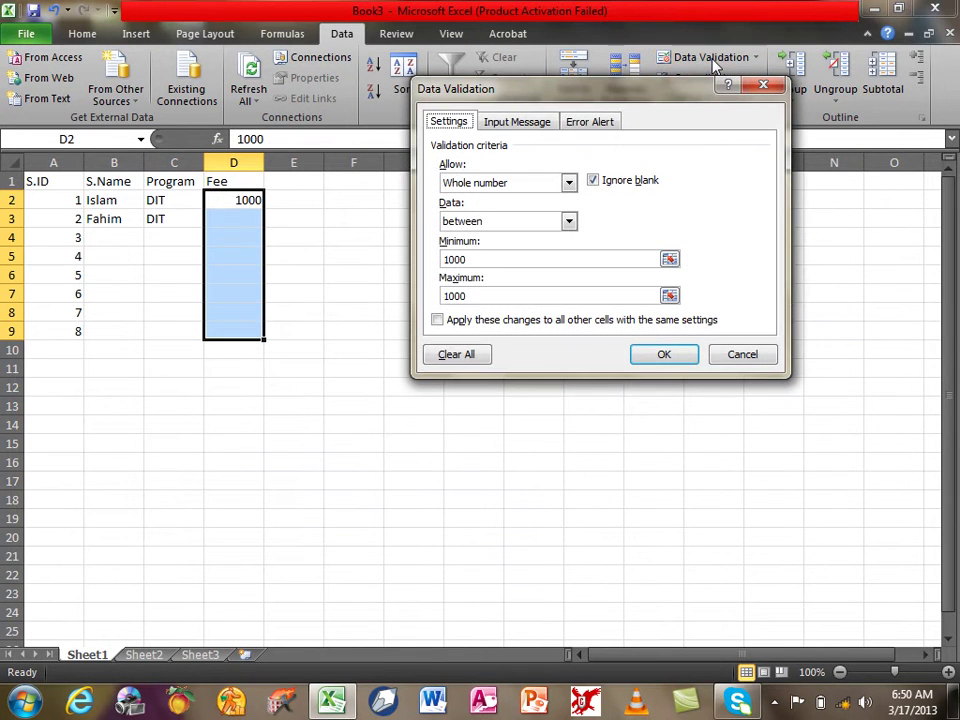
click(540, 124)
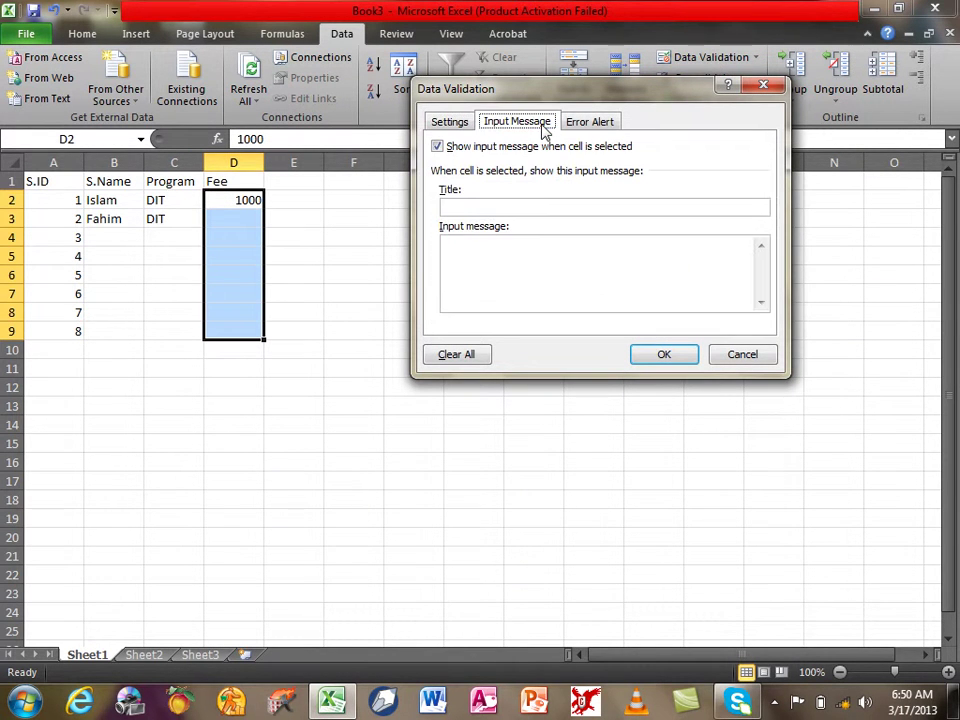
click(590, 127)
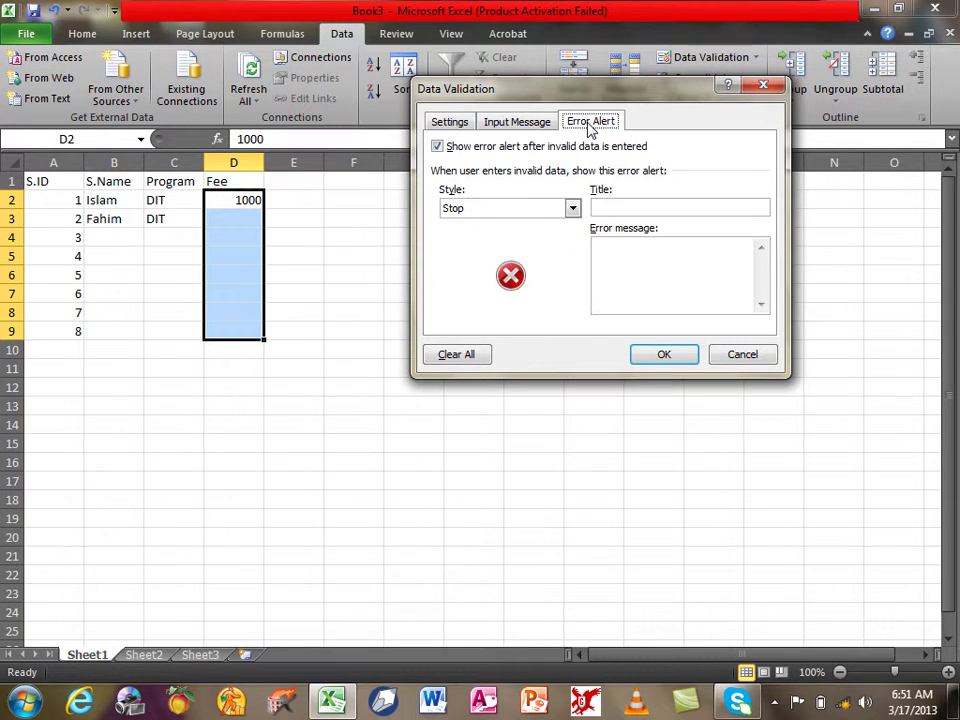
click(546, 130)
drag(546, 100, 641, 92)
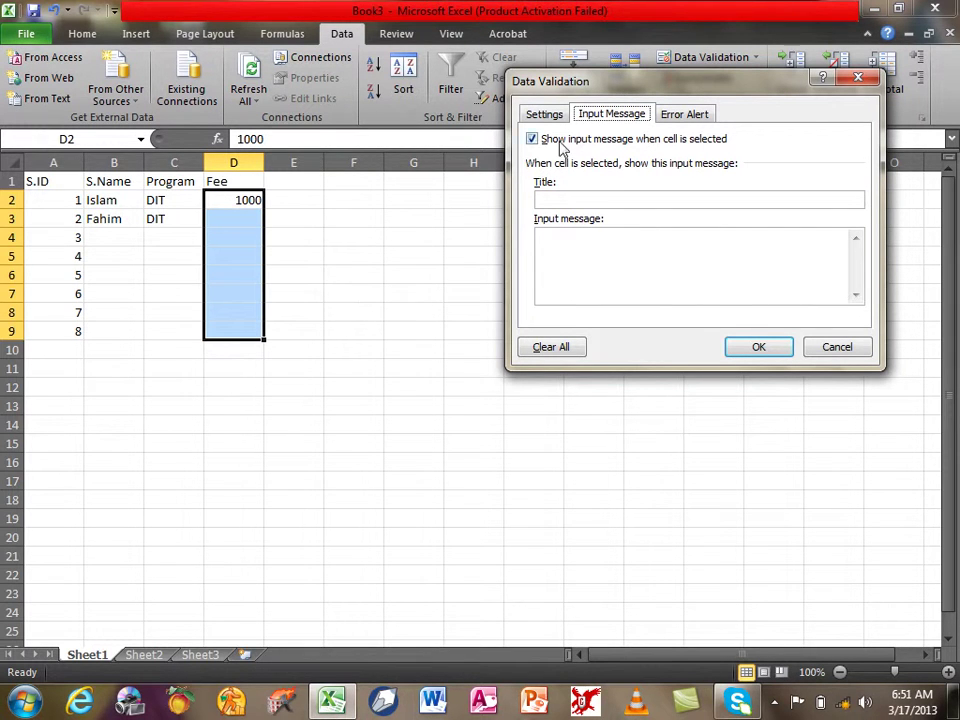
click(707, 117)
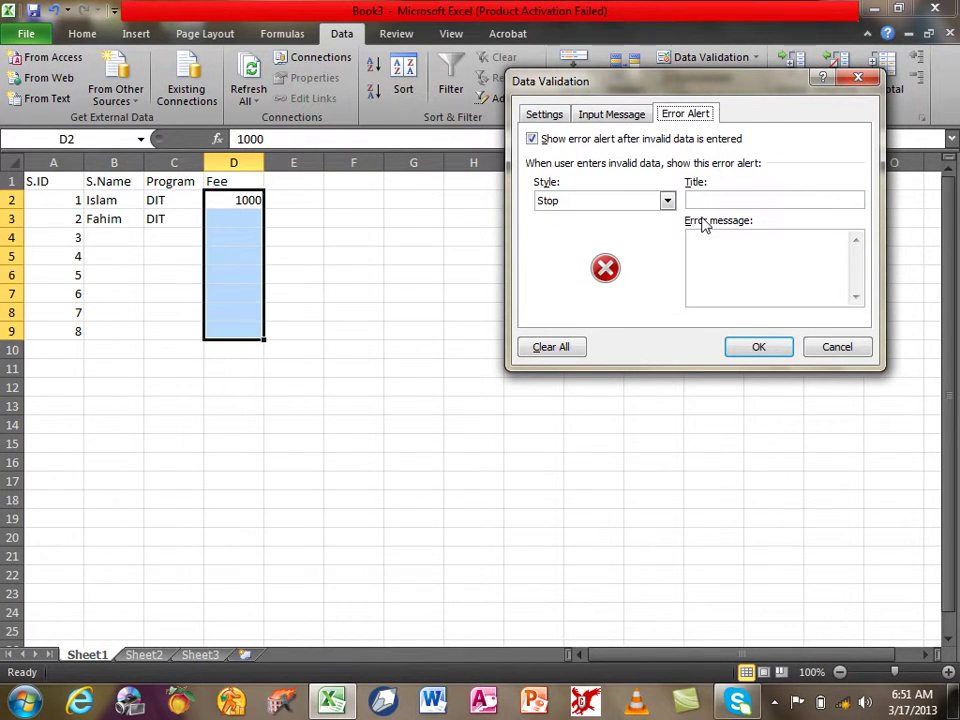
click(620, 115)
click(620, 198)
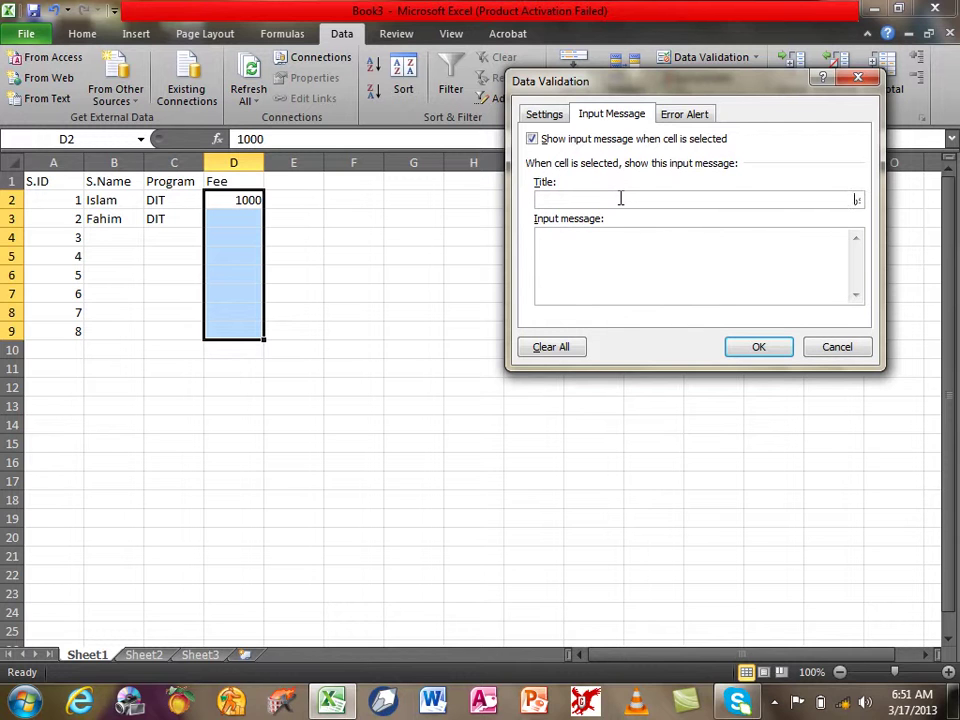
Enter a Persian title and input message saying the fee must be 1000, and confirm
text(ی)
text(رایه فی)
text(س)
text(ر)
text( ضص)
key(BackSpace)
text(احب)
text(!!!!)
text(کو)
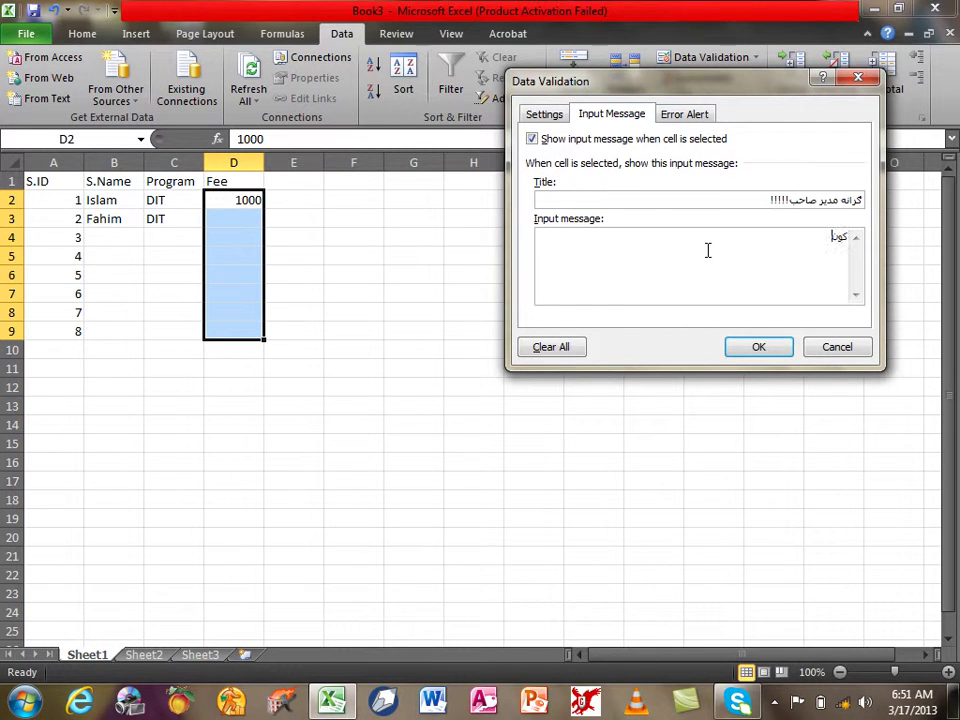
text(م)
text( ف)
text(یس)
text( جه)
text( تا)
text( اخی)
text(ستی مک)
text( دی)
text( فسی)
text(اید م)
text(۱۰۰۰)
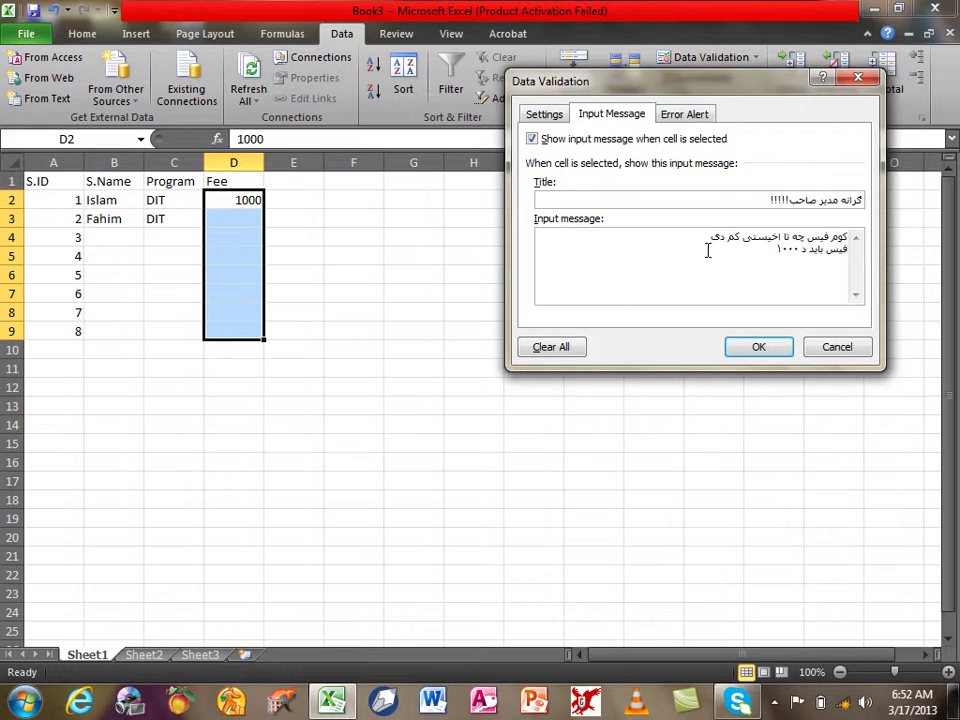
text( ر)
text(پیو ته )
text(کم)
text( وی)
text( او ن)
text(زیات ک)
text(مس)
text(ئله)
text( شه وف)
text(ت)
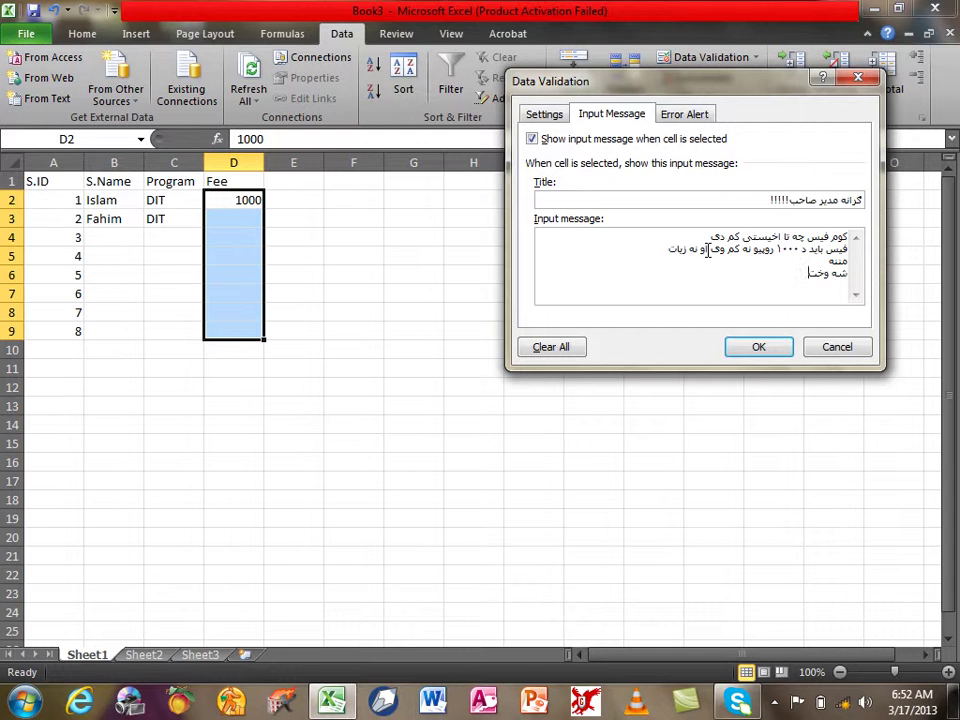
click(752, 348)
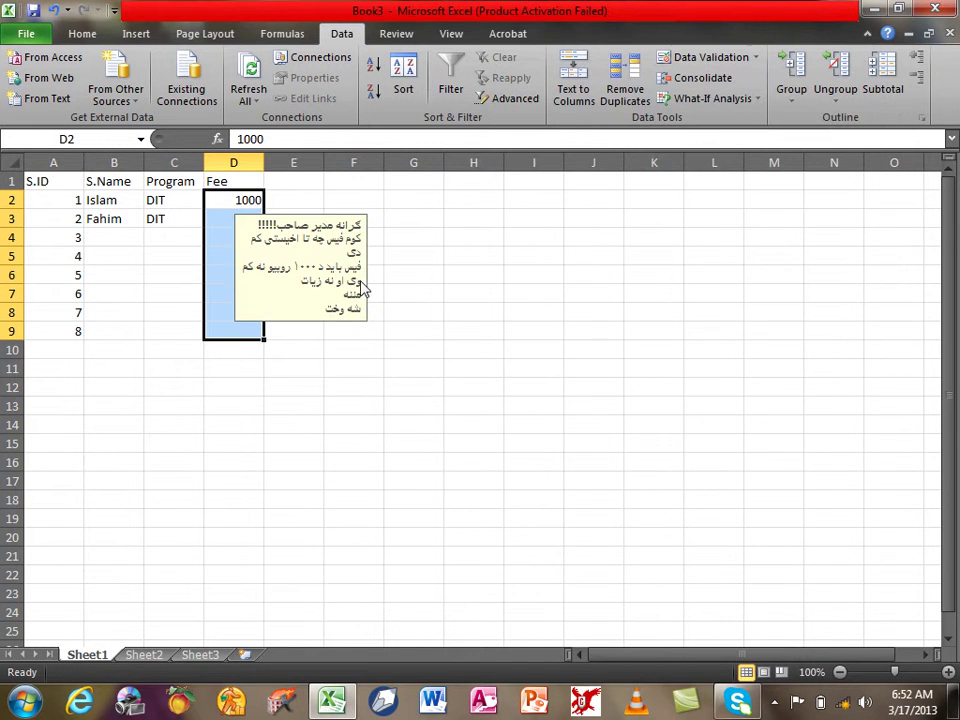
Delete the first line of the Fee cells' input message and apply the change
click(706, 57)
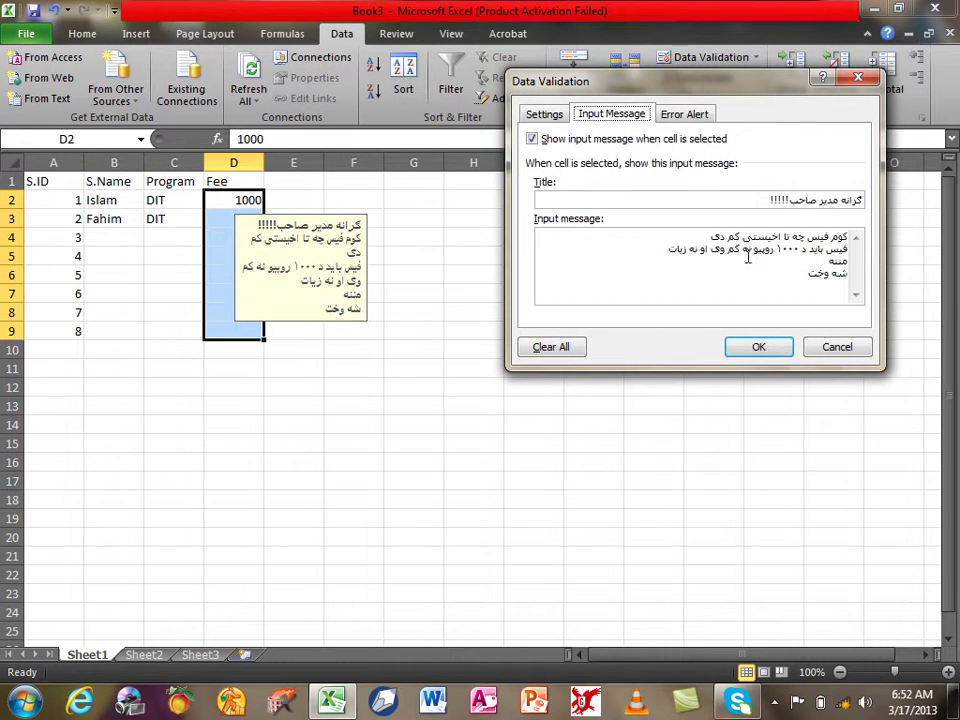
drag(711, 237, 853, 238)
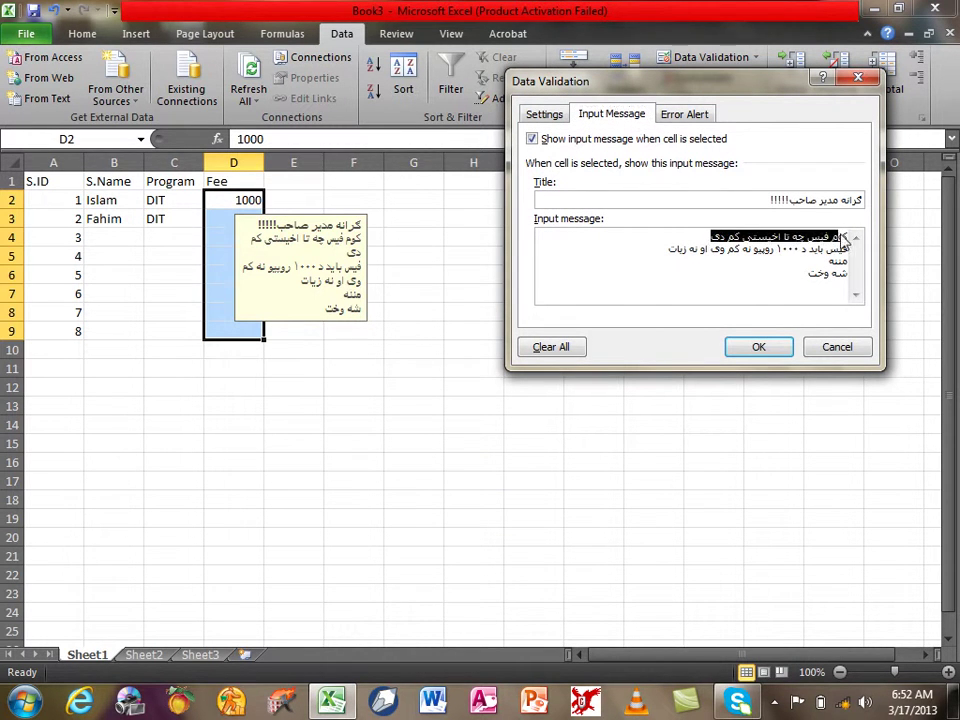
key(Delete)
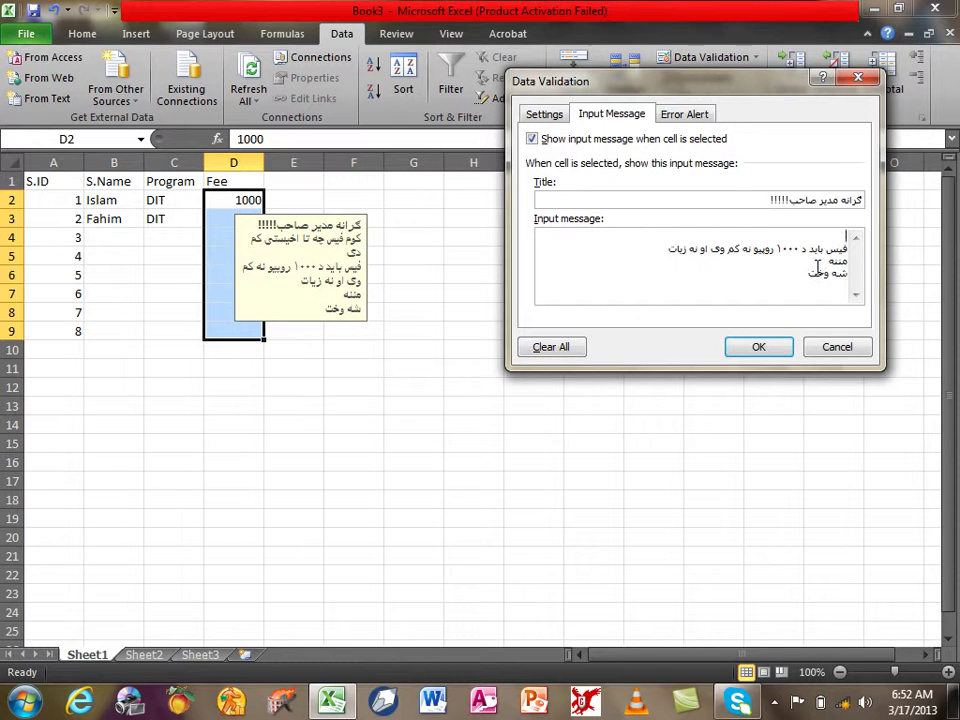
key(Delete)
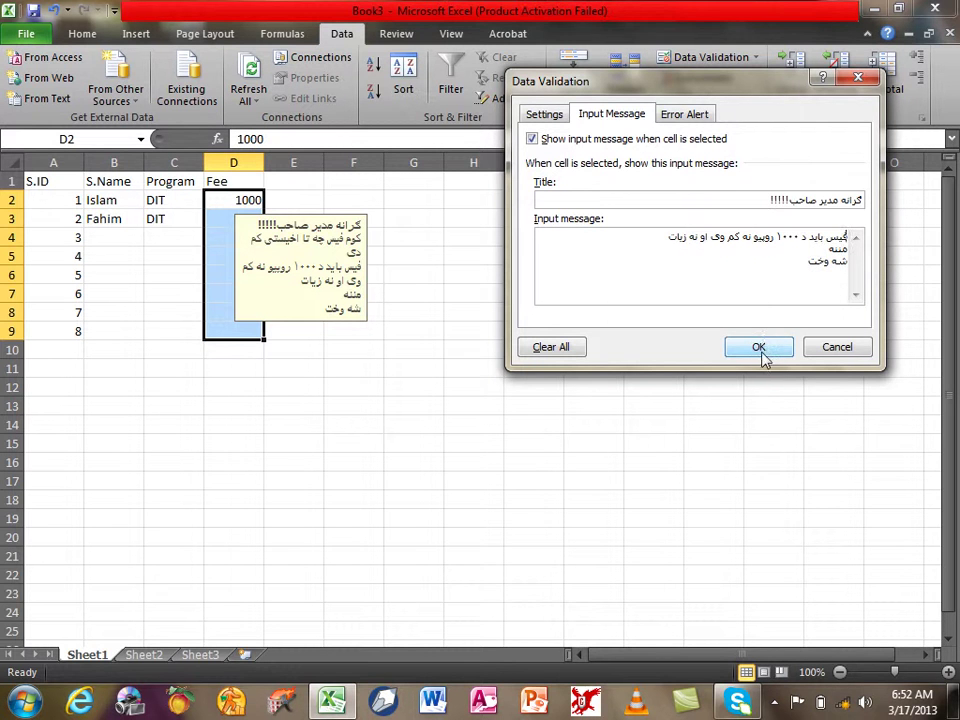
click(759, 349)
Move the input message box over columns G–H and reselect the Fee cells
mouse_move(366, 248)
mouse_down()
mouse_move(421, 222)
mouse_move(473, 238)
mouse_up()
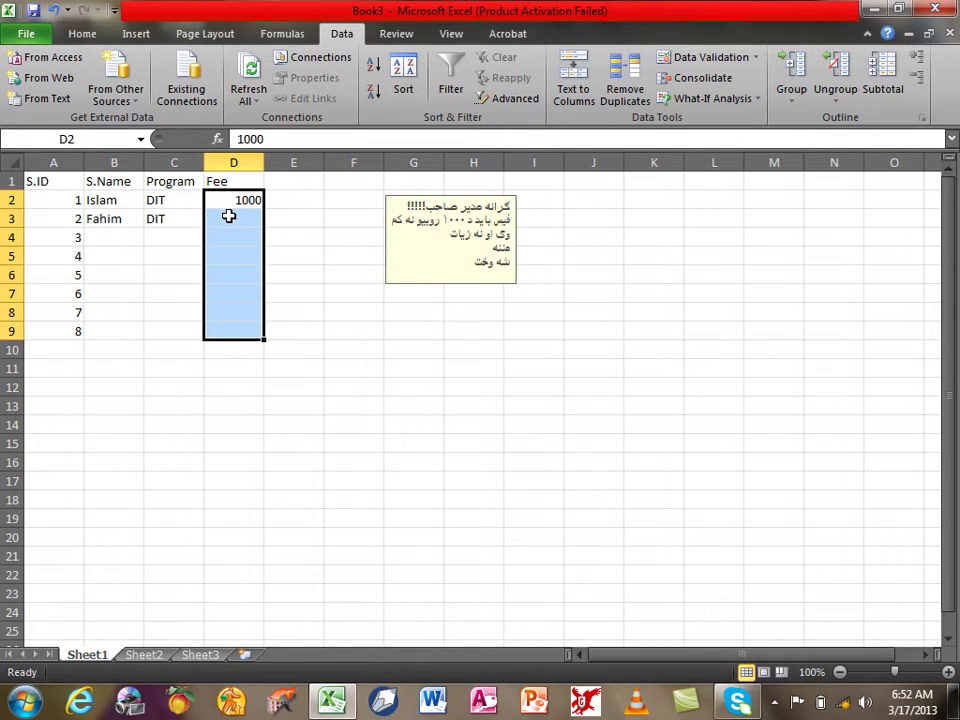
click(229, 216)
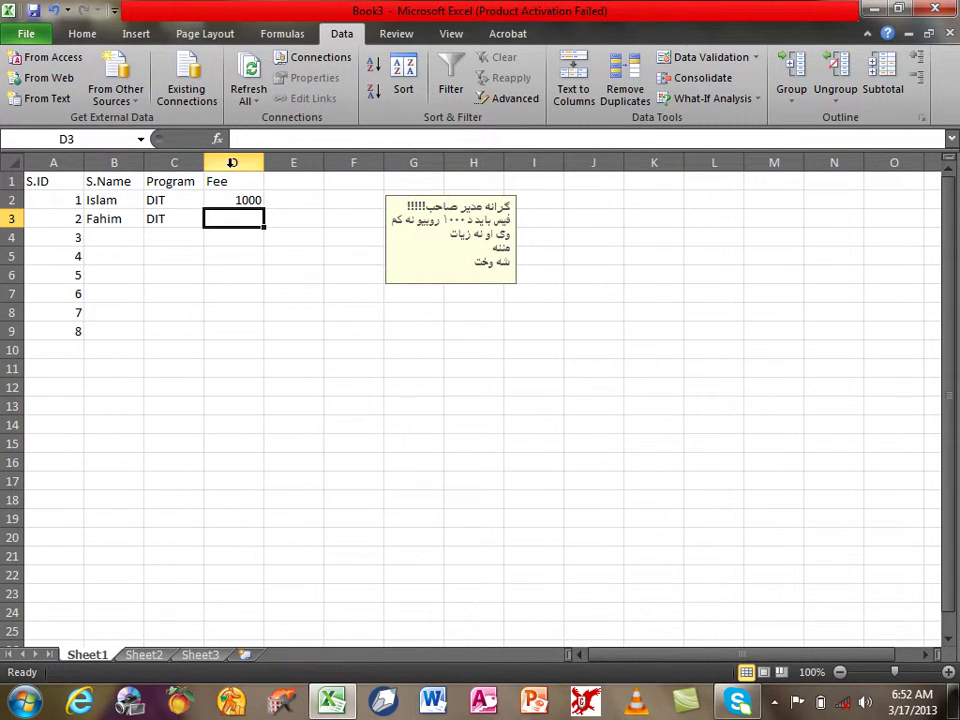
drag(223, 199, 224, 332)
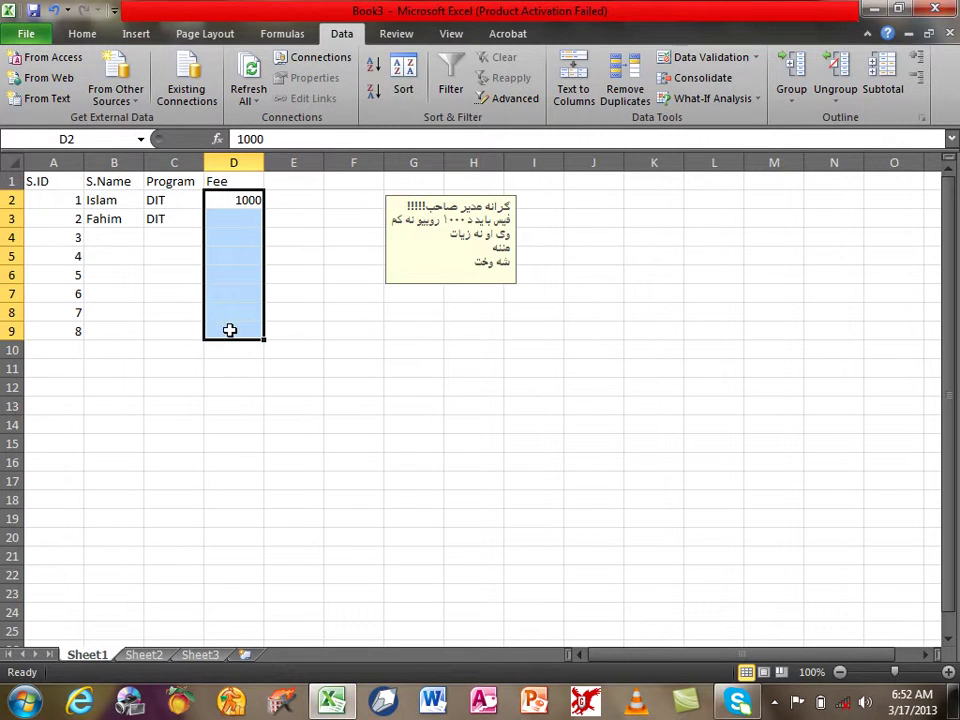
Give D2:D9 a Stop error alert with a Persian title and message requiring a 1000 fee
click(726, 62)
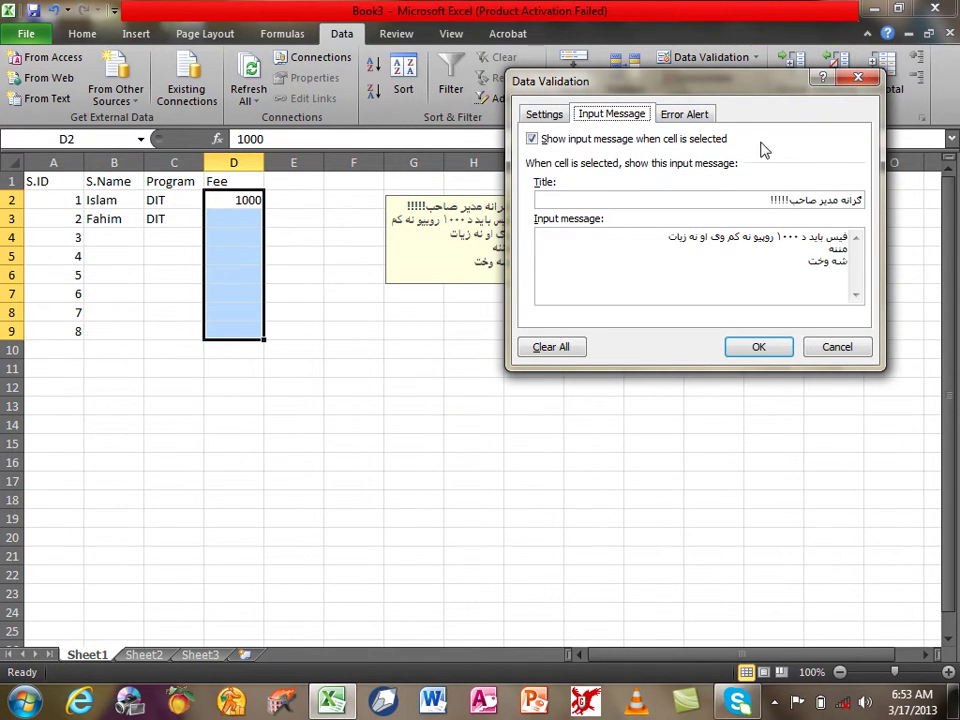
click(689, 116)
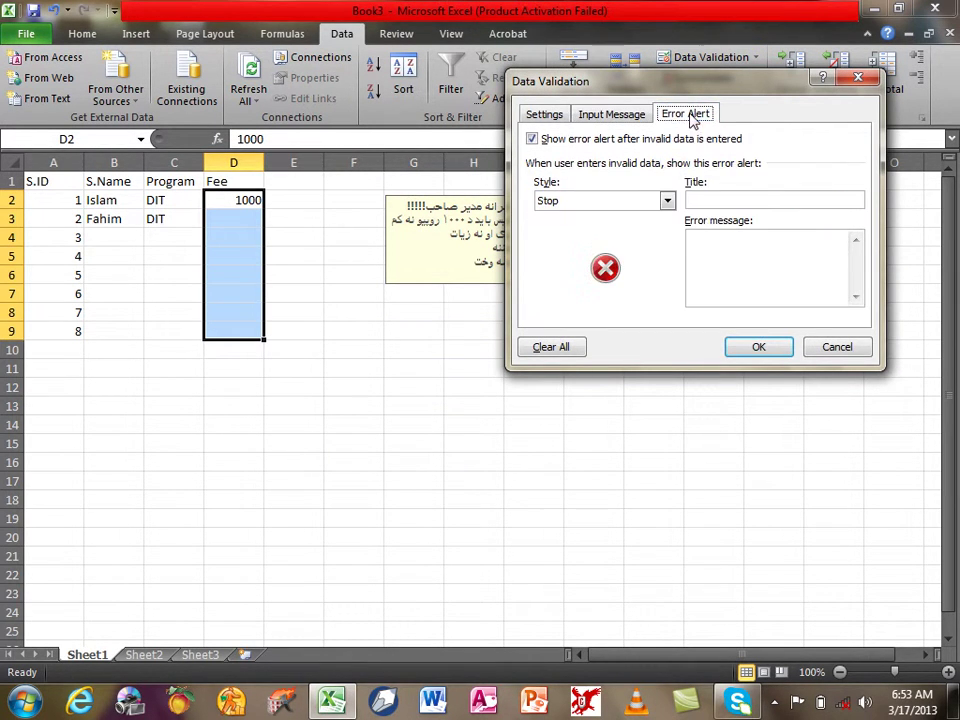
click(727, 197)
text(اسه کوی مدیر صاحب)
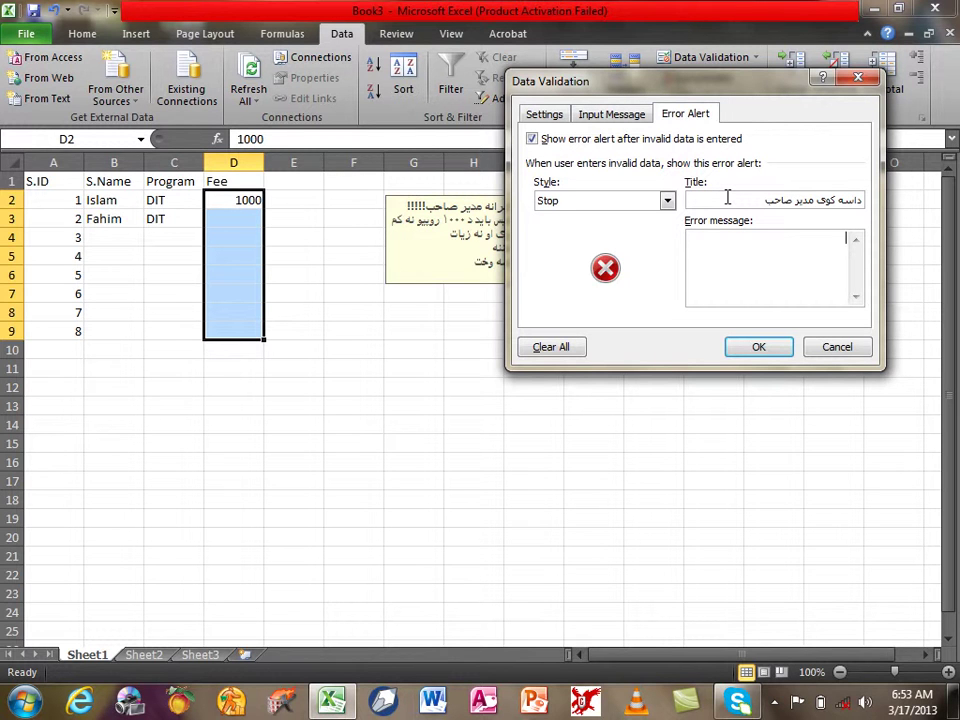
text(فیس باید د ۱ج)
key(BackSpace)
text(۰۰)
text(۰)
text( نه کم ب)
key(BackSpace)
text(وان)
text(خلی مننه)
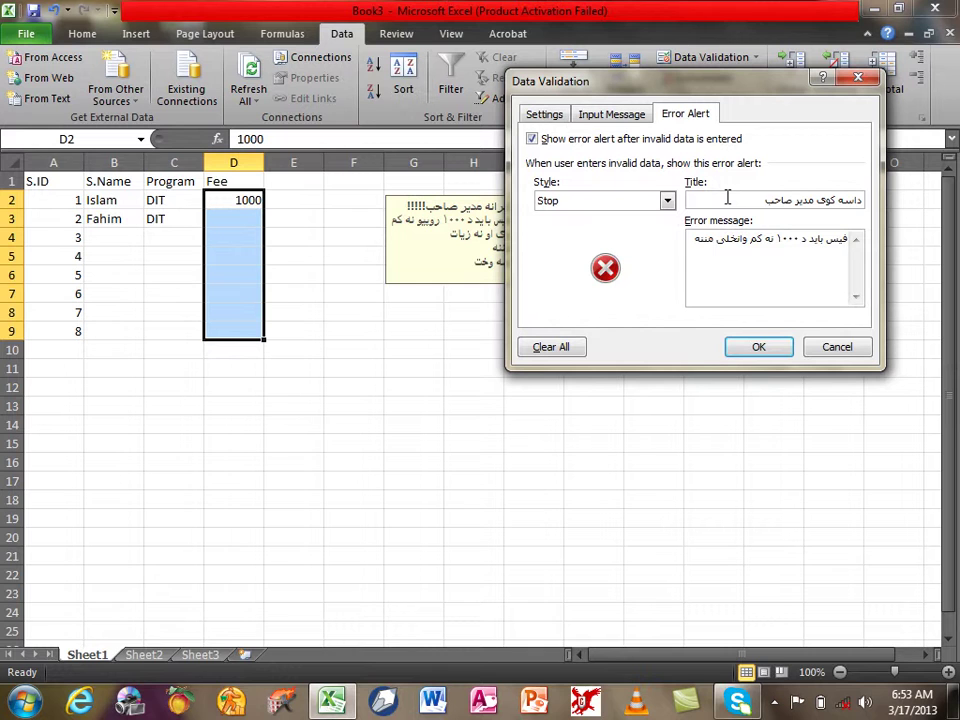
text(کابل)
text( انستی)
text(ت)
text(یوت)
text( زک)
text(س)
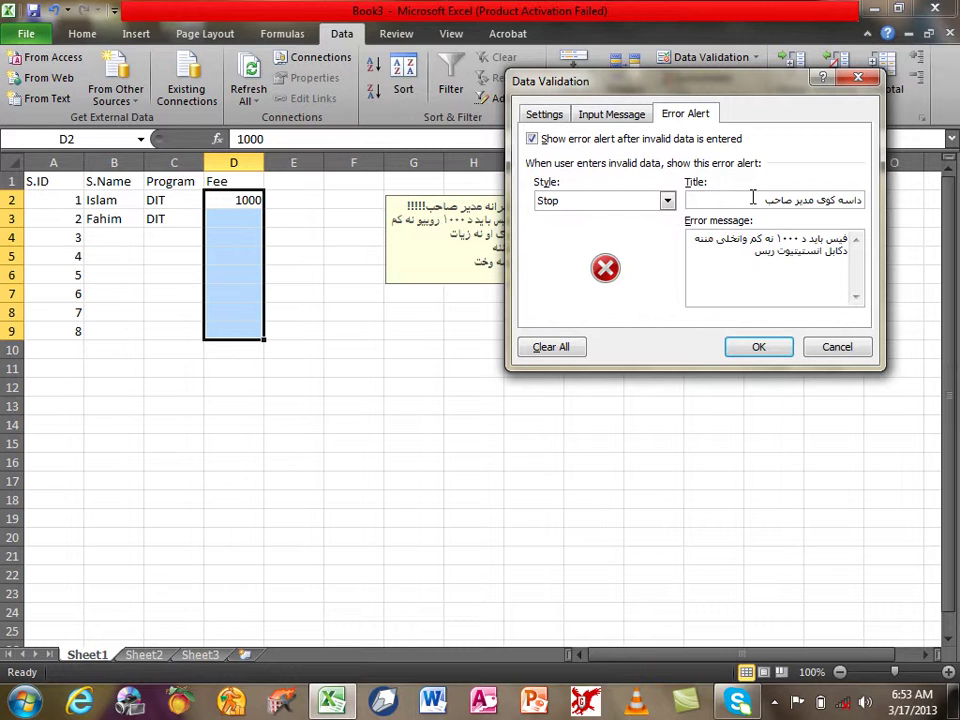
click(758, 346)
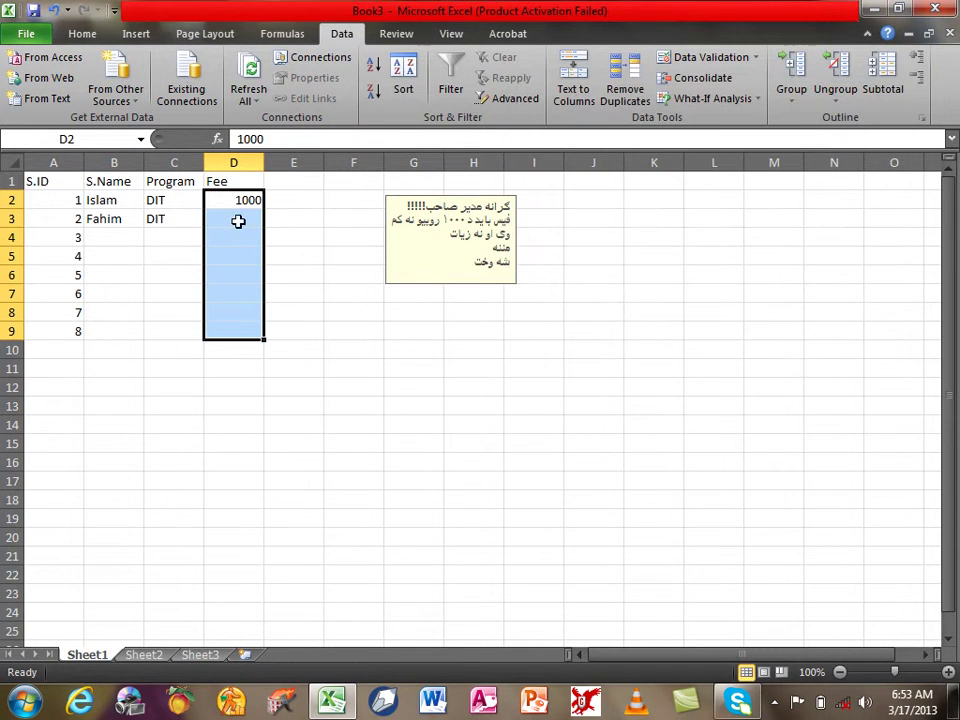
Test the rule by entering 900 in D3, triggering the Persian stop alert
click(239, 221)
text(۹۰۰)
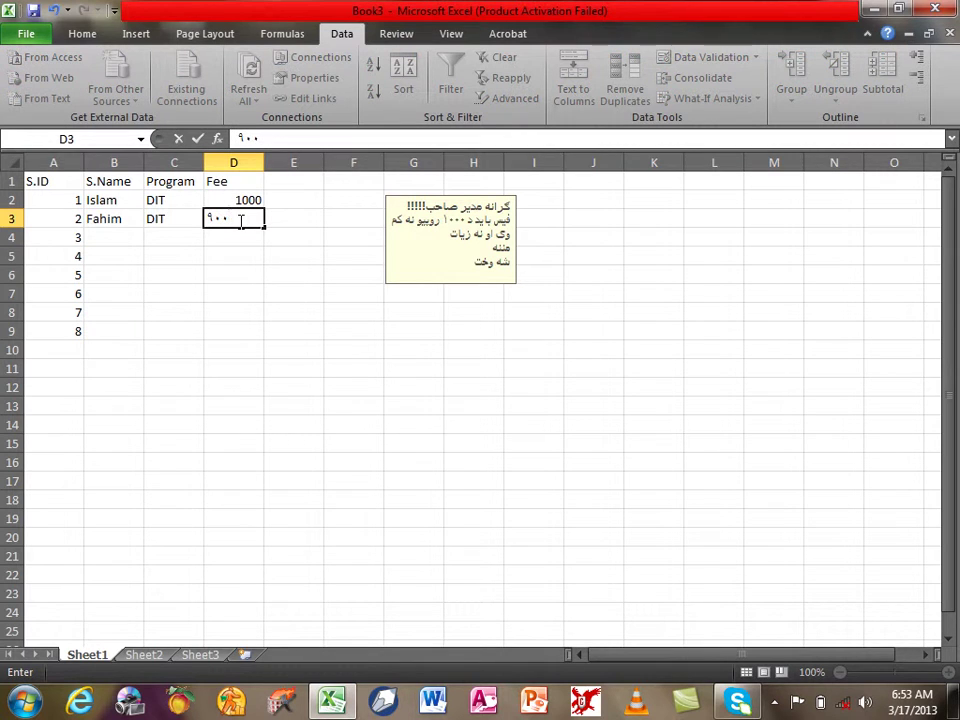
key(Escape)
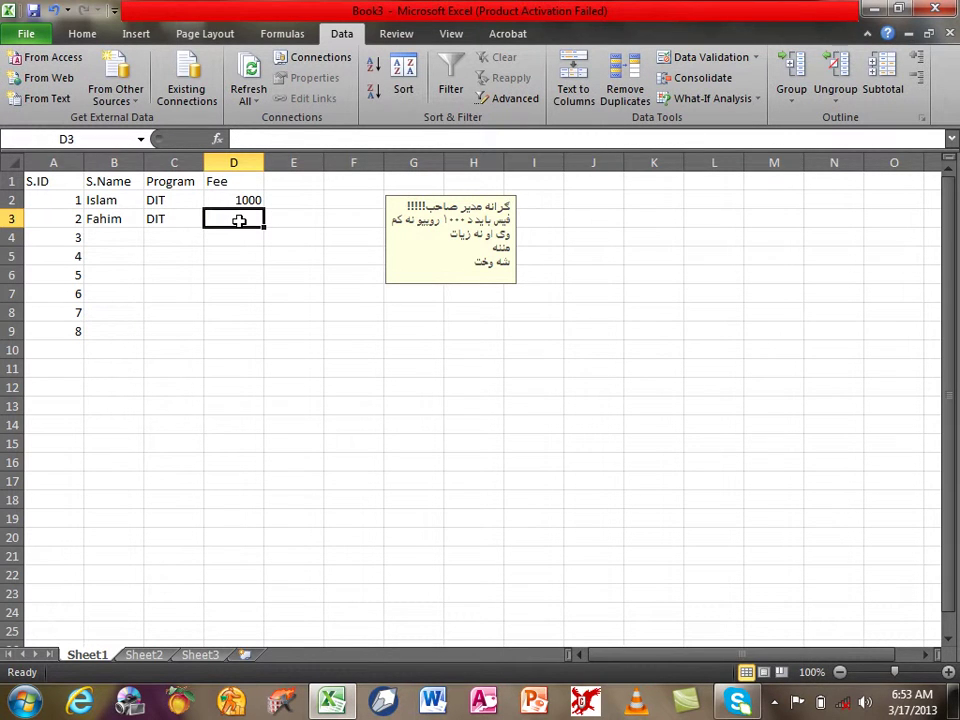
text(900)
key(Return)
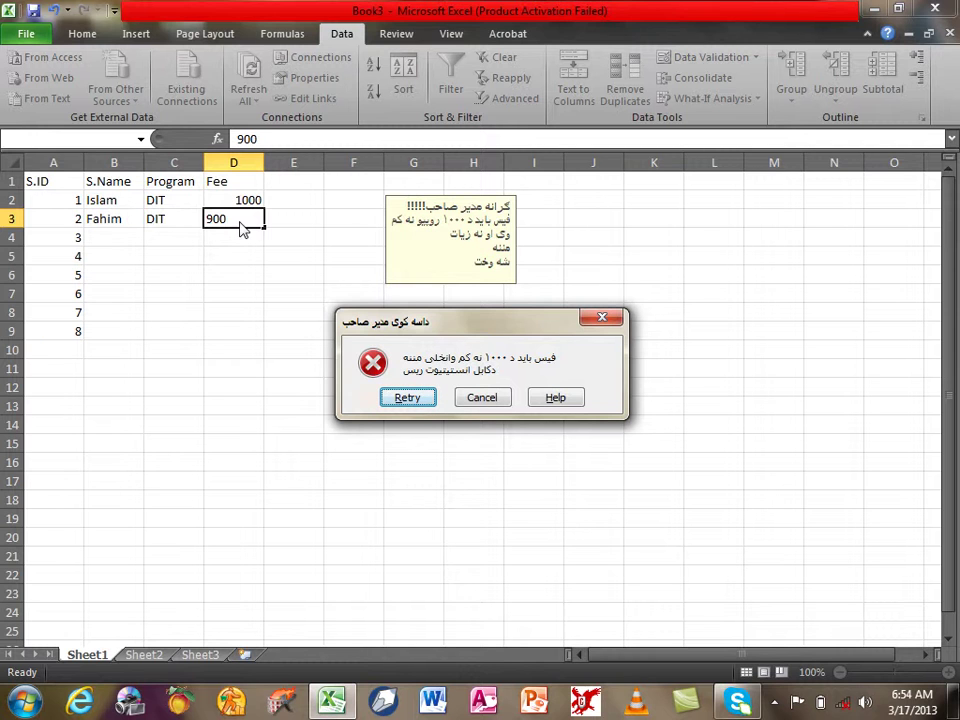
Retry and enter 1000 as the fee in D3
key(Return)
text(100)
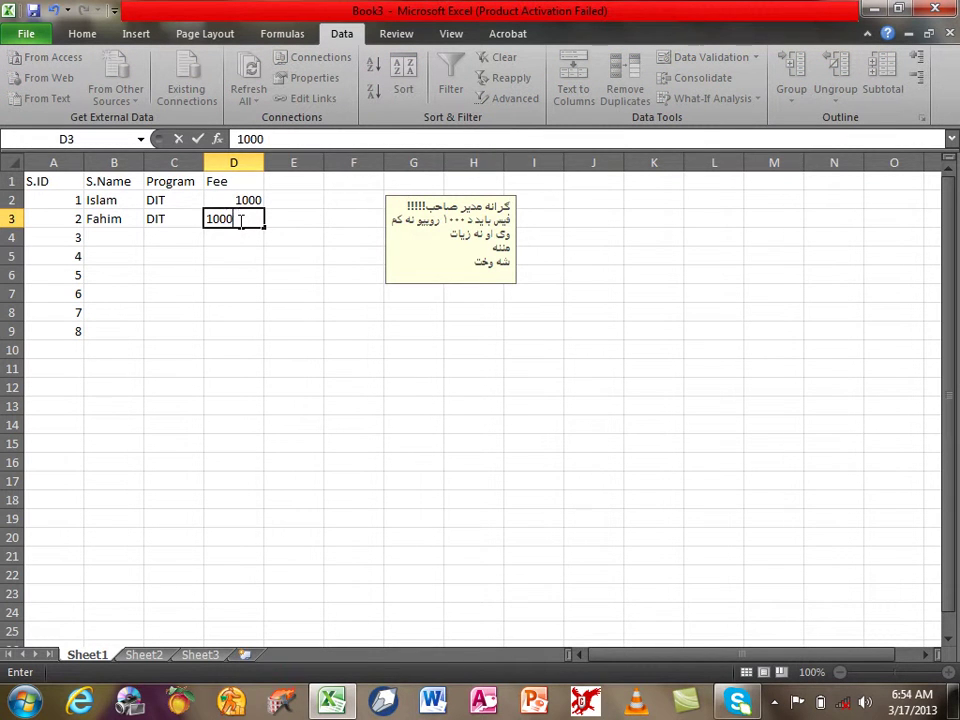
text(0)
key(Return)
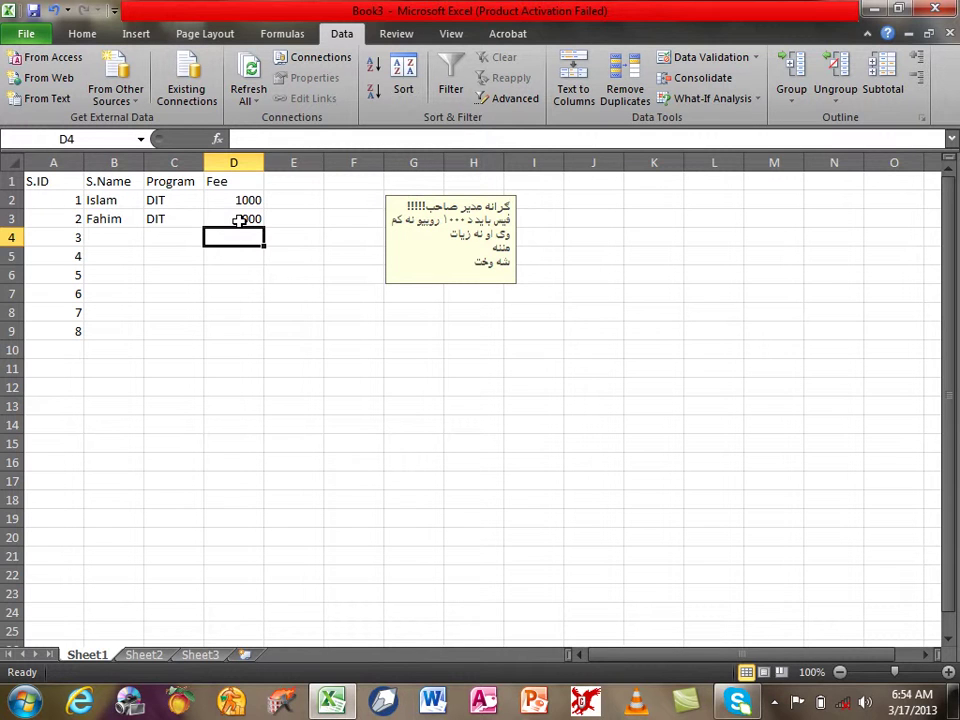
Select D2:D11, accept extending validation, cancel the dialog, and reselect D2:D9
drag(240, 201, 241, 373)
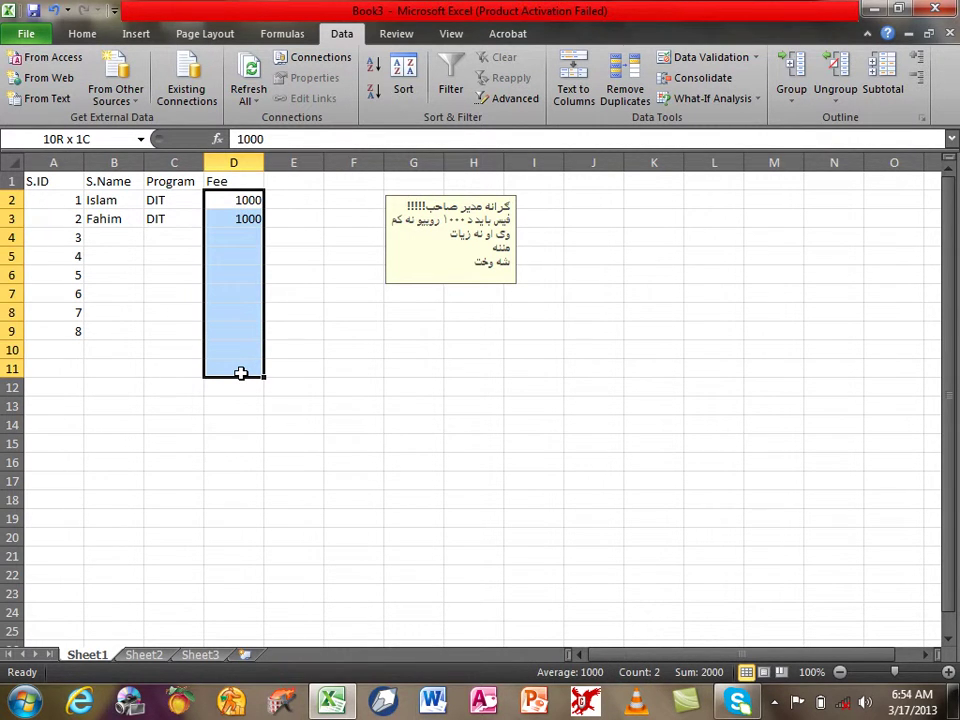
drag(241, 373, 241, 372)
click(700, 57)
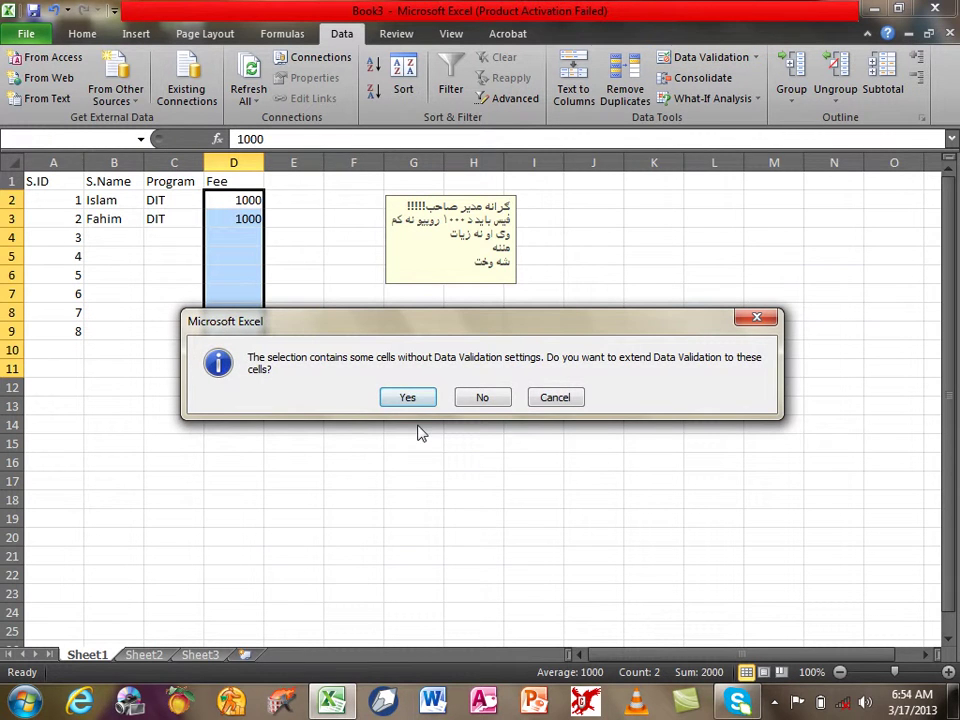
click(482, 397)
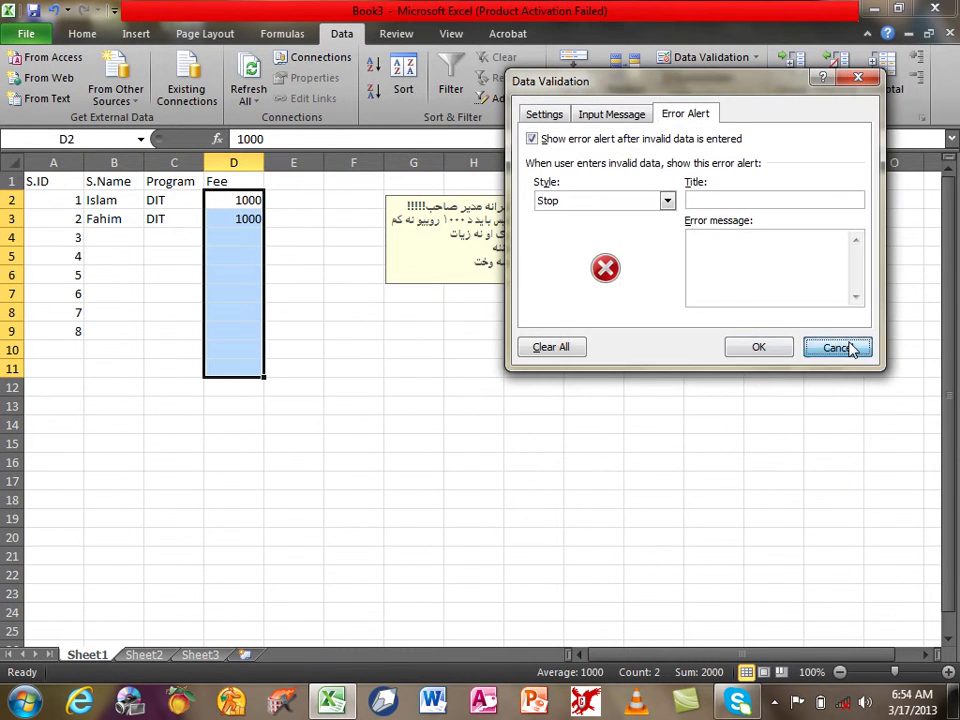
click(847, 347)
drag(240, 201, 250, 330)
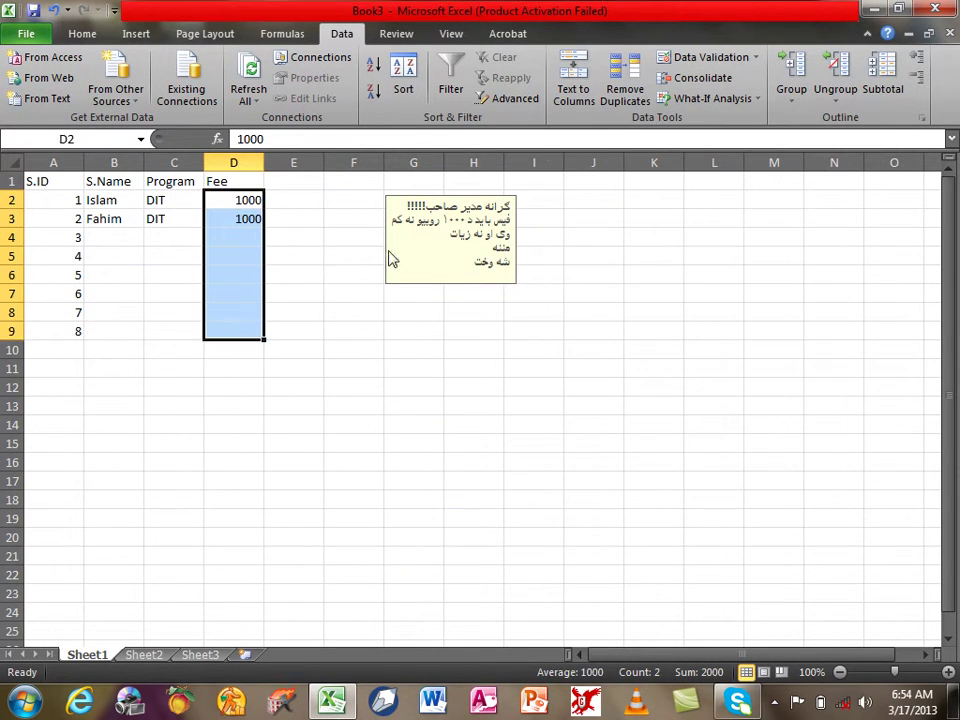
click(689, 56)
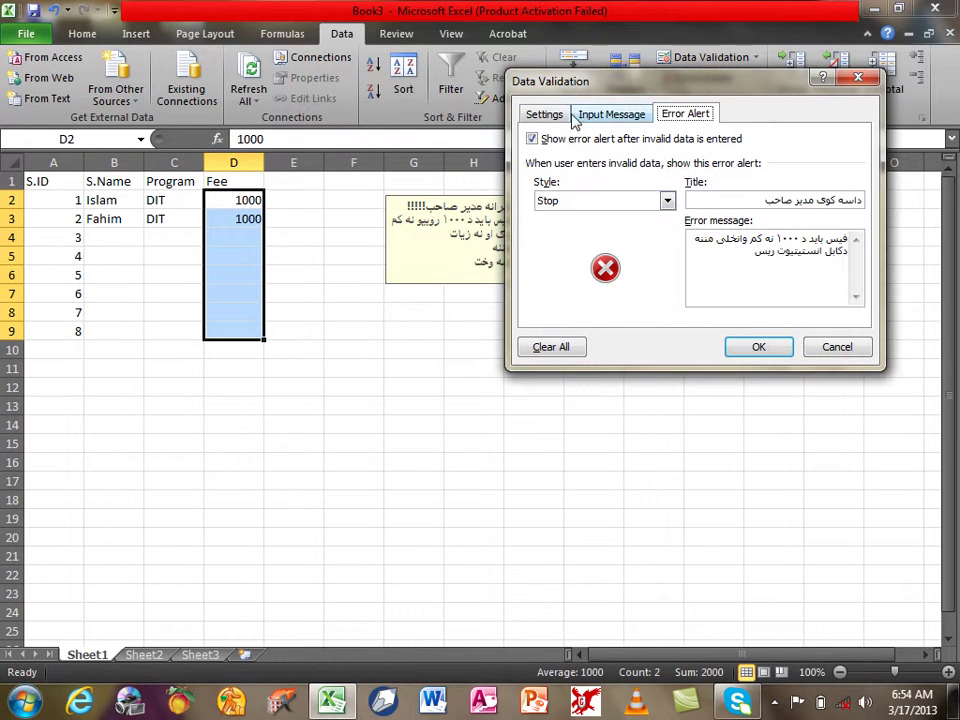
click(626, 116)
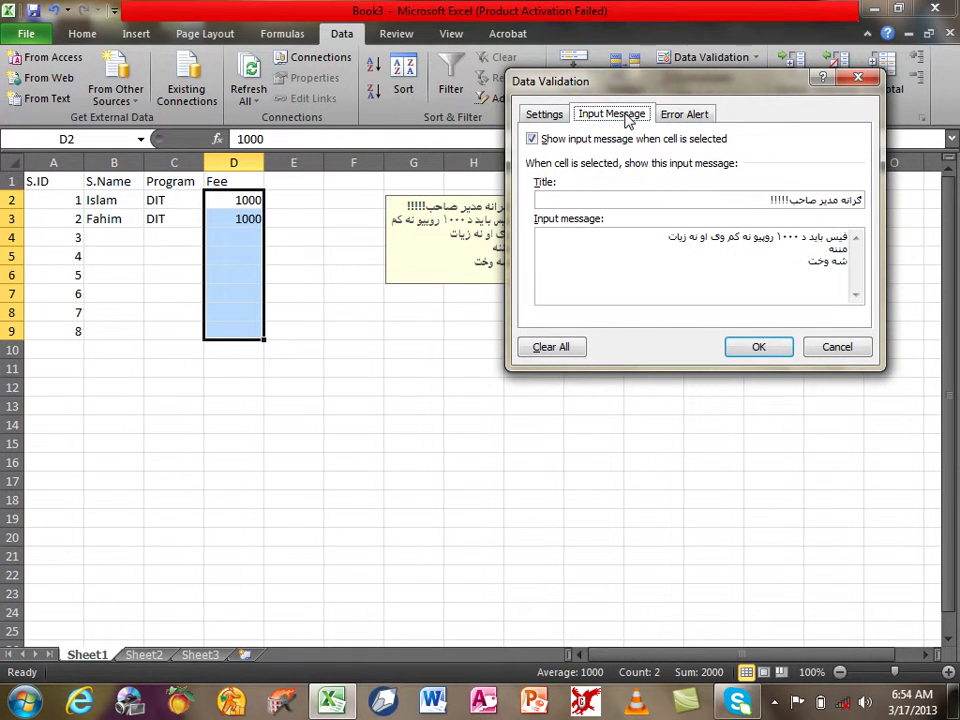
click(669, 116)
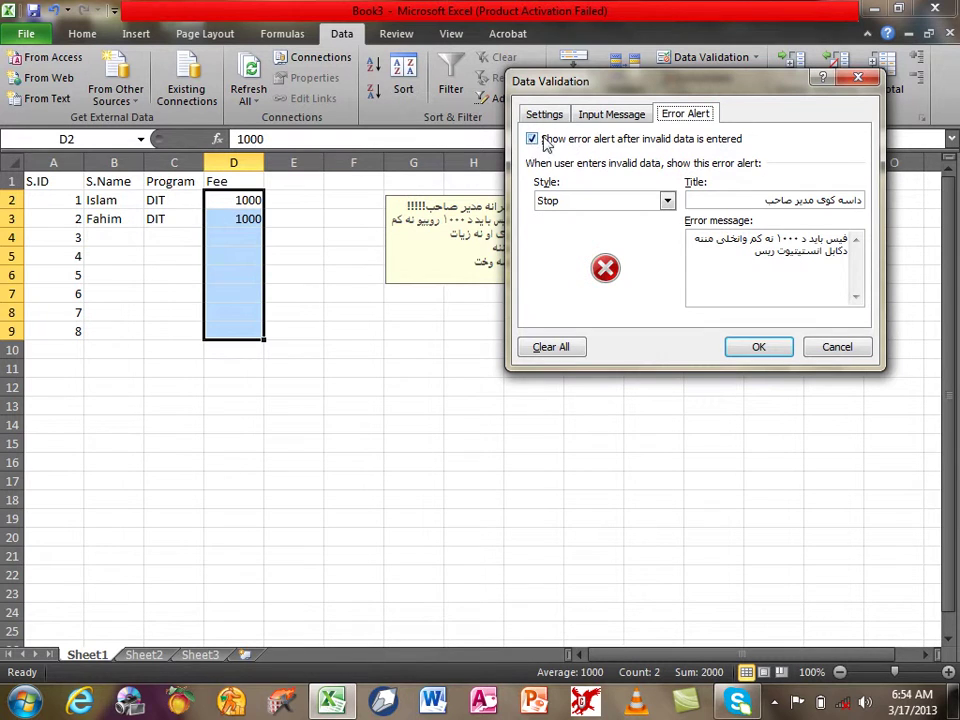
click(613, 116)
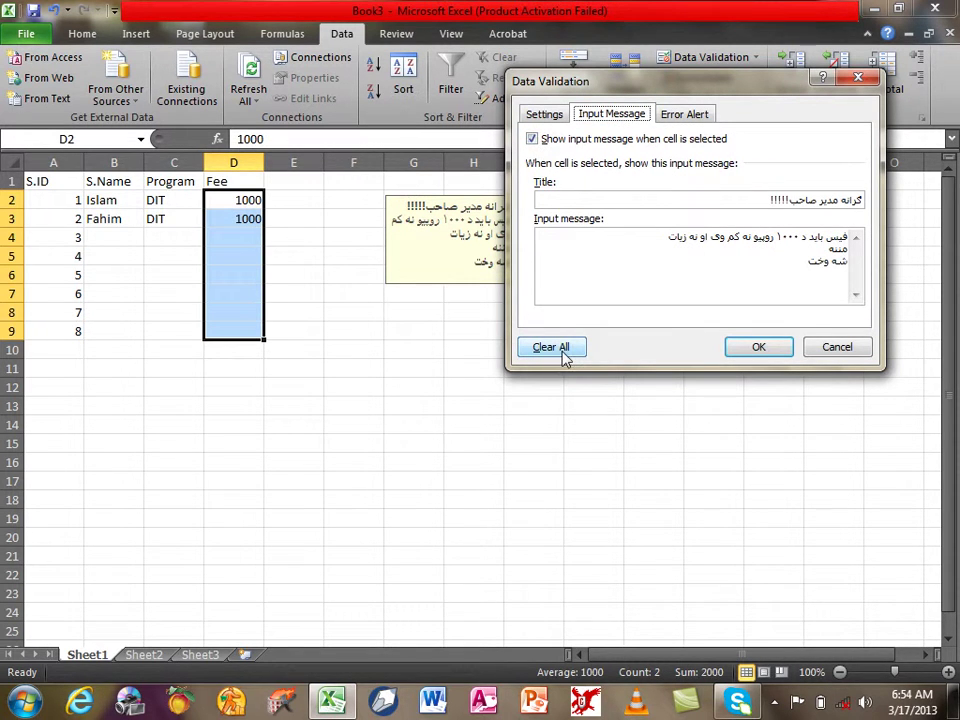
click(545, 114)
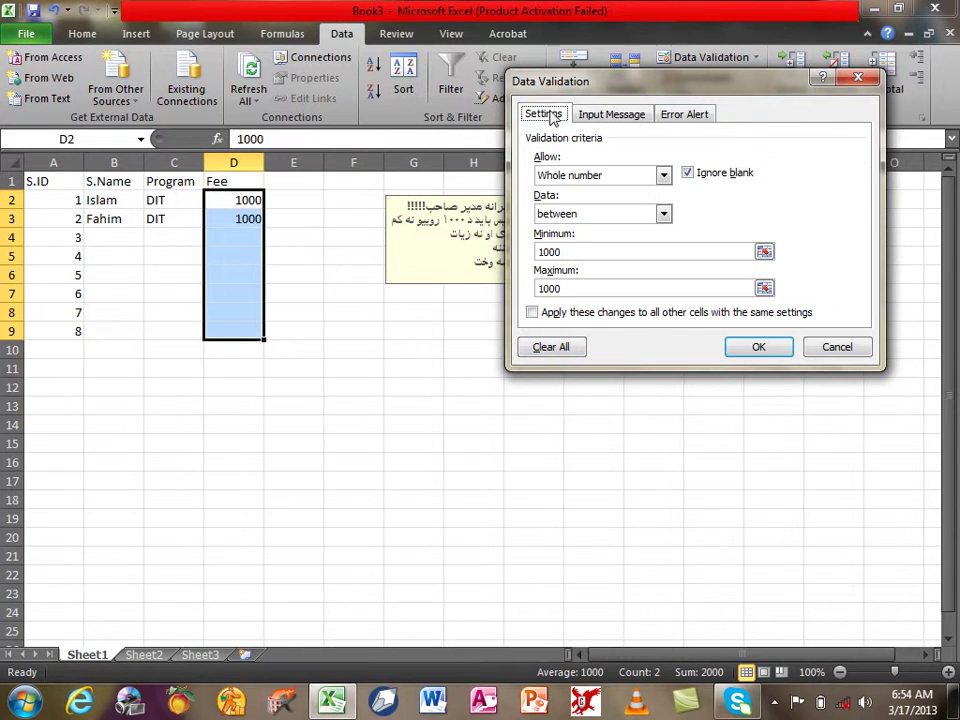
click(598, 216)
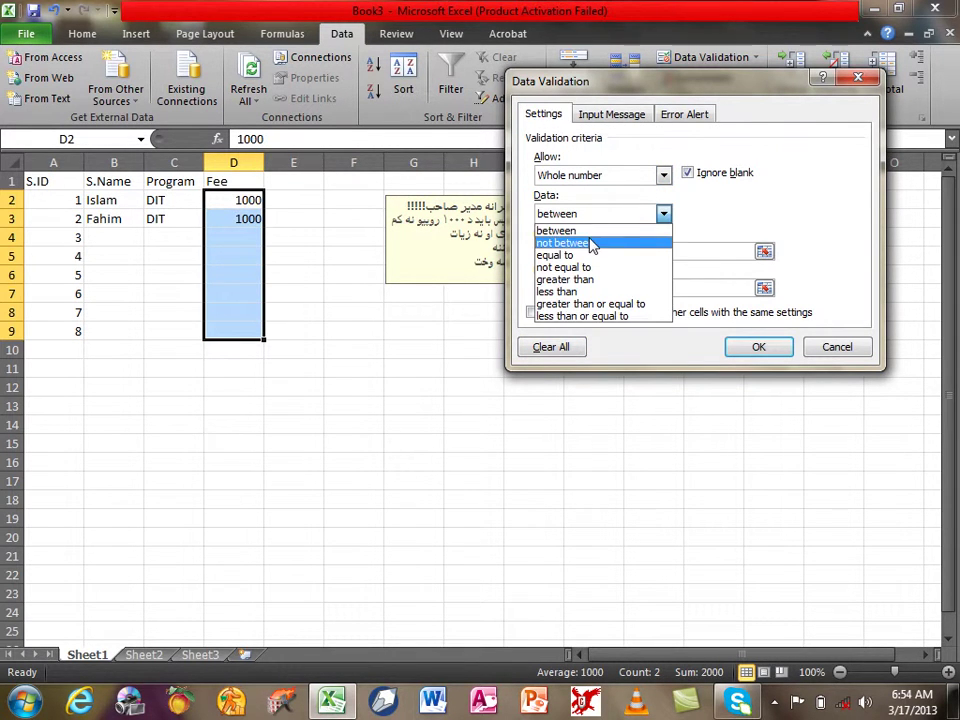
click(590, 243)
drag(583, 251, 540, 252)
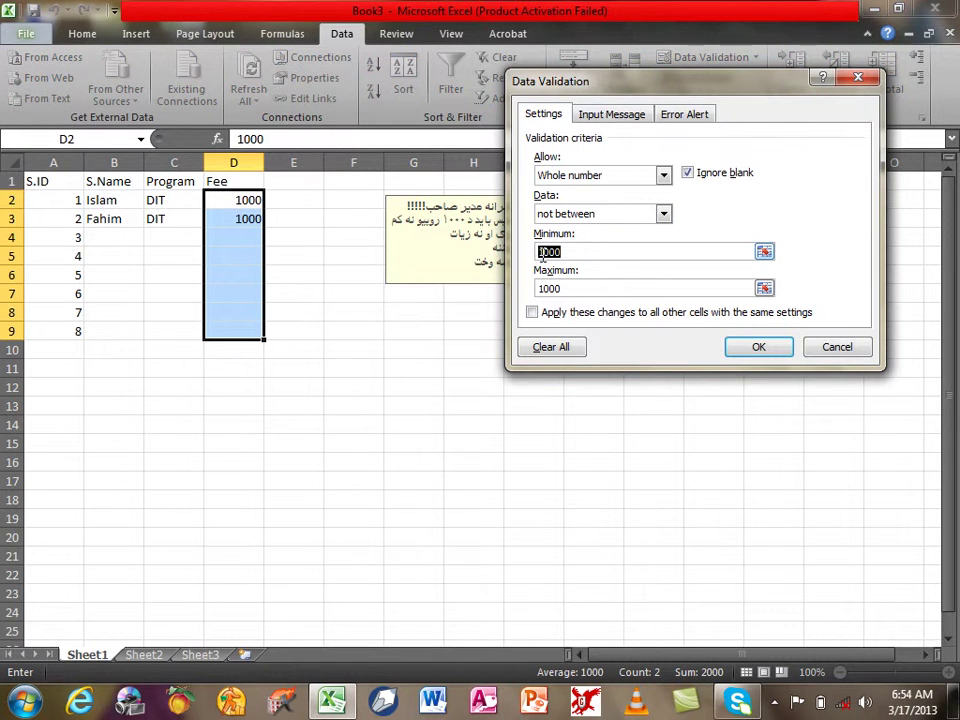
click(605, 214)
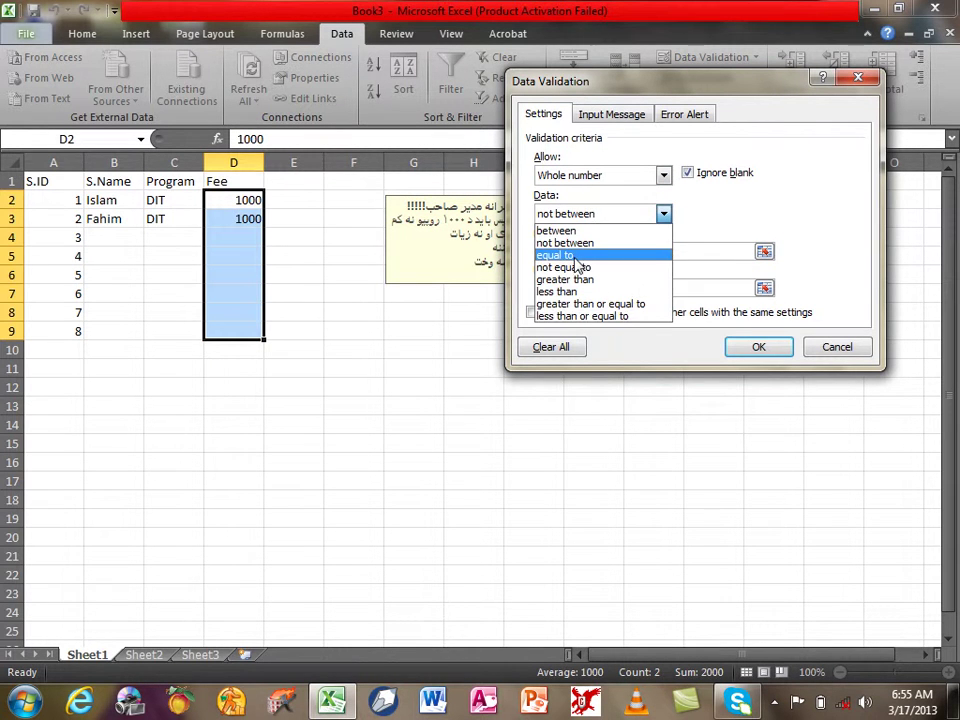
click(575, 256)
click(577, 257)
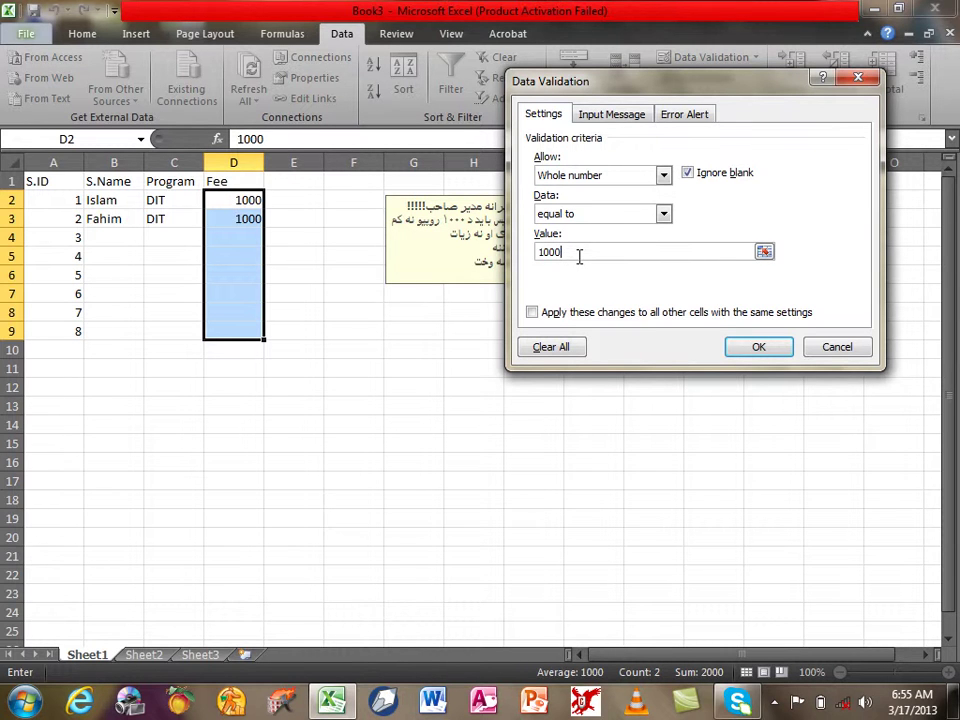
drag(561, 253, 522, 262)
click(606, 213)
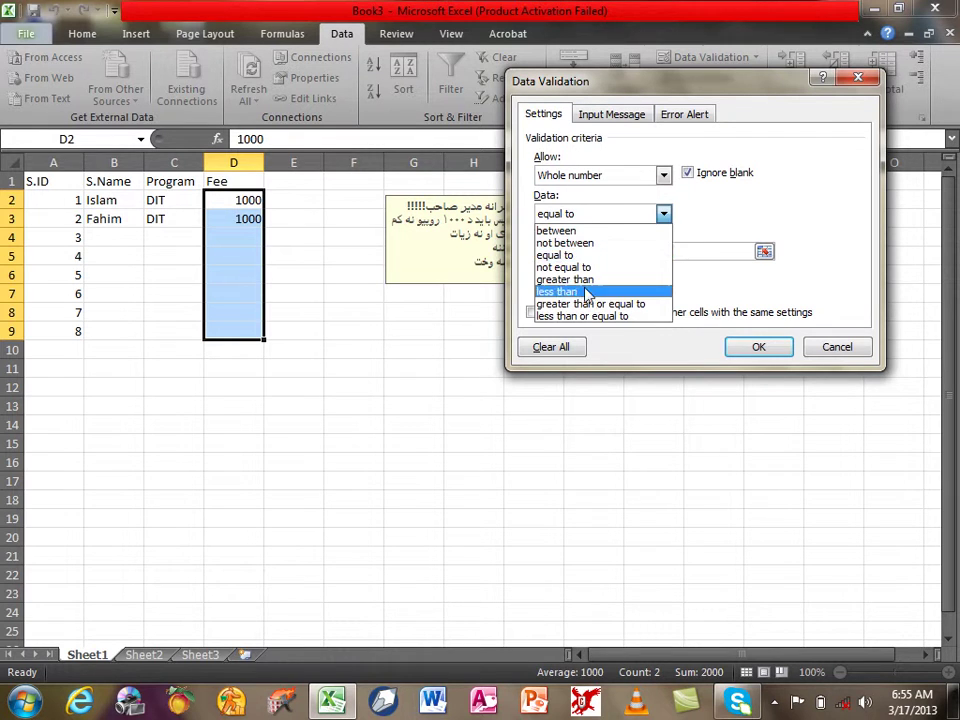
click(579, 267)
drag(589, 250, 537, 256)
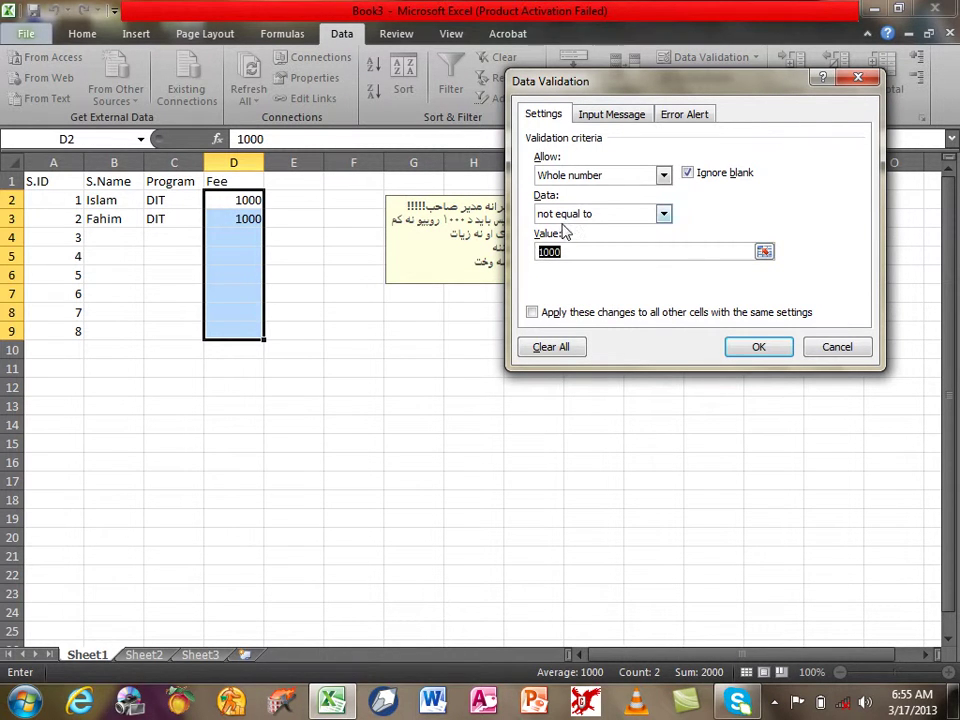
click(566, 214)
click(565, 279)
drag(568, 252, 528, 255)
text(5000)
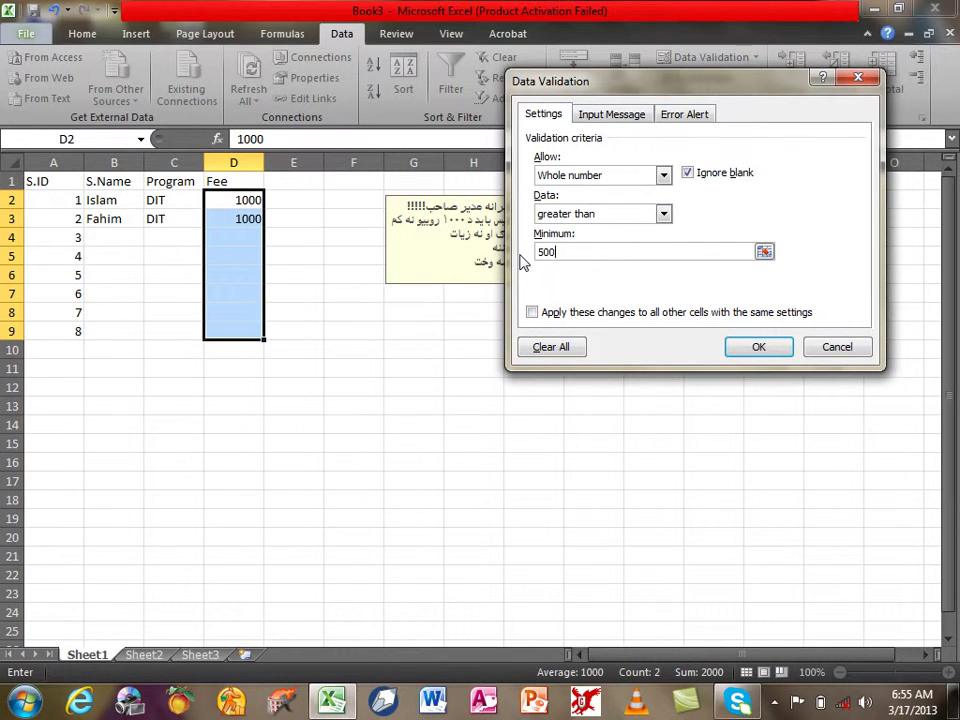
click(589, 213)
click(585, 291)
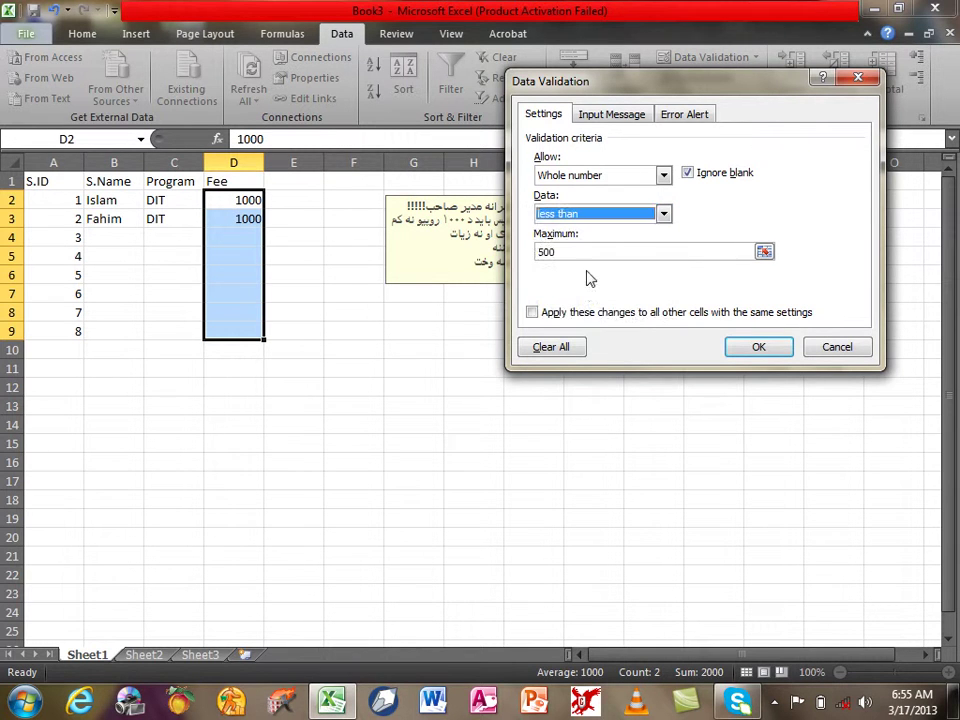
click(589, 214)
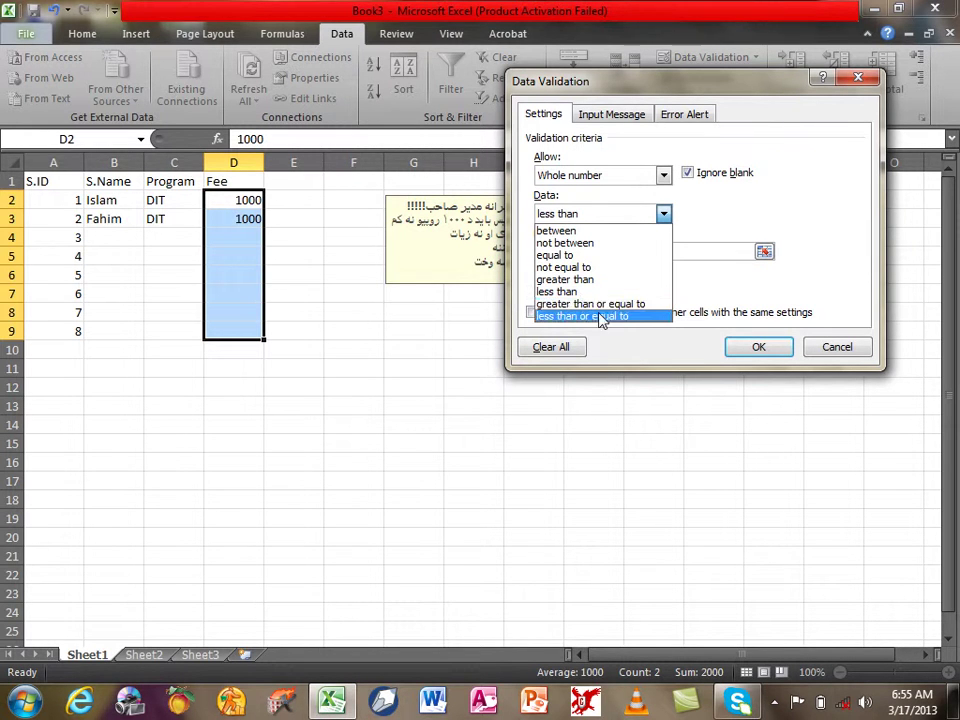
click(572, 231)
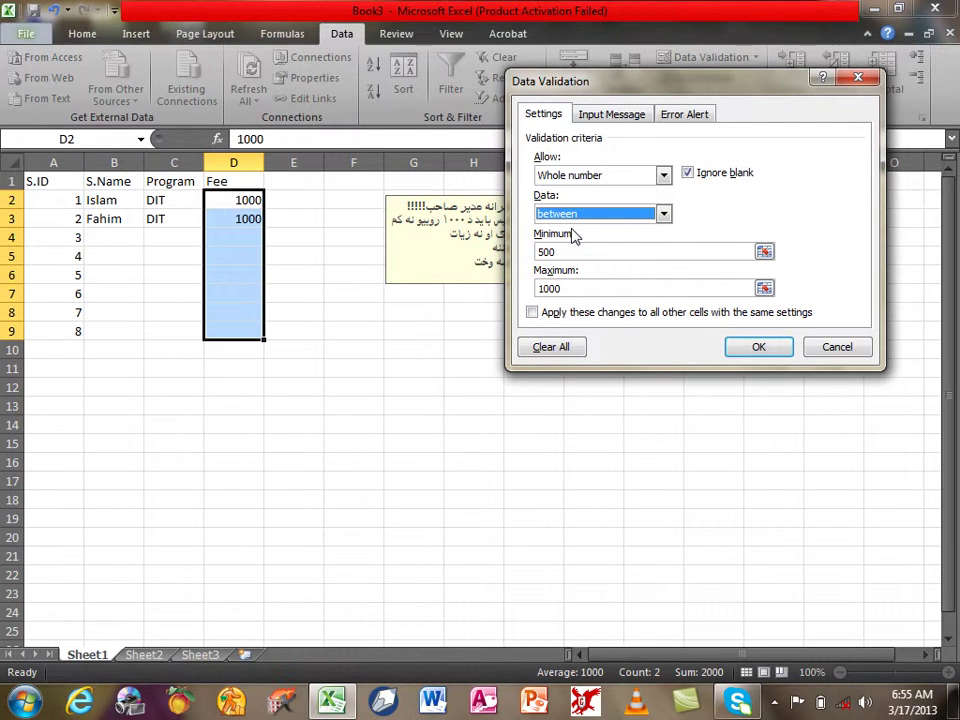
click(589, 179)
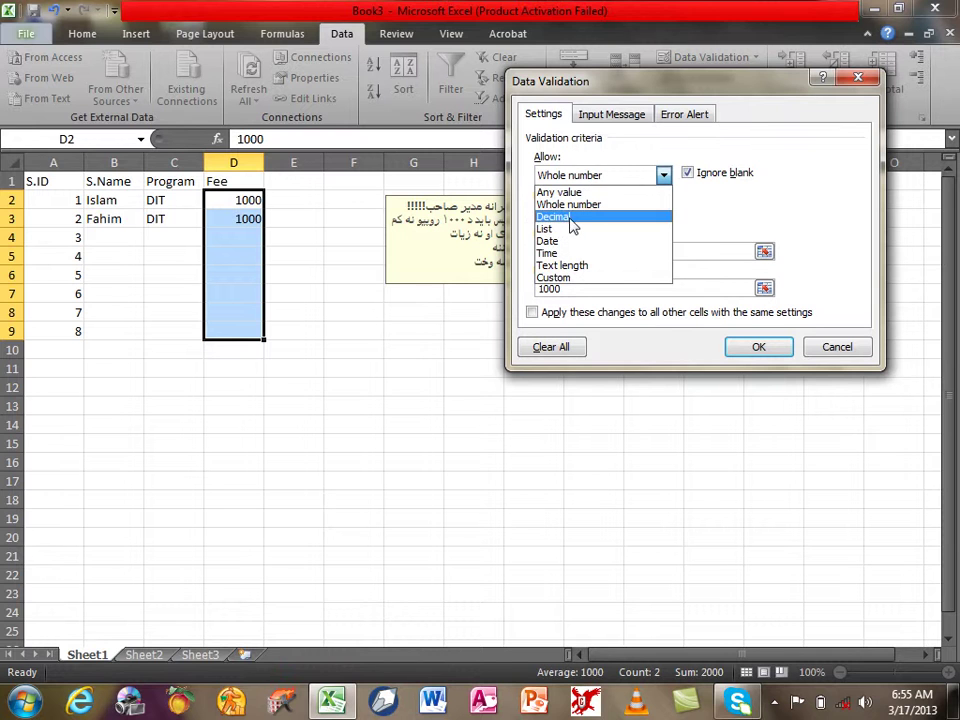
click(570, 216)
double_click(588, 252)
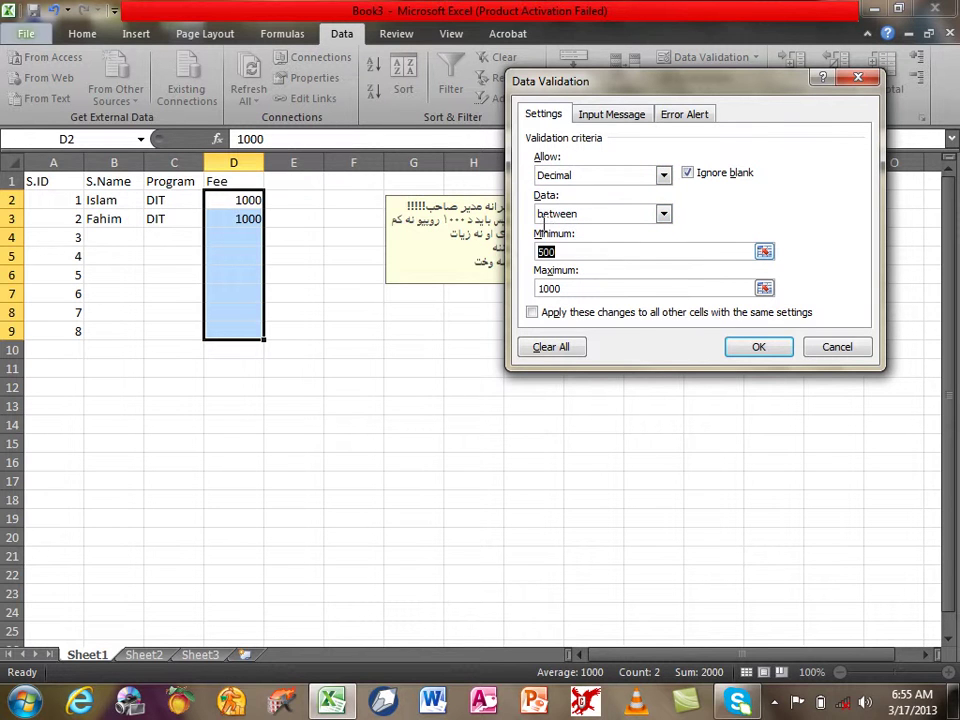
double_click(549, 289)
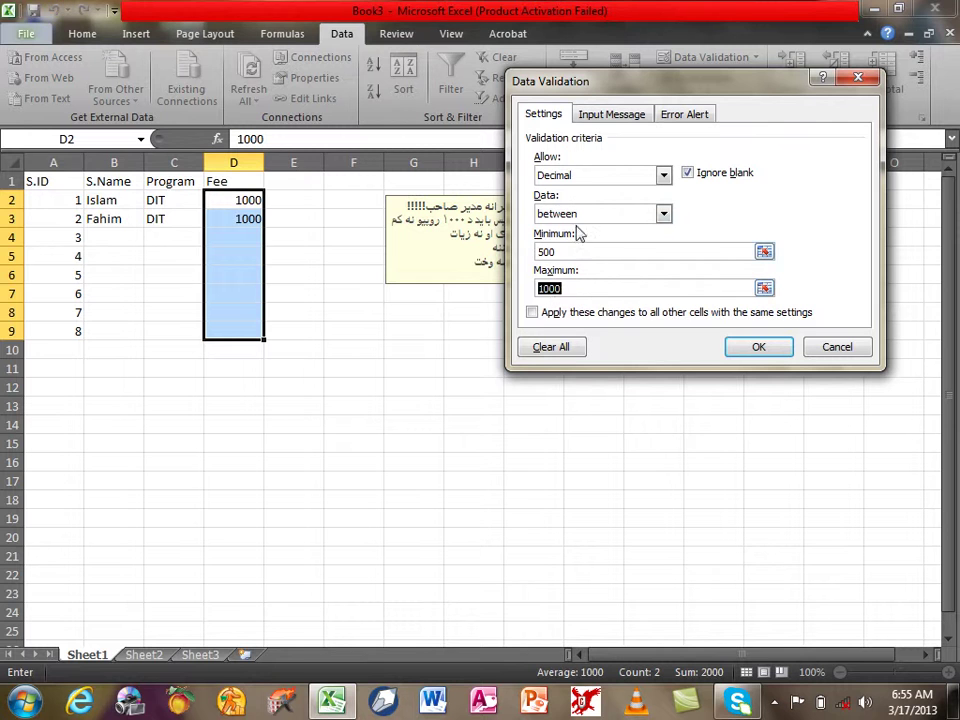
click(591, 180)
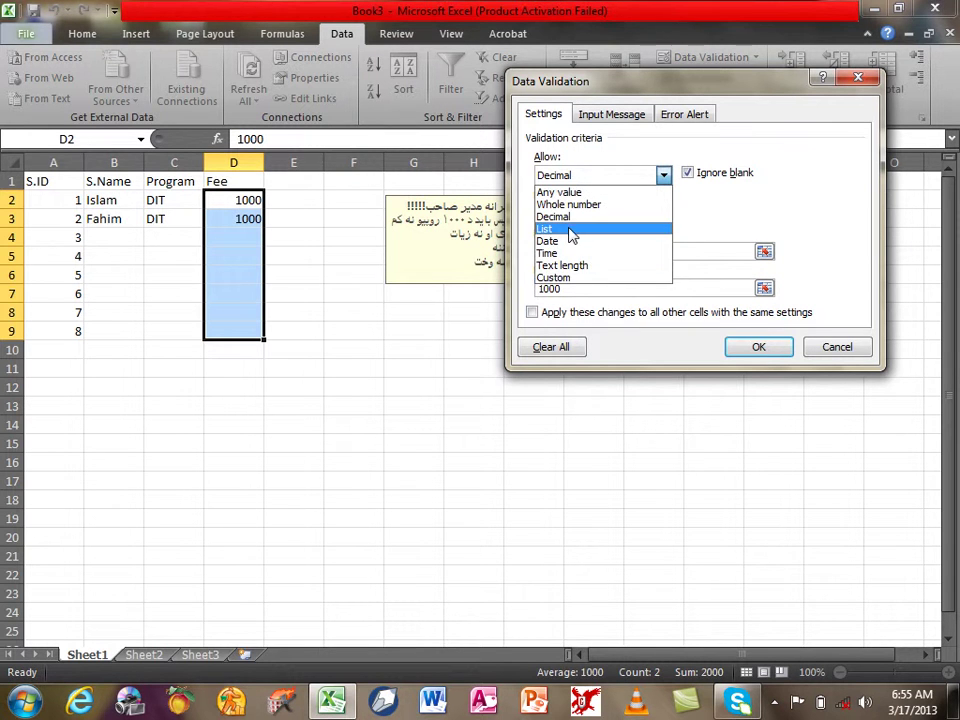
click(834, 347)
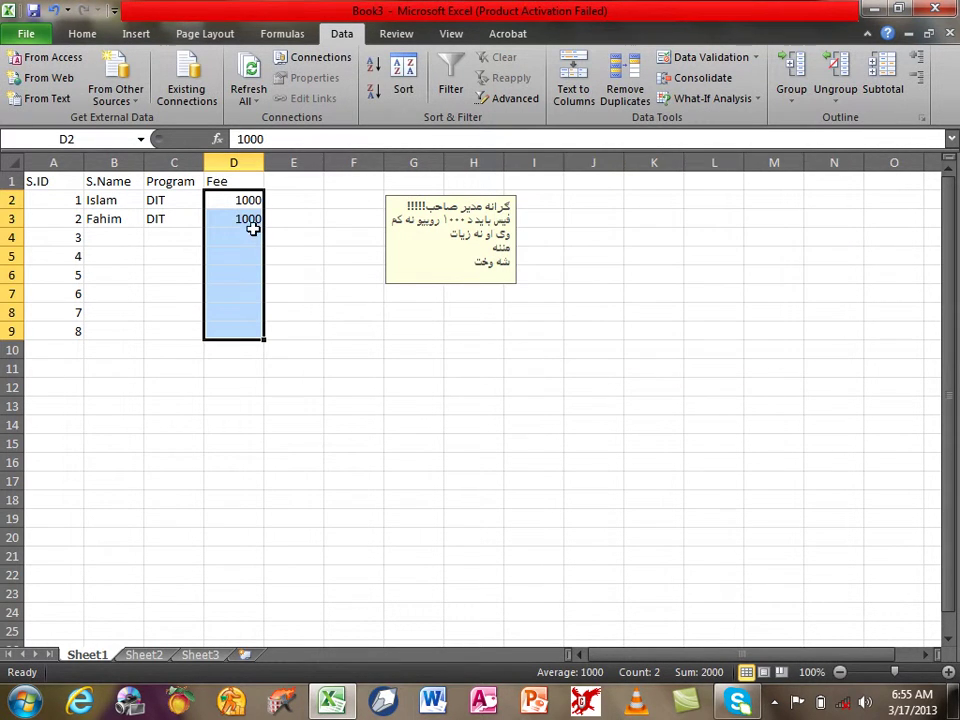
Enter the third student's name in B4
drag(157, 201, 171, 324)
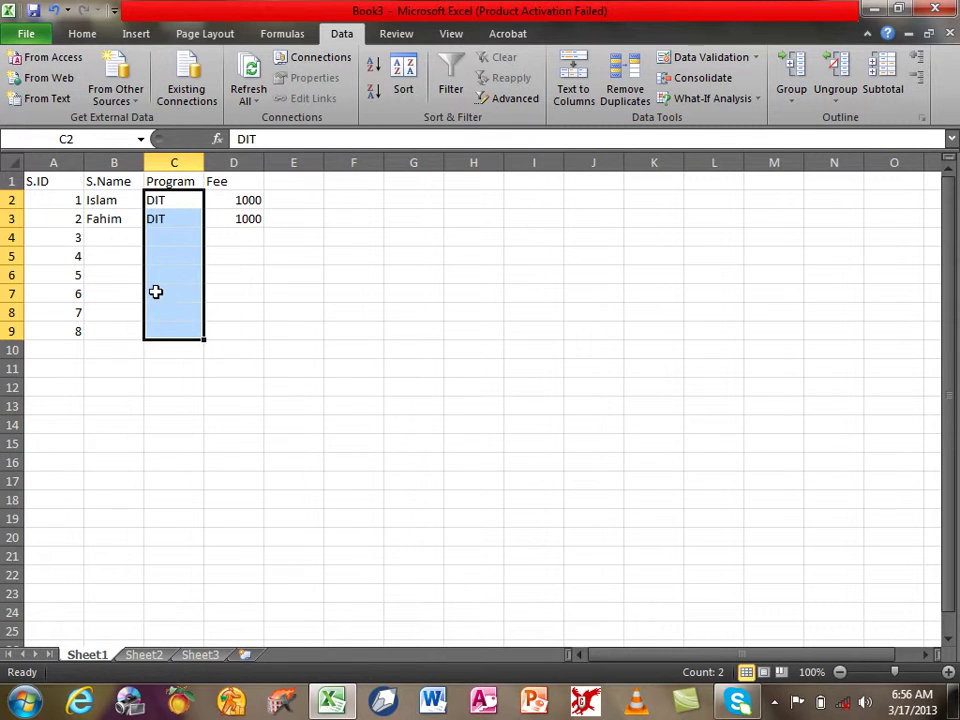
click(131, 237)
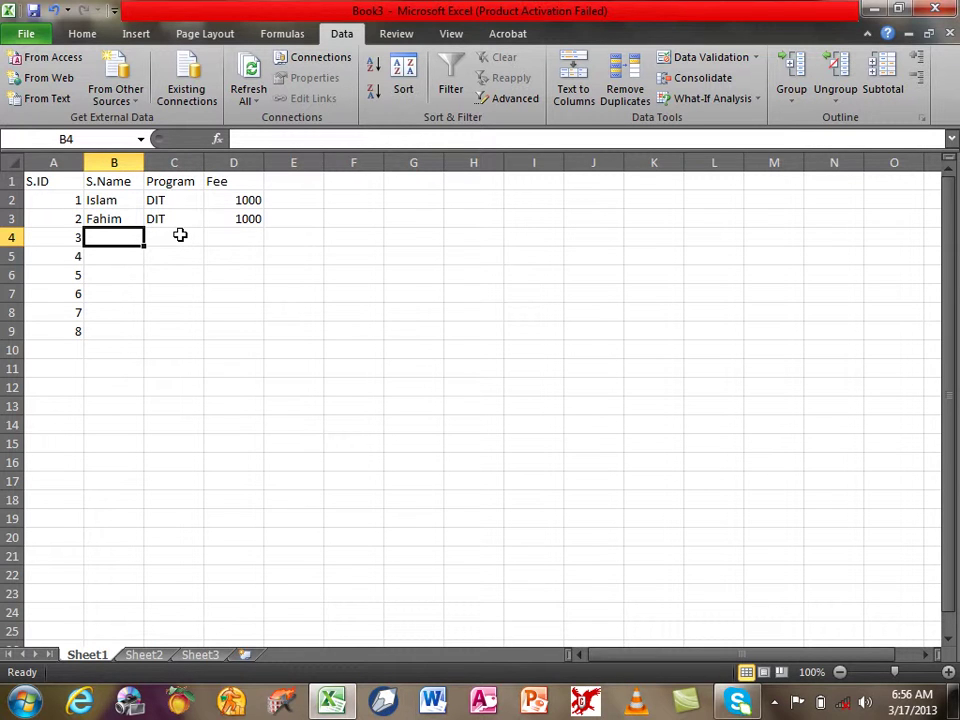
text(Jmala)
key(BackSpace)
key(BackSpace)
key(BackSpace)
key(BackSpace)
text(amal)
key(Return)
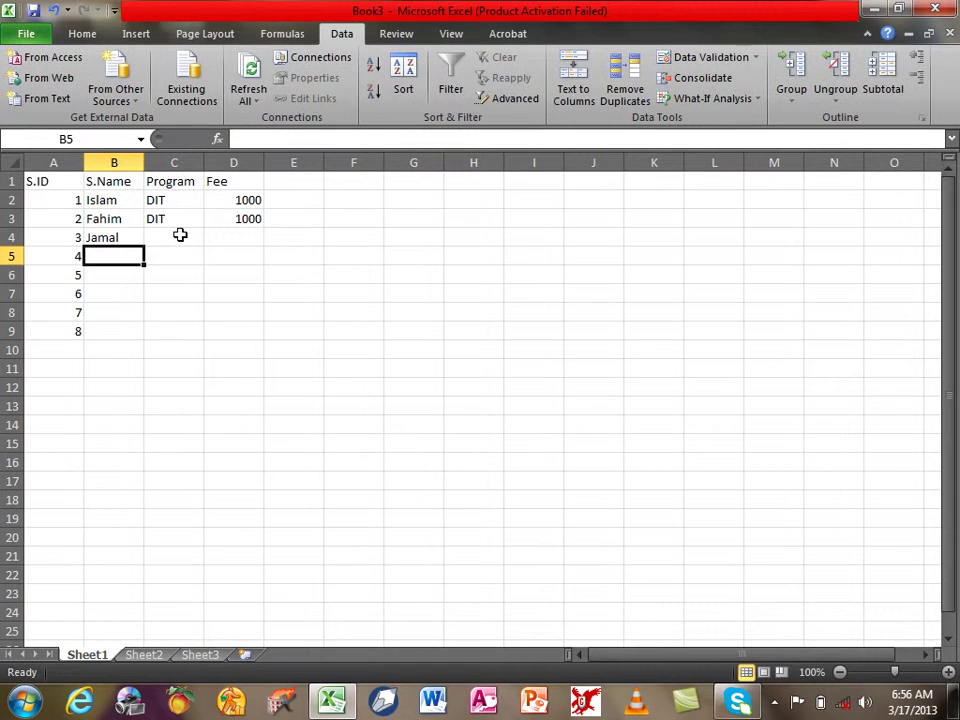
key(Right)
Enter Quick Books in C4, then confirm a 4000 fee in D4 is rejected
click(180, 234)
text(Quick Book)
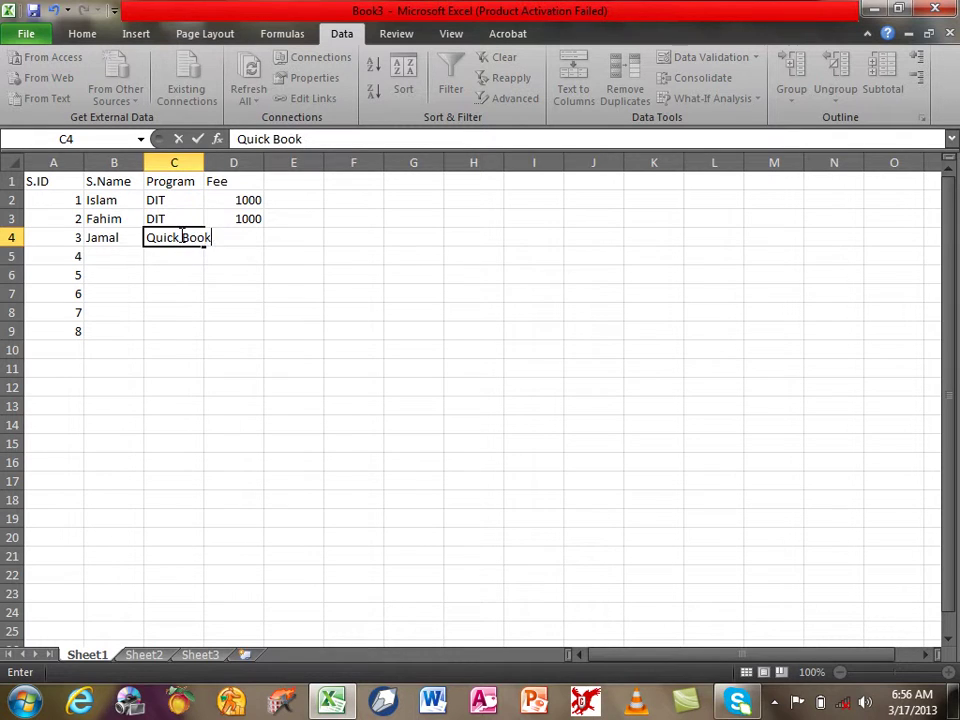
text(s)
key(Tab)
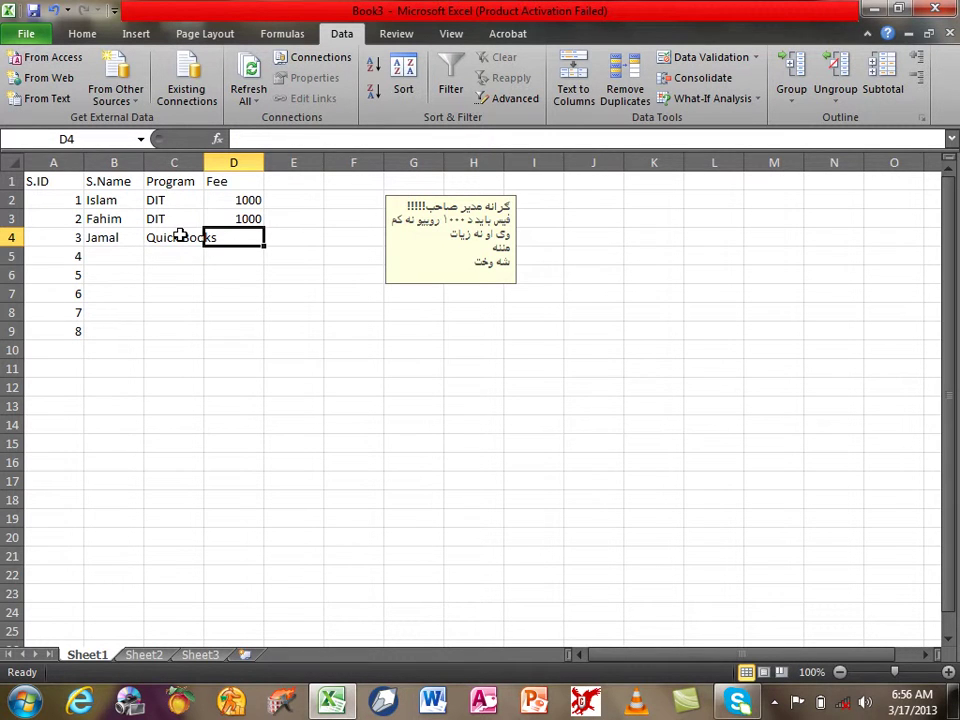
text(40000)
key(BackSpace)
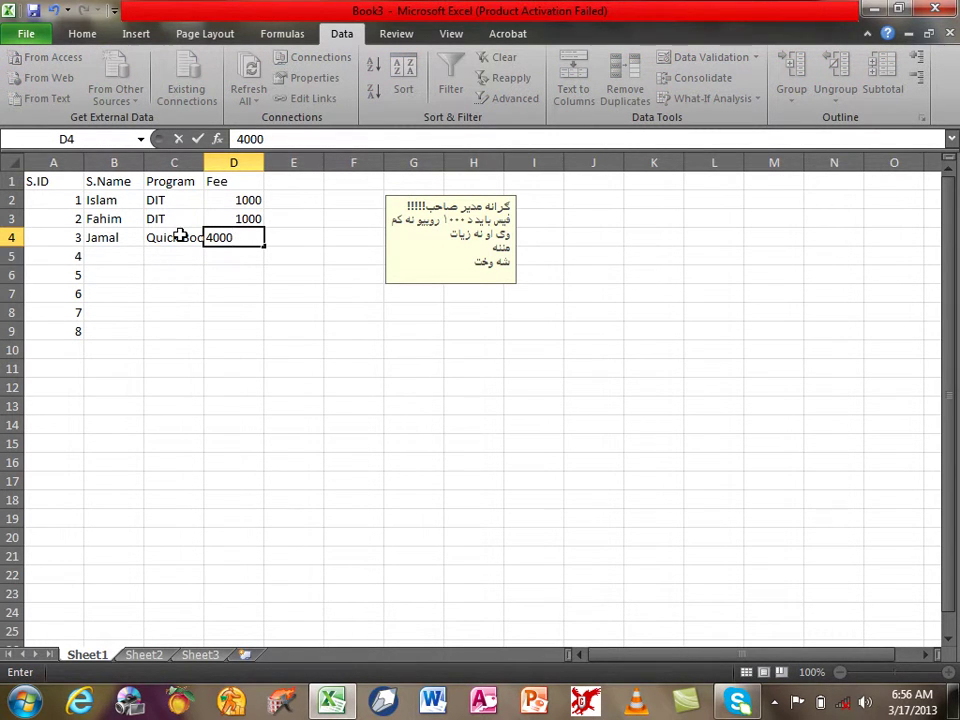
key(Return)
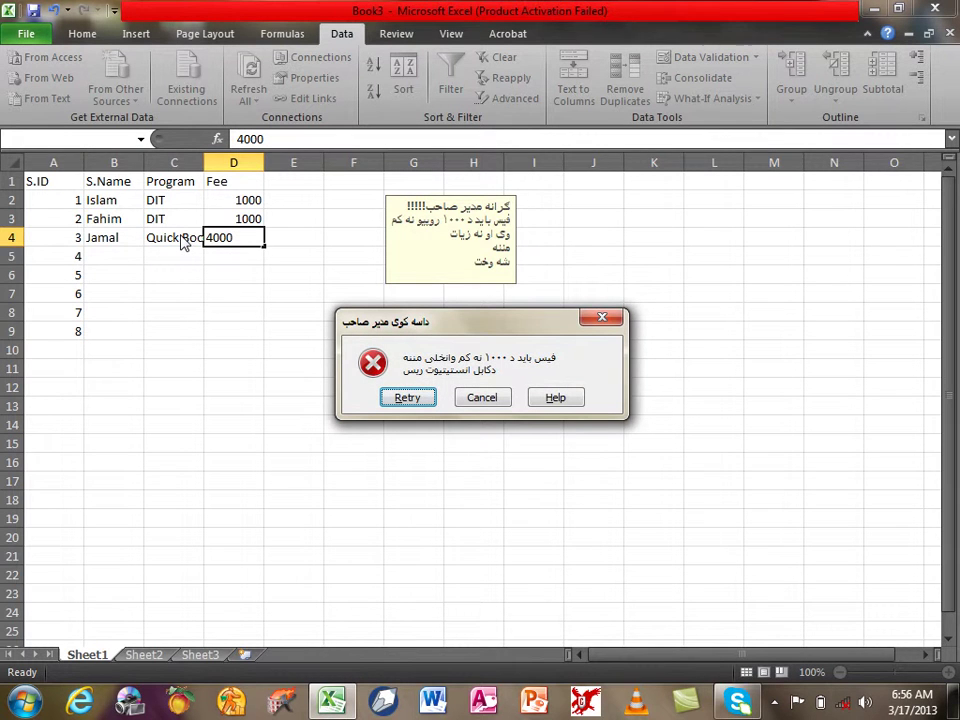
key(Escape)
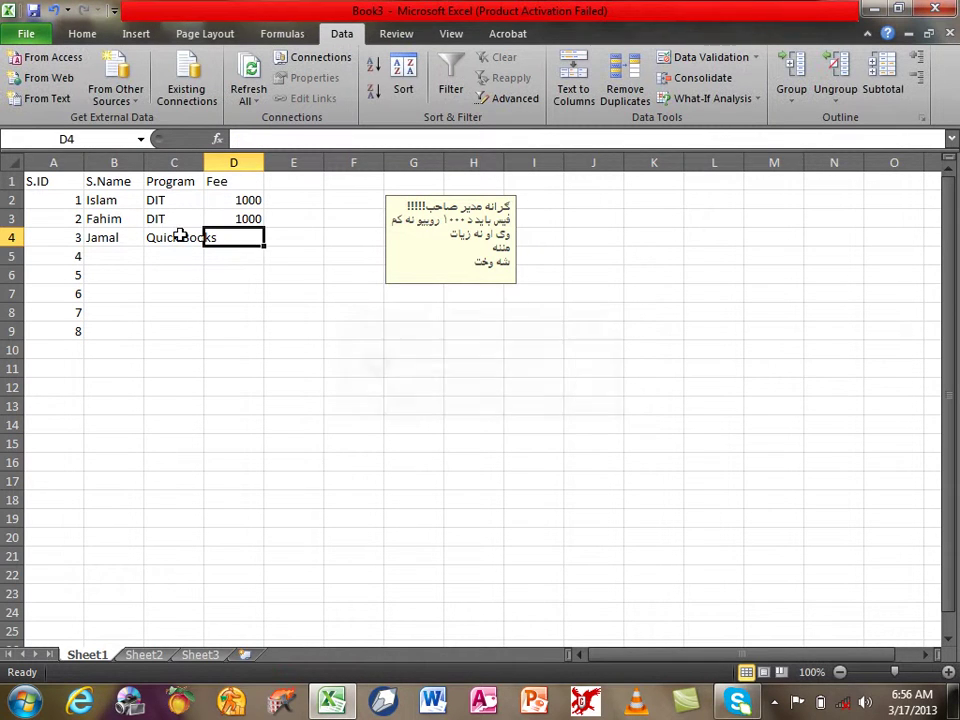
Clear Quick Books from Program cell C4 and select C2:C9
click(180, 235)
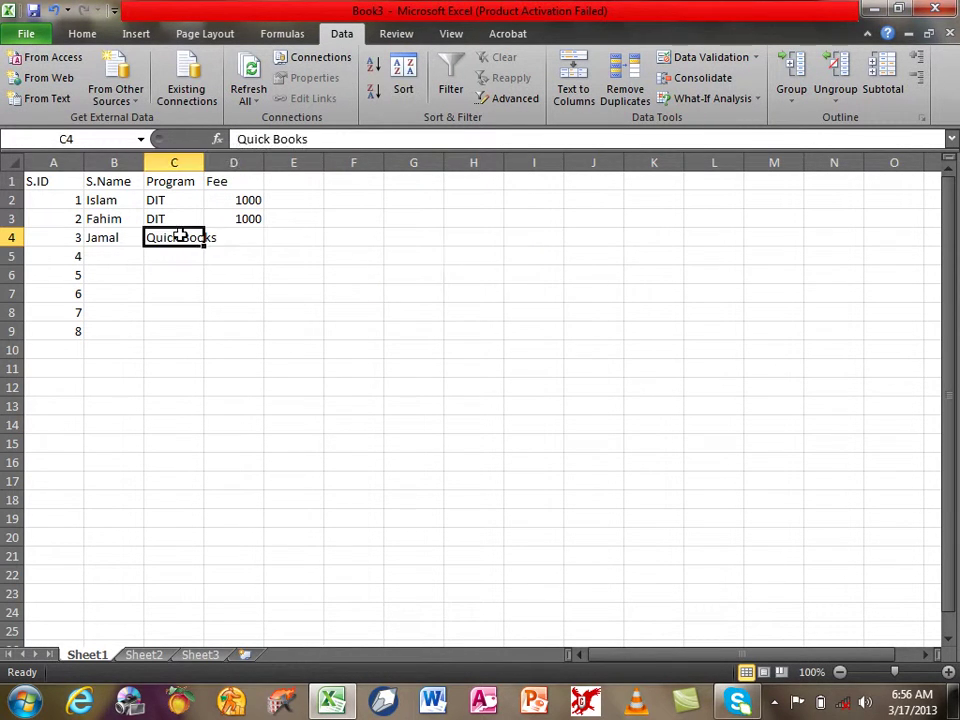
key(Delete)
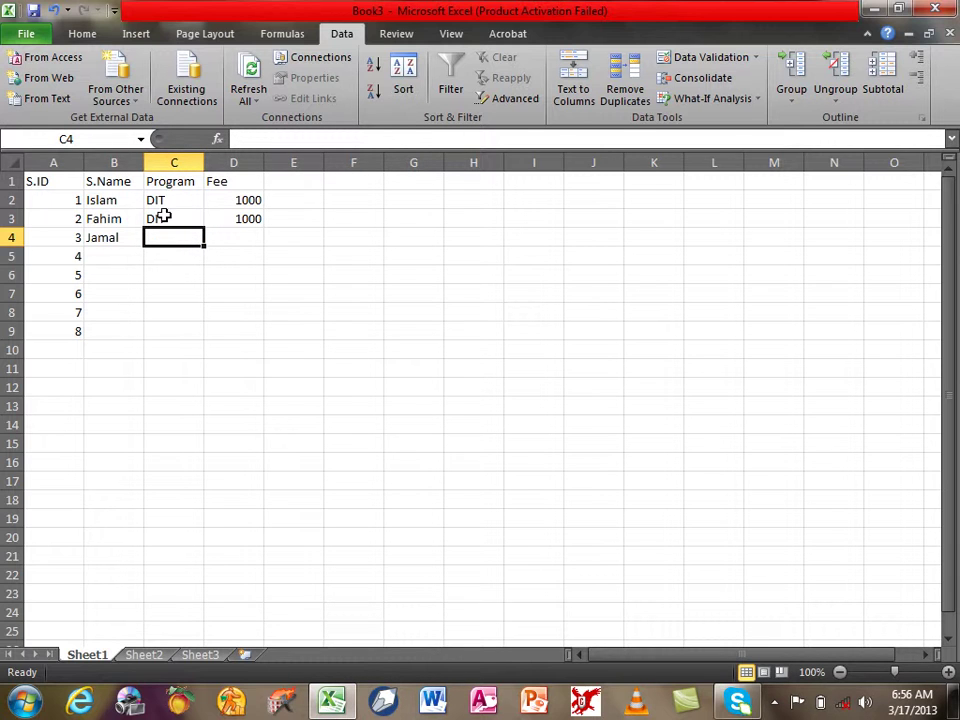
drag(165, 201, 174, 324)
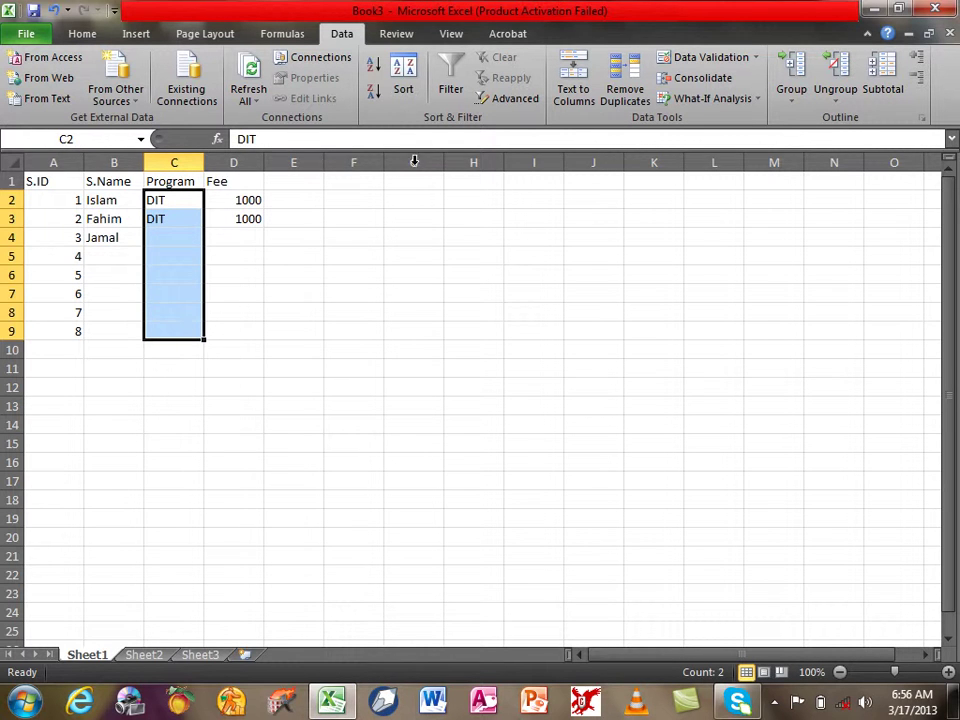
Give C2:C9 a List validation with source DIT,CIT,Internet, then select C4 to test it
click(717, 64)
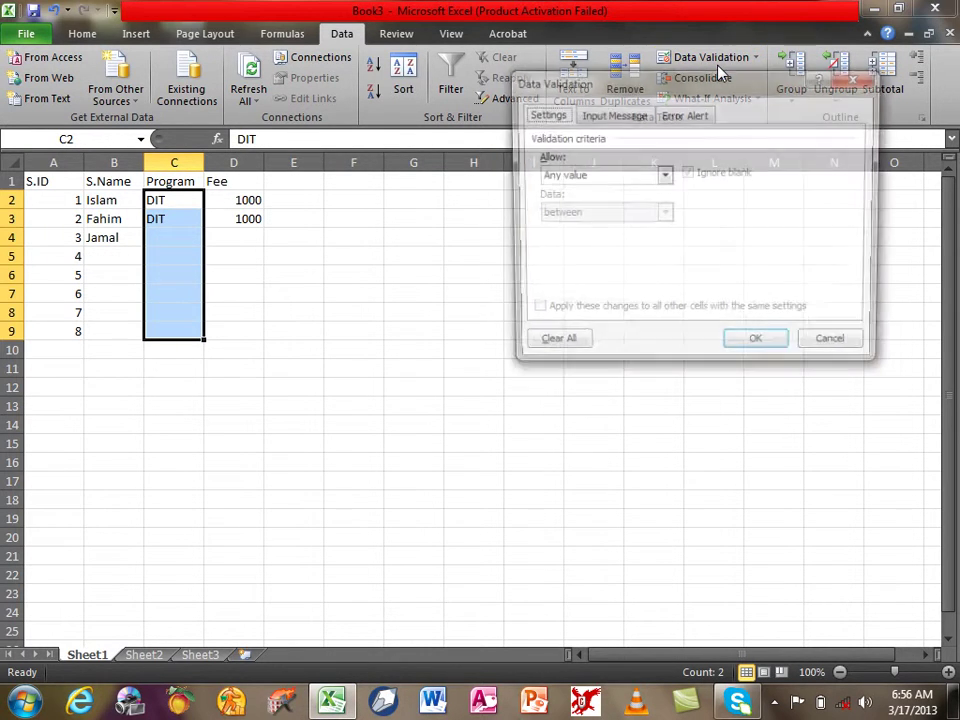
click(590, 177)
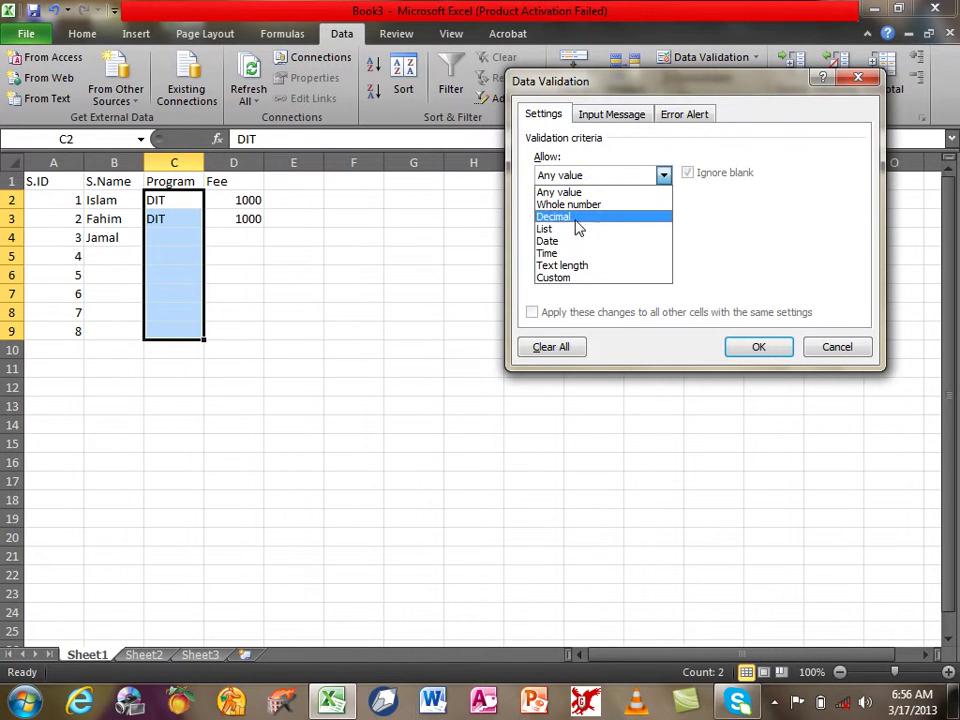
click(571, 238)
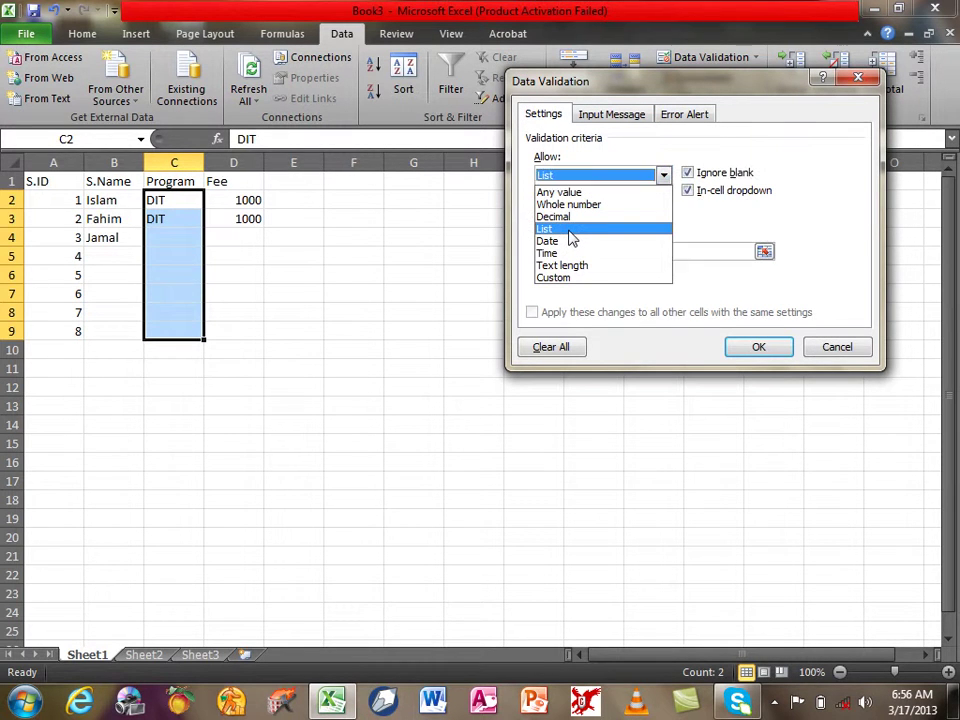
click(575, 251)
text(DIT,)
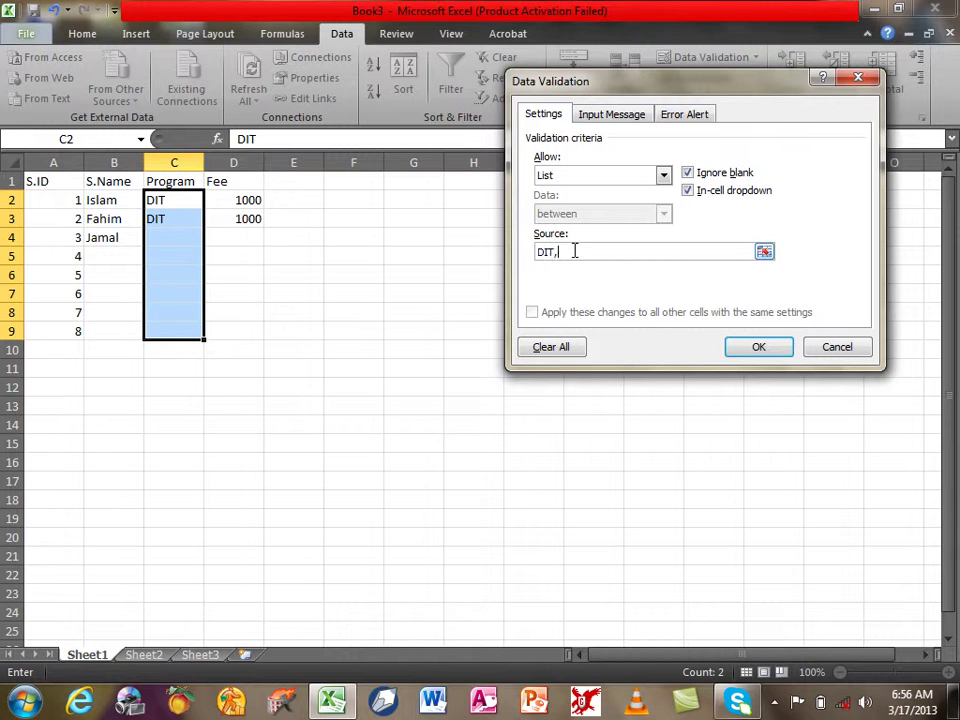
text(CIT,Internet)
click(751, 346)
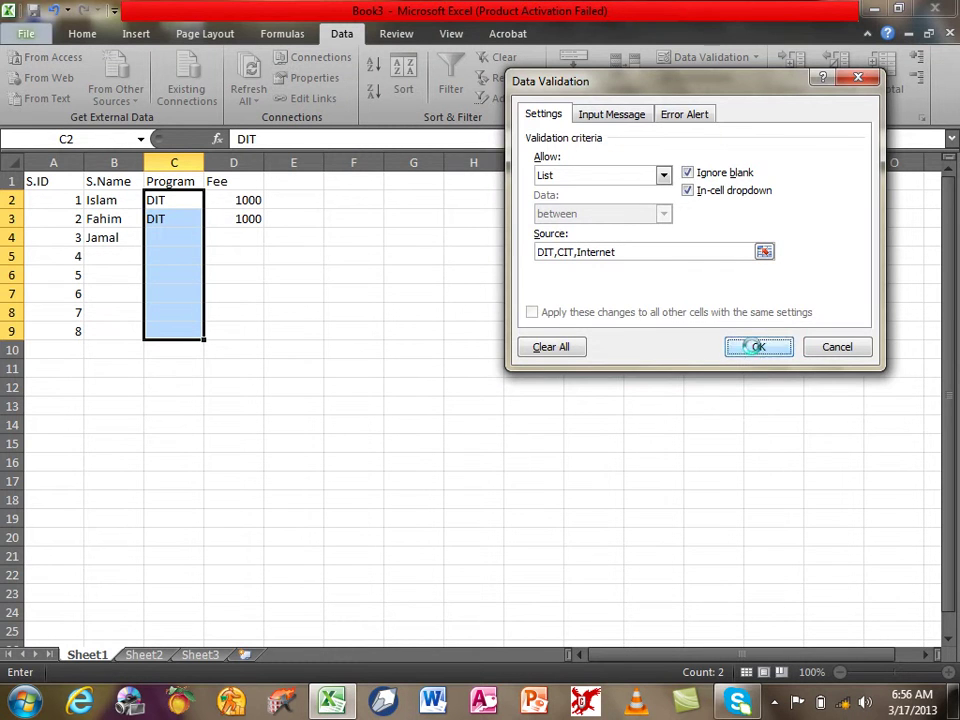
click(182, 245)
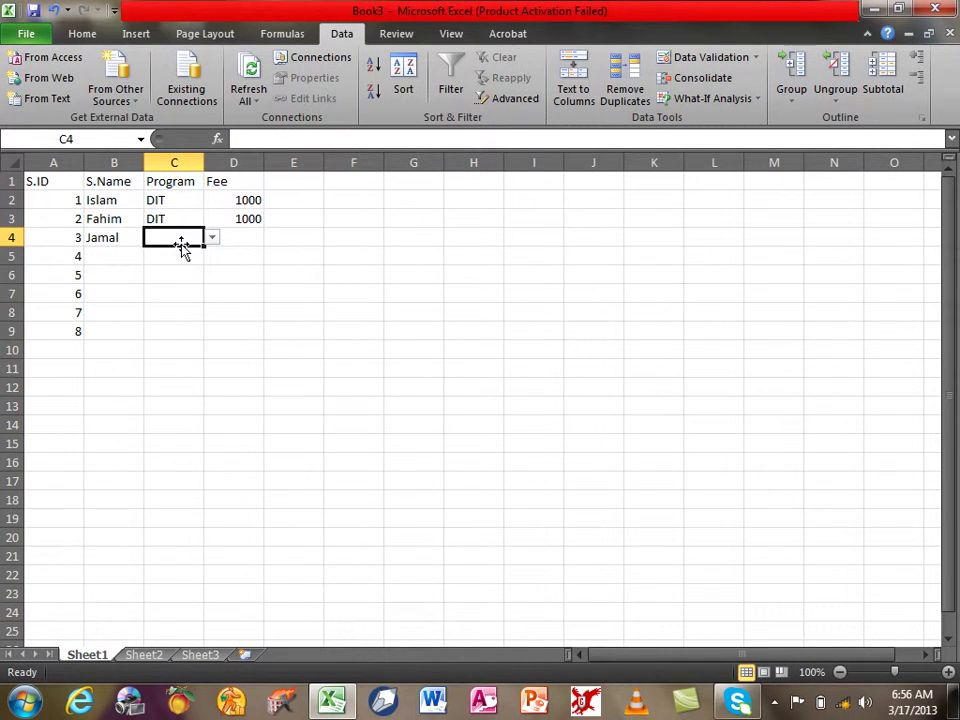
text(Har)
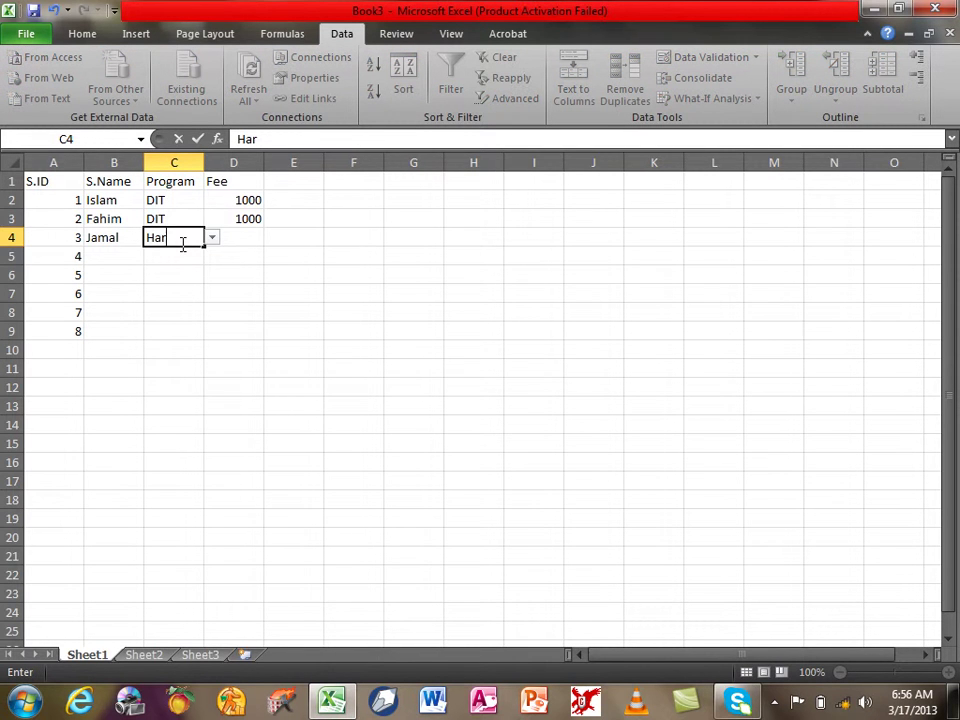
text(dware)
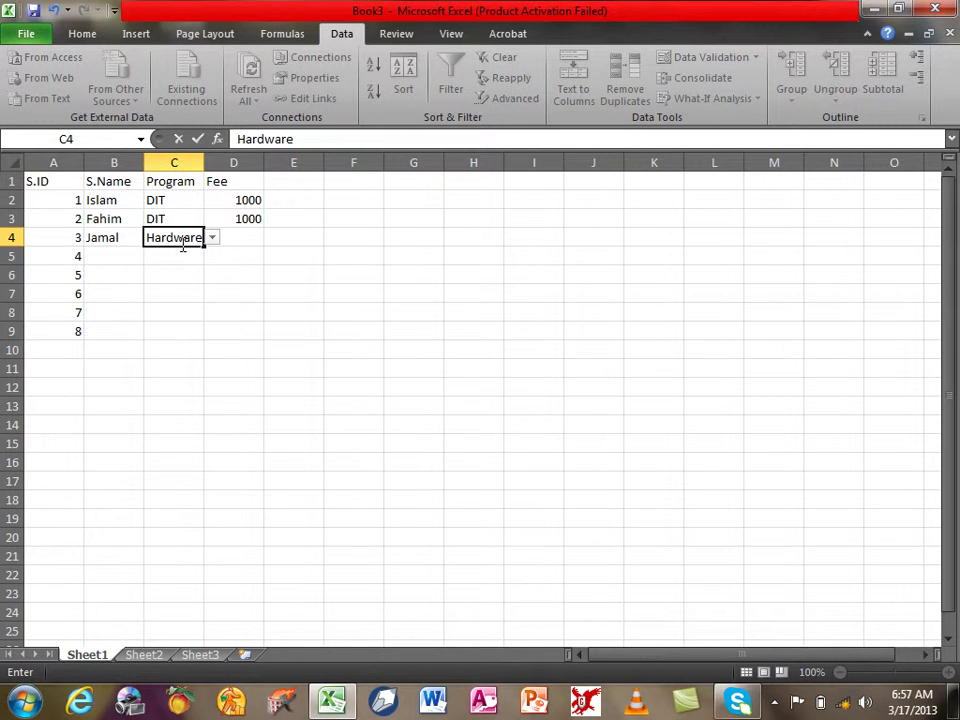
key(Return)
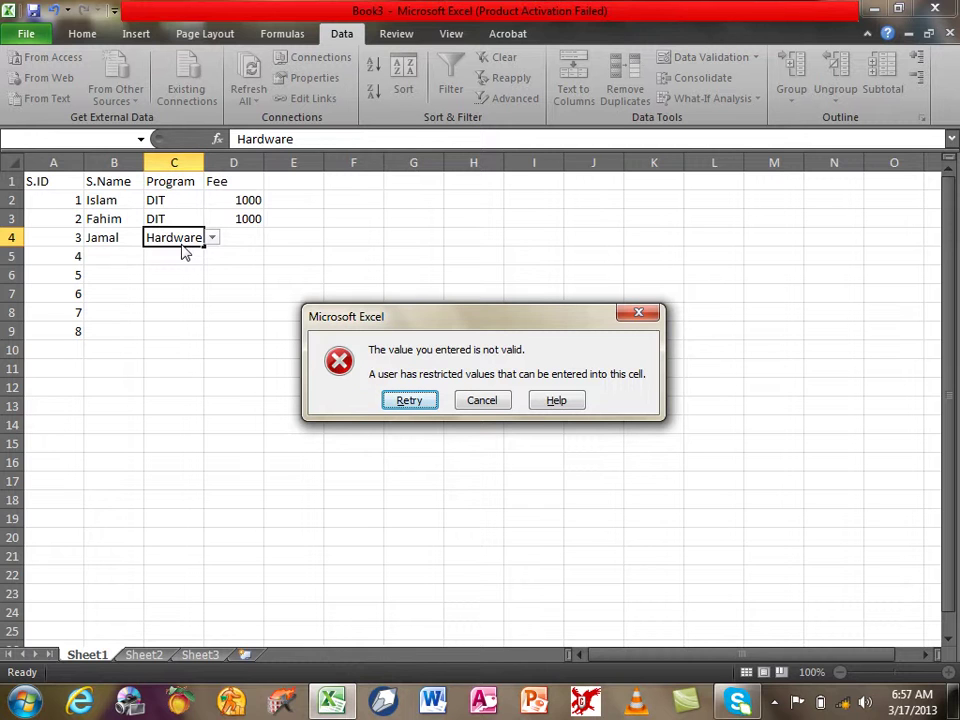
key(Escape)
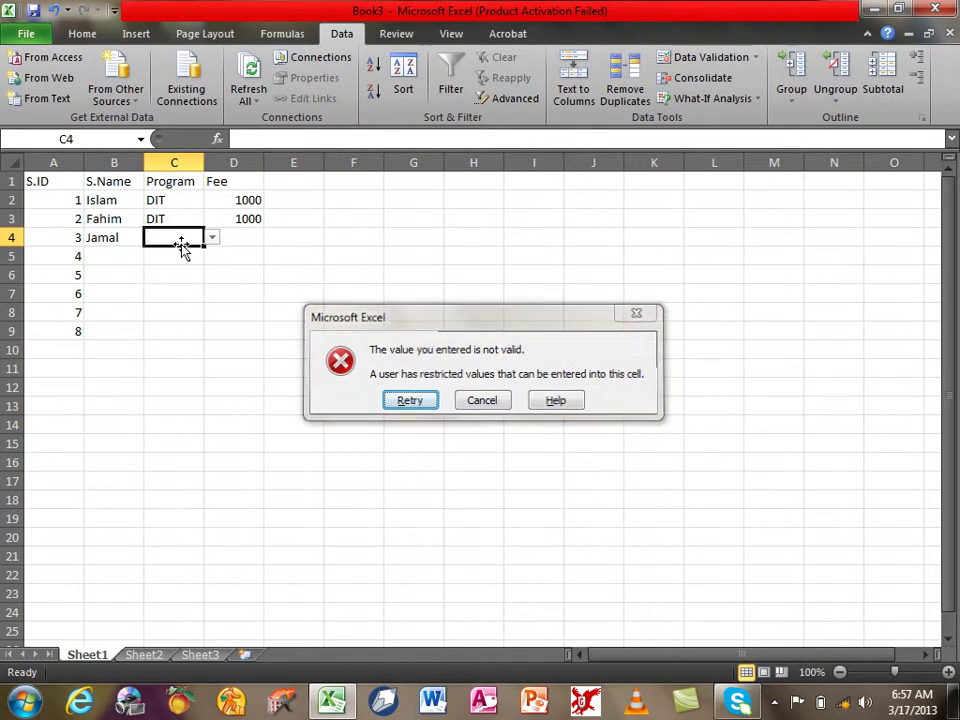
text(DIT)
key(Return)
text(CIT)
key(Return)
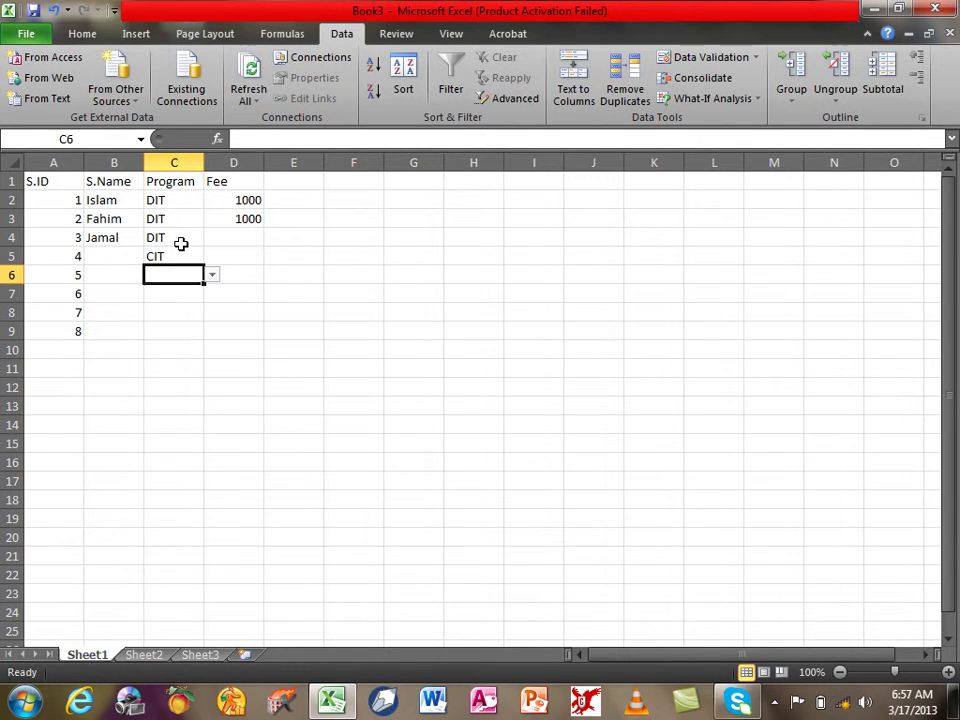
text(Internet)
key(Return)
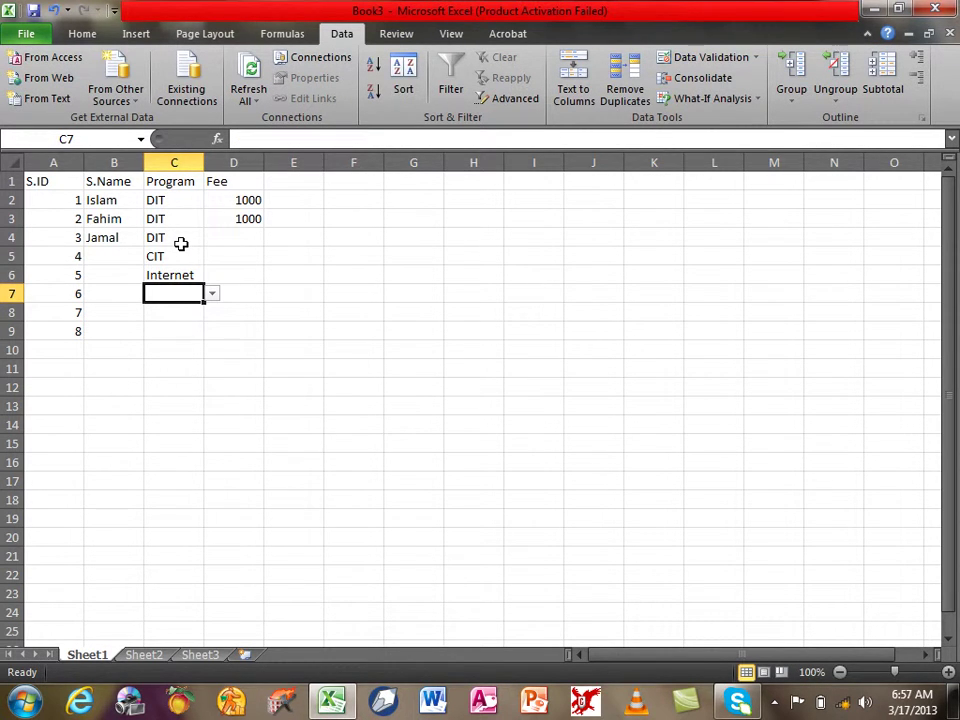
key(ctrl+z)
key(ctrl+z)
key(ctrl+z)
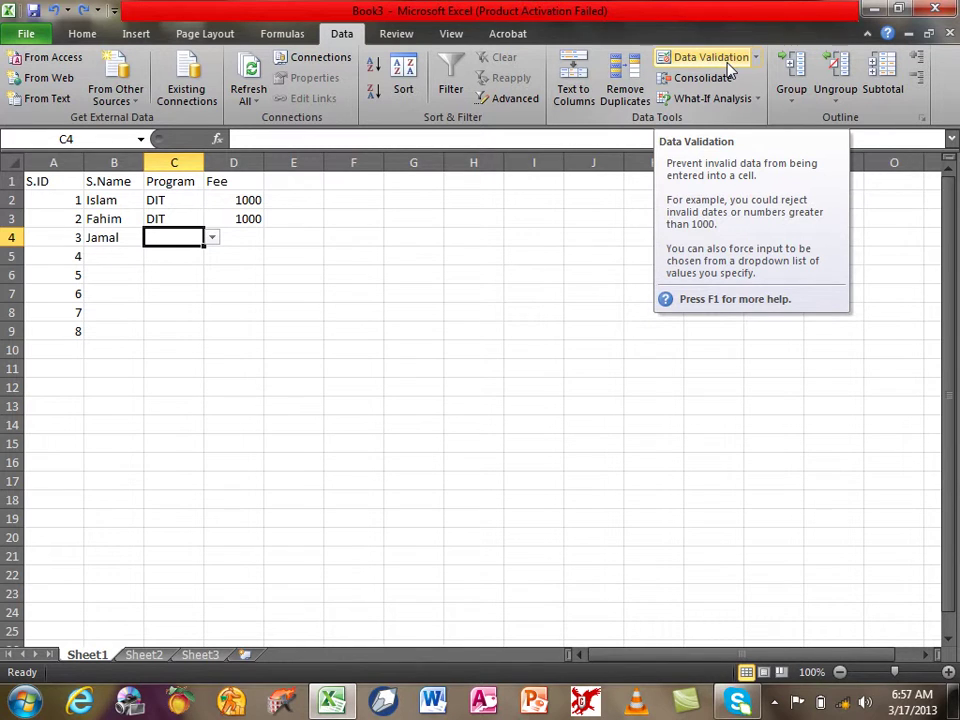
drag(245, 200, 246, 345)
mouse_move(178, 202)
mouse_down()
mouse_move(172, 345)
mouse_move(175, 329)
mouse_up()
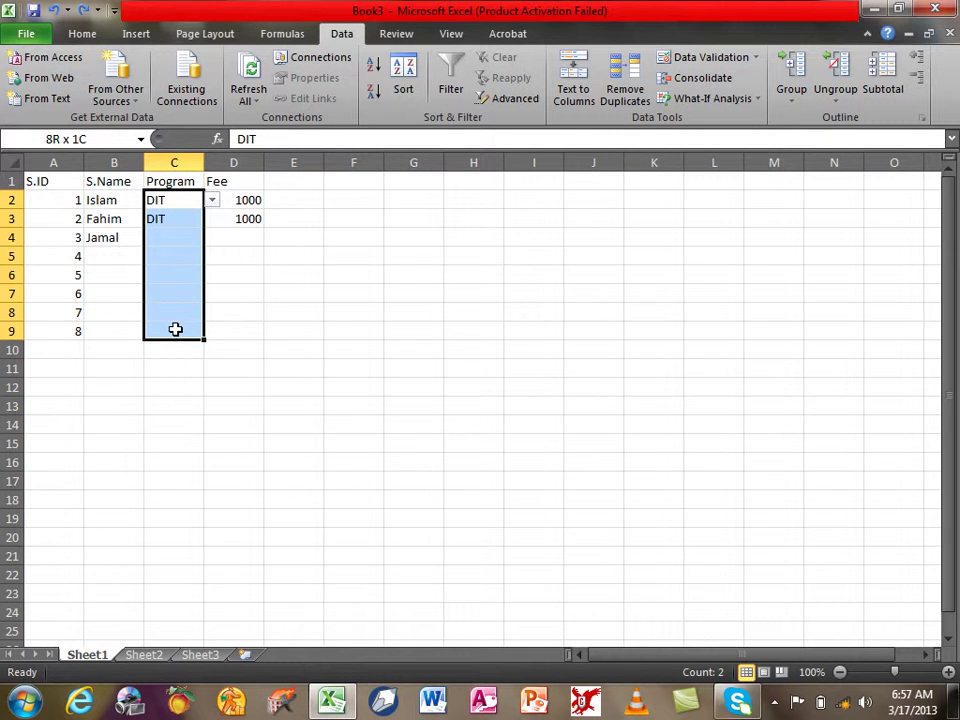
drag(175, 329, 176, 328)
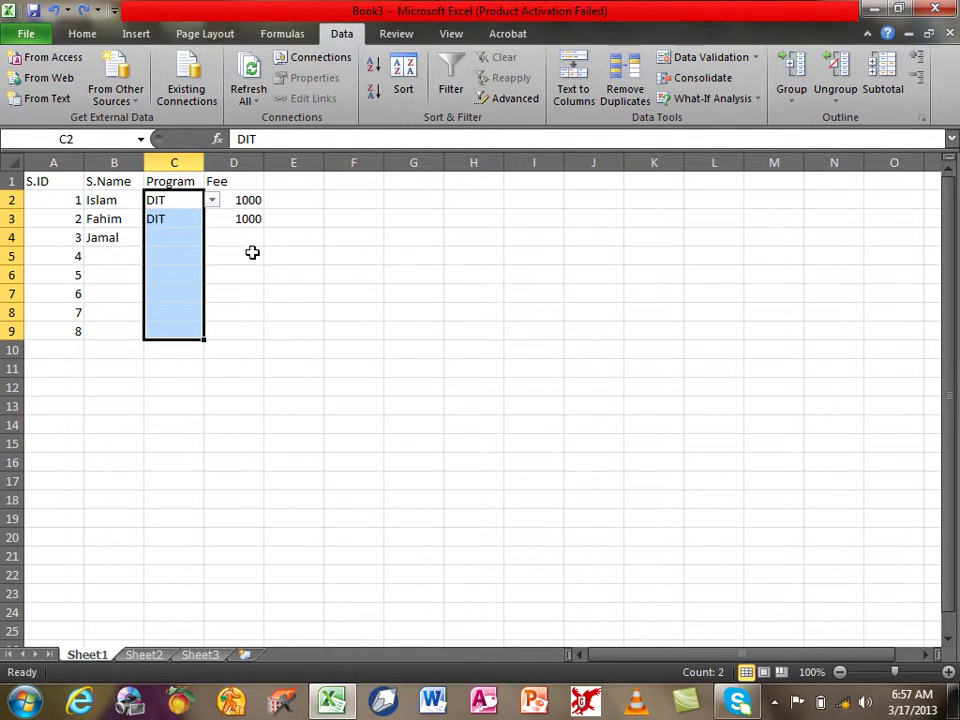
drag(251, 199, 242, 256)
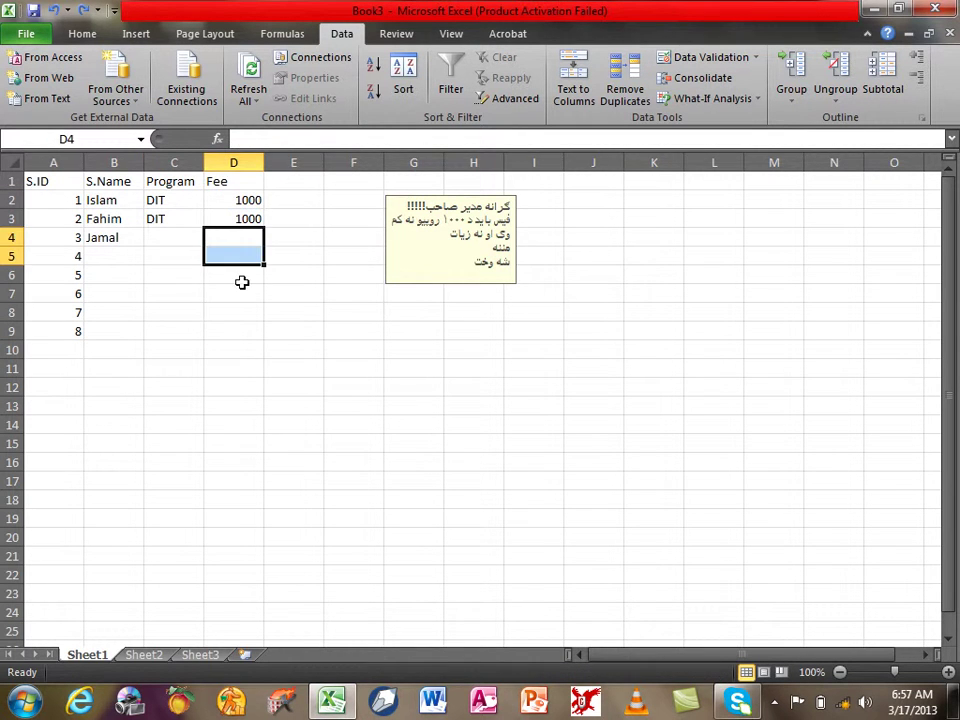
click(240, 275)
click(240, 297)
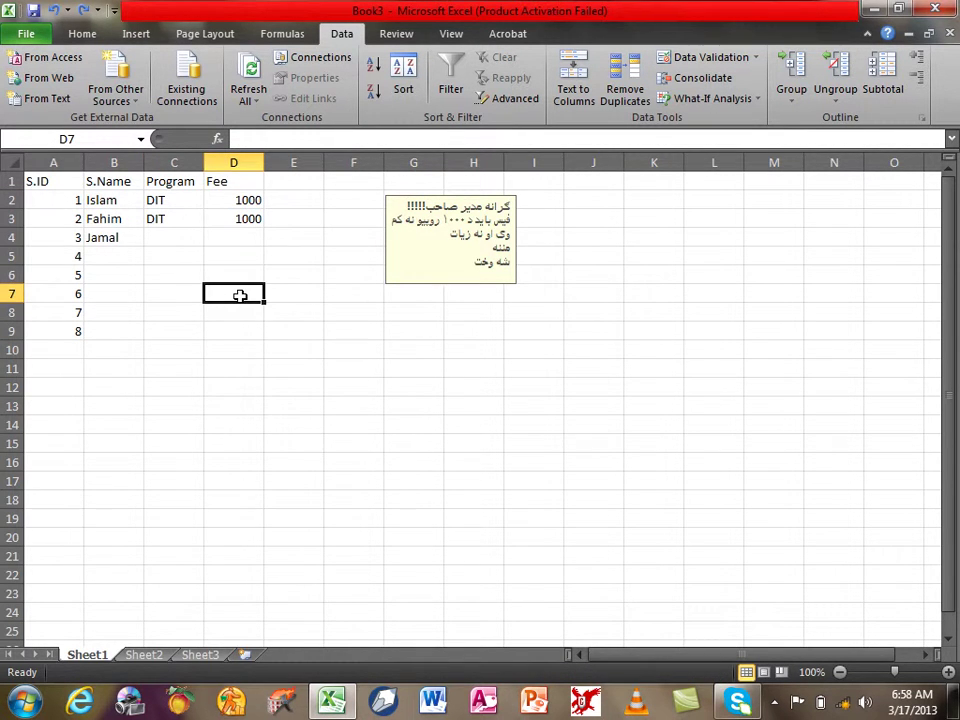
click(703, 57)
click(596, 176)
click(596, 176)
click(837, 350)
drag(175, 200, 194, 315)
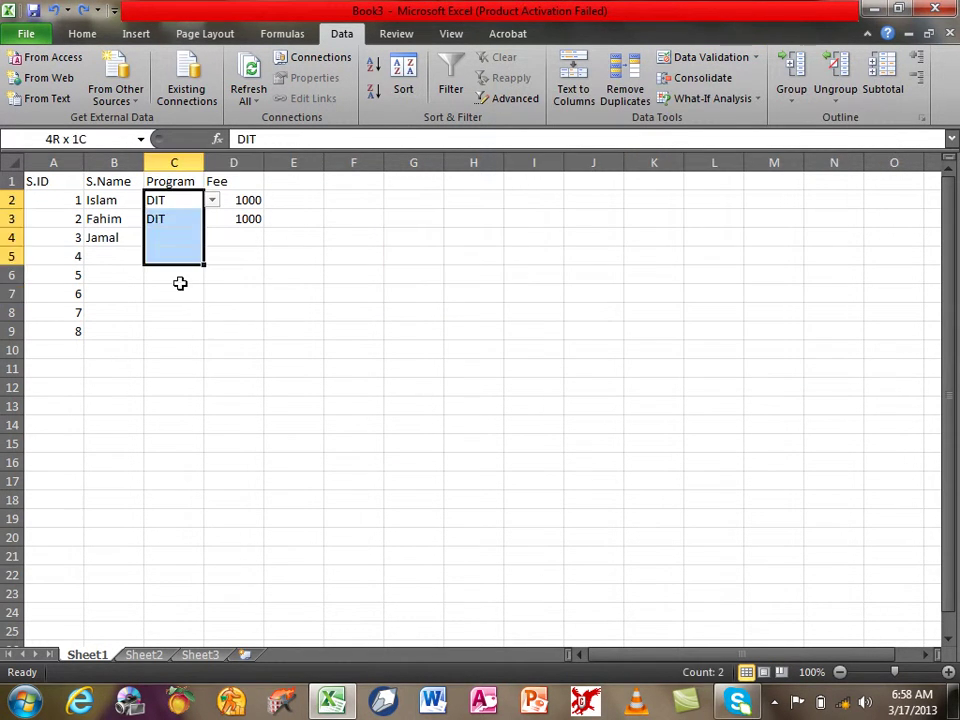
click(683, 57)
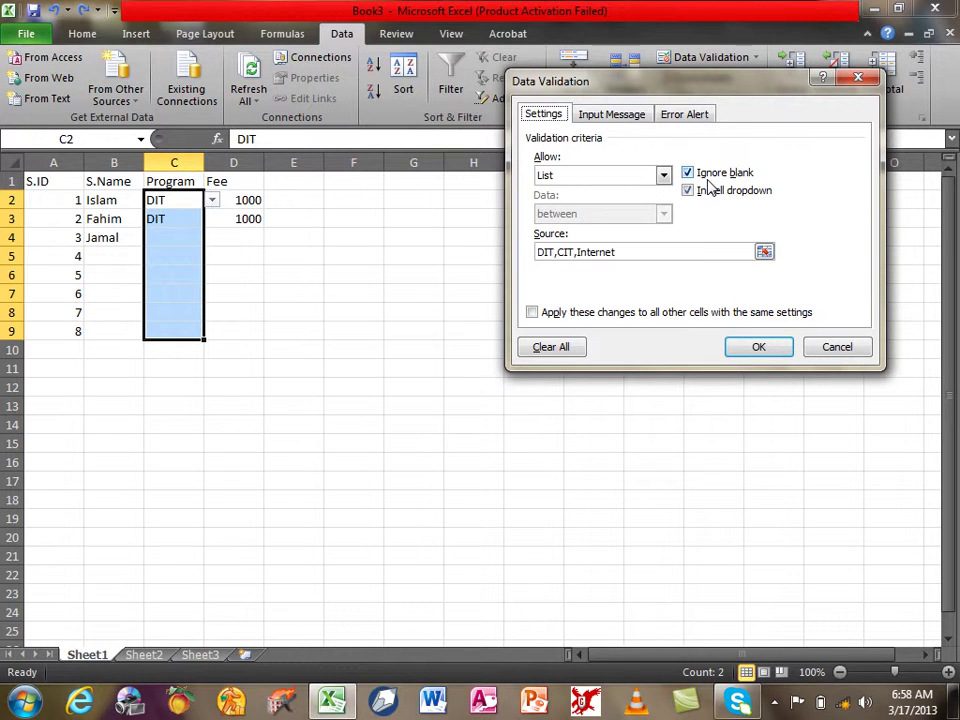
click(631, 178)
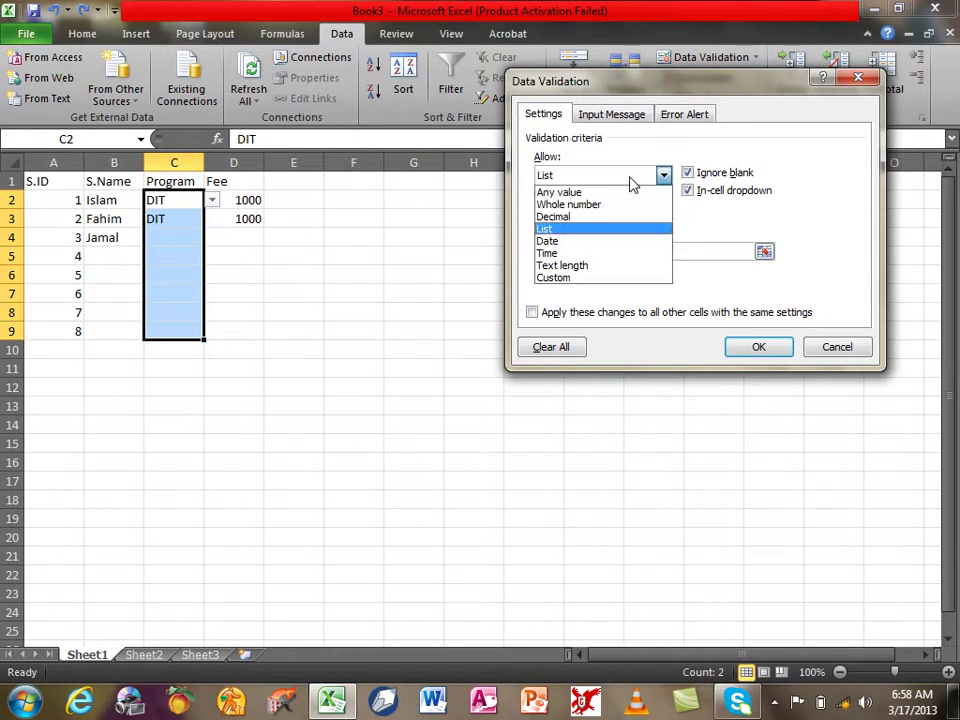
click(828, 344)
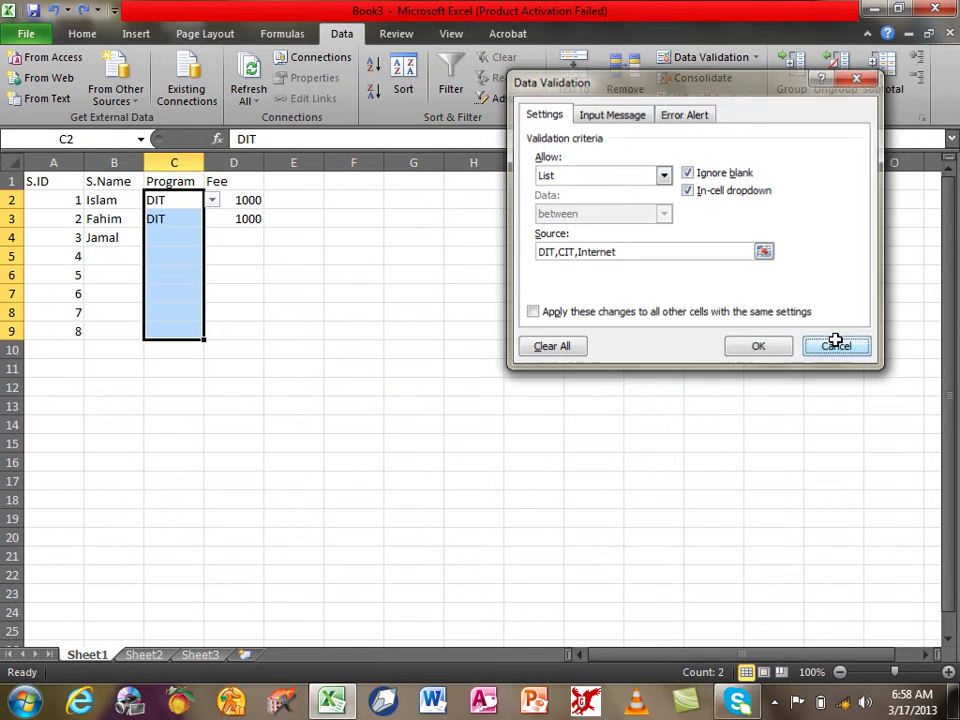
click(832, 343)
right_click(53, 163)
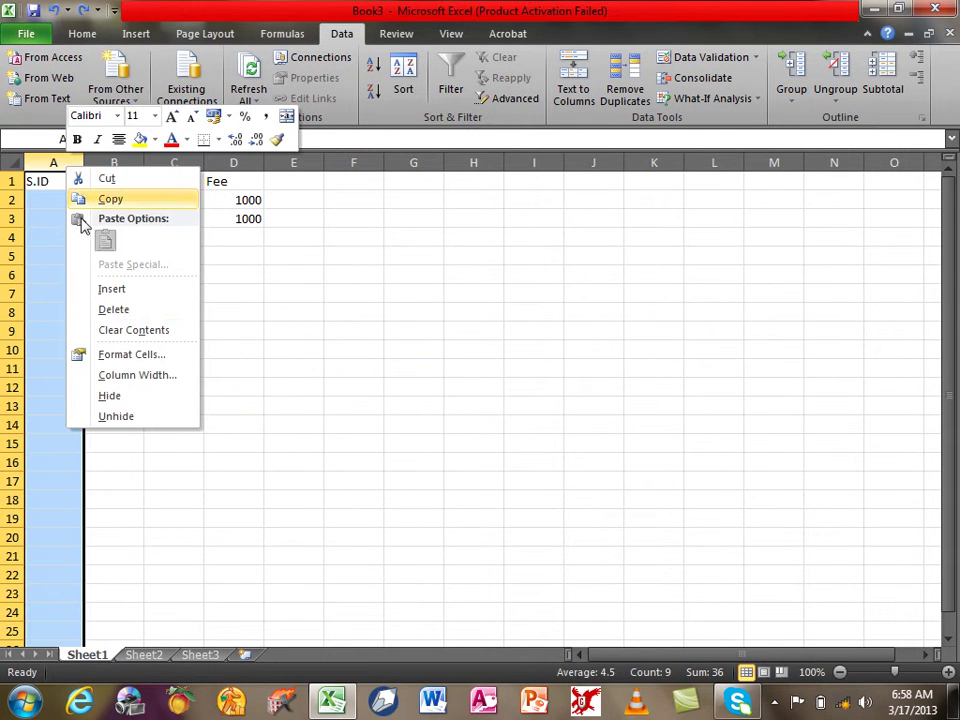
click(112, 290)
click(70, 180)
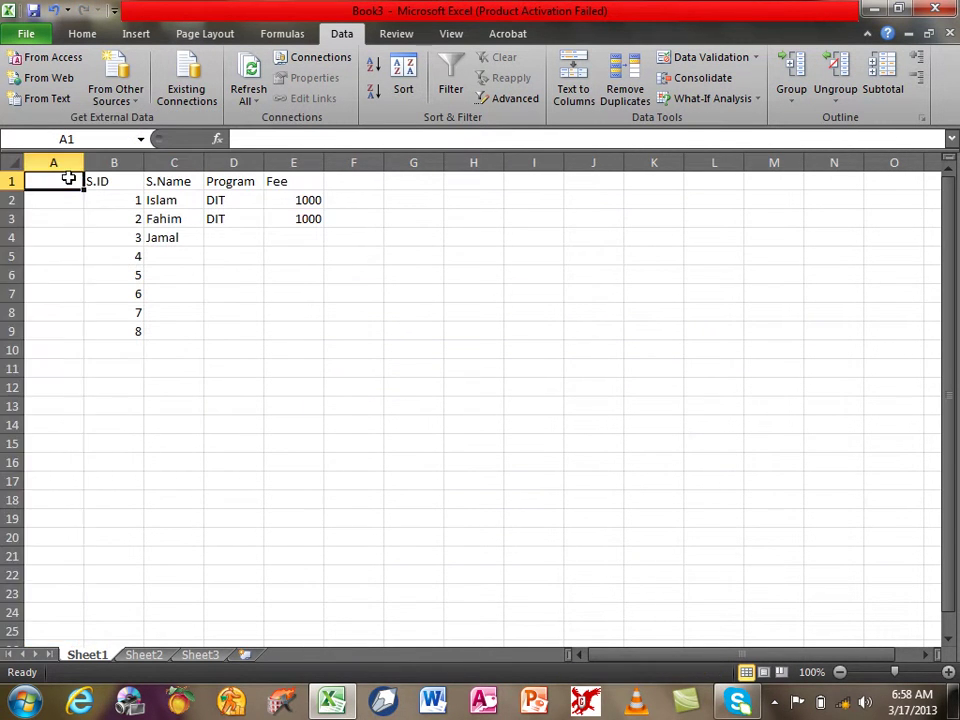
text(A-Date)
key(Return)
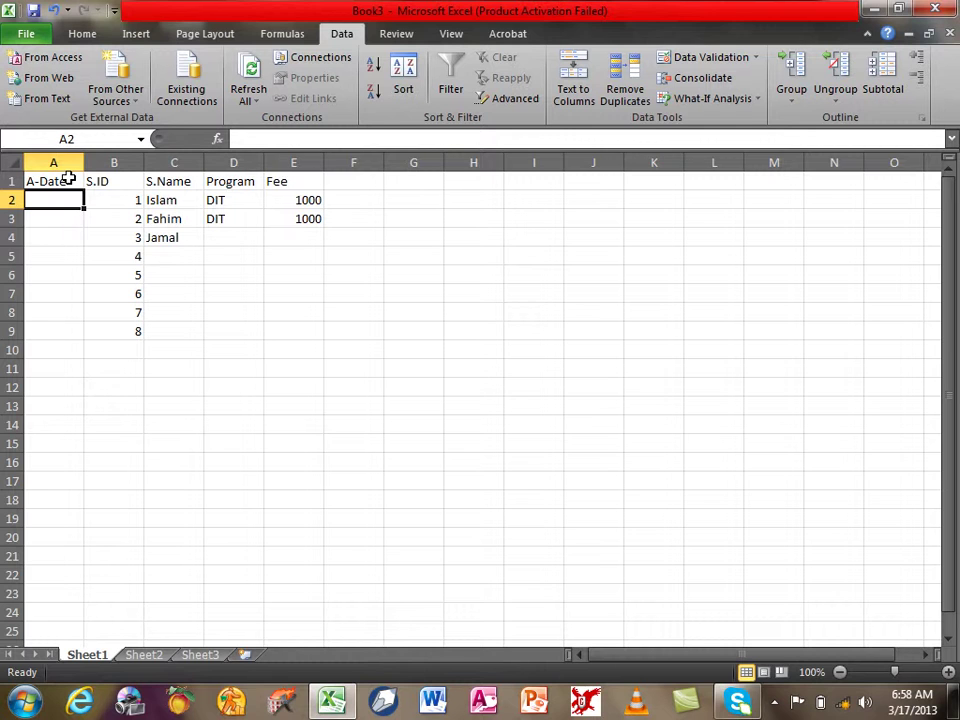
drag(71, 198, 32, 378)
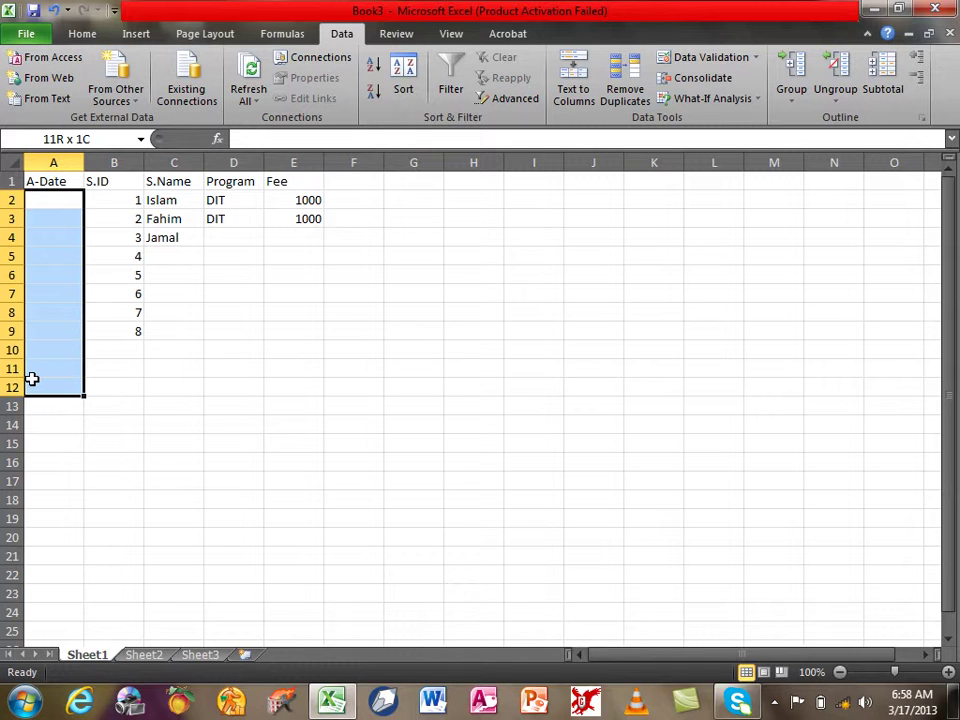
click(49, 198)
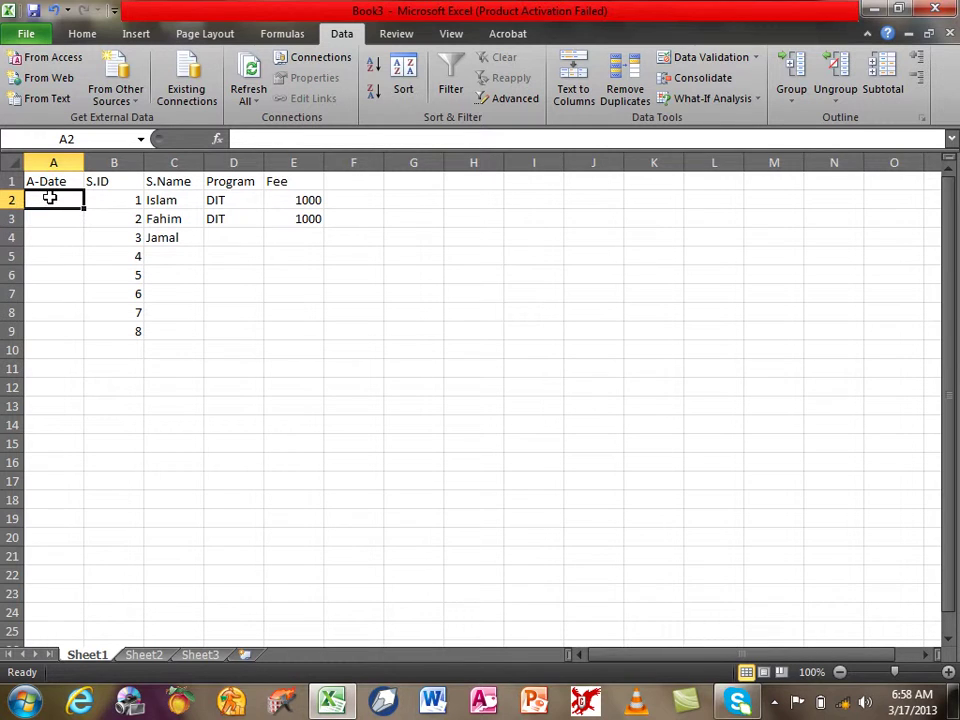
text(1/1/2010)
key(Return)
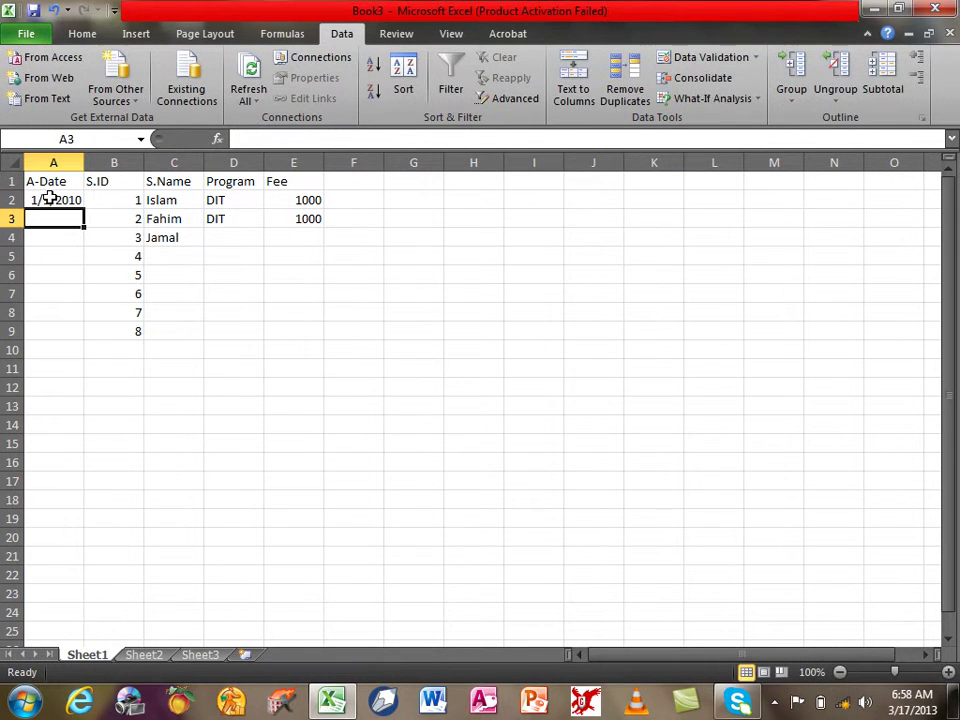
text(1/20/201)
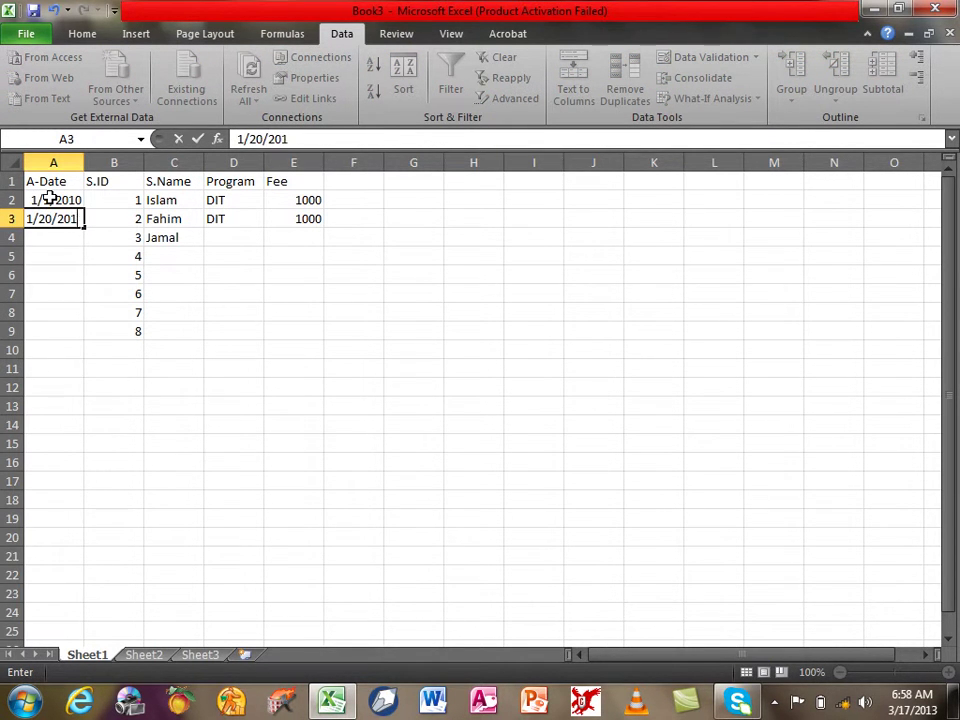
text(0)
key(Return)
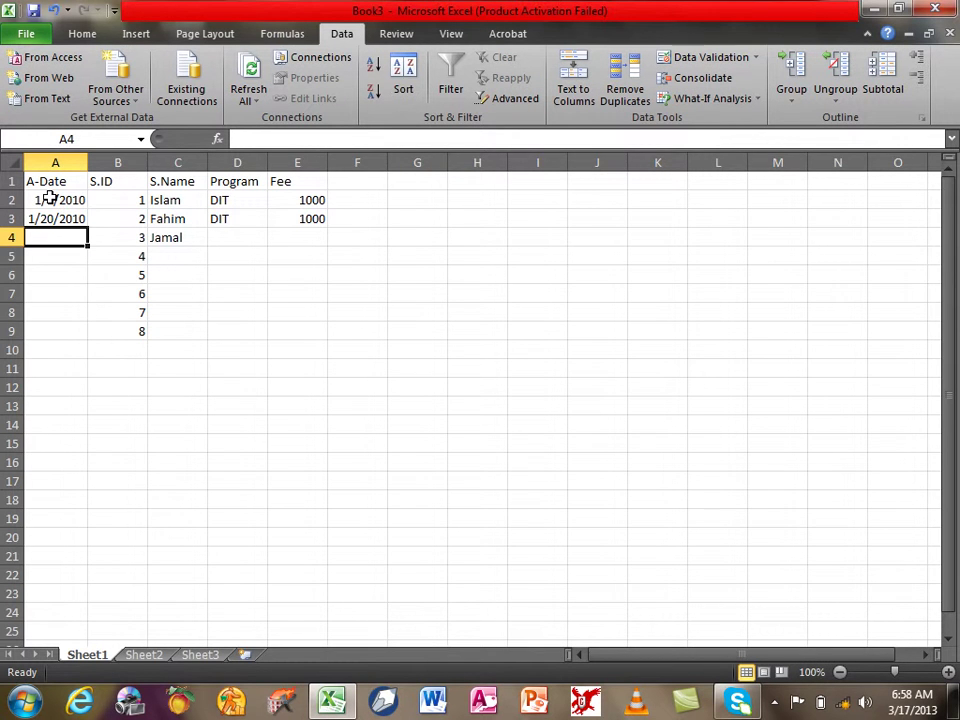
key(ctrl+z)
key(ctrl+z)
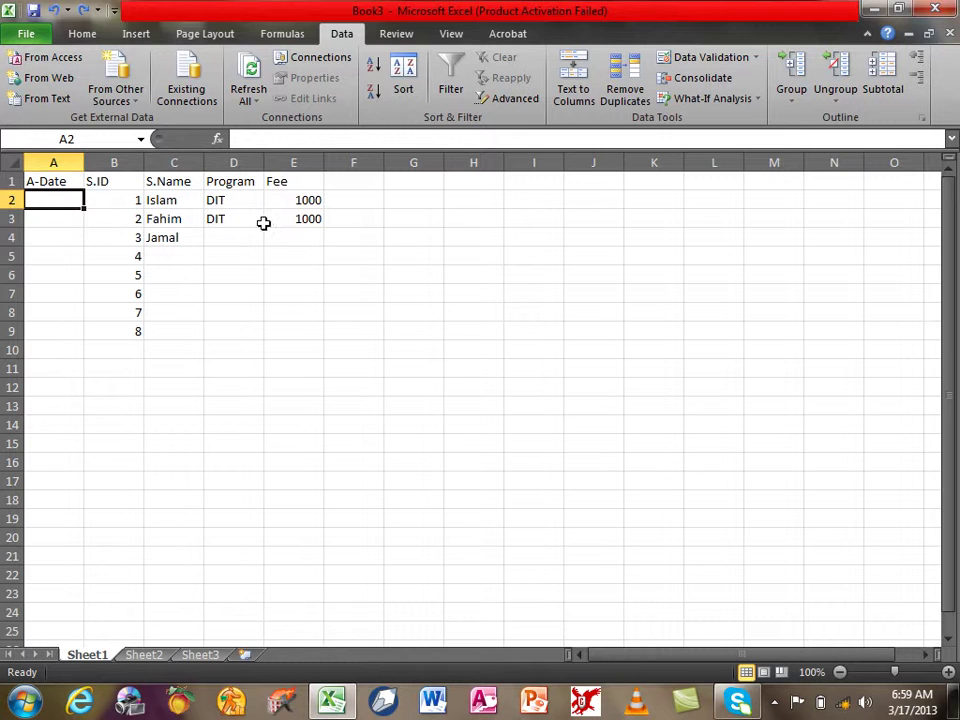
click(469, 184)
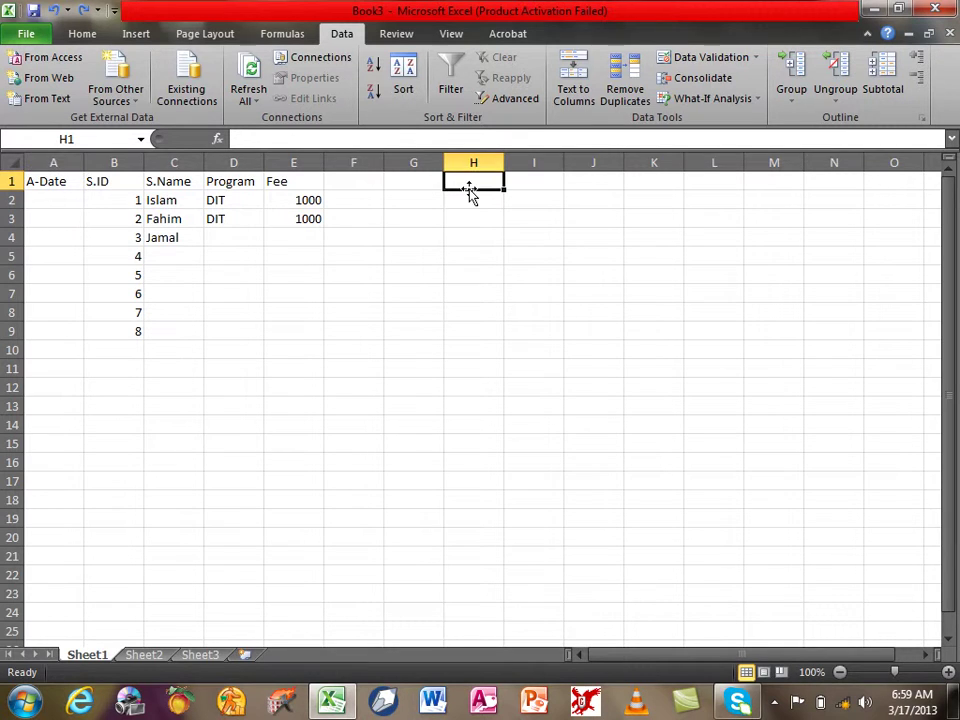
text(1/1/2010)
key(BackSpace)
key(BackSpace)
text(13)
key(Return)
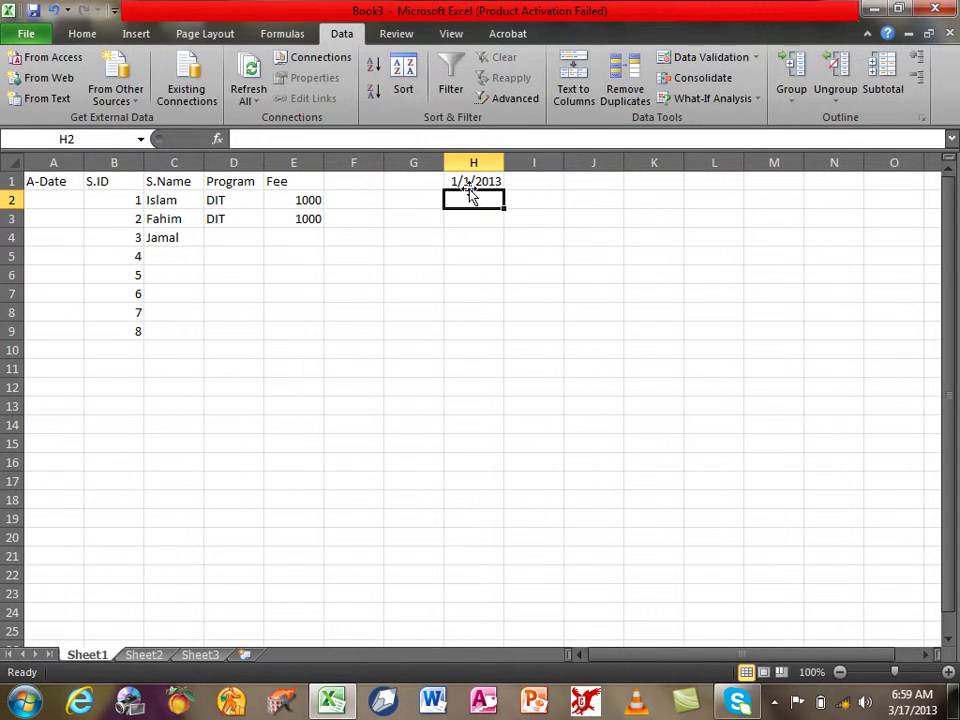
click(474, 183)
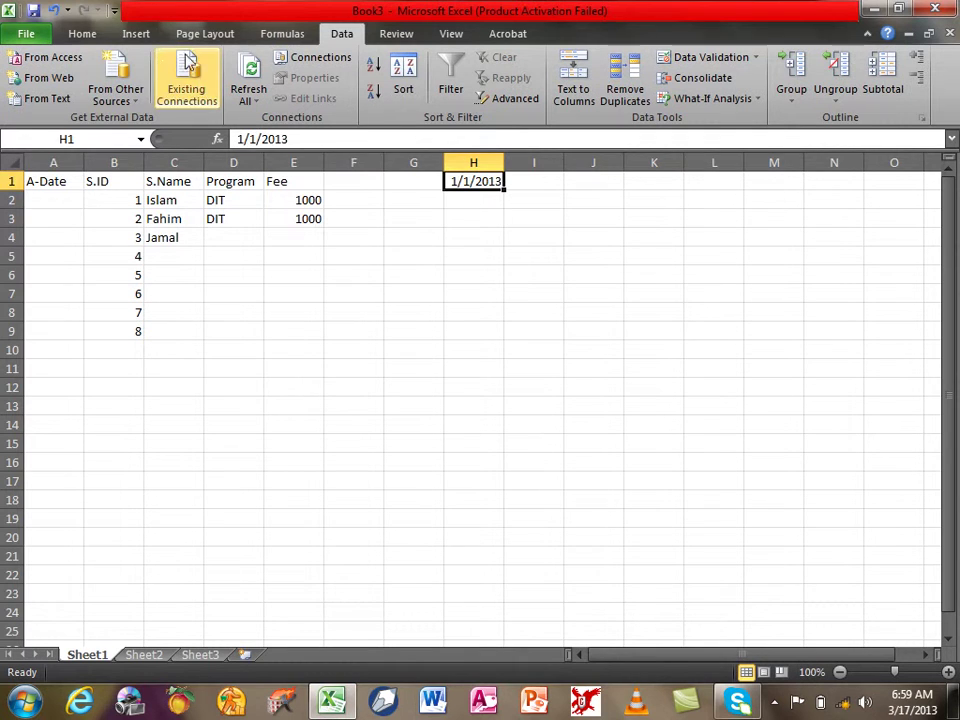
click(82, 33)
click(845, 78)
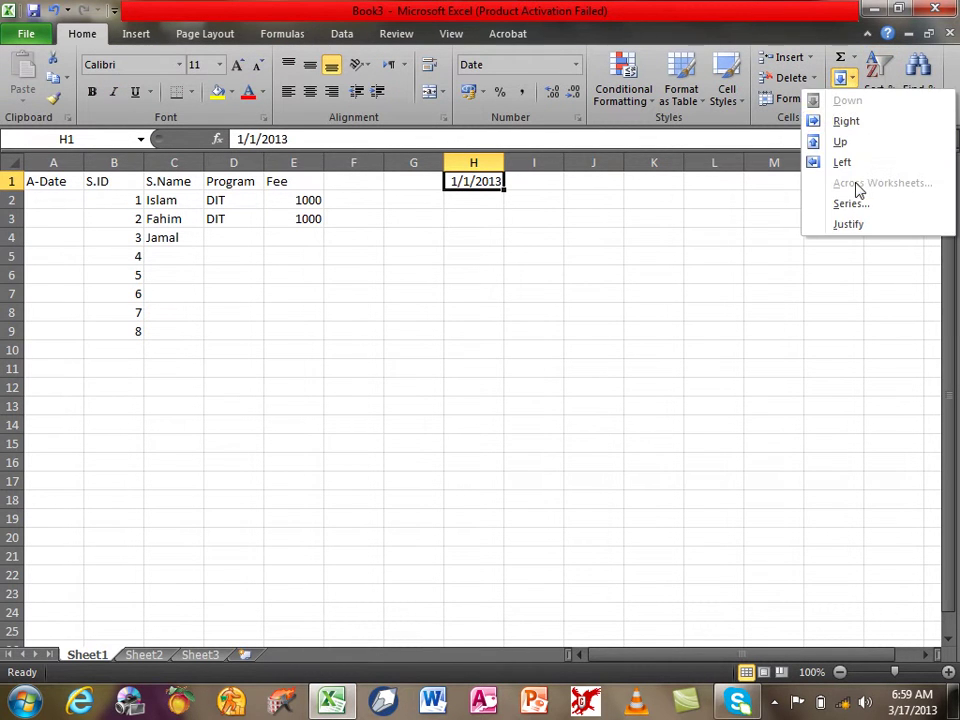
click(848, 205)
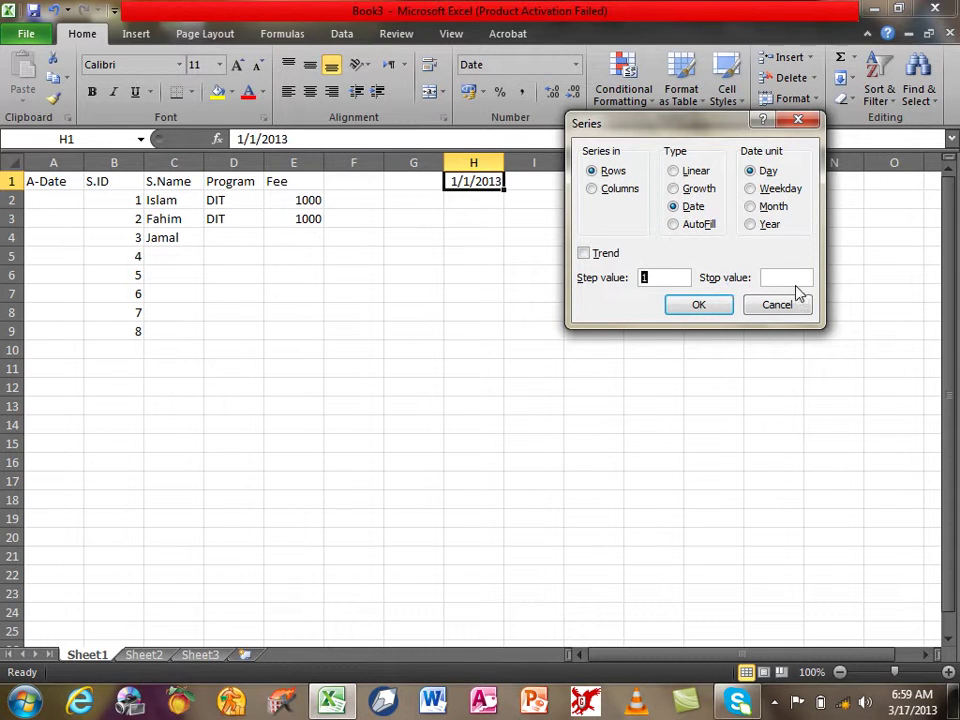
click(596, 189)
click(789, 279)
text(1/)
text(30/)
text(201)
text(3)
click(688, 310)
double_click(503, 163)
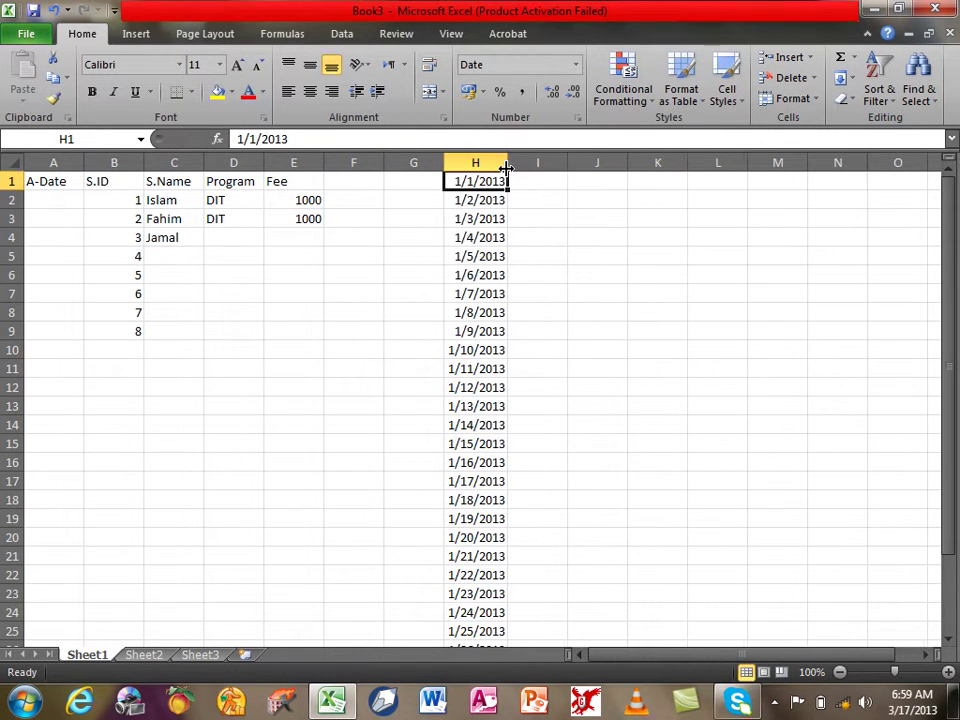
scroll(456, 386, down, 1)
scroll(457, 387, down, 4)
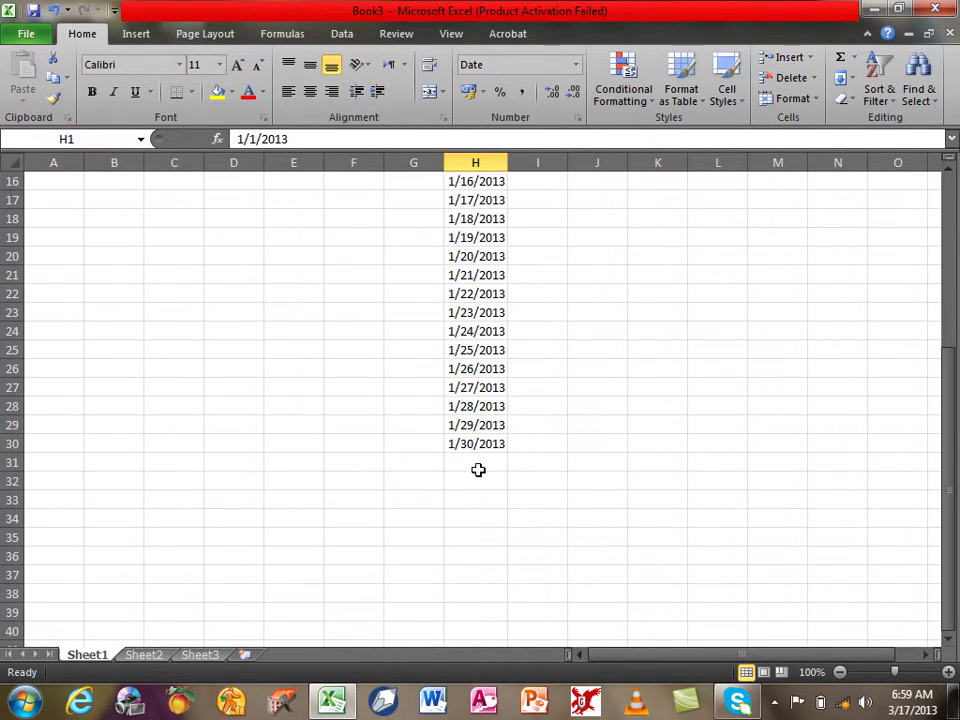
scroll(476, 466, up, 5)
key(ctrl+z)
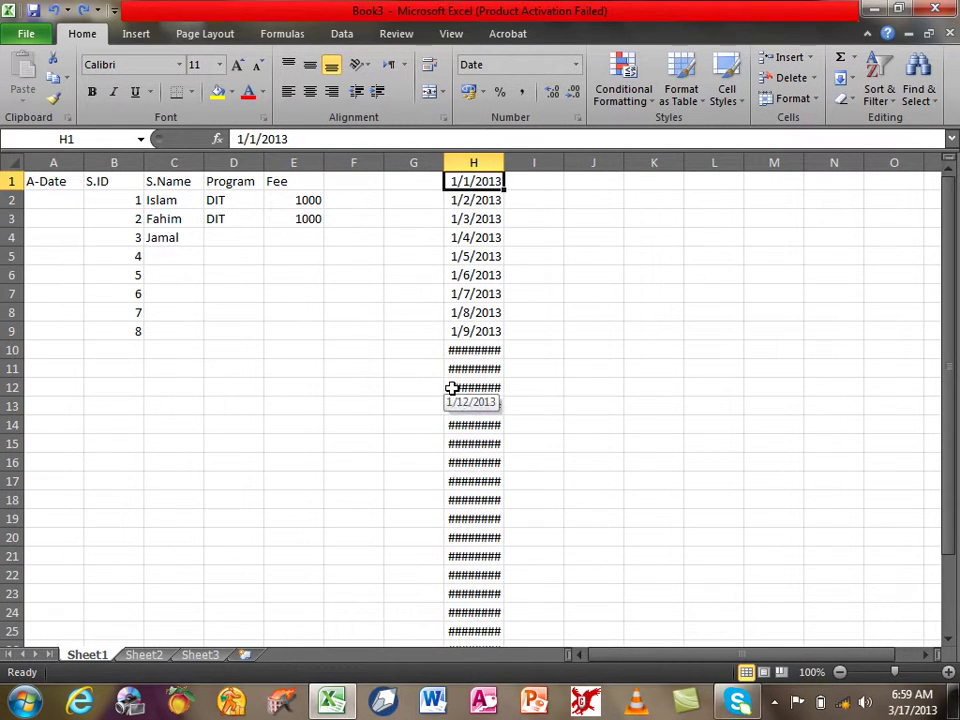
key(ctrl+z)
key(ctrl+z)
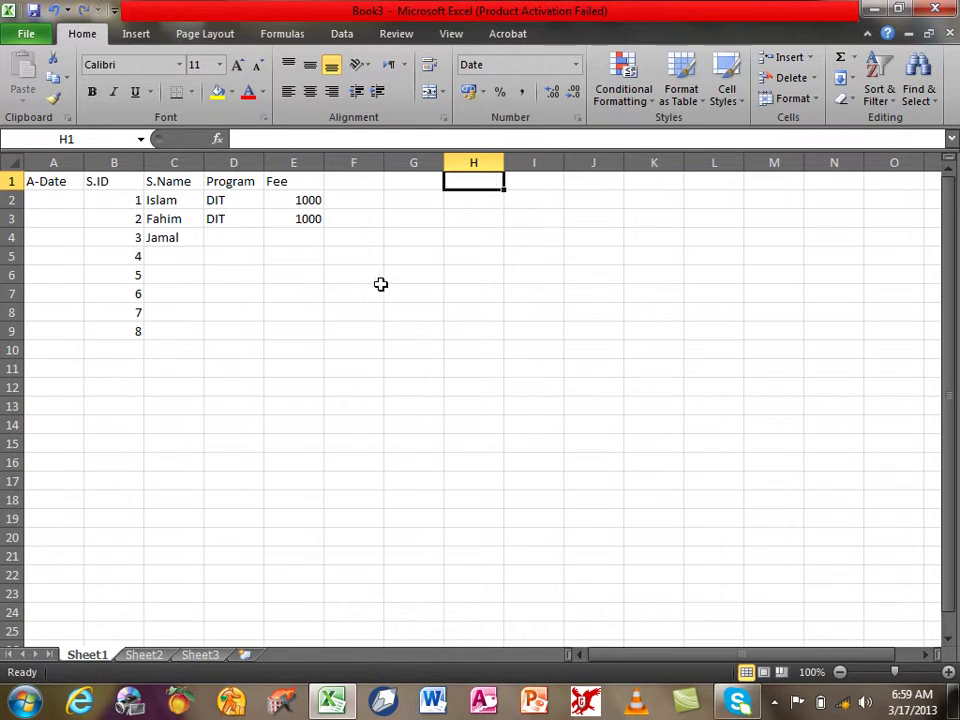
Add a Date validation to A2:A9 allowing dates between 1/1/2013 and 1/5/2013
drag(40, 200, 35, 330)
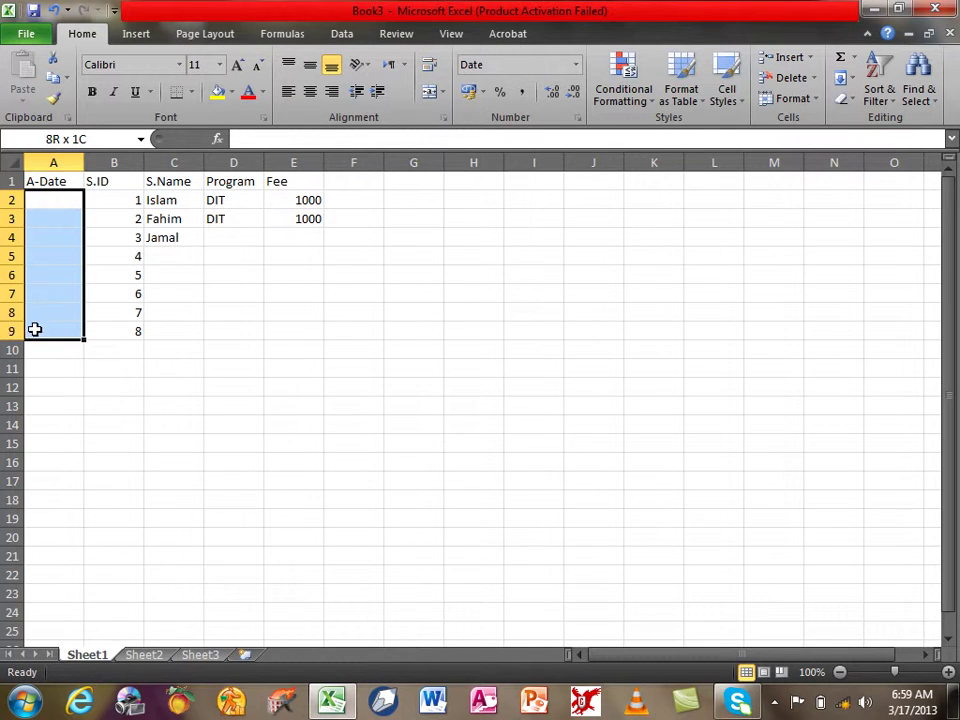
click(341, 34)
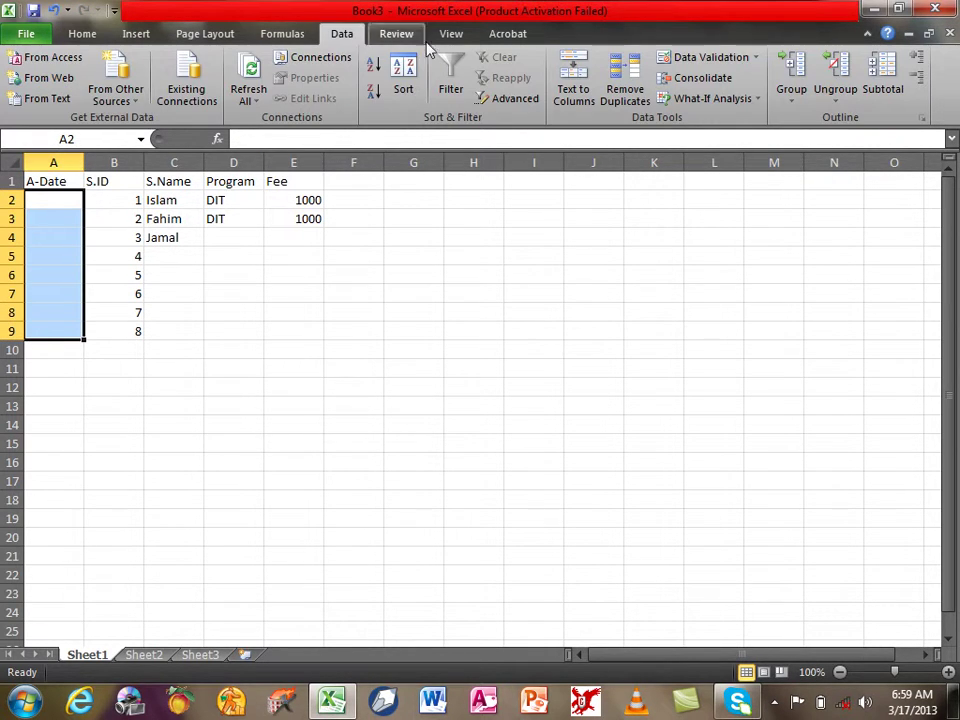
click(688, 62)
click(663, 175)
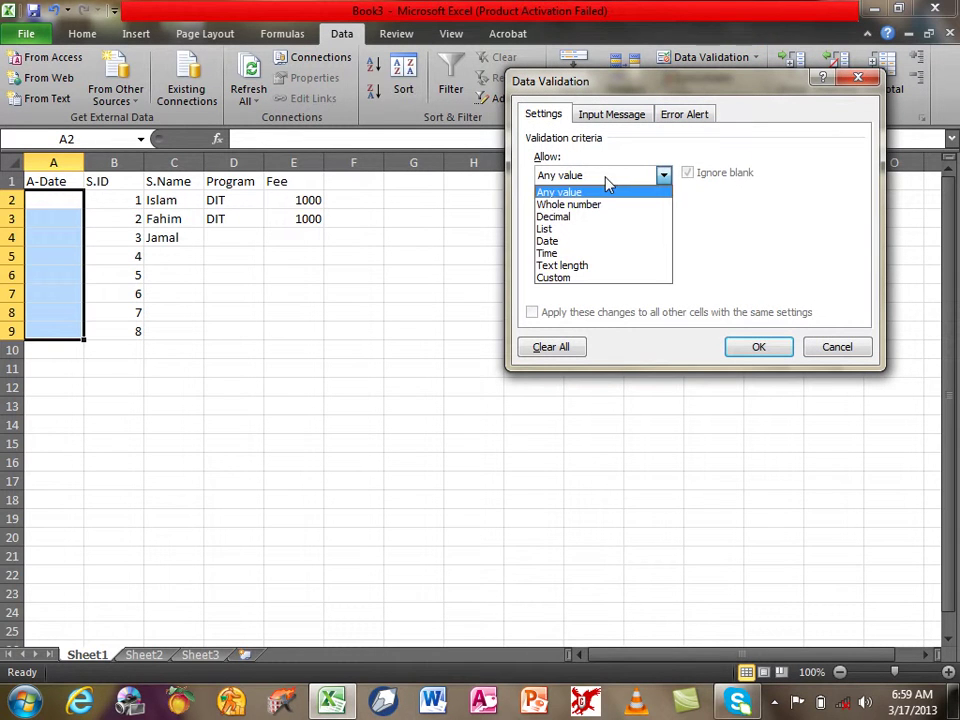
click(585, 242)
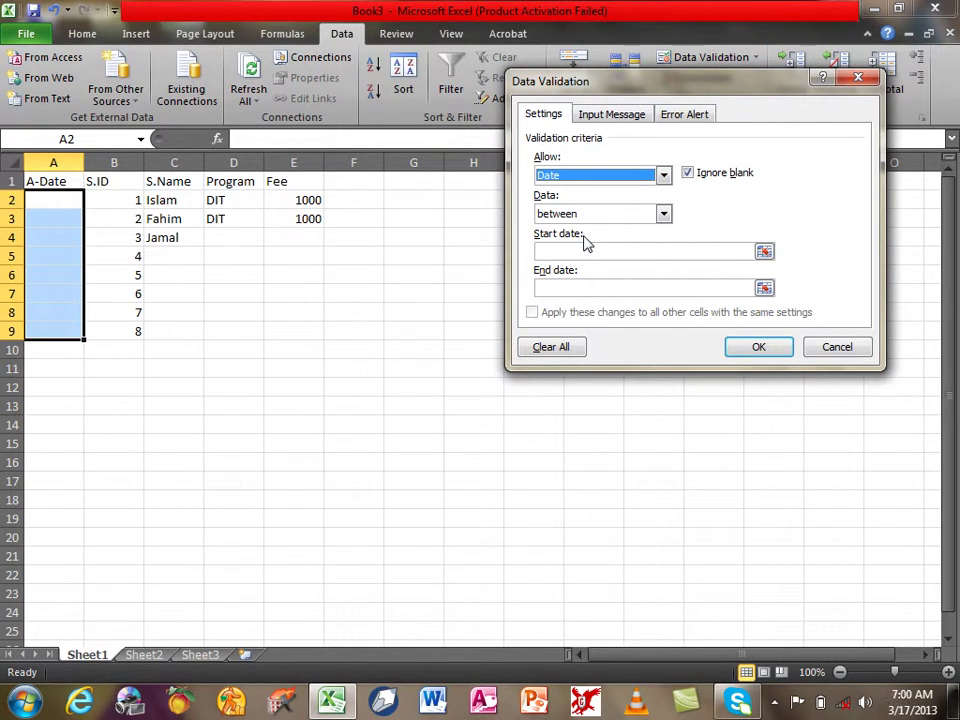
click(578, 215)
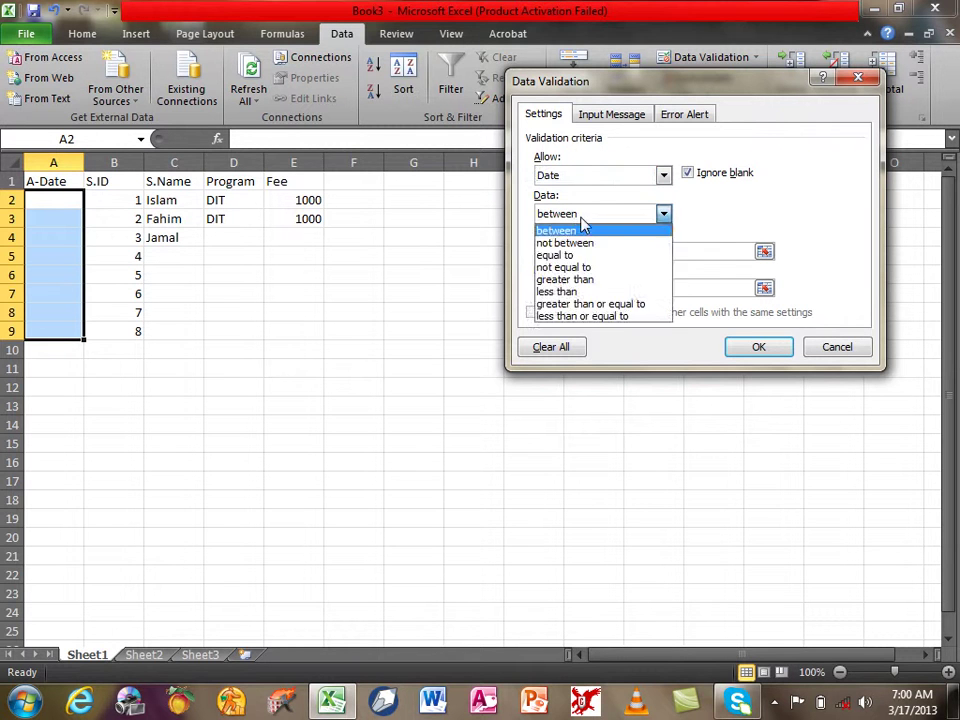
click(578, 229)
click(585, 256)
text(1/1/20)
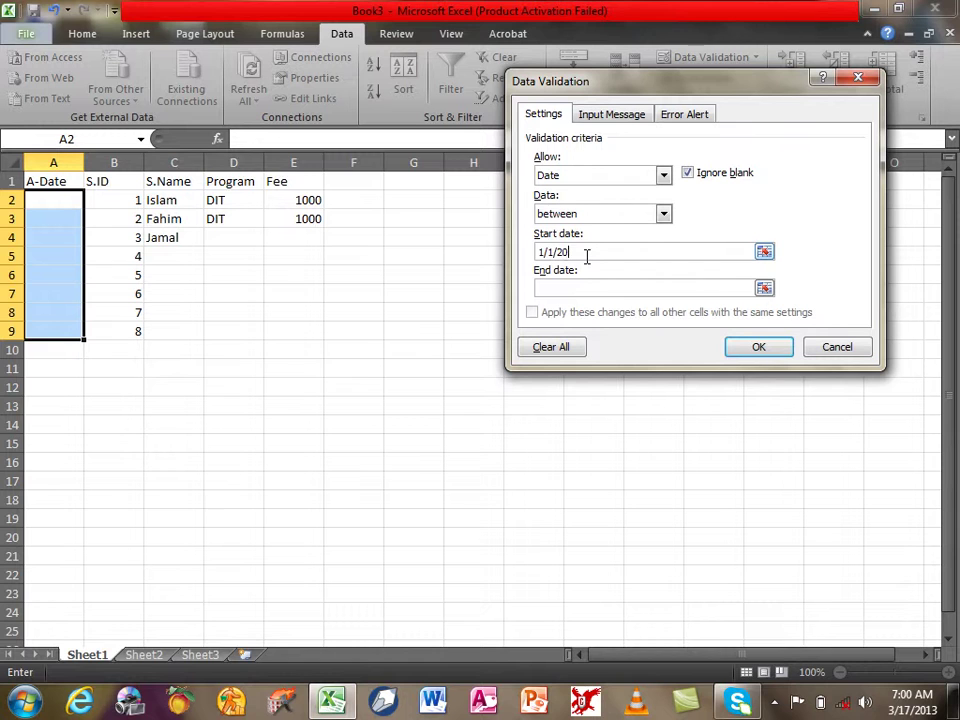
text(01)
key(BackSpace)
key(BackSpace)
text(13)
key(Tab)
text(1/5/2014)
key(BackSpace)
text(3)
key(Return)
Enter 1/1/2013 as the first student's date in A2
key(Down)
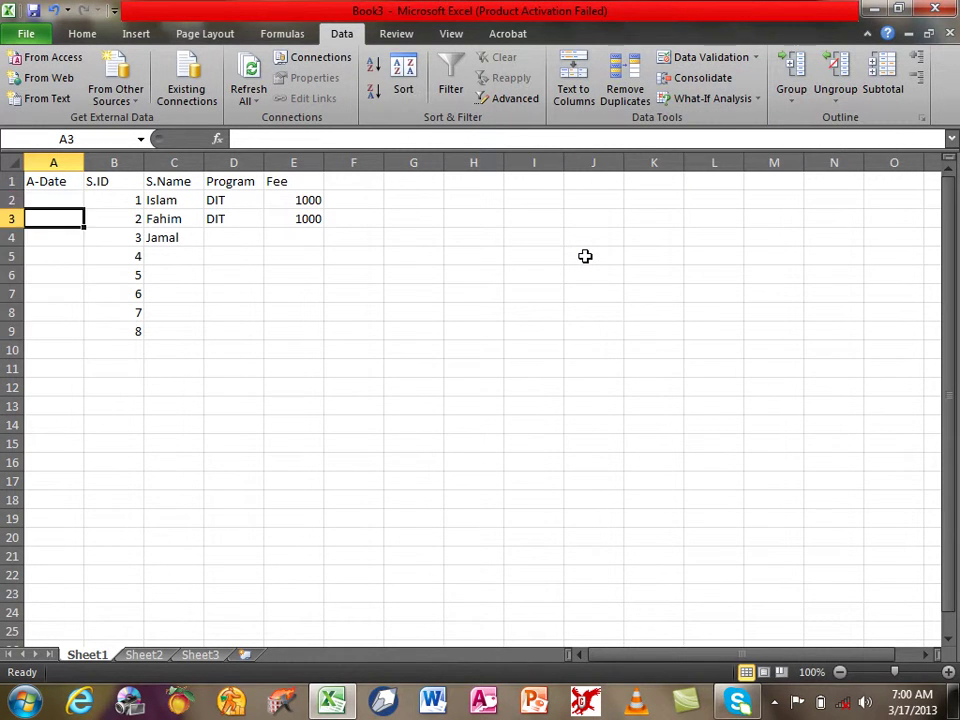
key(Up)
text(1/1/2013)
key(Return)
Enter 1/4/2013 in A3, then confirm 1/6/2013 is rejected in A4
text(4/2013)
key(Return)
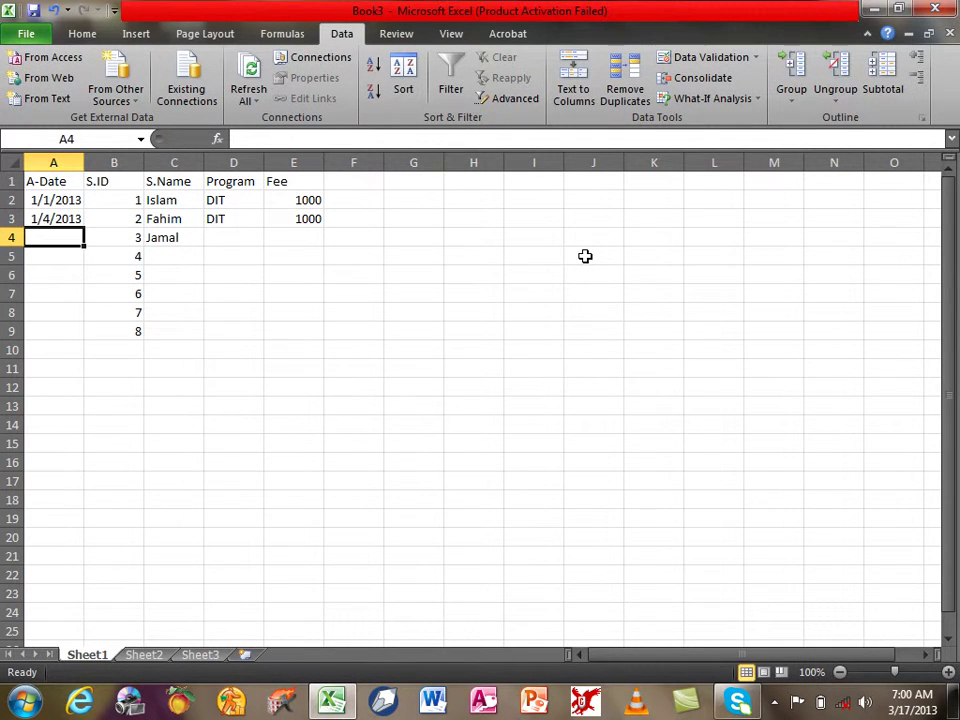
text(1/6/)
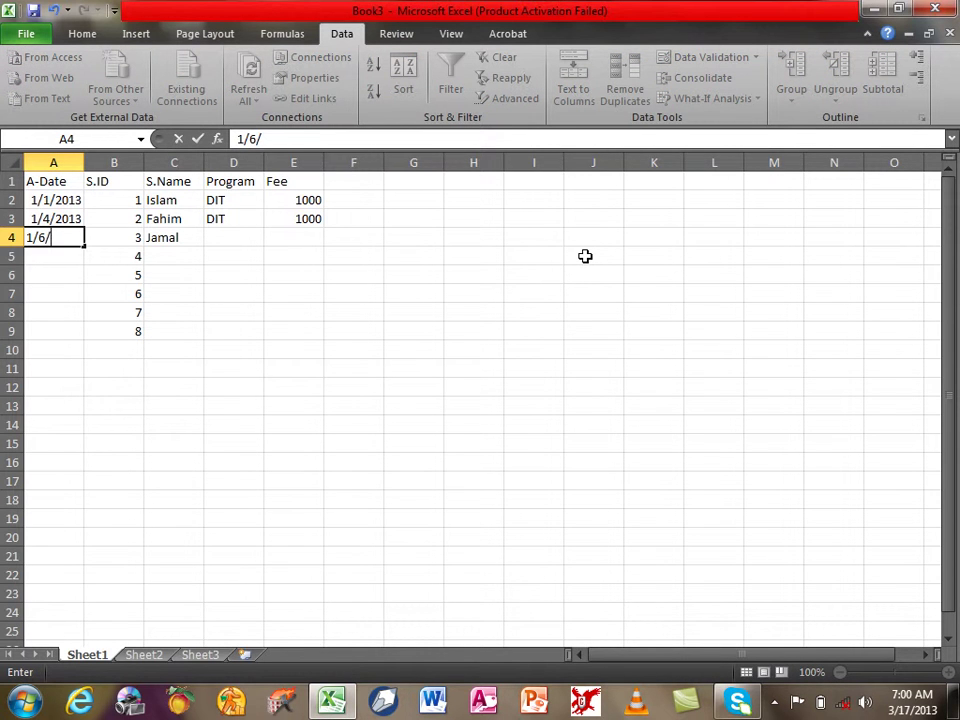
text(013)
key(BackSpace)
key(BackSpace)
key(BackSpace)
text(200)
key(BackSpace)
text(13)
key(Return)
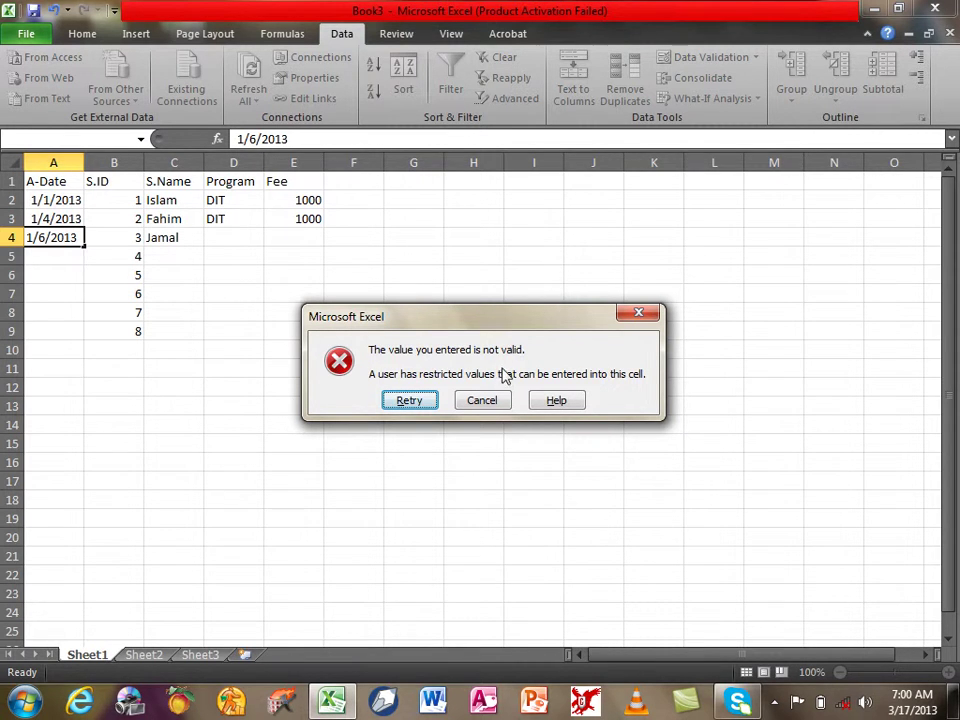
click(484, 400)
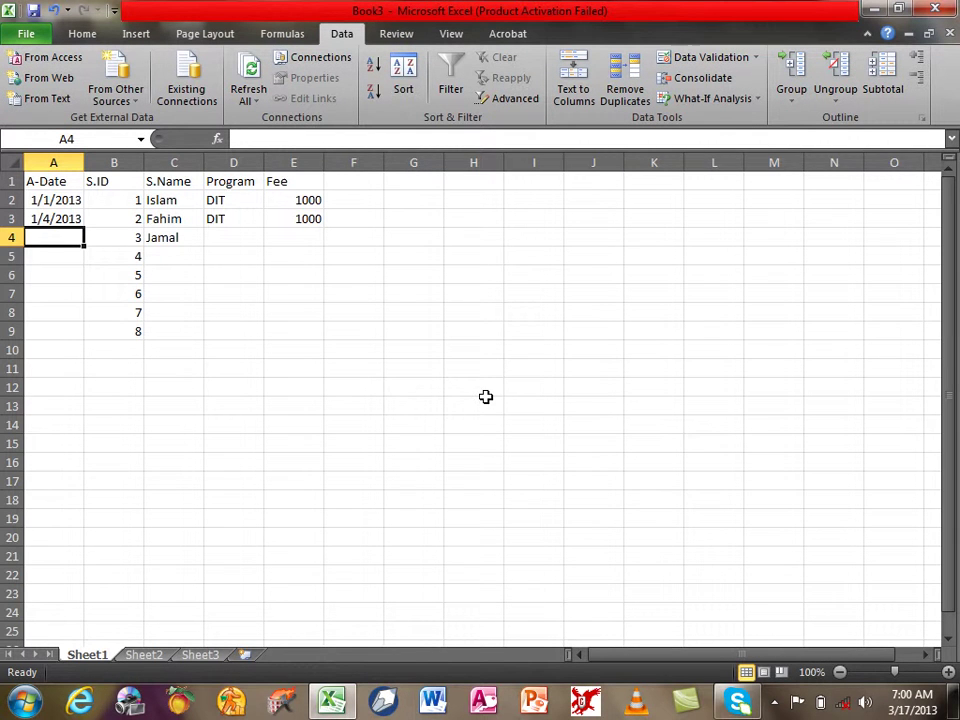
Review the date validation rule on A4 and close it unchanged
click(703, 57)
click(596, 178)
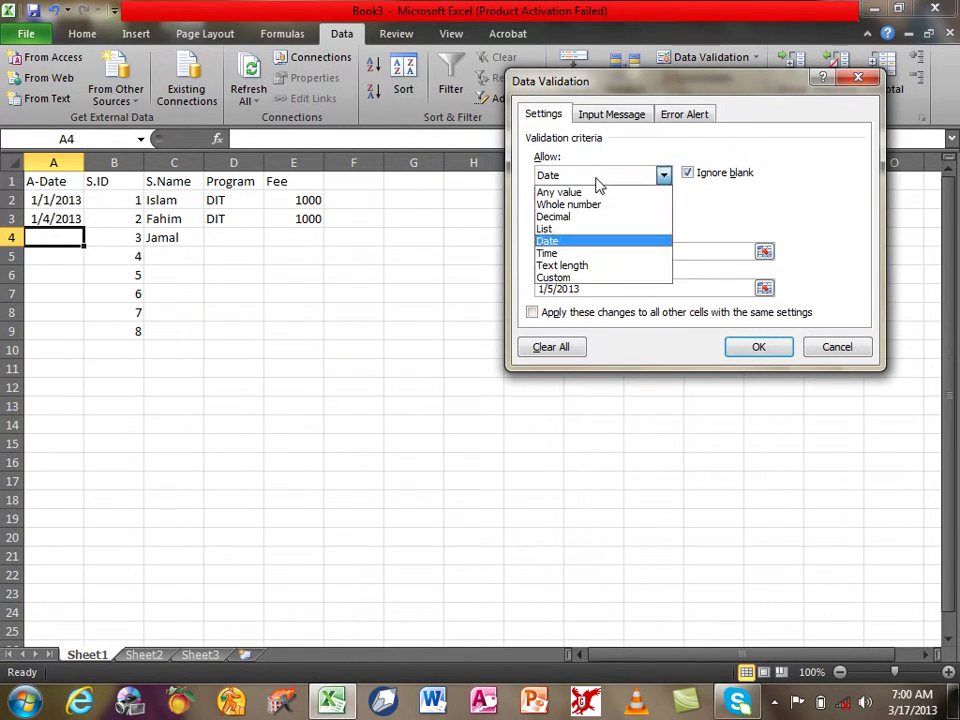
click(828, 346)
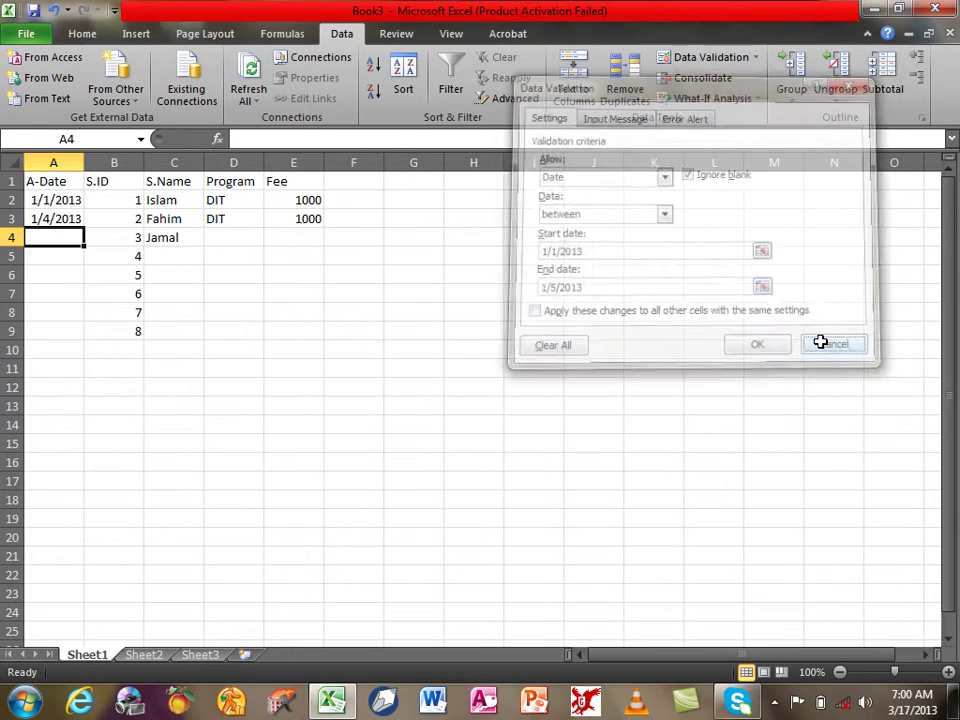
Insert a new column B headed Time and select its cells B2:B9
right_click(113, 163)
click(155, 288)
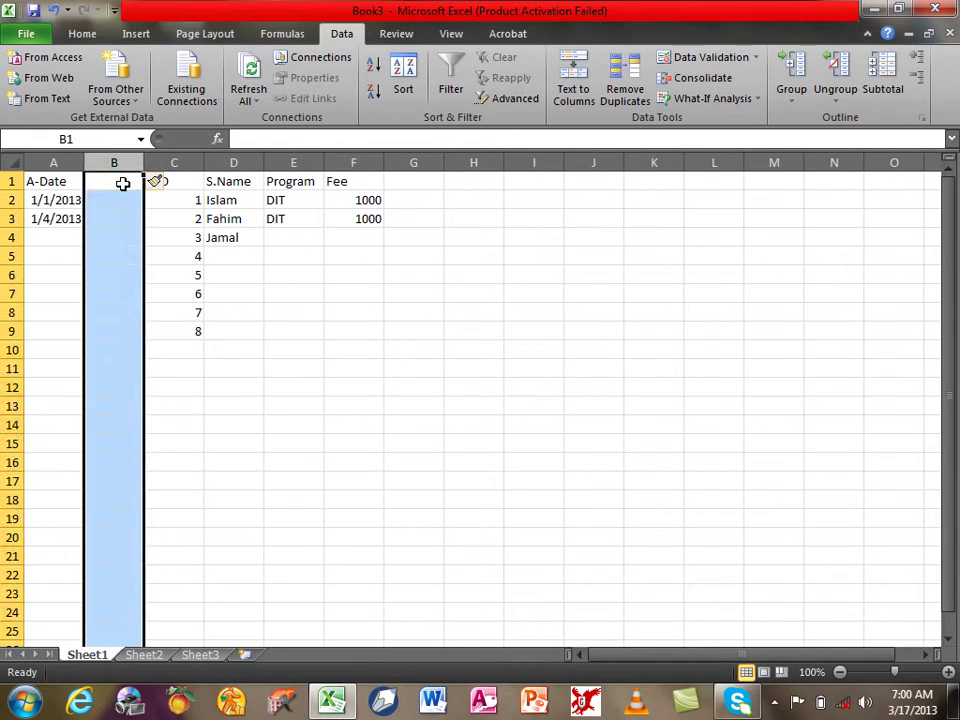
text(Timi)
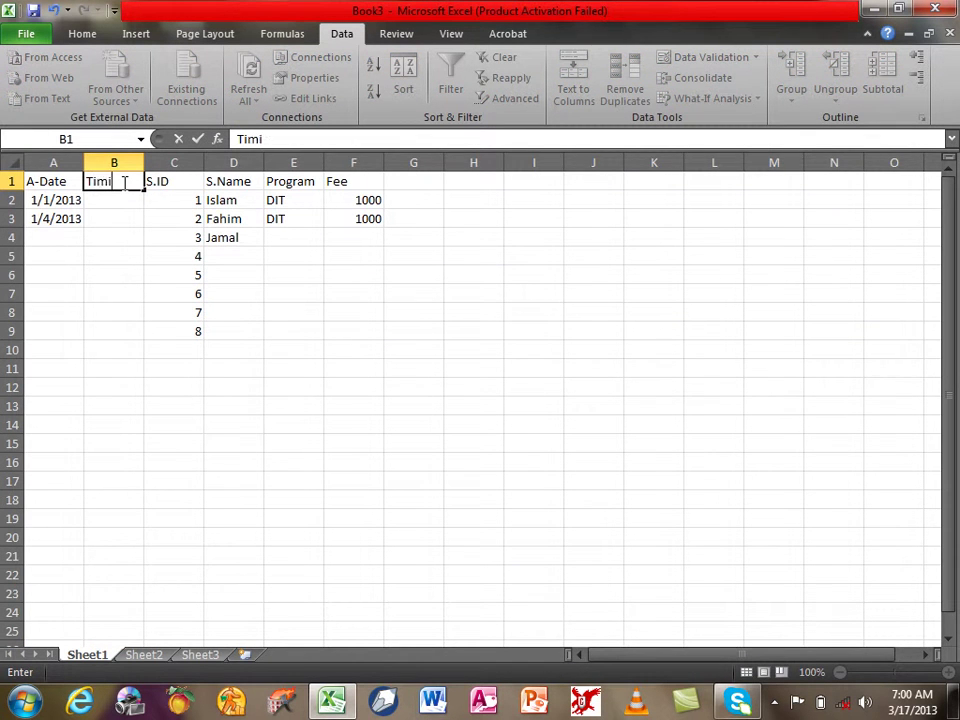
key(BackSpace)
text(e)
key(Return)
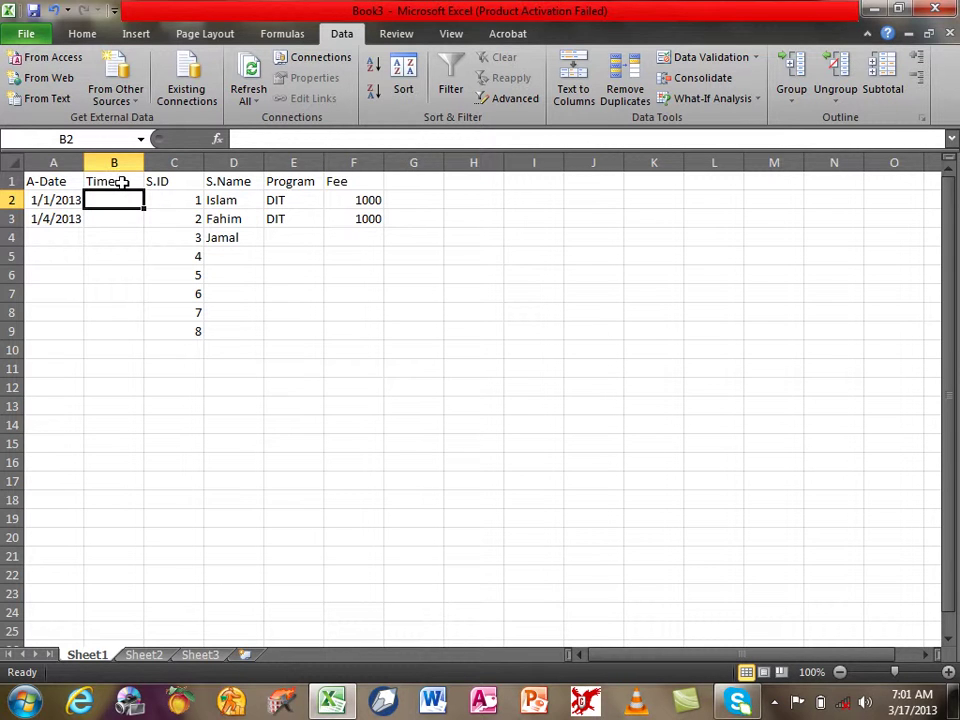
drag(113, 199, 118, 324)
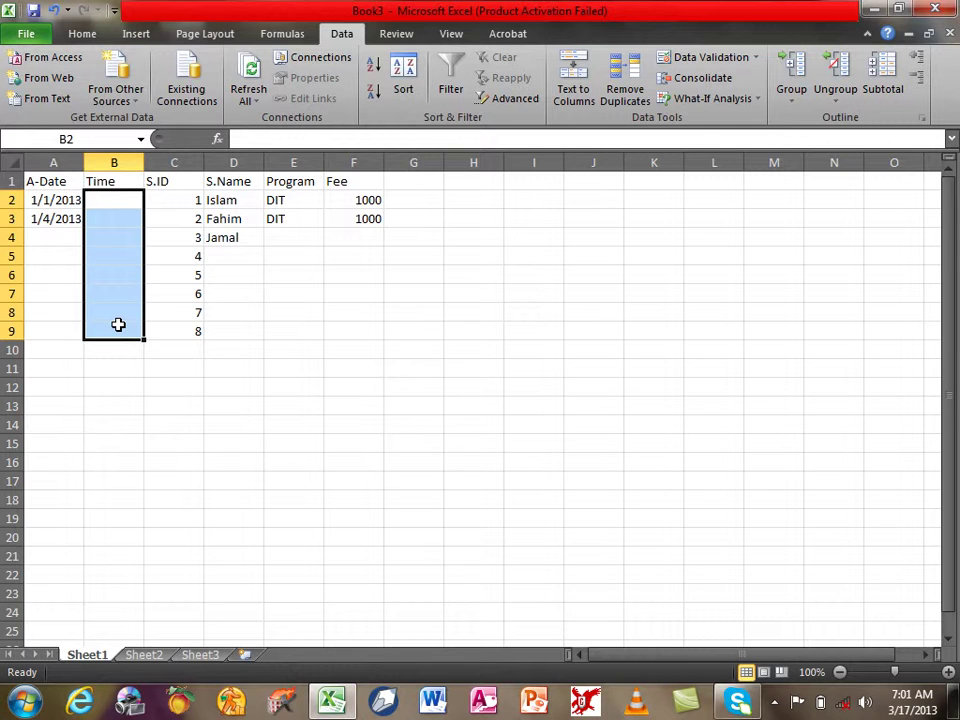
Set a Time validation on B2:B9 for values not between 1:00 and 2:00
click(682, 60)
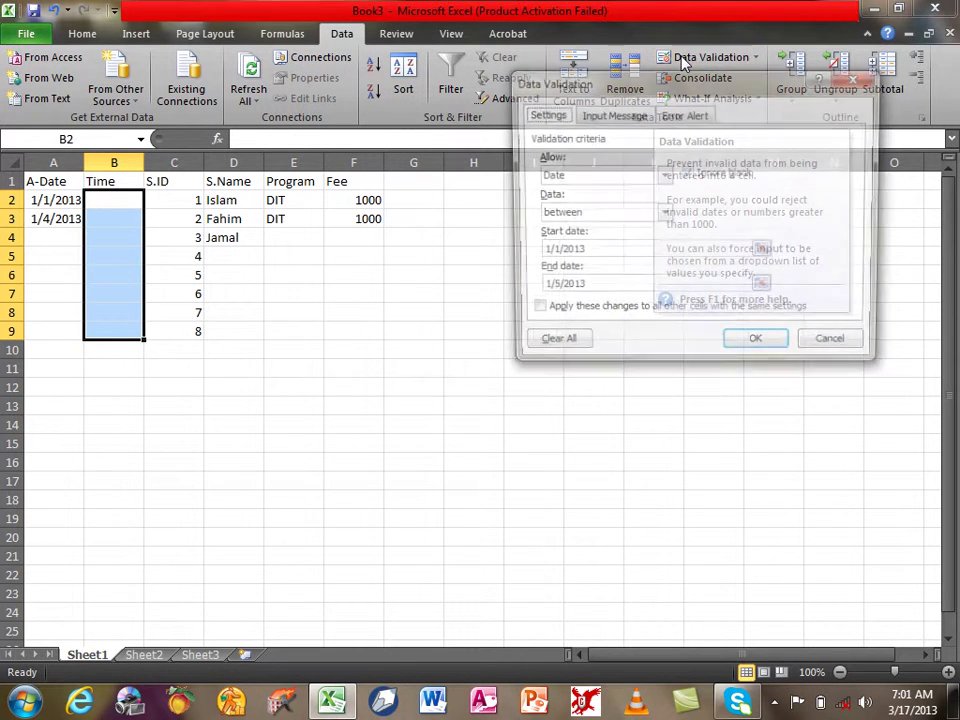
click(570, 174)
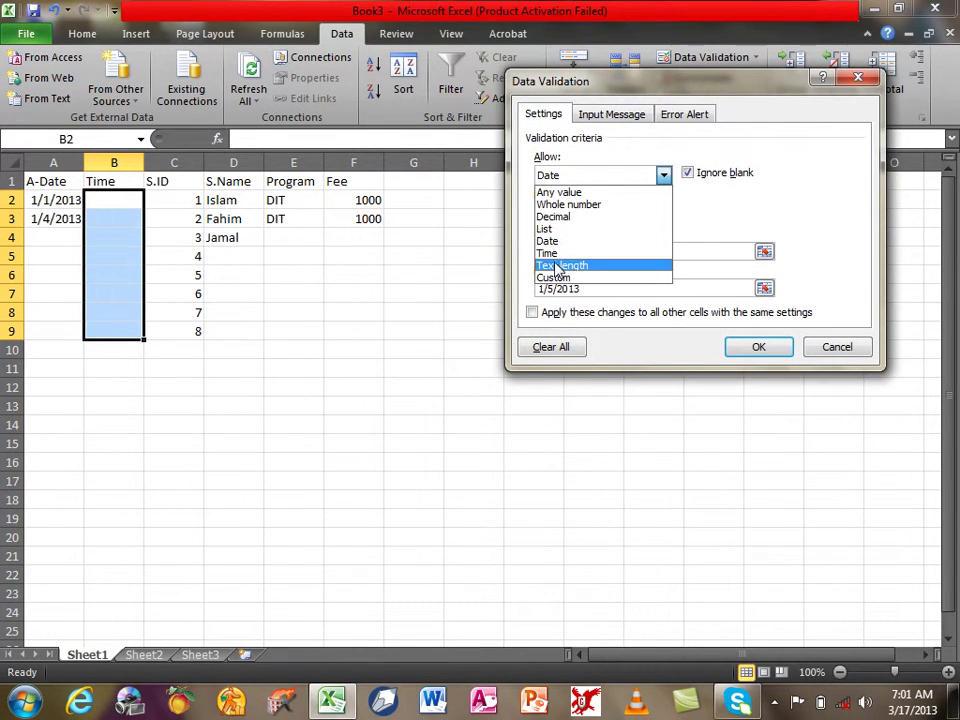
click(548, 253)
click(584, 216)
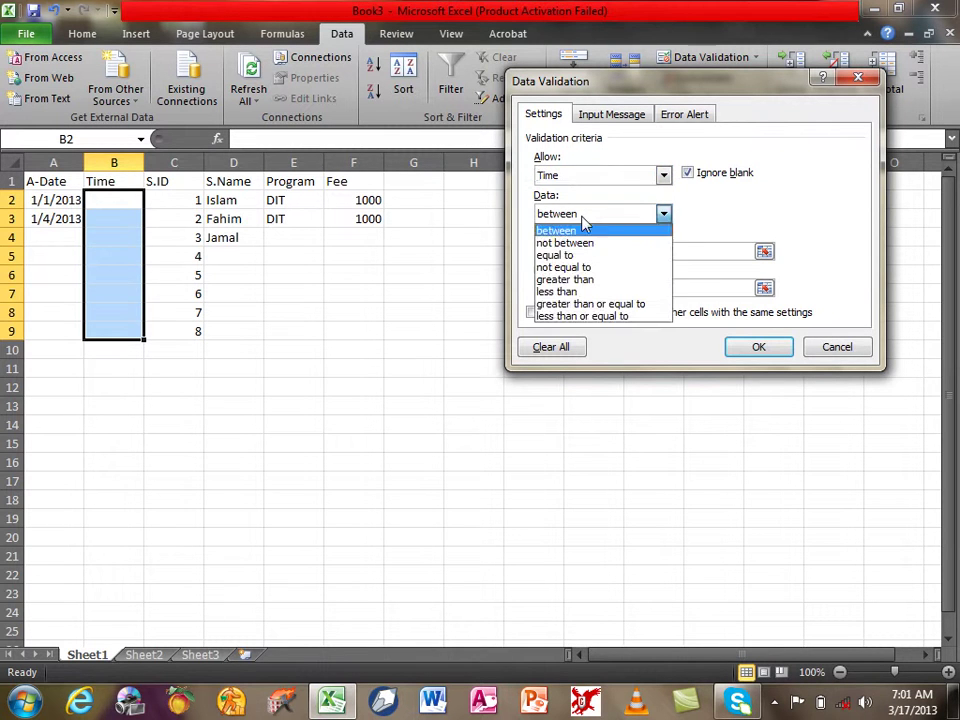
click(577, 244)
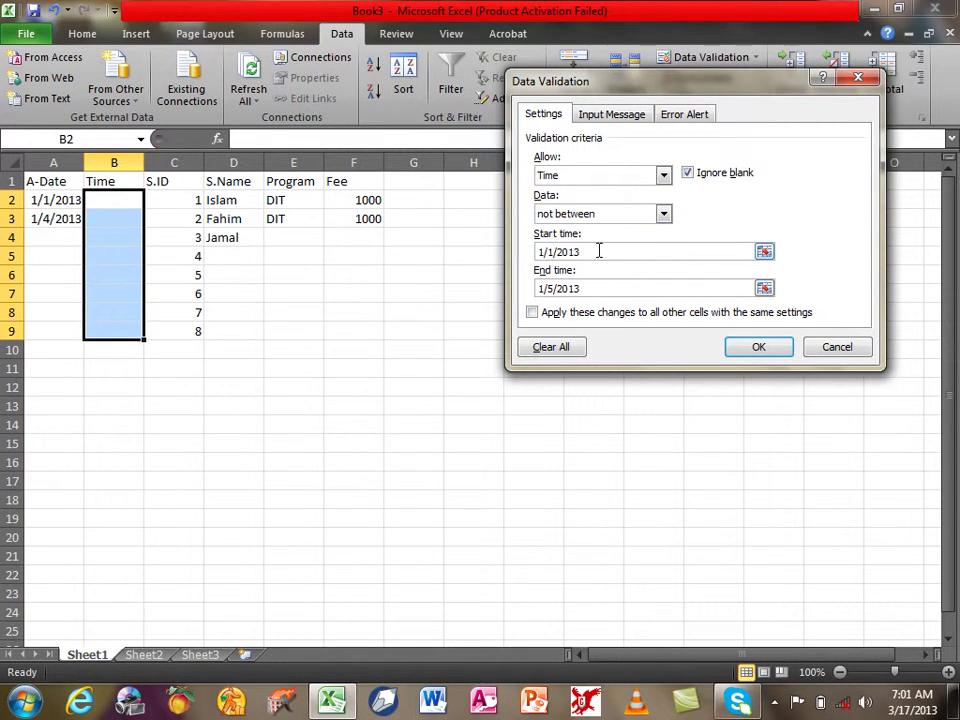
drag(598, 250, 510, 255)
text(1:00)
key(Tab)
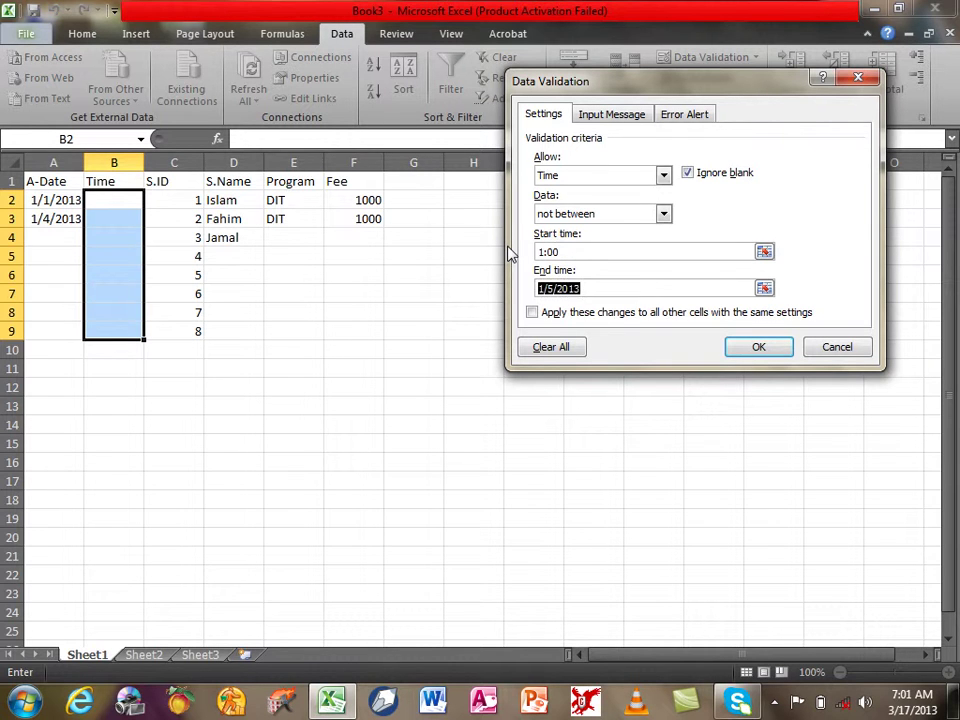
text(2:00)
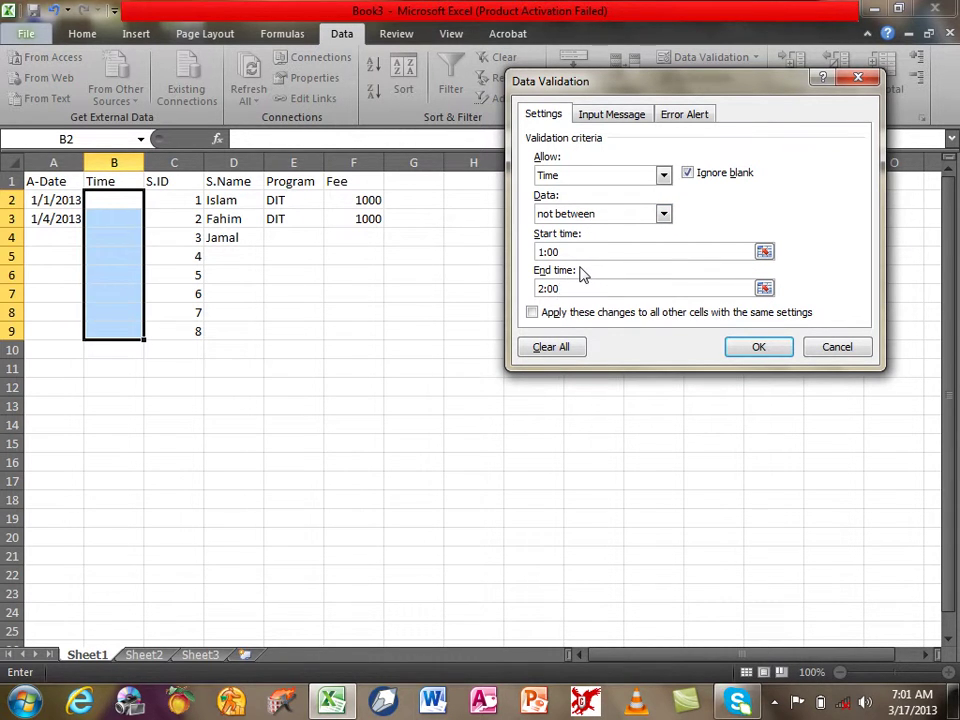
Apply the time rule, then enter 11:00 in B2 and 12:00 in B3
click(758, 346)
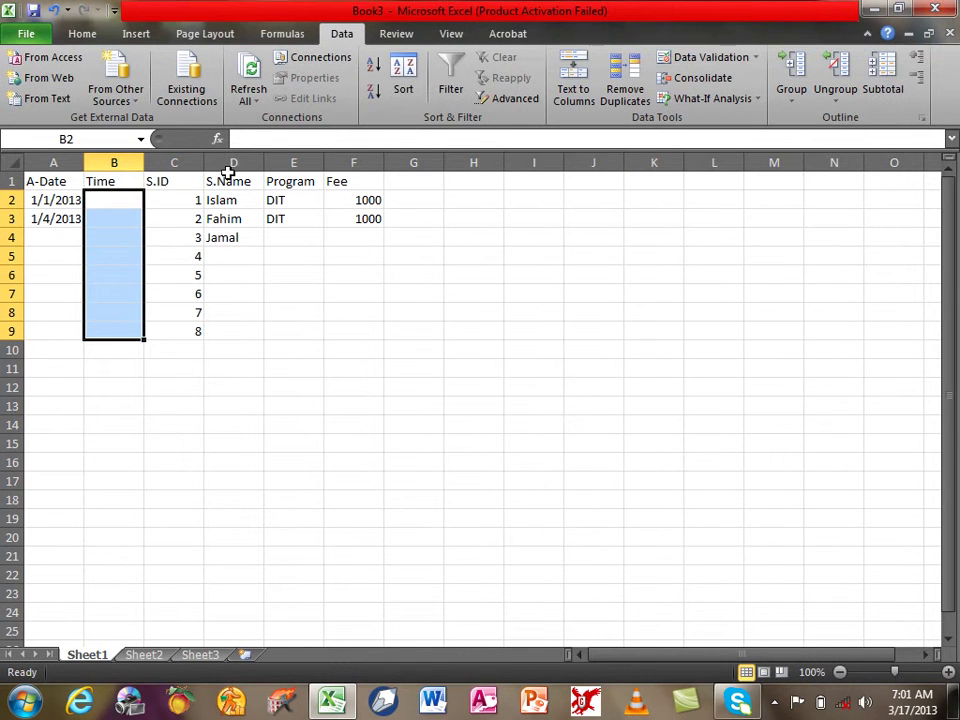
click(120, 205)
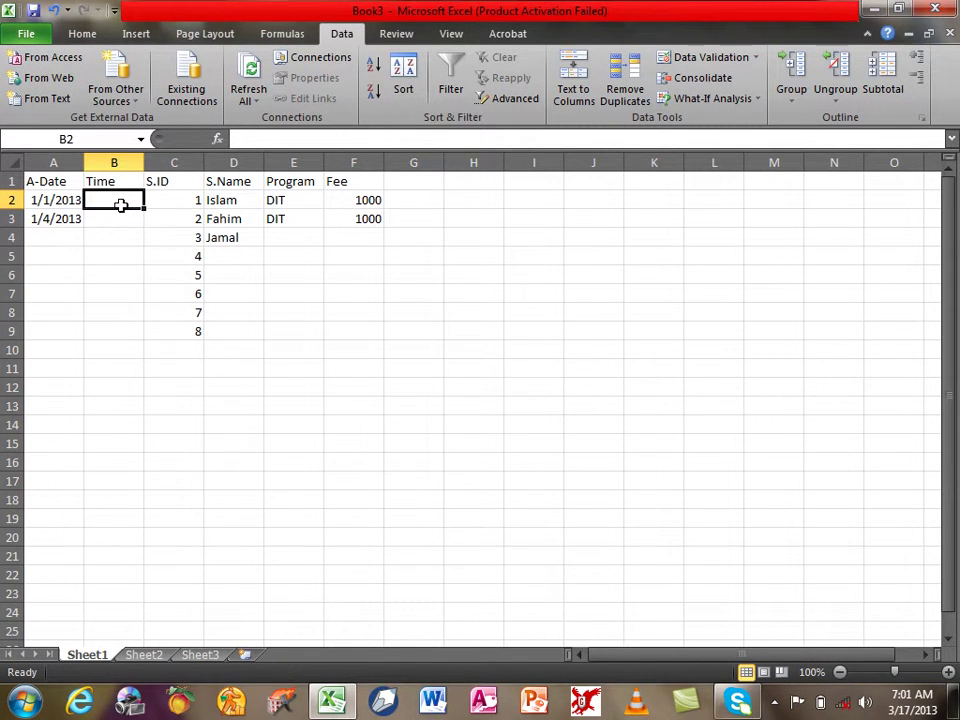
text(11:00)
key(Return)
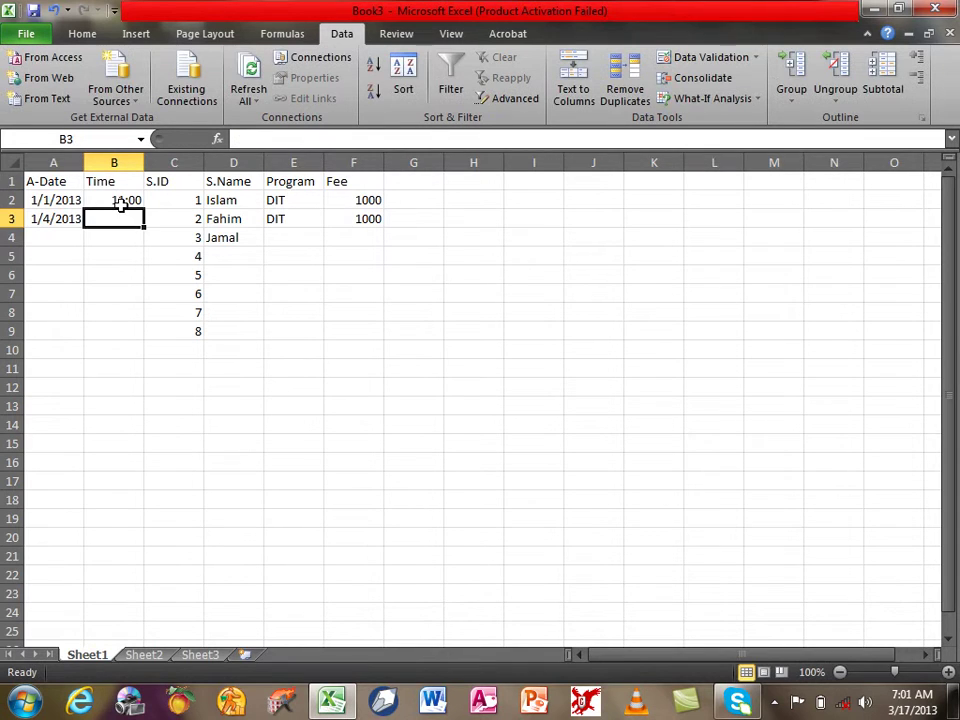
text(12:00)
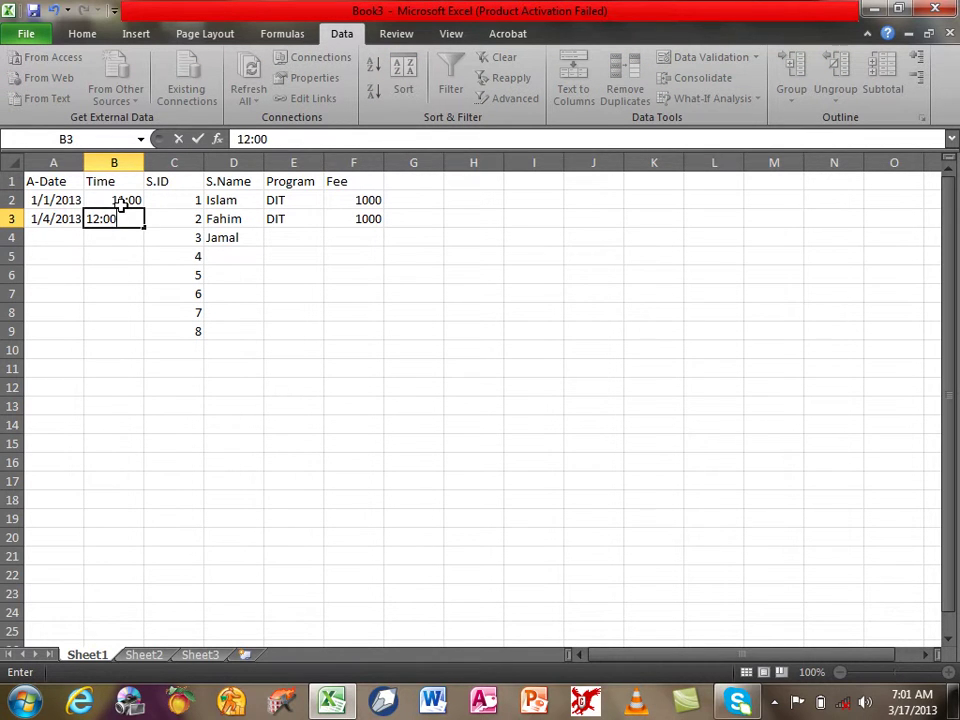
key(Return)
Confirm that 1:00 and 1:30 are rejected as Time entries
text(1)
text("0)
key(BackSpace)
key(BackSpace)
text("00)
key(BackSpace)
key(BackSpace)
key(BackSpace)
text(:000)
key(BackSpace)
key(Return)
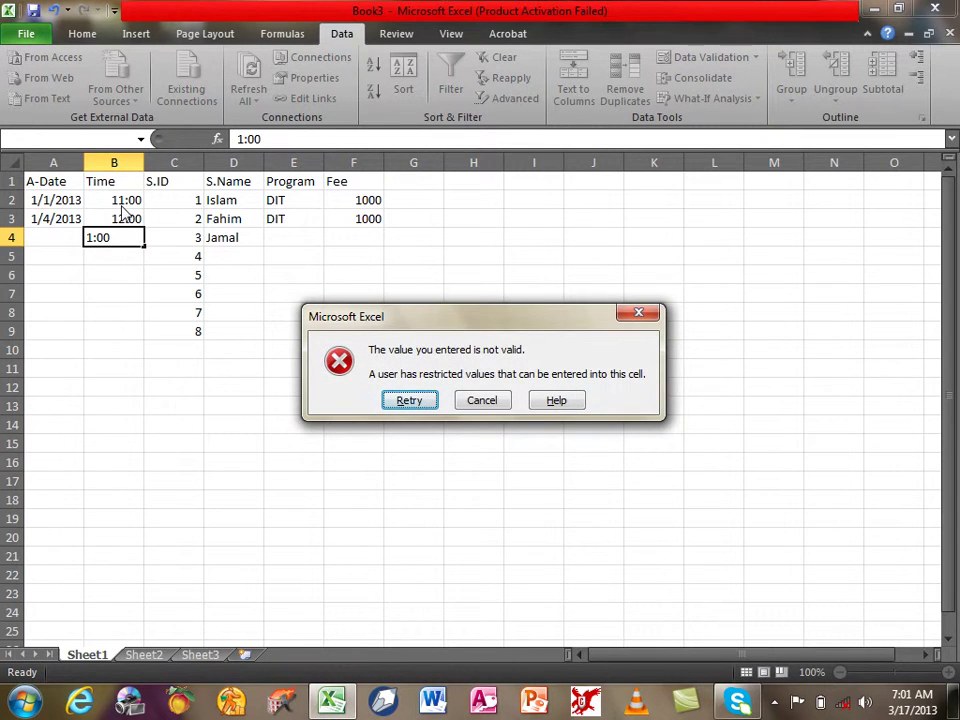
key(Escape)
key(Up)
text(1:30)
key(Return)
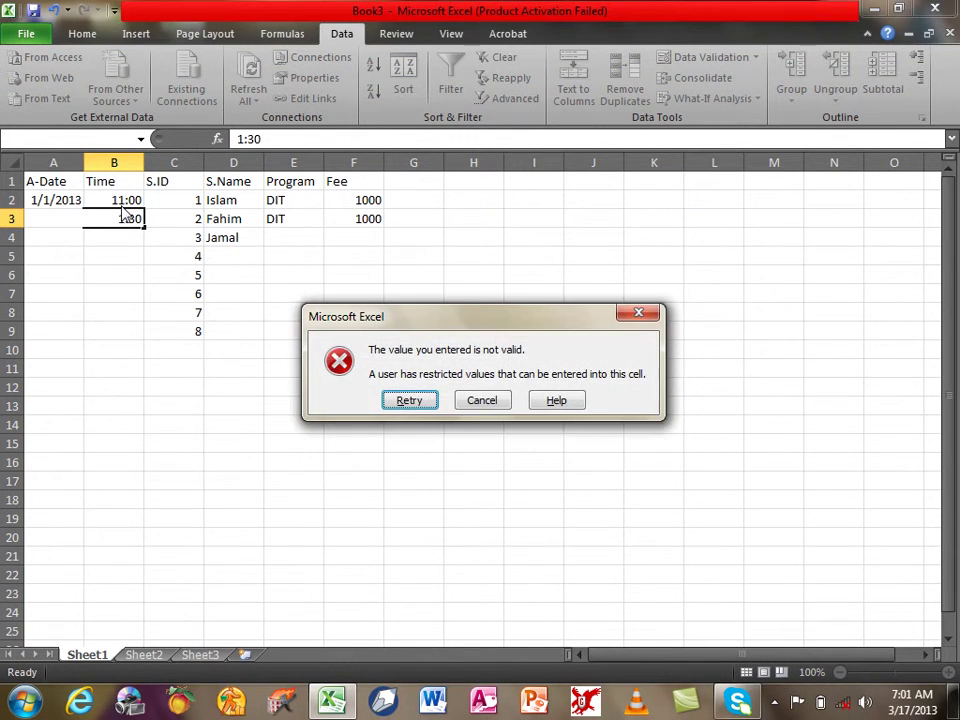
key(Escape)
Try 10:00 and 2:00, both rejected, then enter 2:10 in B3
text(10:00)
key(Return)
key(Escape)
text(2:00)
key(Return)
key(Escape)
text(2:10)
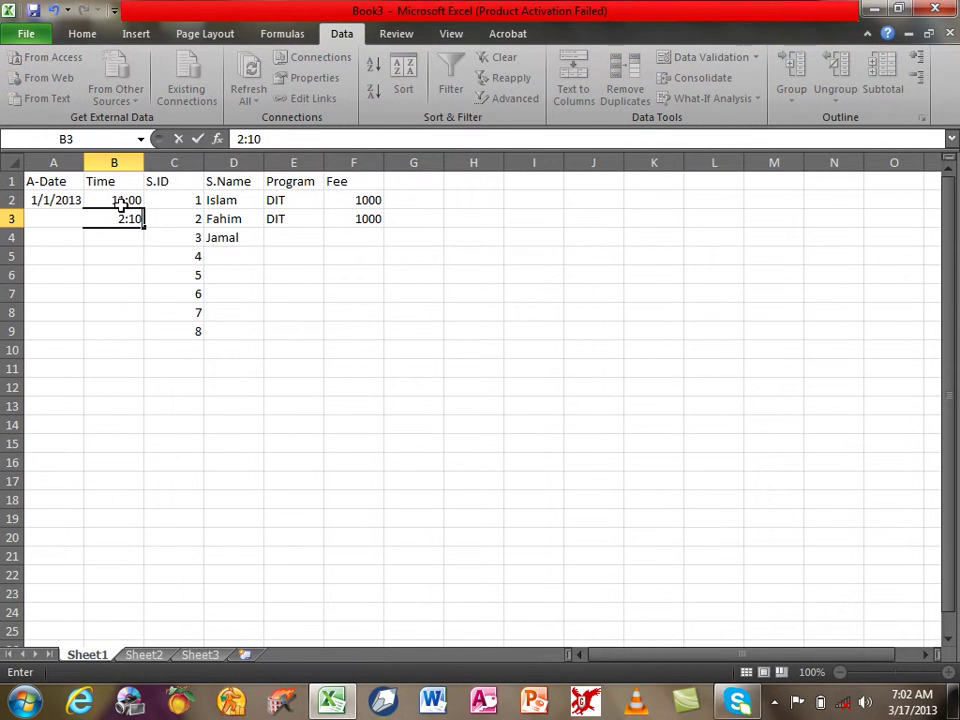
key(Return)
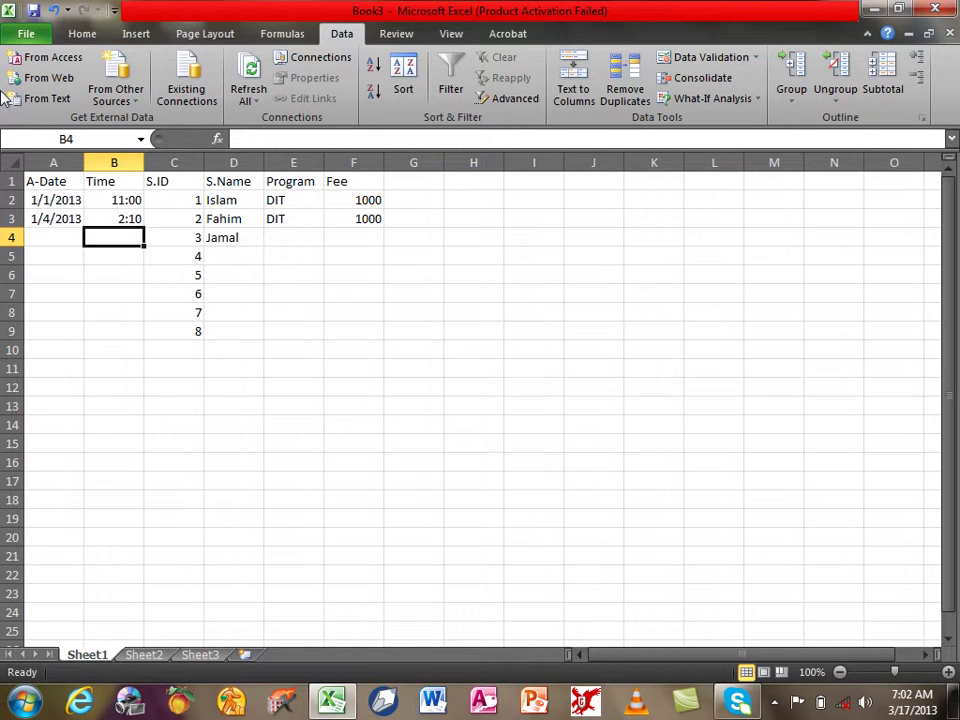
click(31, 200)
click(100, 200)
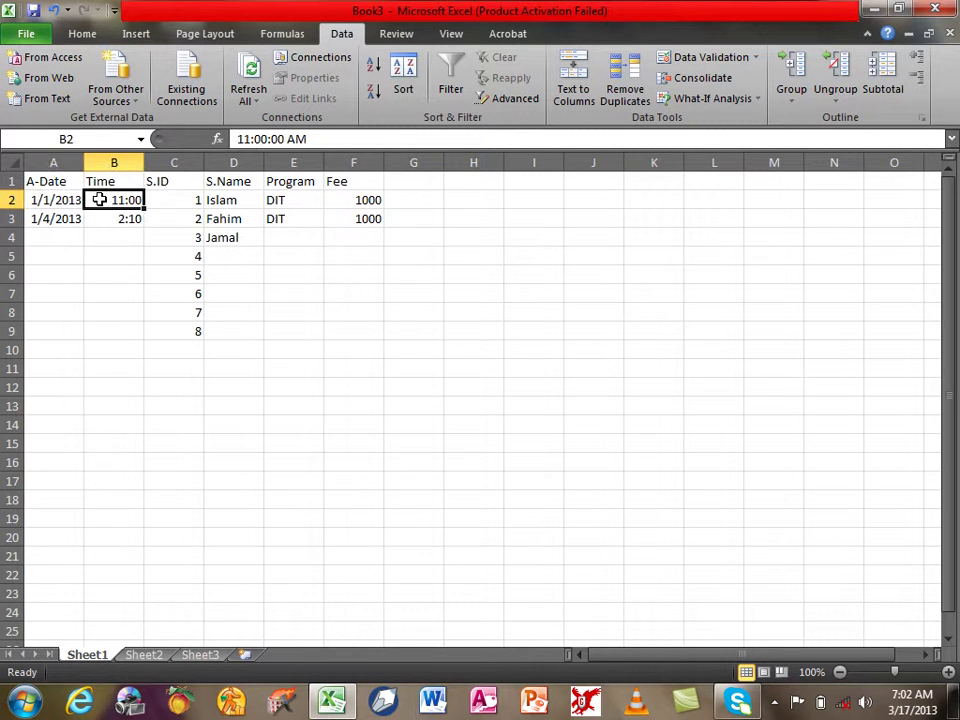
click(302, 219)
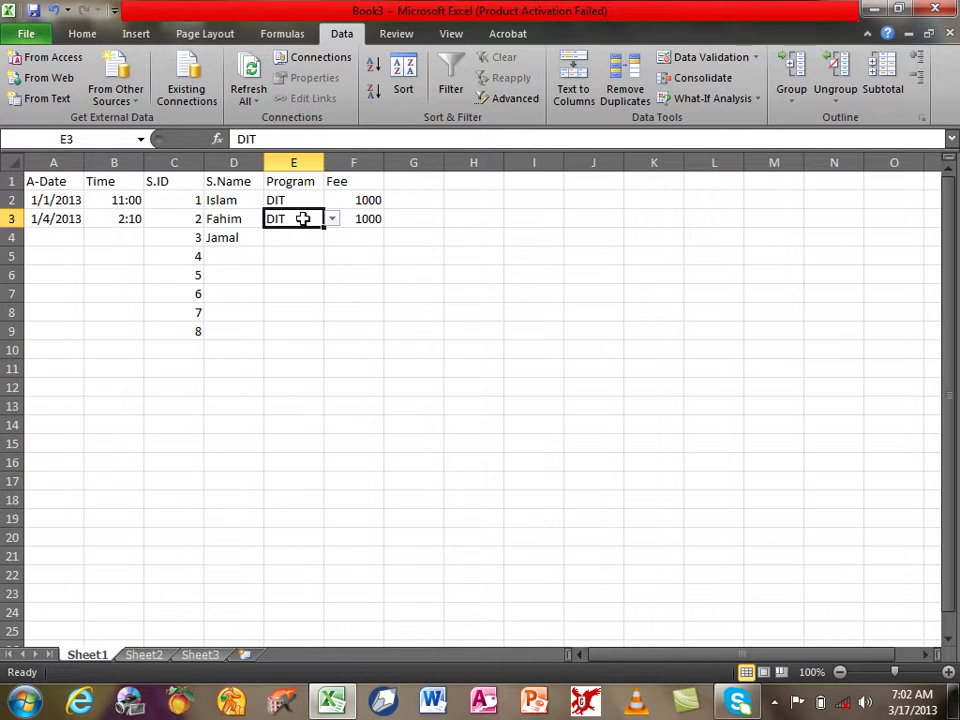
click(363, 201)
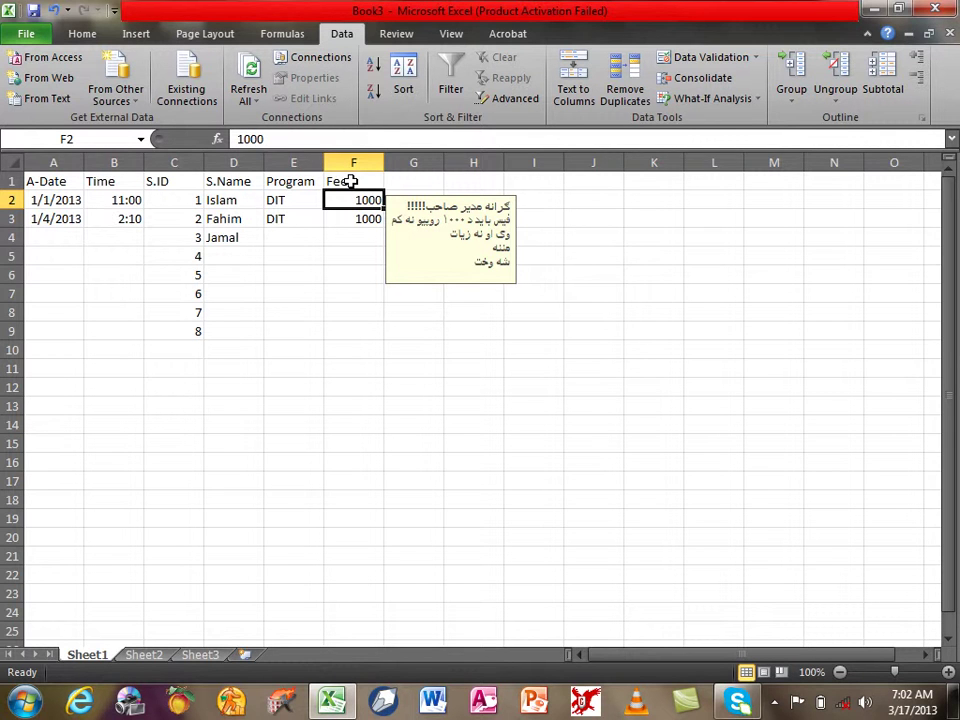
click(318, 463)
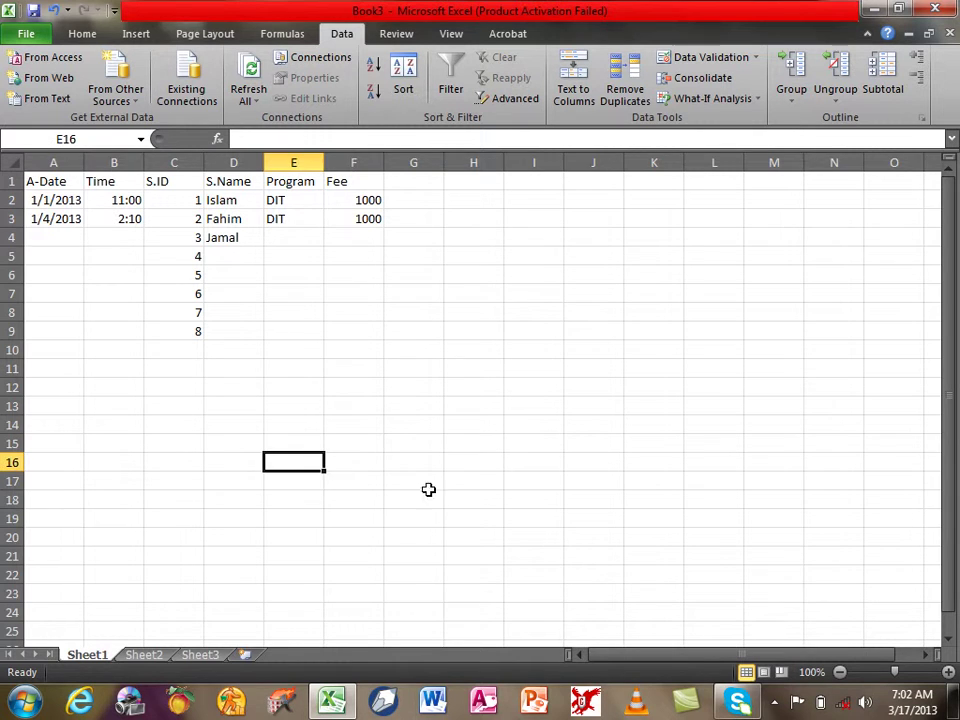
click(843, 253)
click(900, 479)
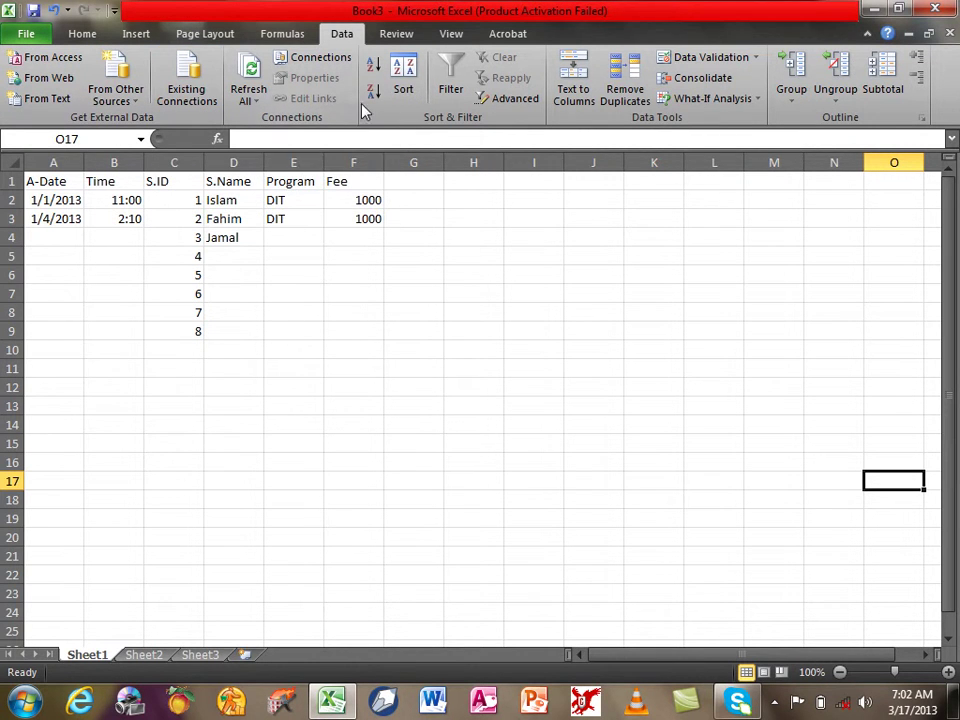
click(696, 57)
click(578, 176)
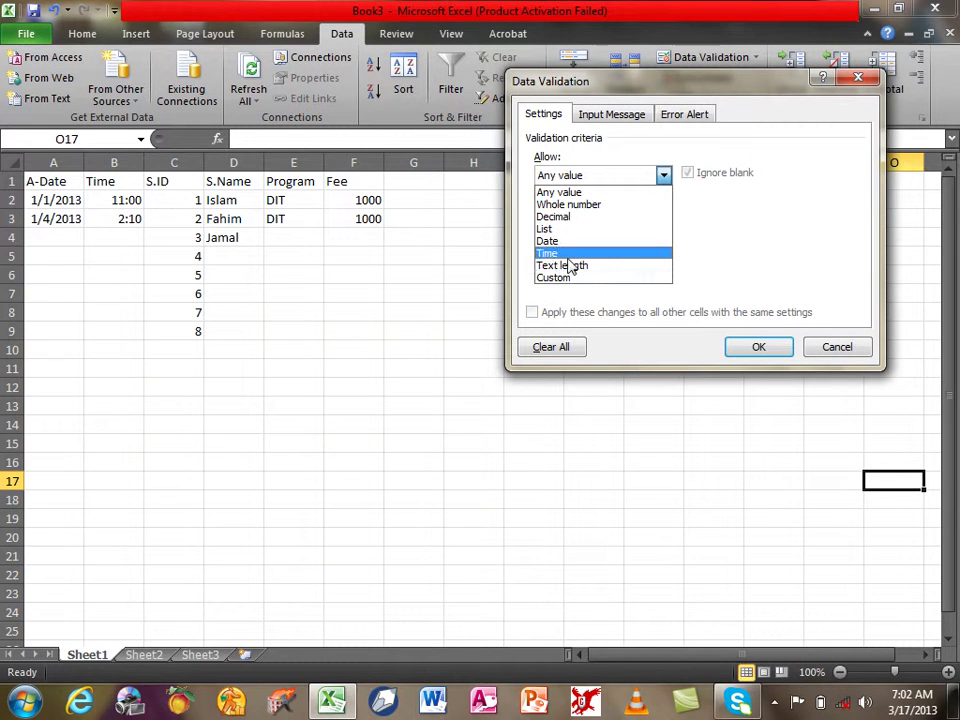
click(836, 352)
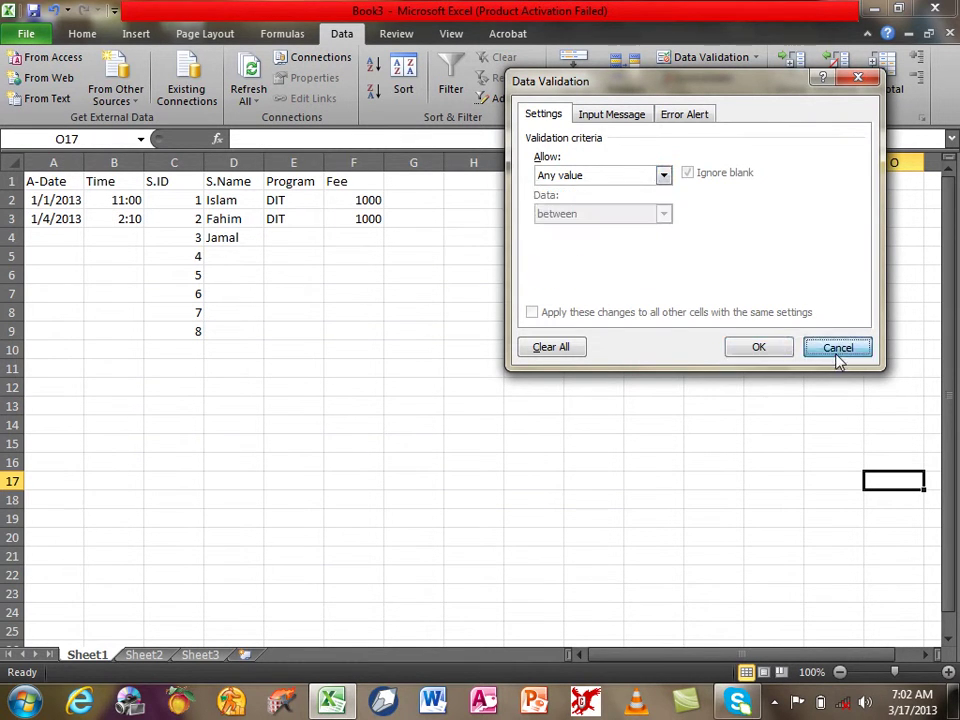
click(836, 350)
drag(229, 200, 235, 329)
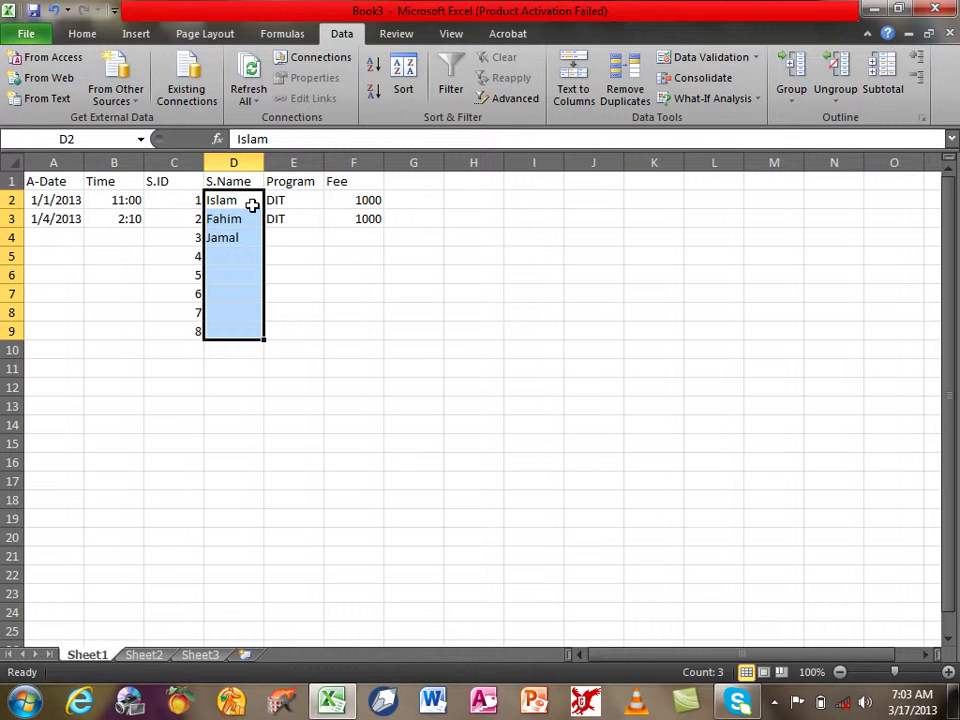
Apply a Text length validation between 1 and 10 characters to D2:D9
click(705, 57)
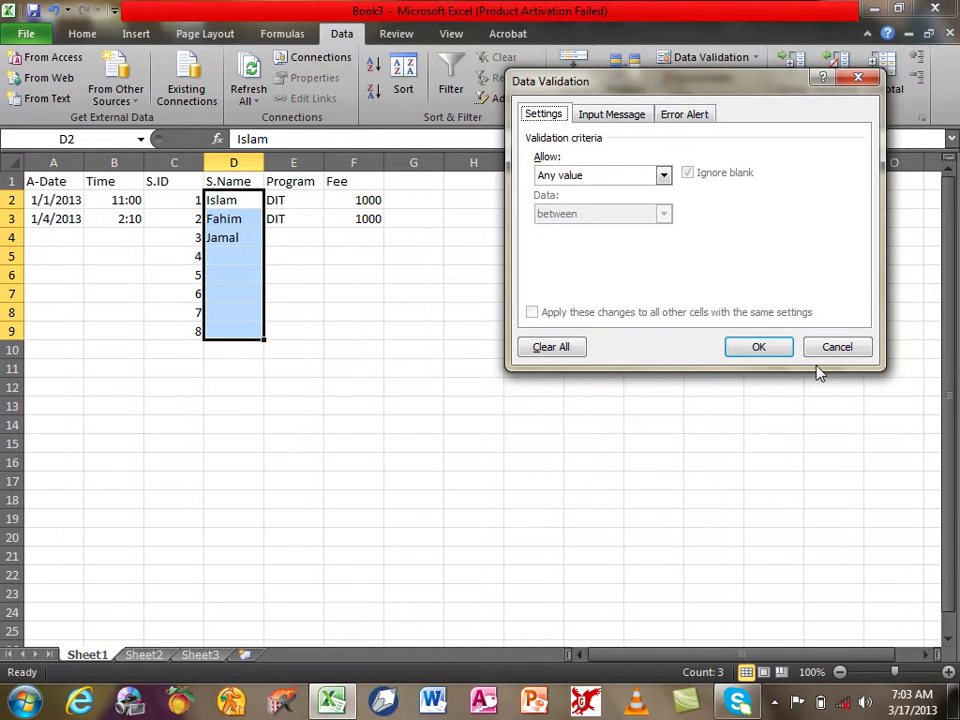
click(583, 177)
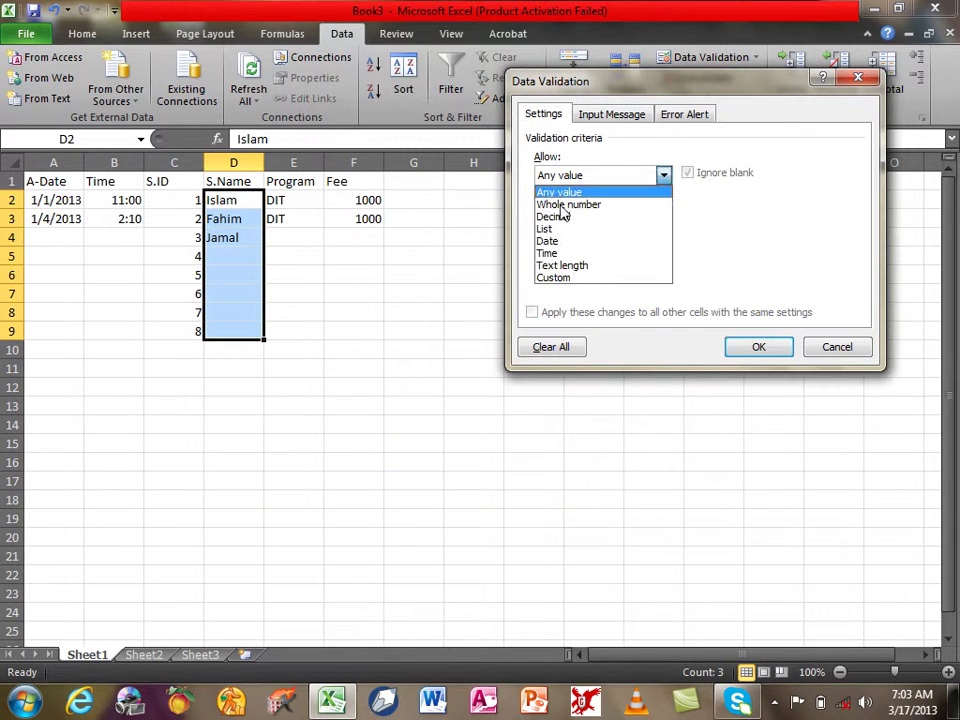
click(563, 266)
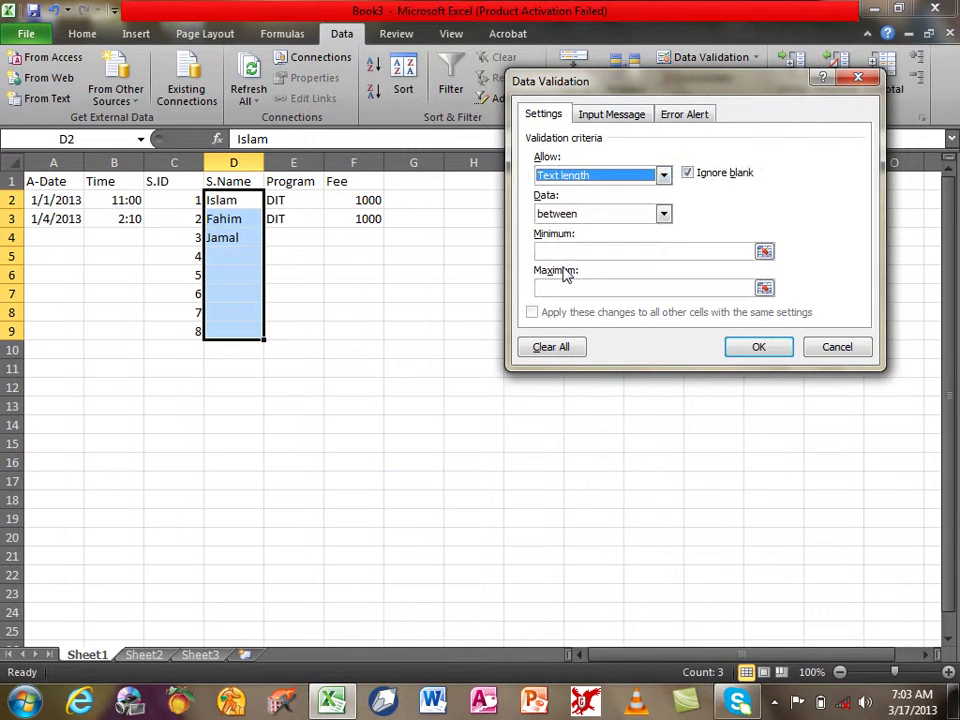
click(564, 252)
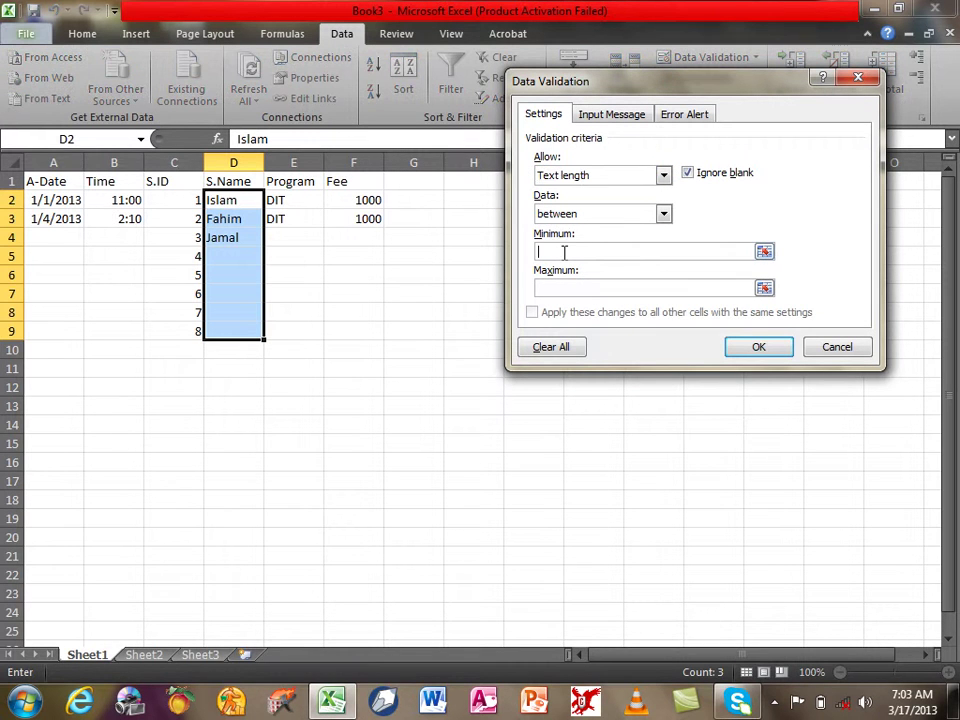
text(1)
key(Tab)
text(10)
click(759, 347)
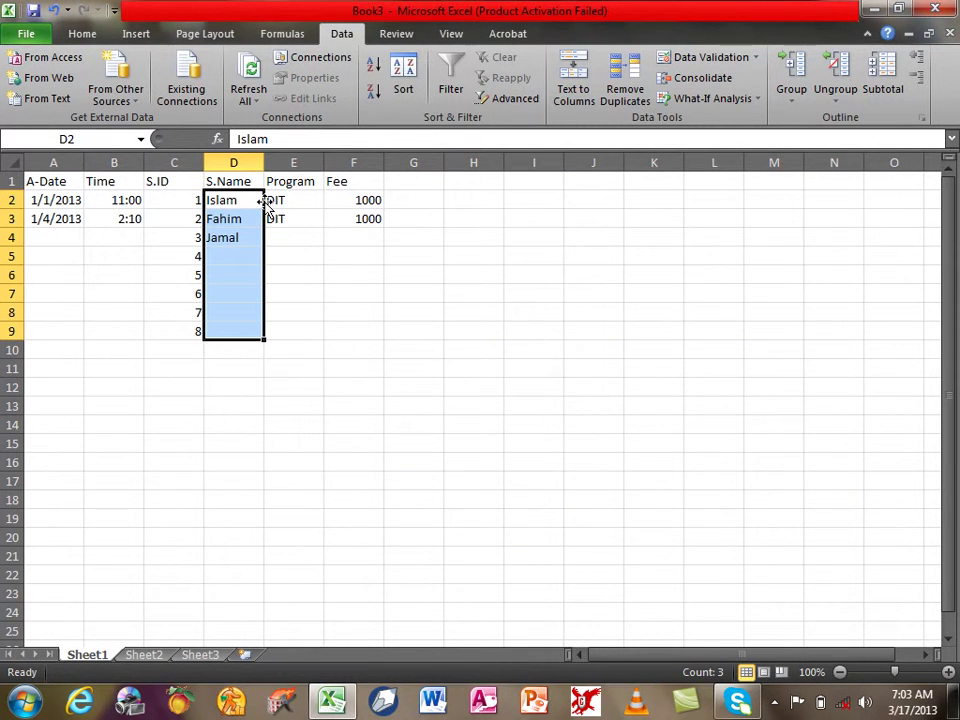
Replace the rejected 14-character name in D2 with a 7-character version, then reselect D2:D9
text(Muhammad Isl)
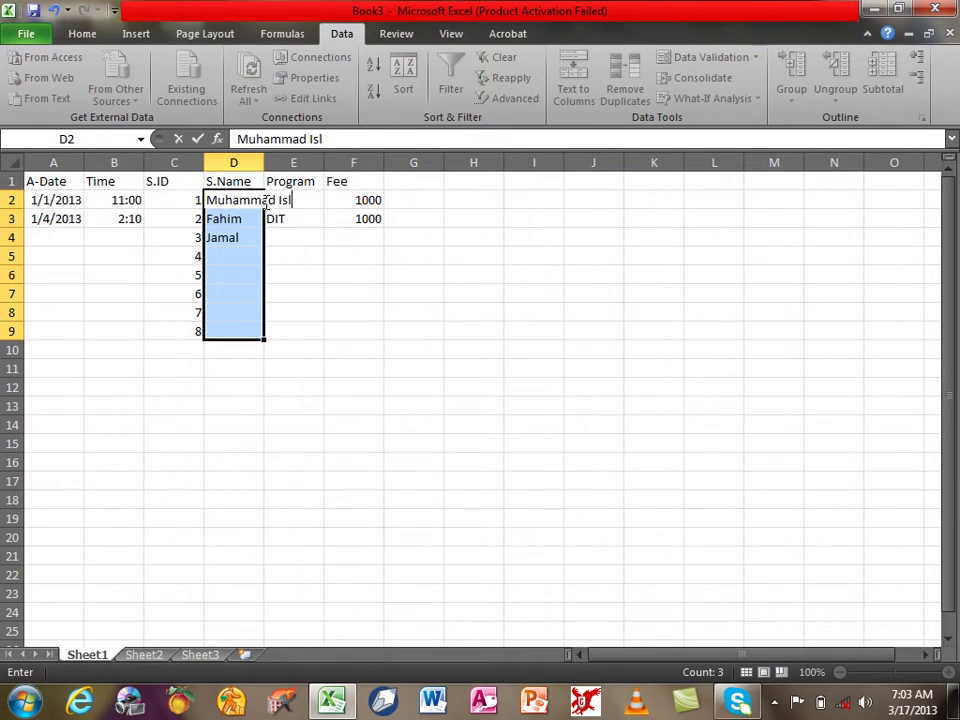
text(am)
key(Return)
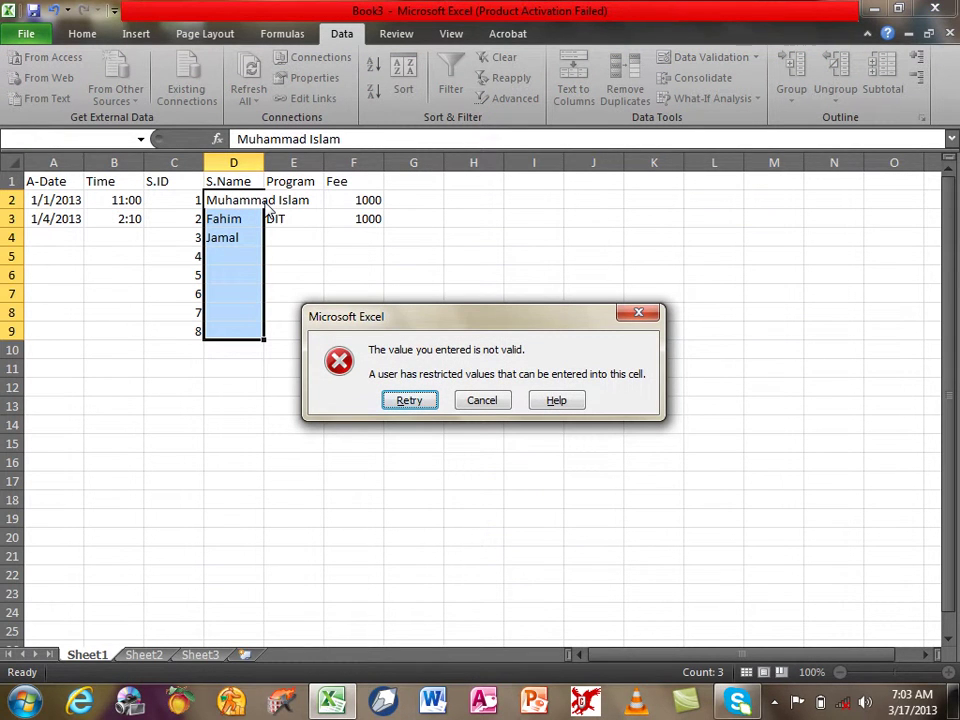
text(Islam)
key(Return)
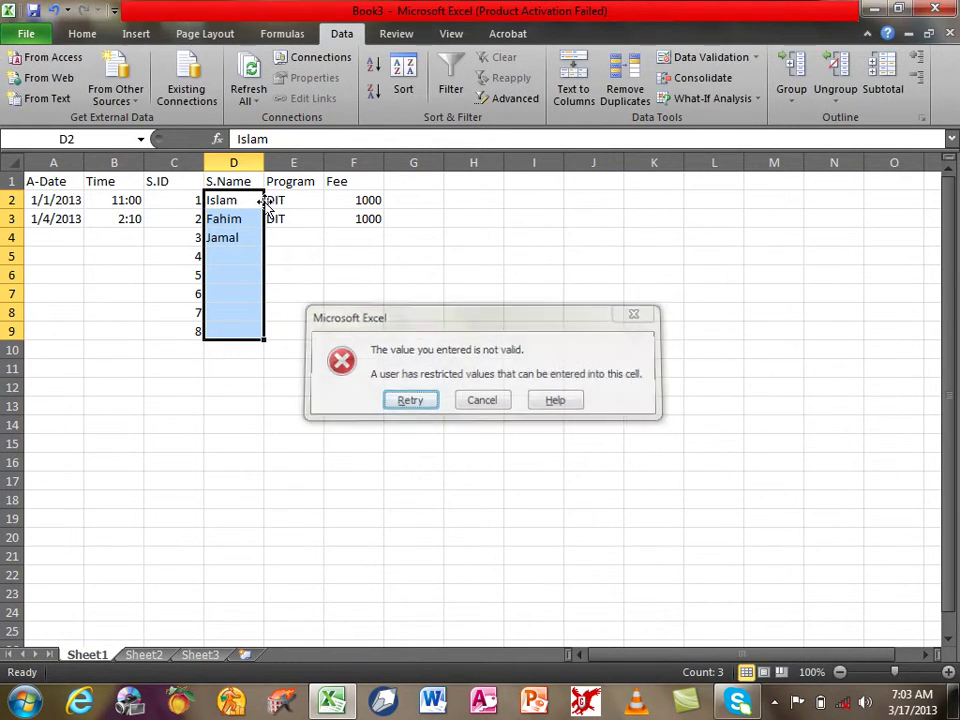
text(M.Isla)
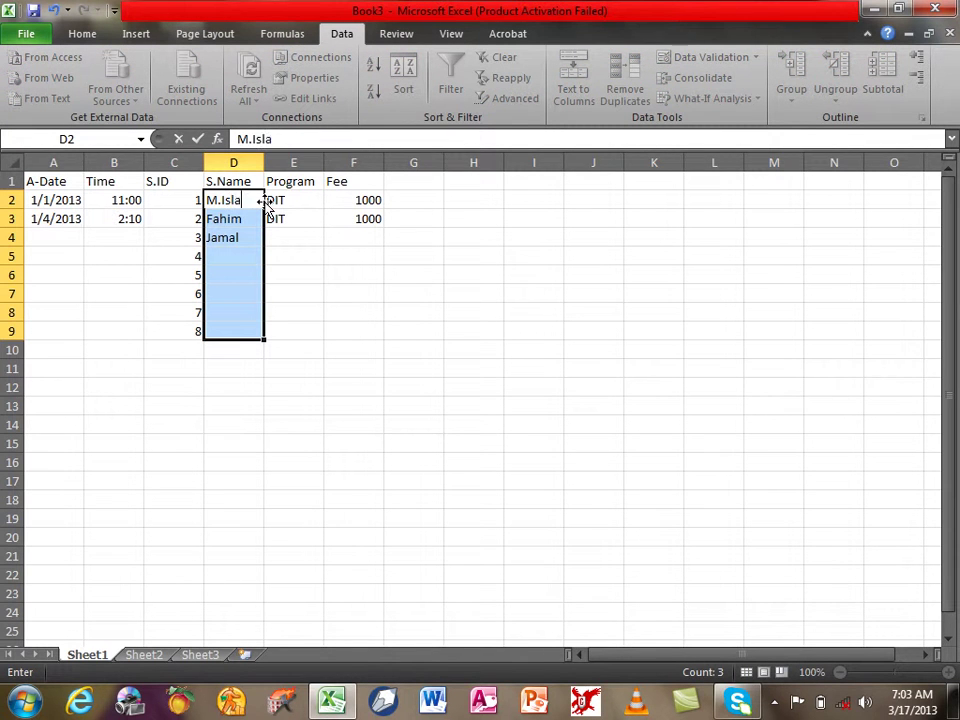
text(m)
key(Return)
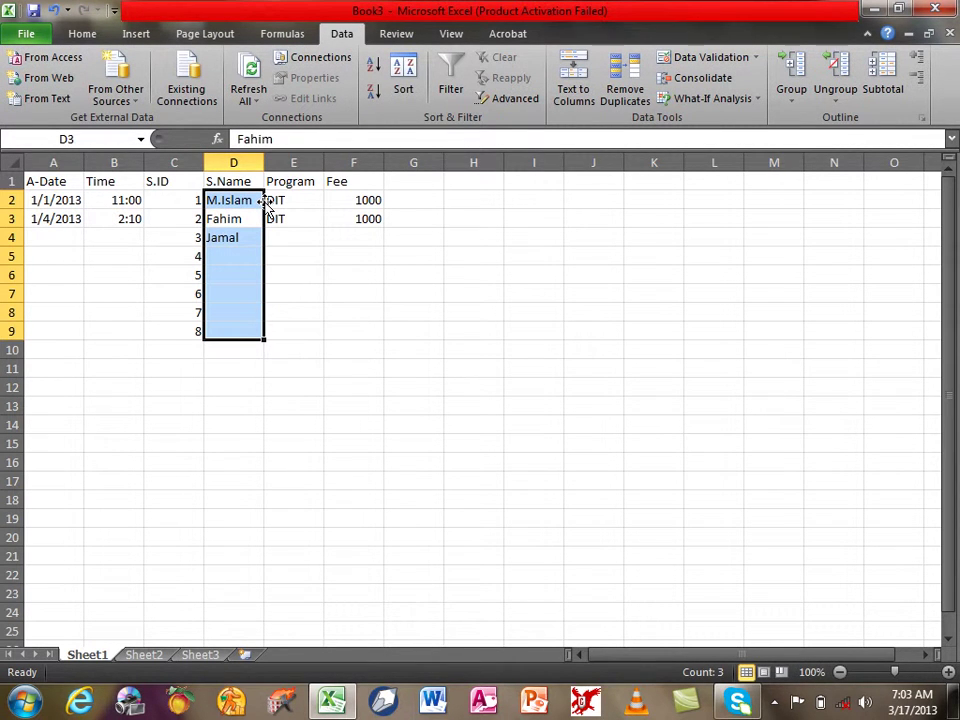
key(Down)
key(Up)
key(Up)
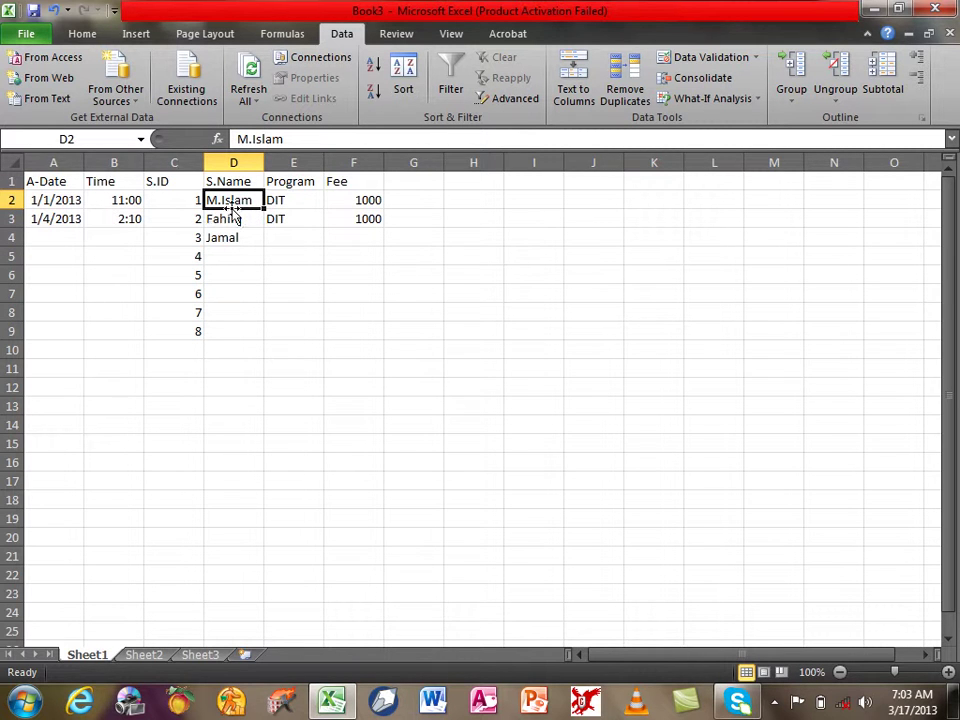
drag(232, 201, 231, 328)
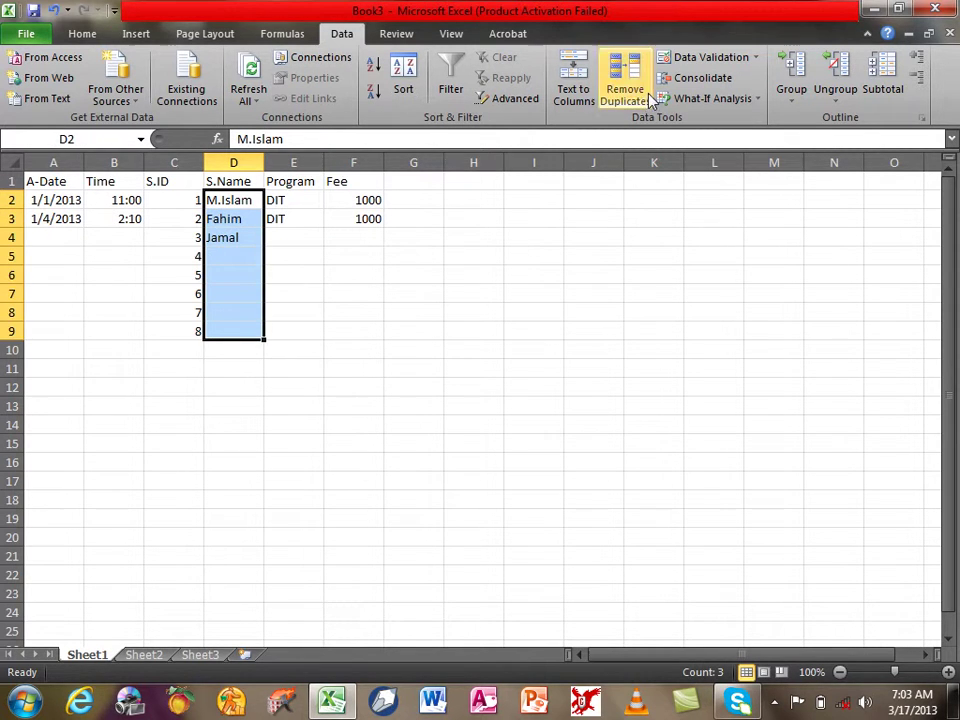
click(690, 62)
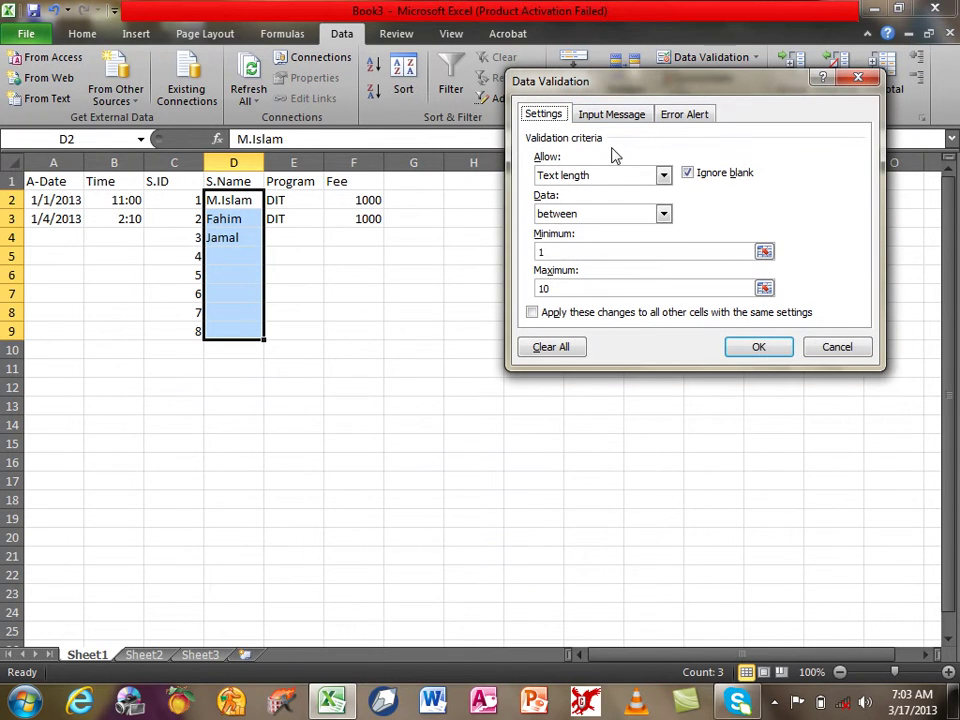
click(601, 177)
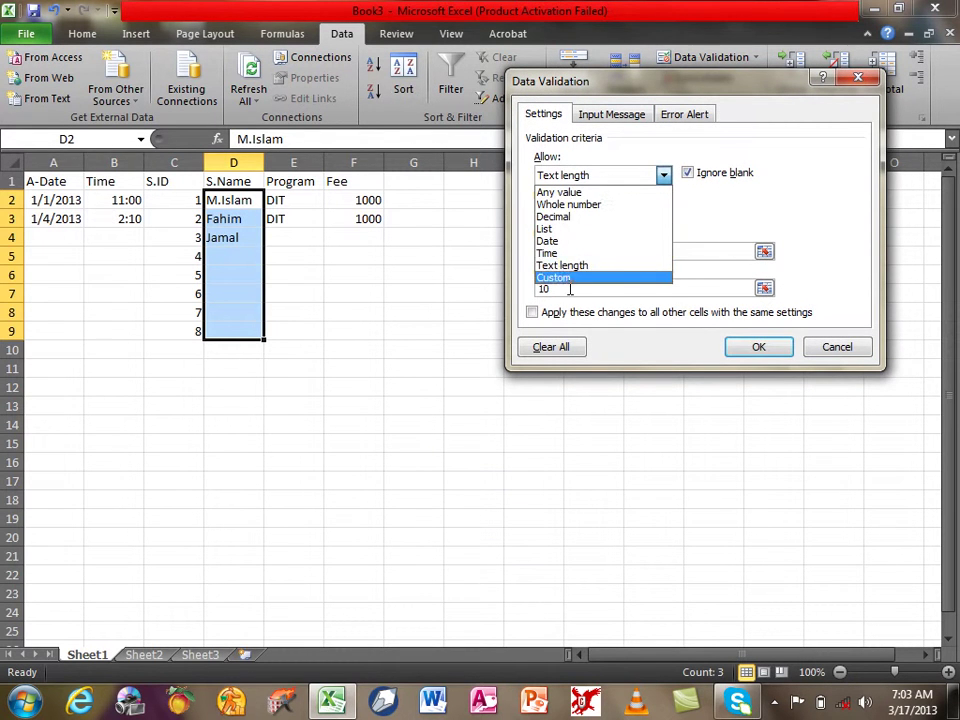
click(822, 348)
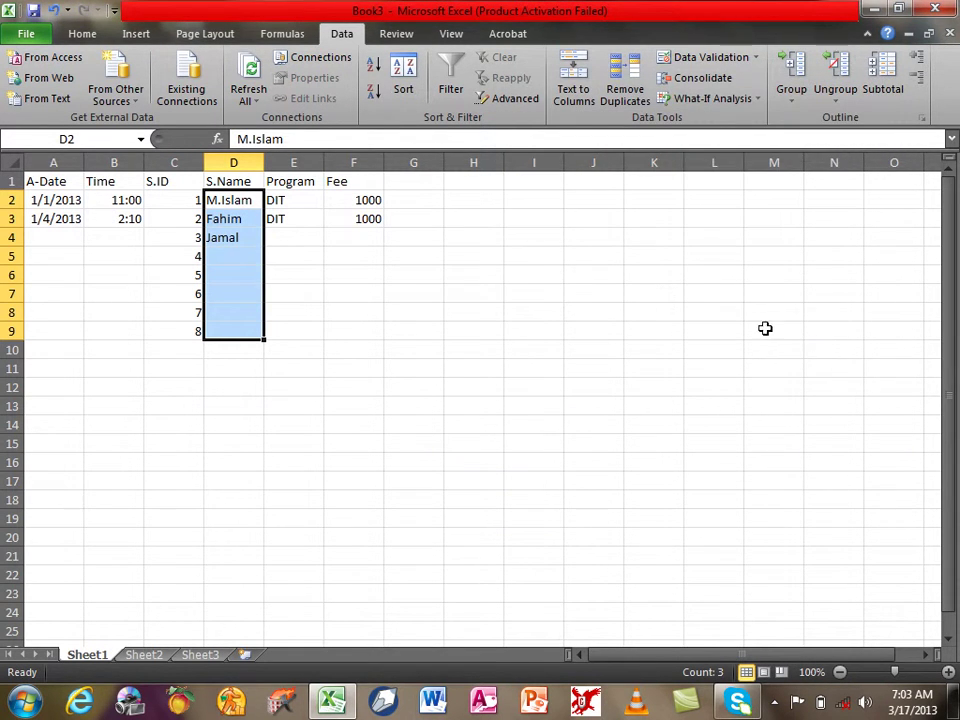
click(413, 188)
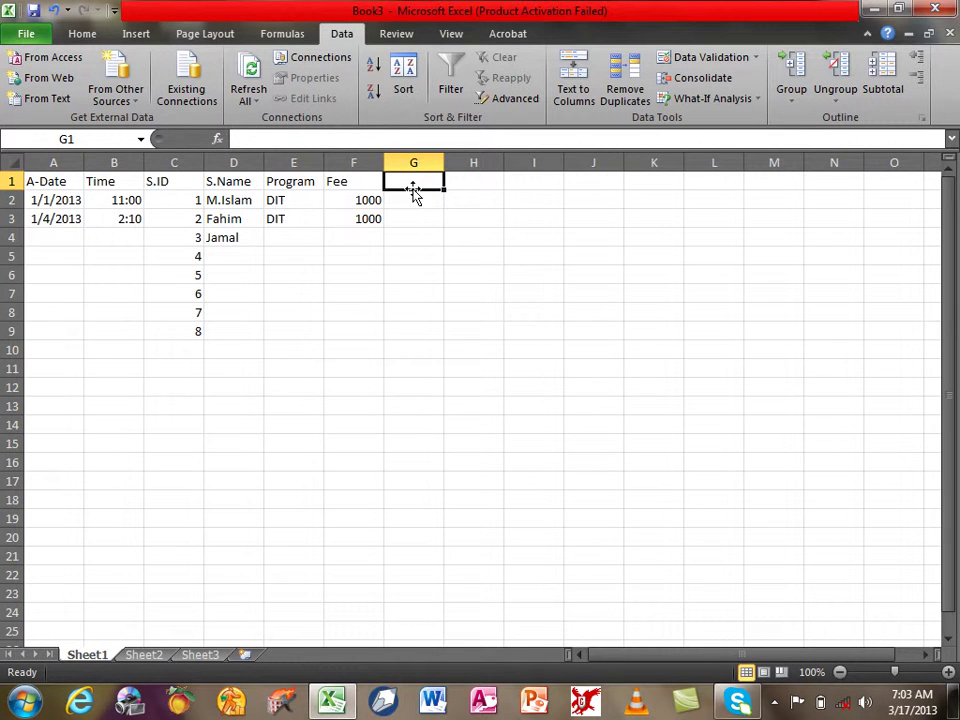
Add the headers Dis in G1 and NetFee in H1
text(Dis)
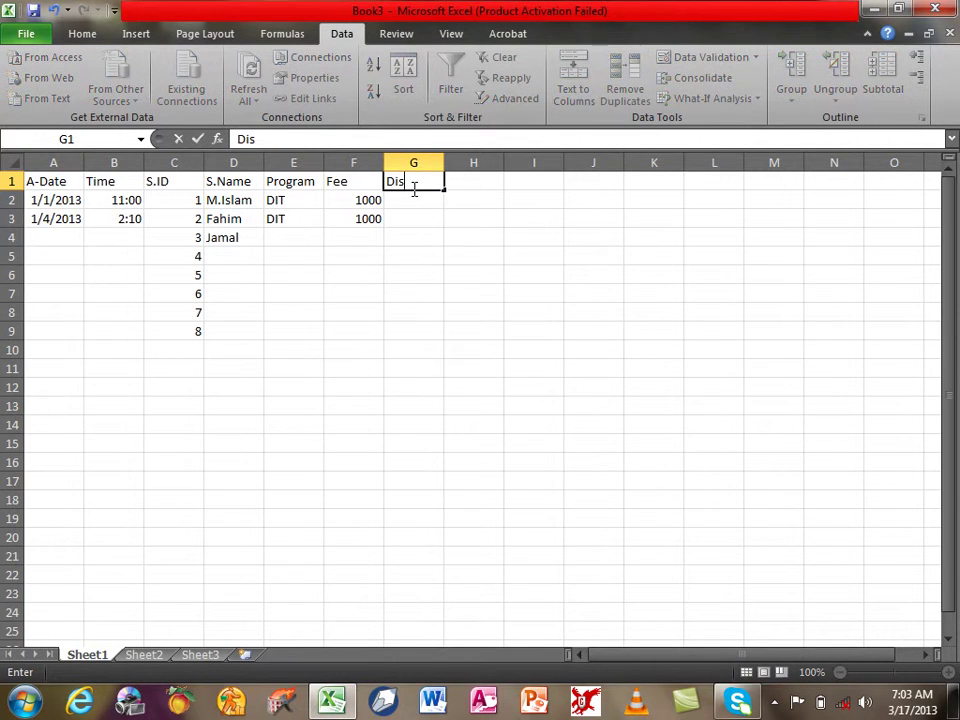
key(Tab)
text(NetFee)
key(Return)
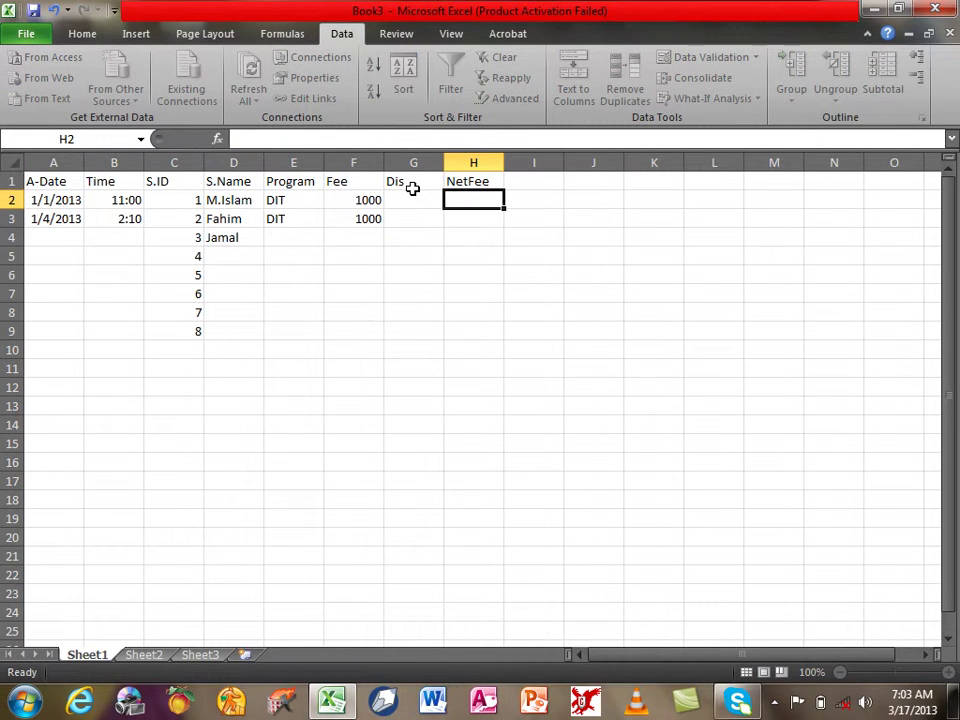
Select the Dis cells G2:G9
mouse_move(410, 200)
mouse_down()
mouse_move(415, 344)
mouse_move(420, 319)
mouse_move(420, 328)
mouse_up()
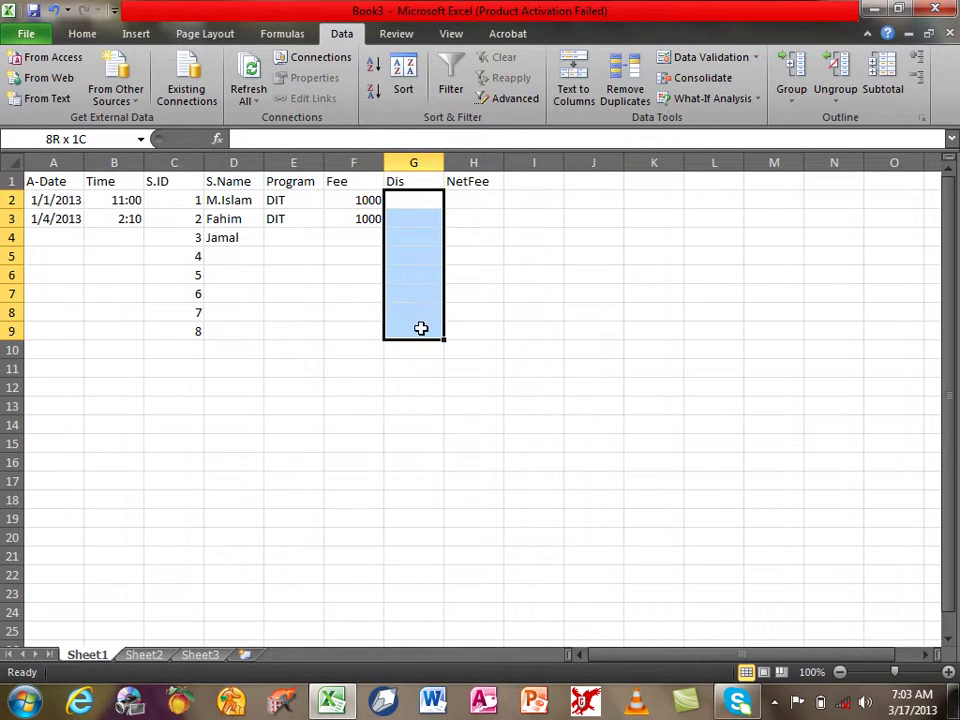
drag(359, 203, 362, 276)
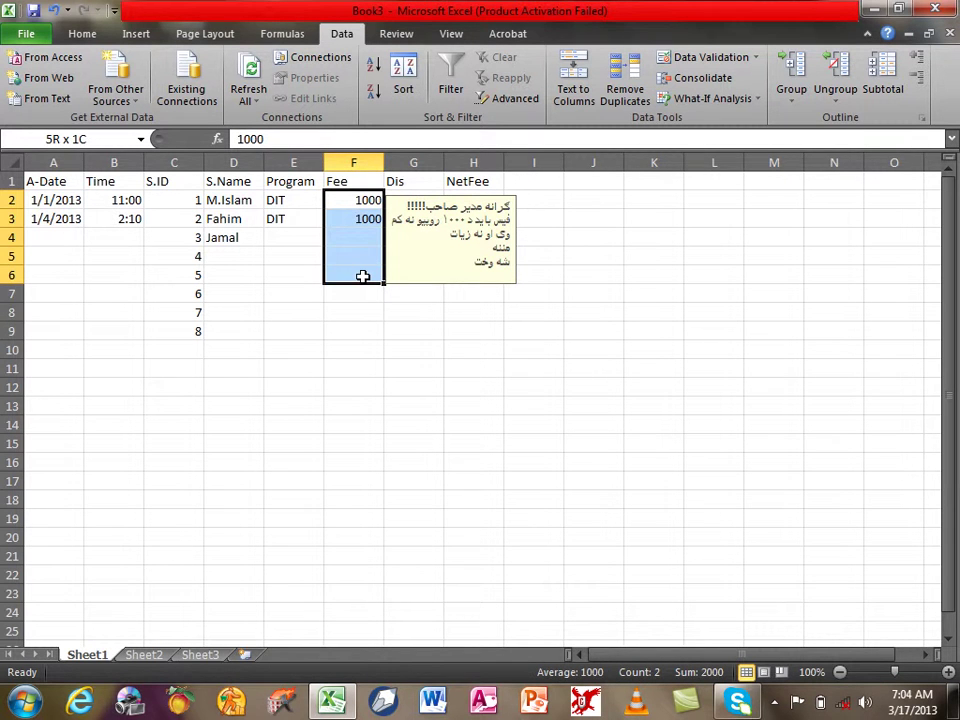
drag(362, 276, 365, 328)
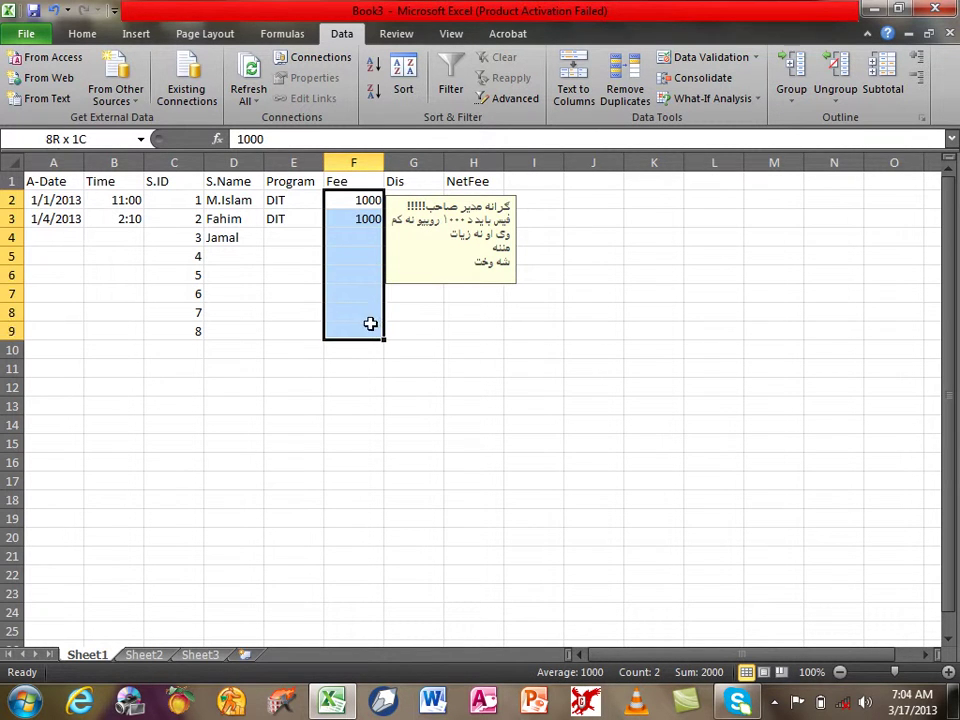
click(401, 192)
drag(401, 197, 405, 317)
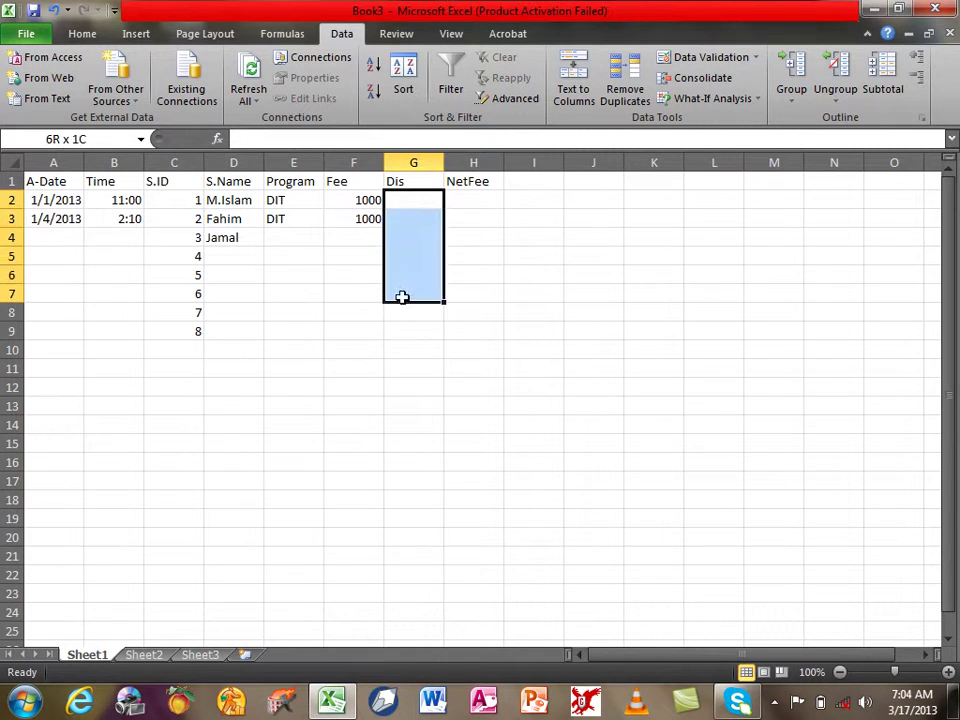
drag(407, 193, 407, 313)
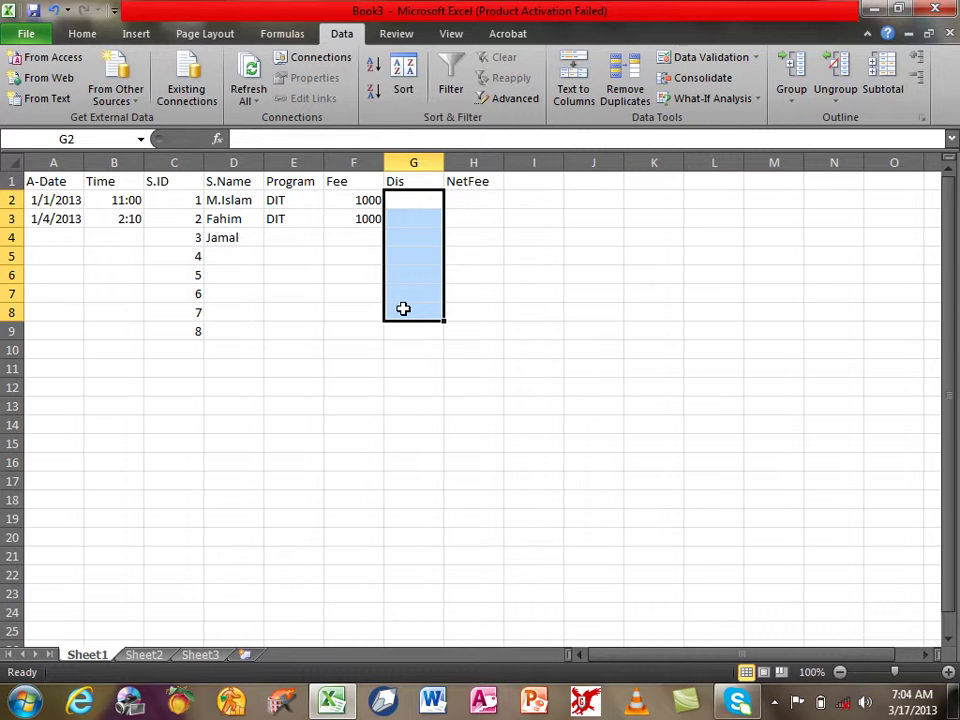
drag(411, 200, 423, 321)
Change the Dis cells' validation to a Custom formula rule using G2:G9 with >=
click(692, 58)
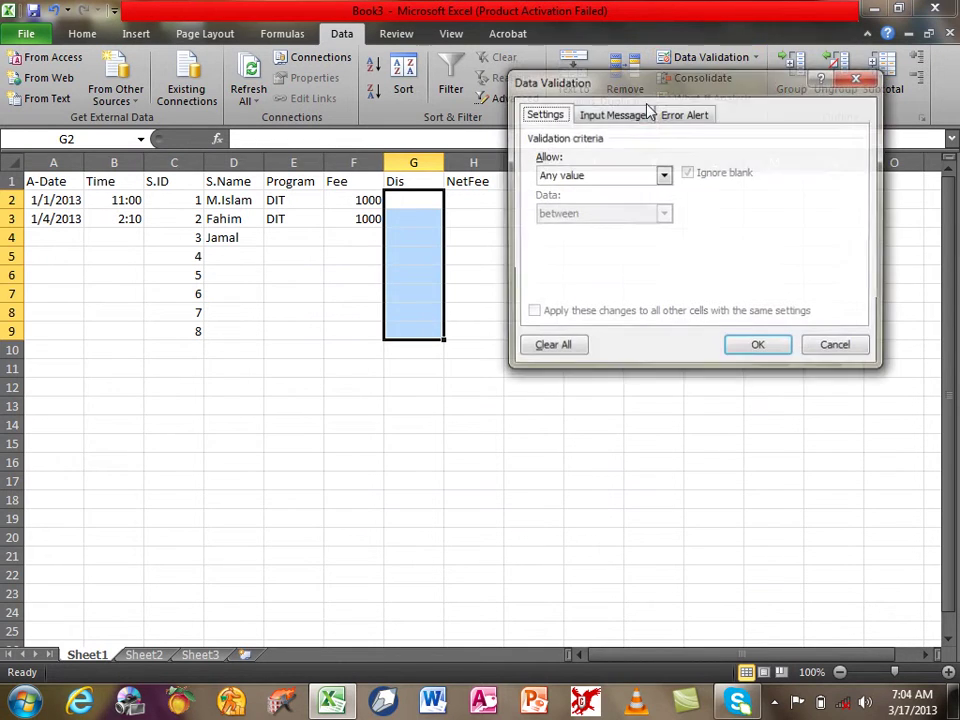
drag(618, 92, 667, 87)
click(648, 172)
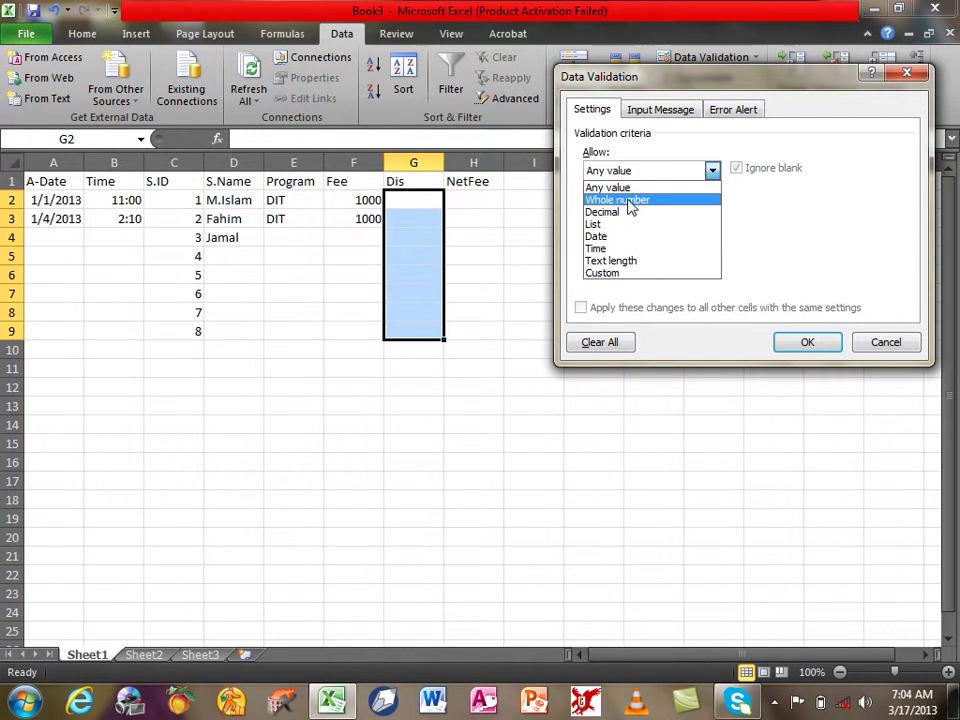
click(630, 203)
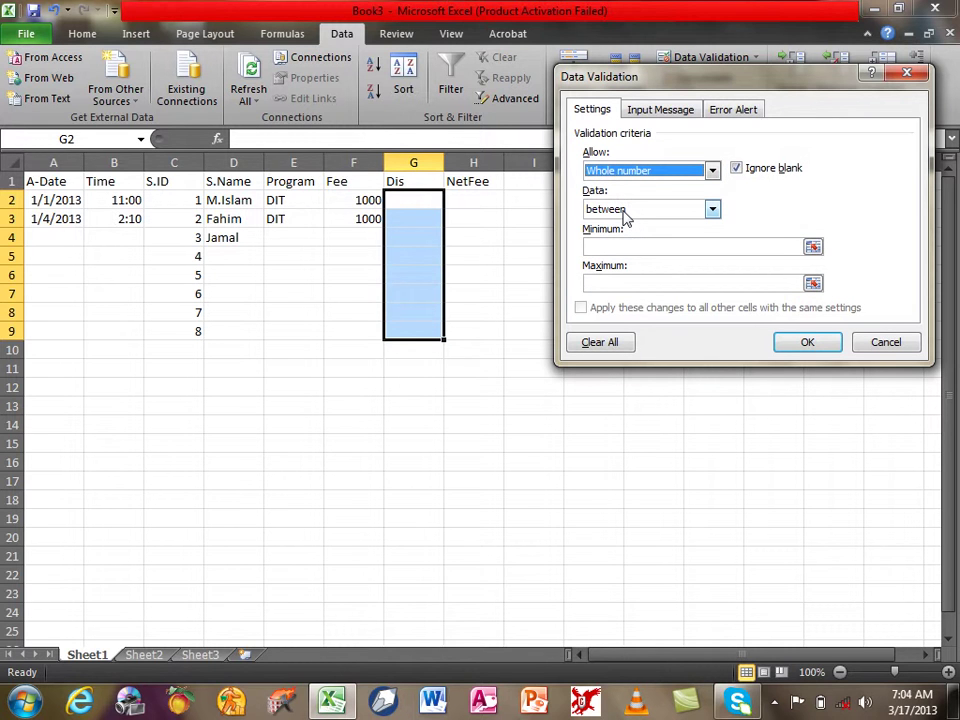
click(608, 245)
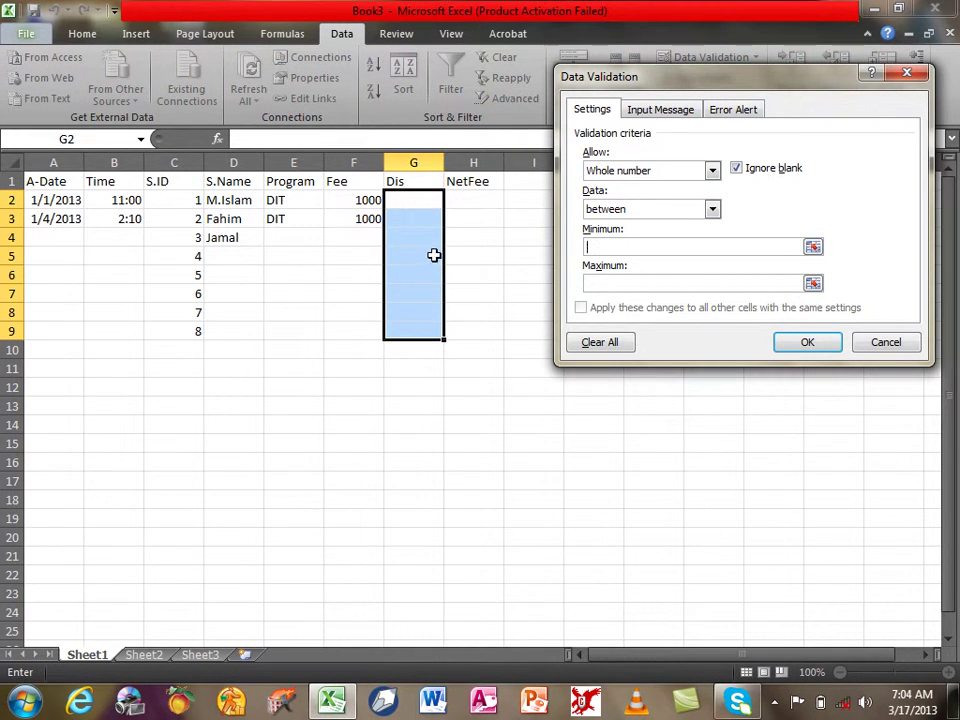
click(620, 170)
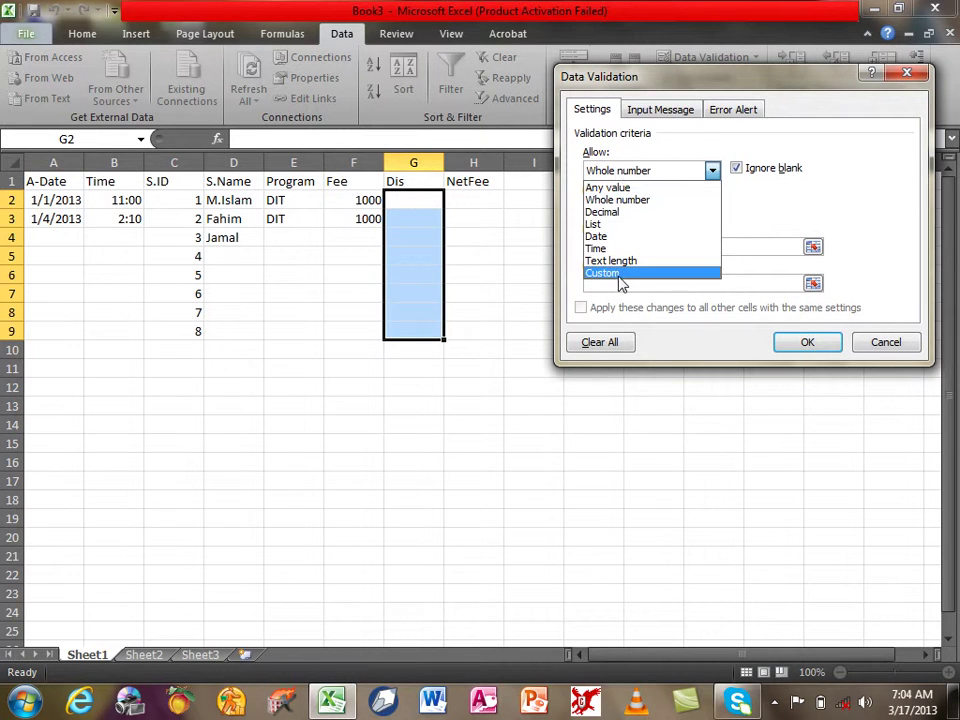
click(619, 275)
click(619, 247)
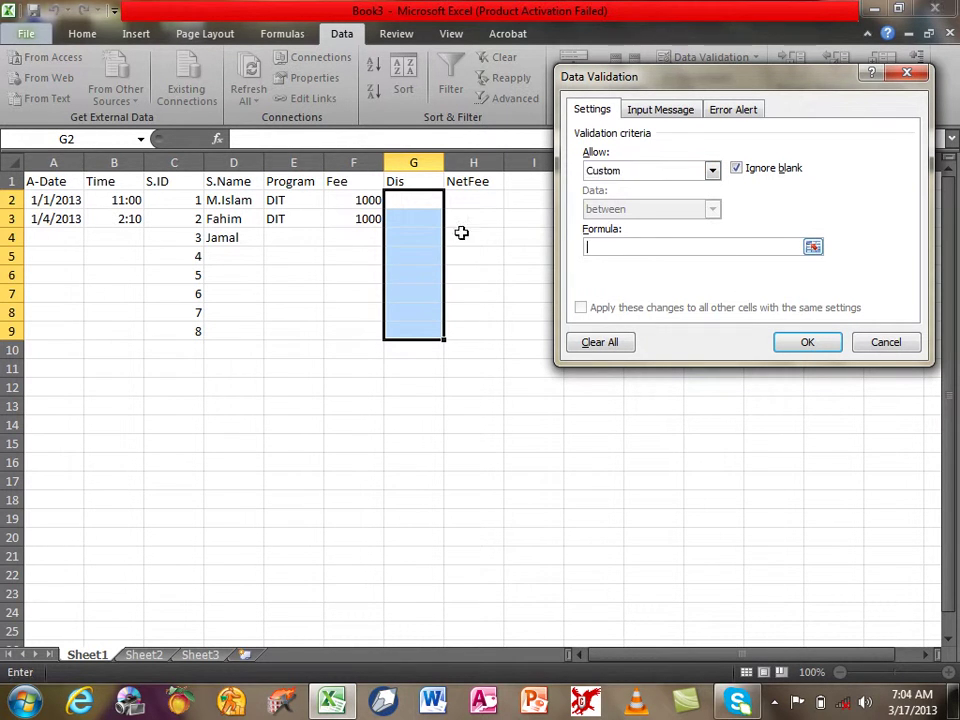
drag(412, 198, 410, 328)
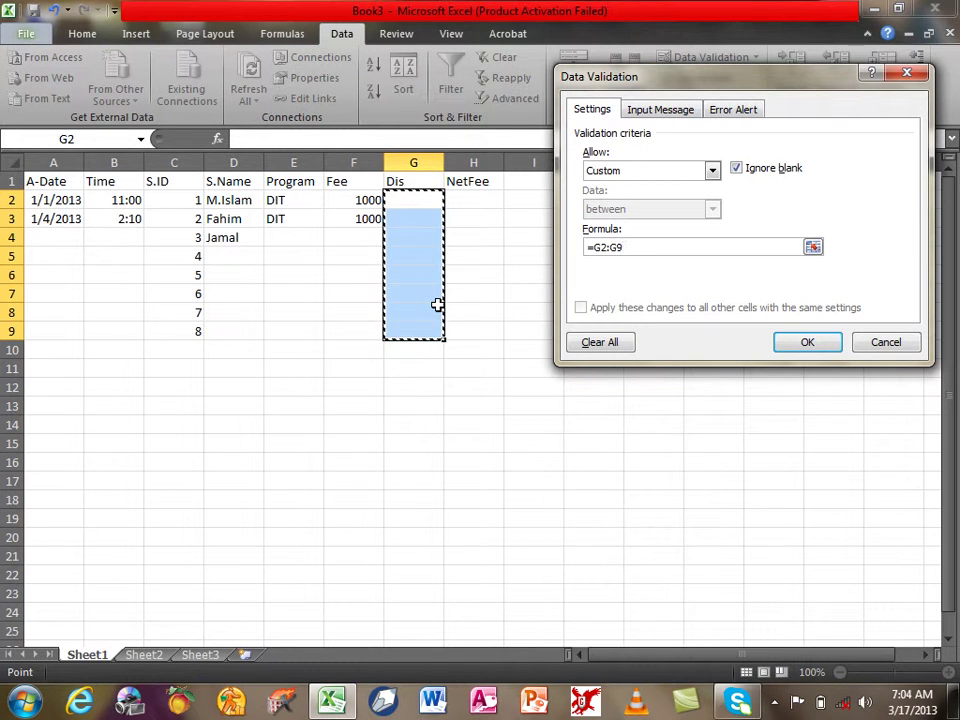
text(>=300)
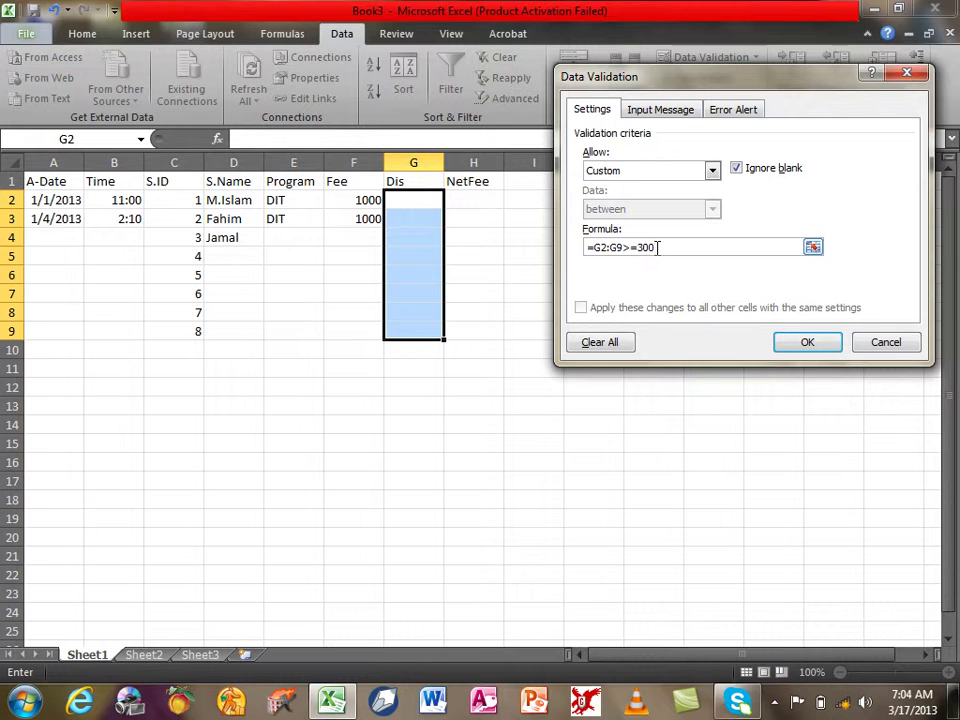
click(803, 342)
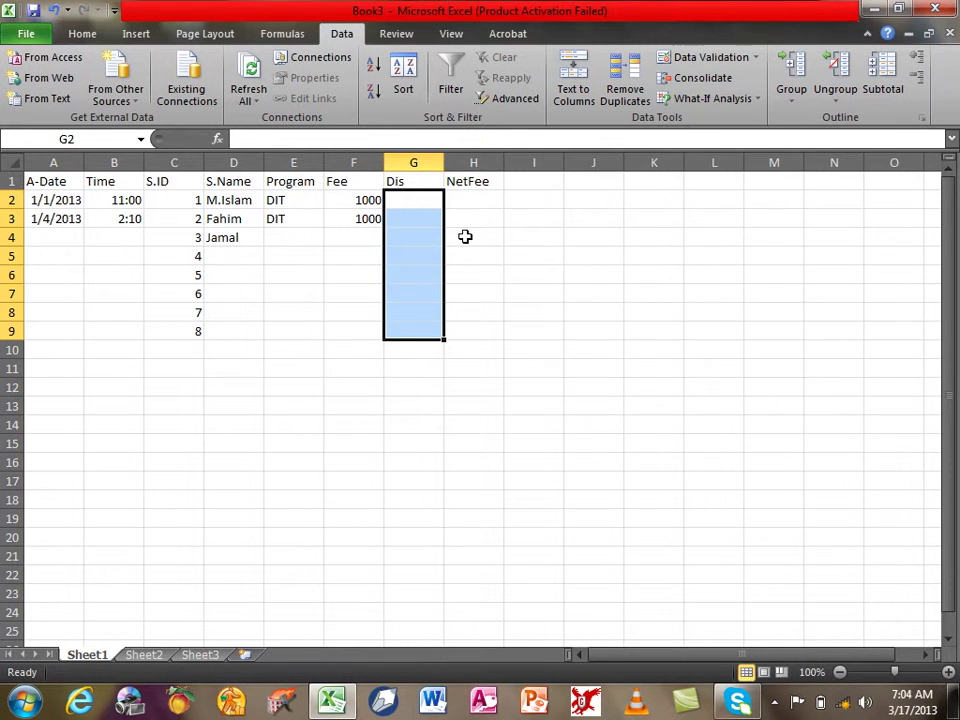
Test the rule by entering 100, then 400, in G2, and reselect G2:G9
click(412, 197)
text(100)
key(Return)
key(Return)
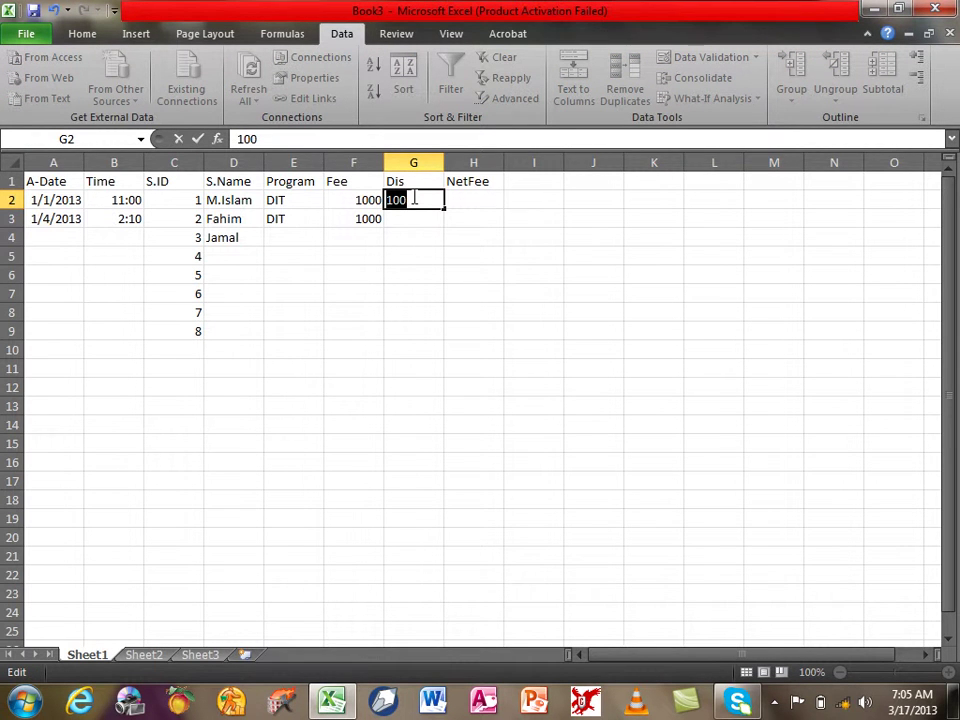
key(Escape)
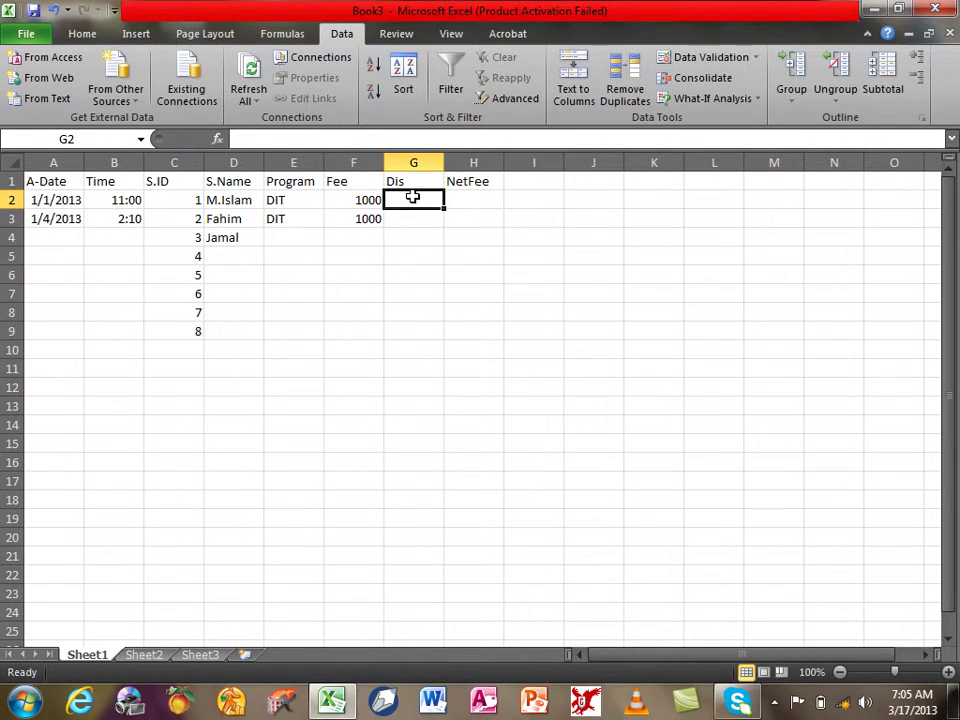
text(400)
key(Return)
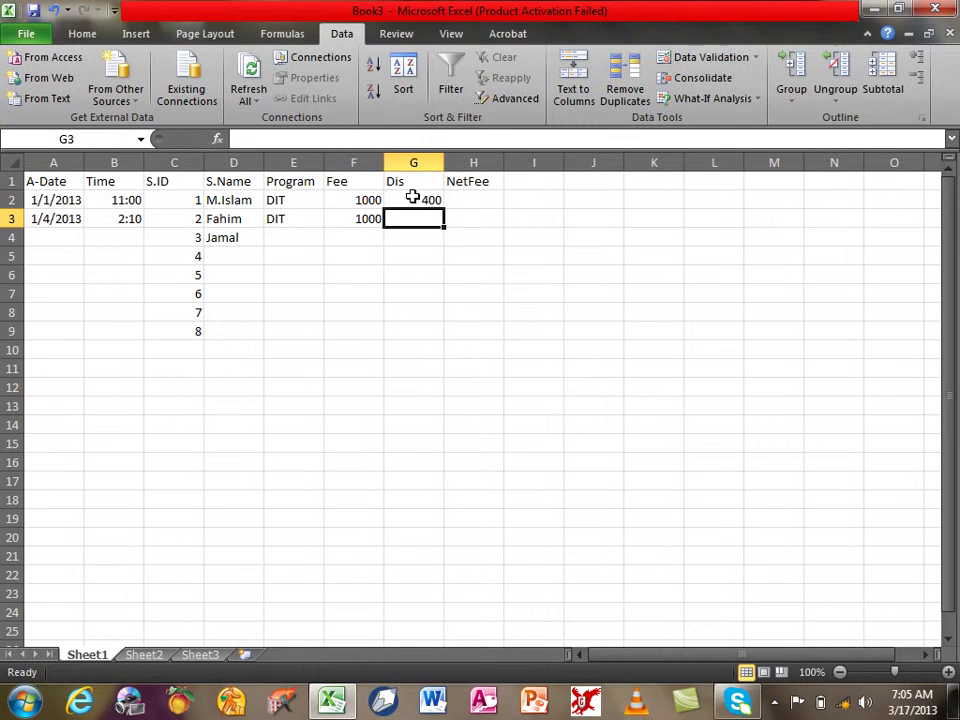
drag(413, 197, 418, 327)
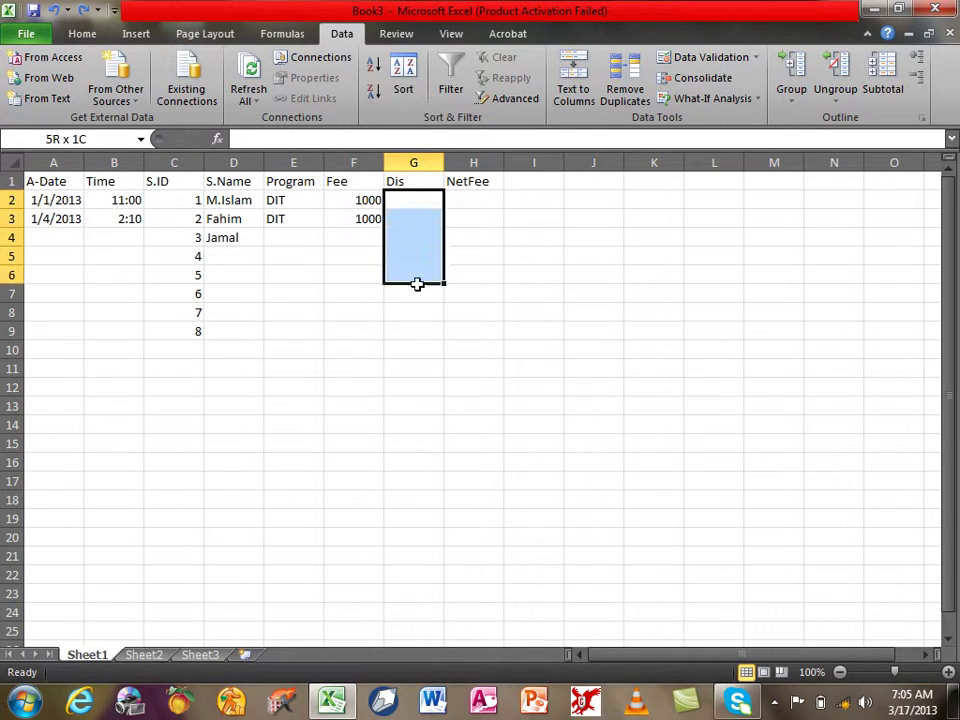
Correct the Dis validation formula to =G2:G9<=300
click(705, 57)
click(637, 247)
key(BackSpace)
text(<)
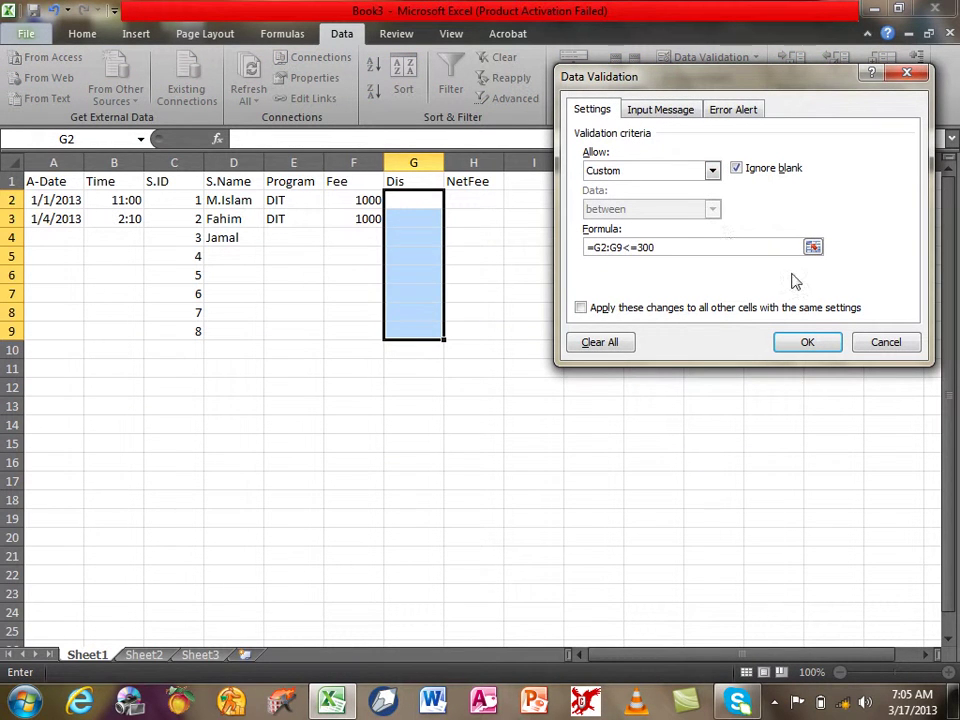
click(800, 343)
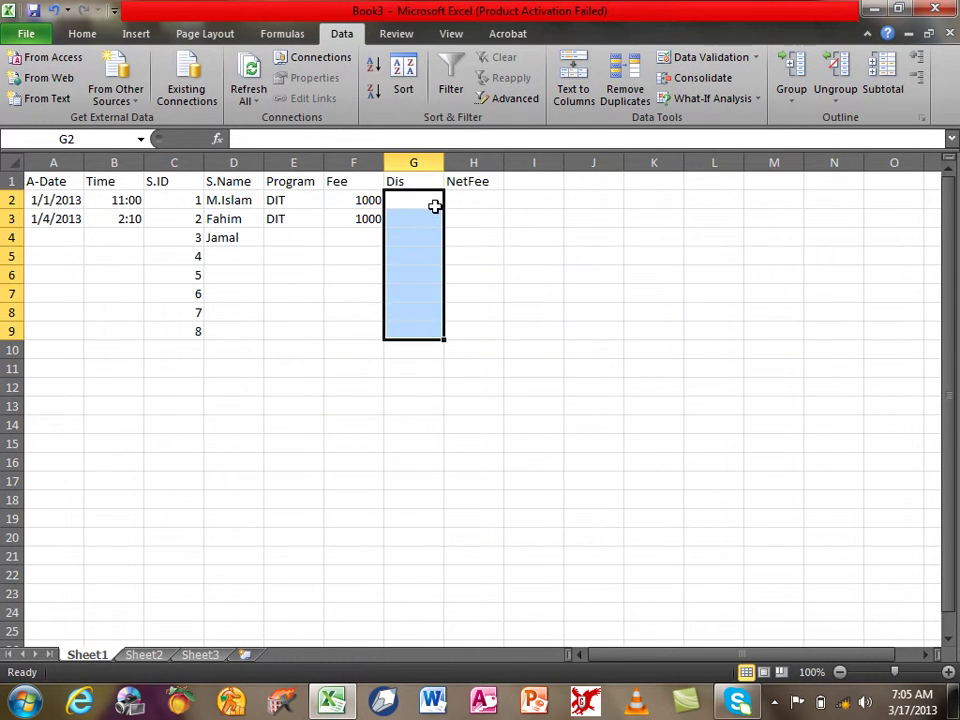
Enter discounts 100, 200 and 300 in G2, G3 and G4
click(434, 203)
text(100)
key(Return)
text(200)
key(Return)
text(300)
key(Return)
Confirm the 300 limit by trying 4000 and 350 in G5, both rejected
text(40)
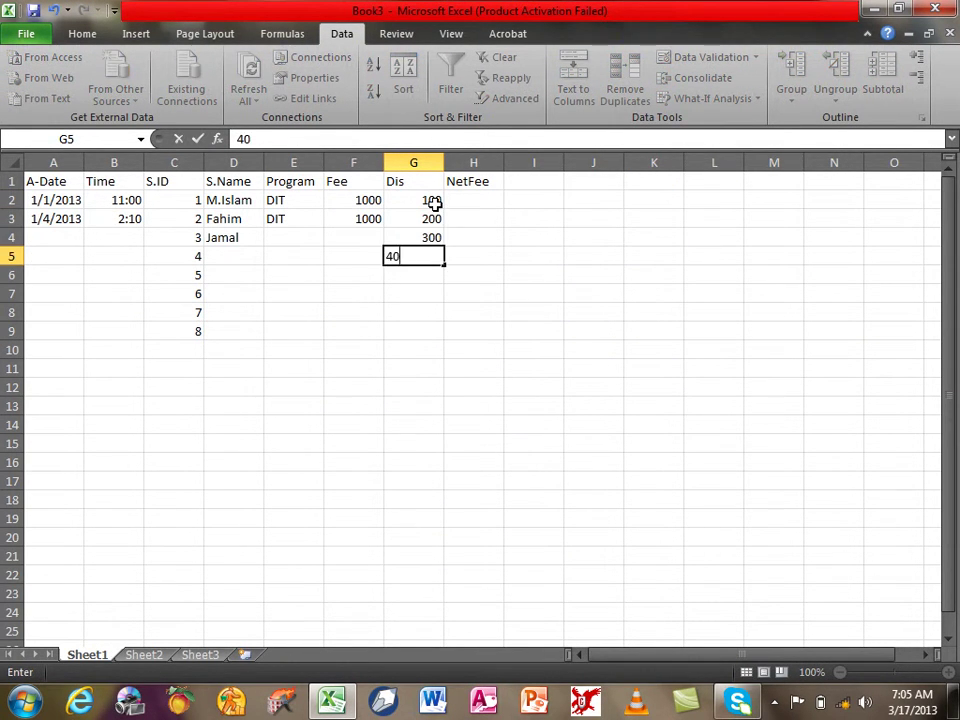
text(00)
key(Return)
key(Escape)
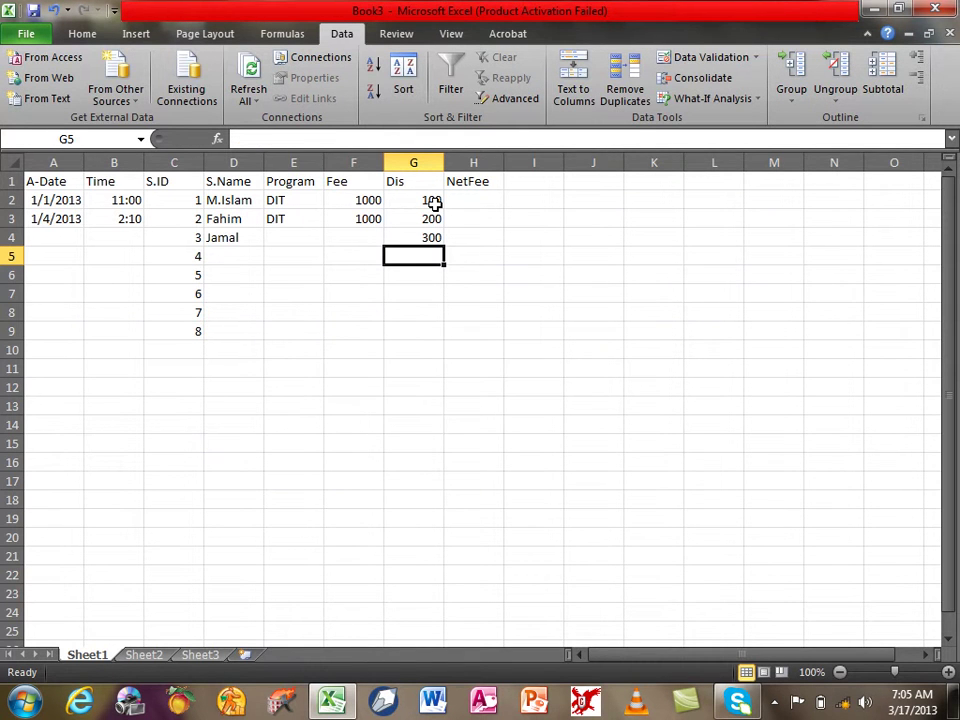
text(300)
key(Return)
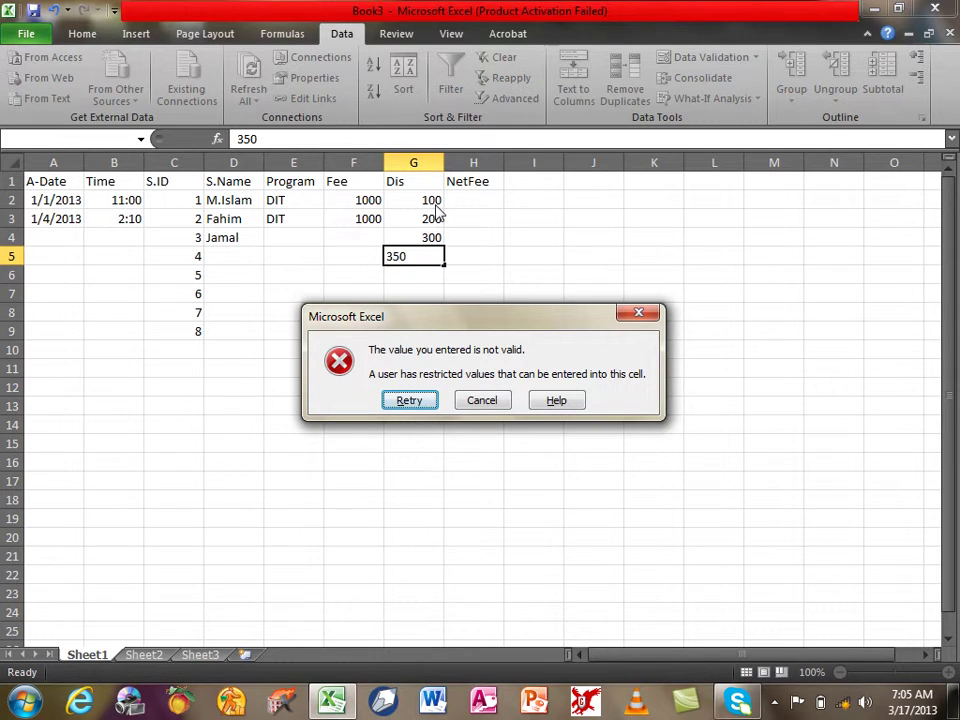
key(Escape)
key(Right)
key(Up)
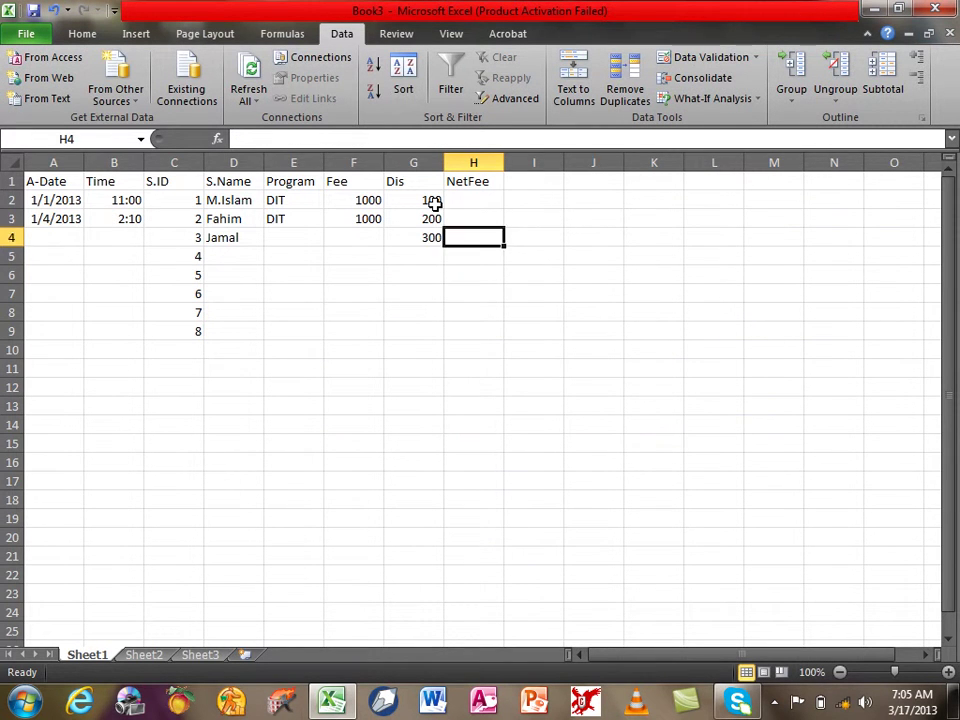
key(Up)
key(Up)
Enter the NetFee formula =F2-G2 in H2 and fill it down to H9
text(=)
click(355, 201)
text(-)
key(Left)
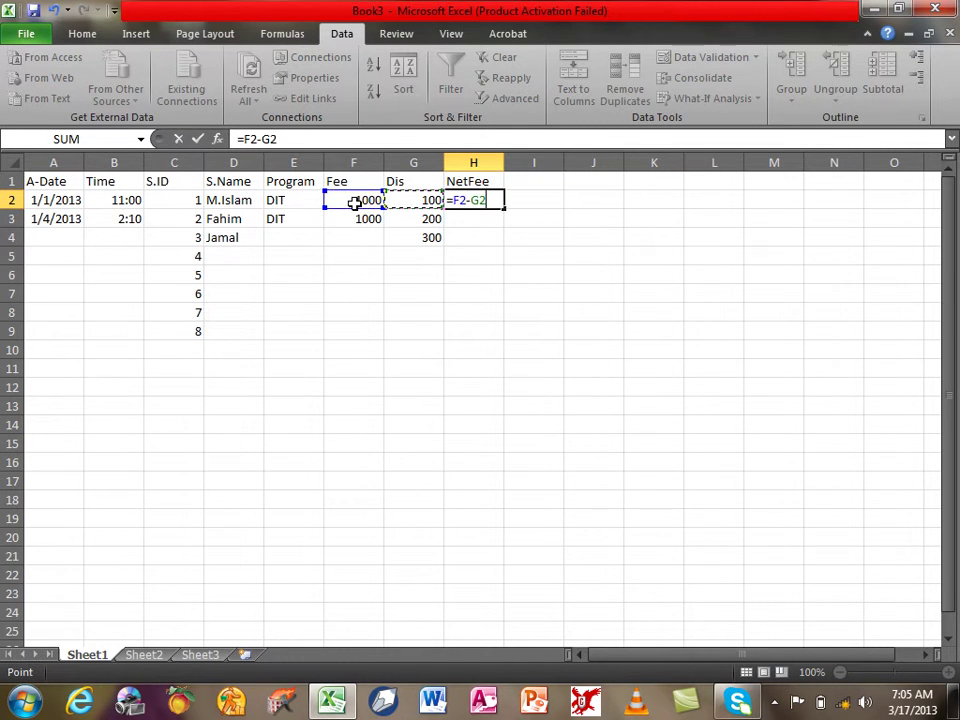
key(Return)
key(Up)
key(shift+Down)
key(shift+Down)
key(shift+Down)
key(shift+Down)
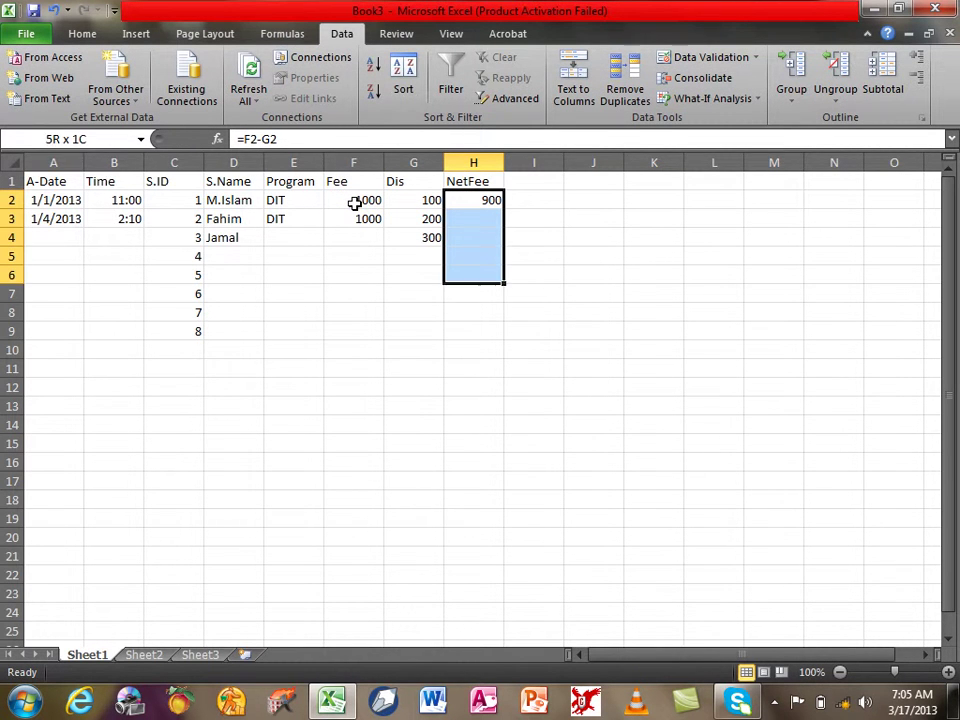
key(shift+Down)
key(shift+Down)
key(shift+Down)
key(ctrl+d)
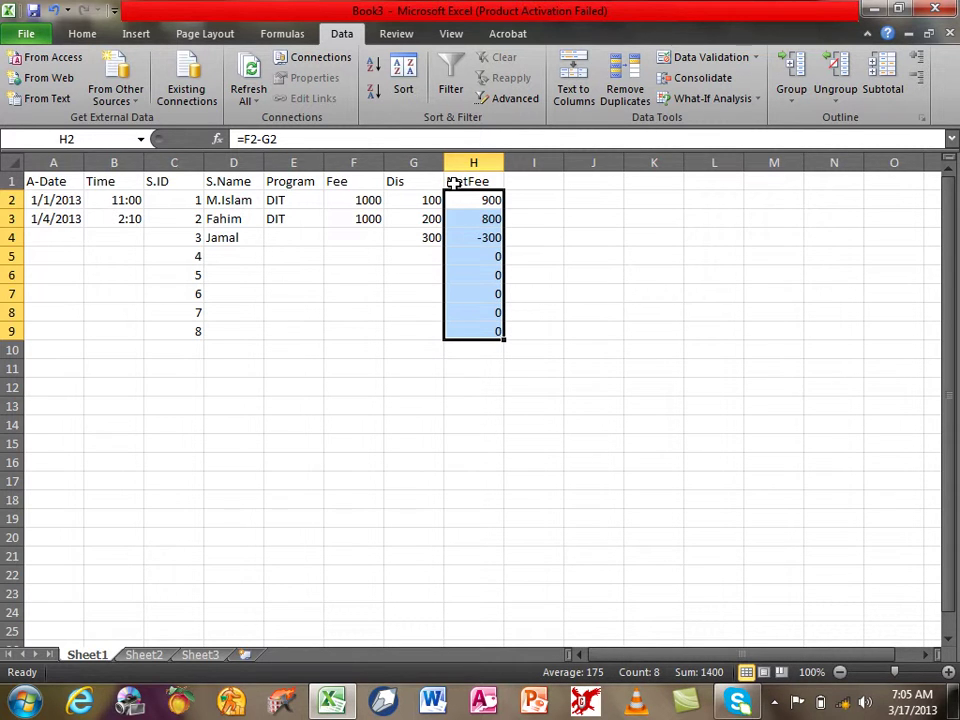
Center the header row A1:H1 horizontally and vertically
drag(453, 182, 58, 181)
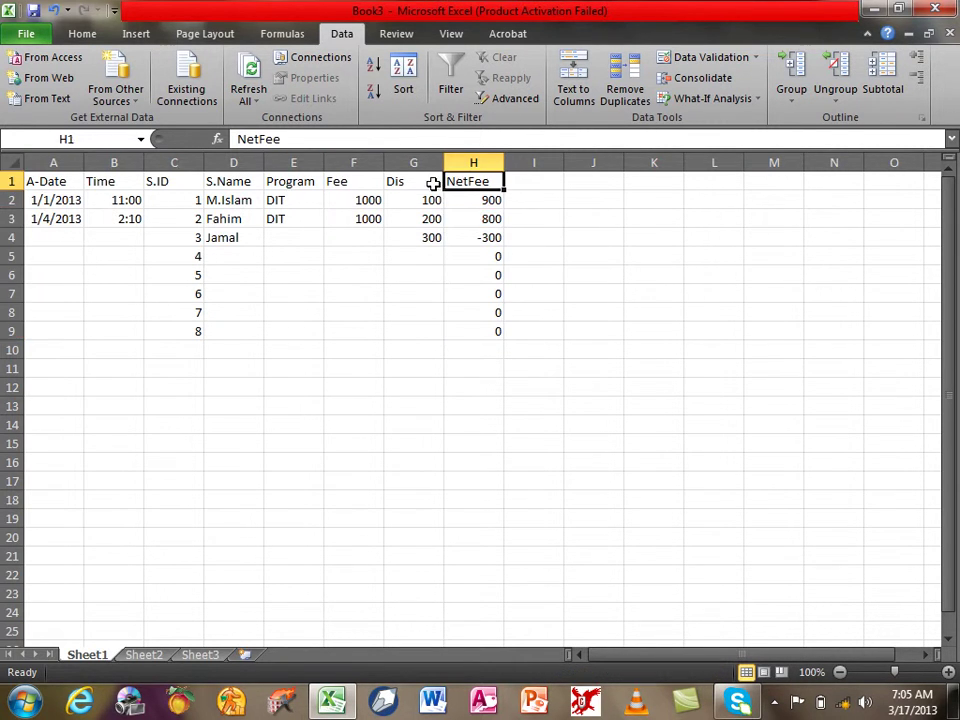
click(83, 34)
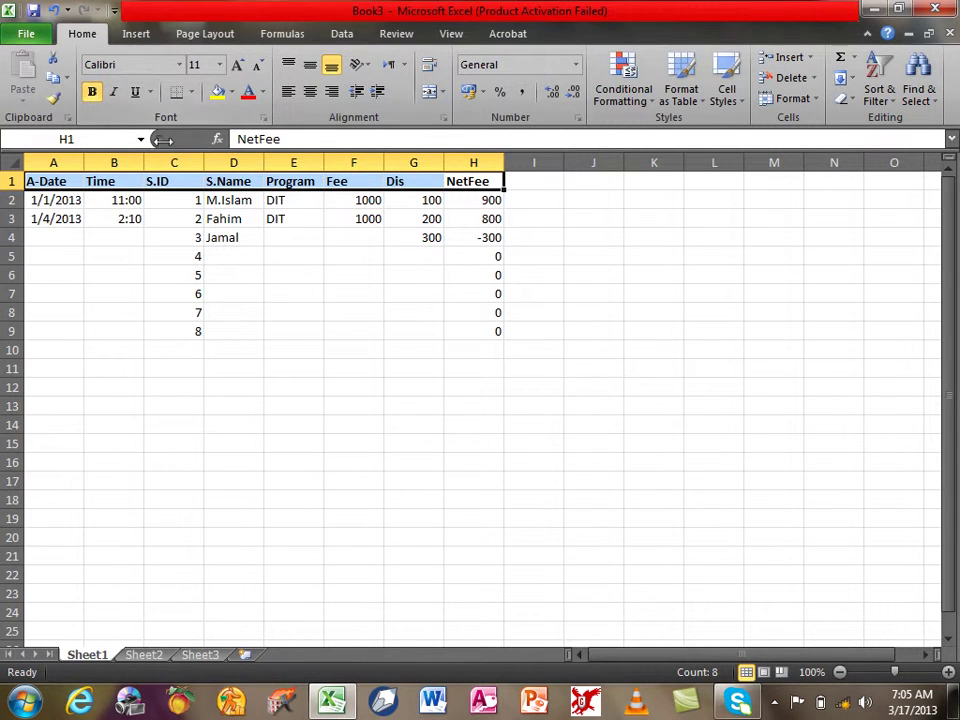
click(310, 91)
click(310, 64)
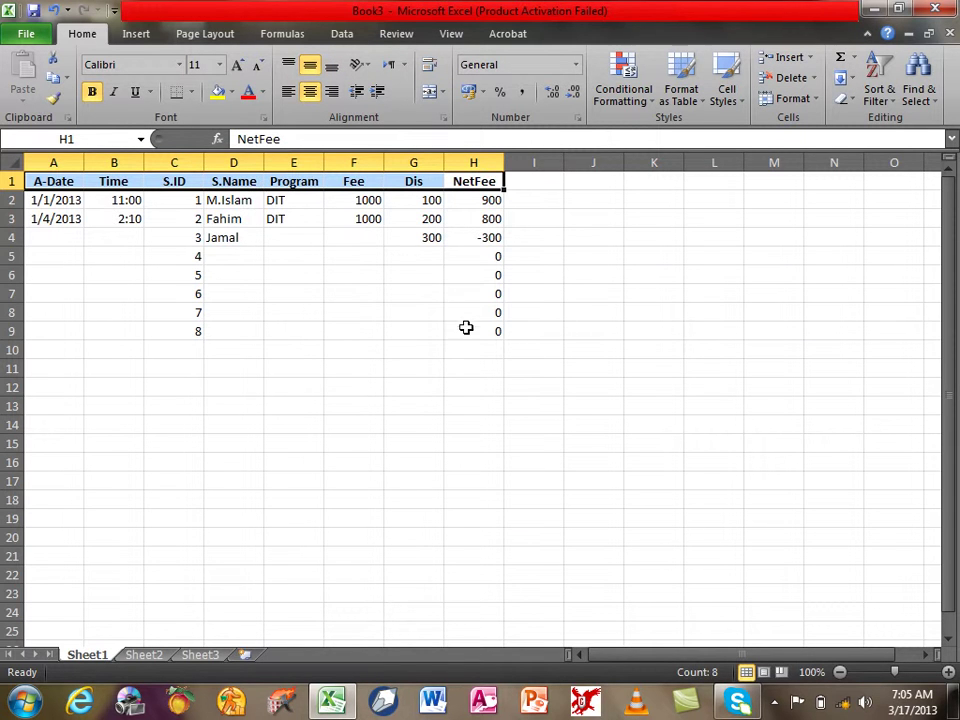
Left-align and middle-align the whole table A1:H9
drag(466, 328, 70, 168)
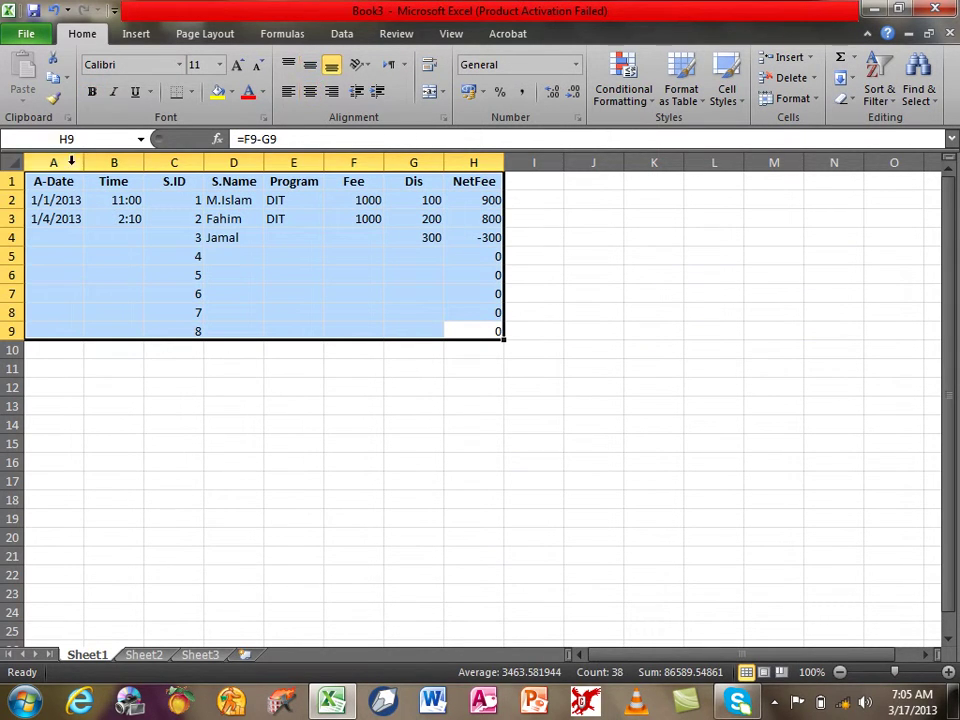
click(288, 91)
click(312, 66)
click(240, 272)
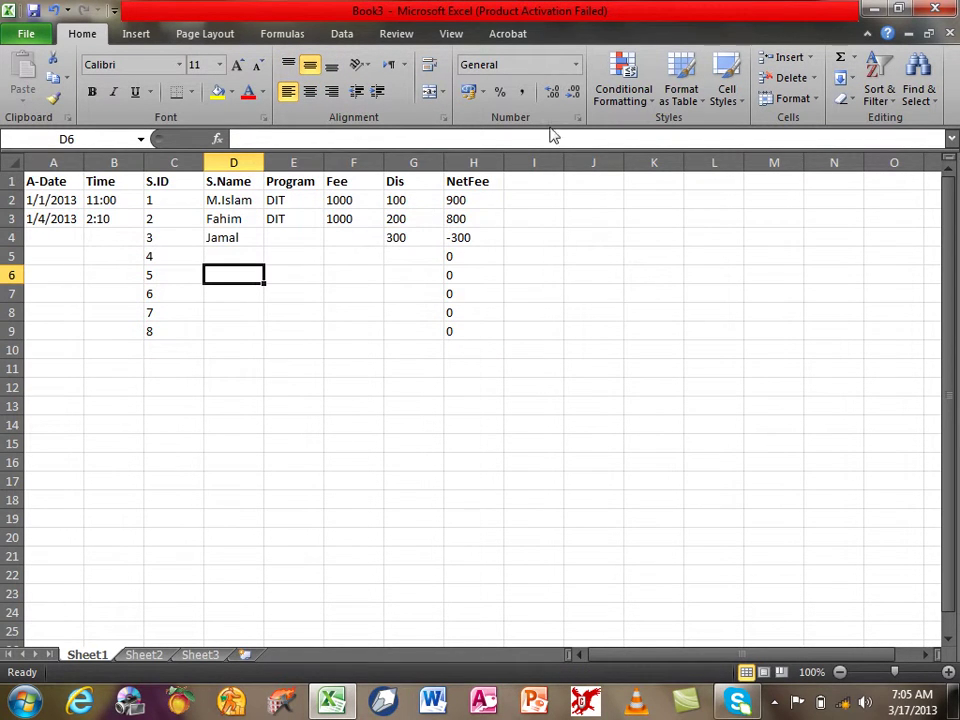
click(338, 33)
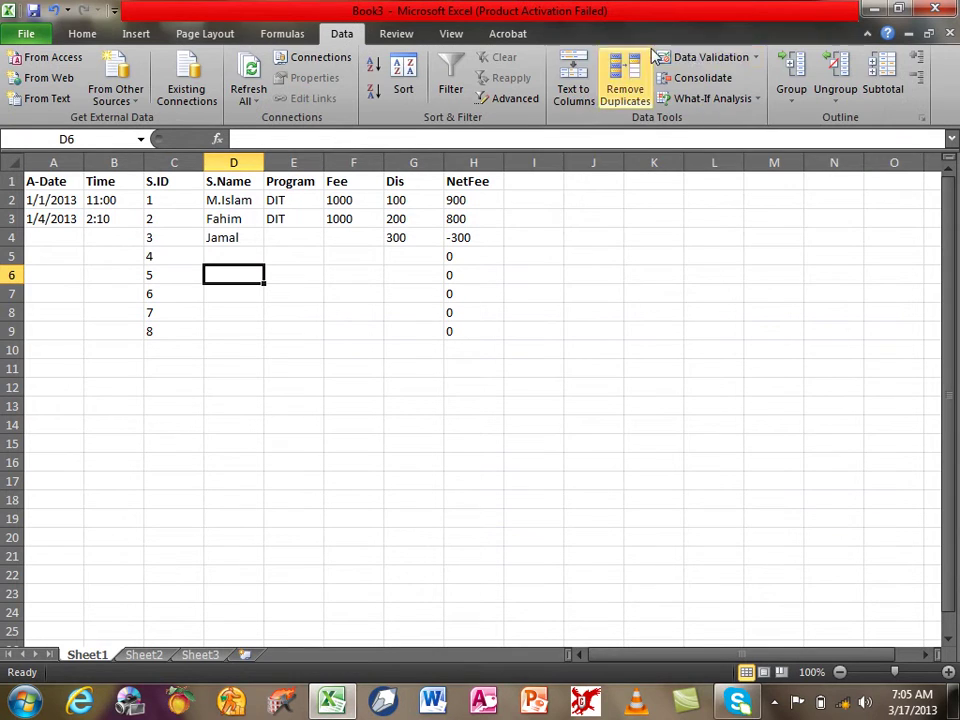
click(688, 57)
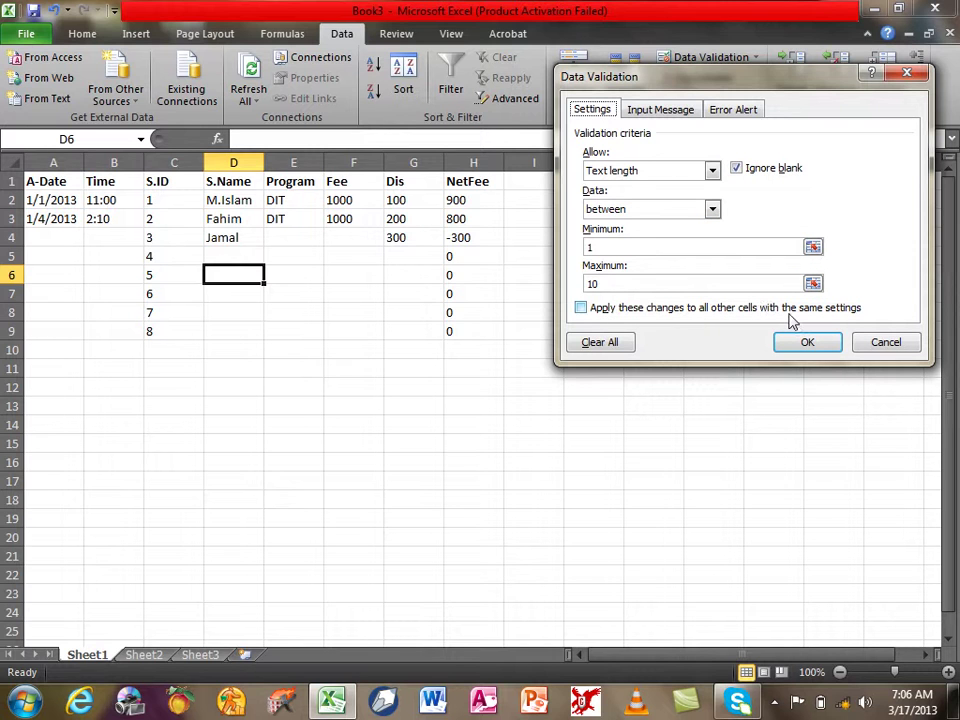
click(884, 340)
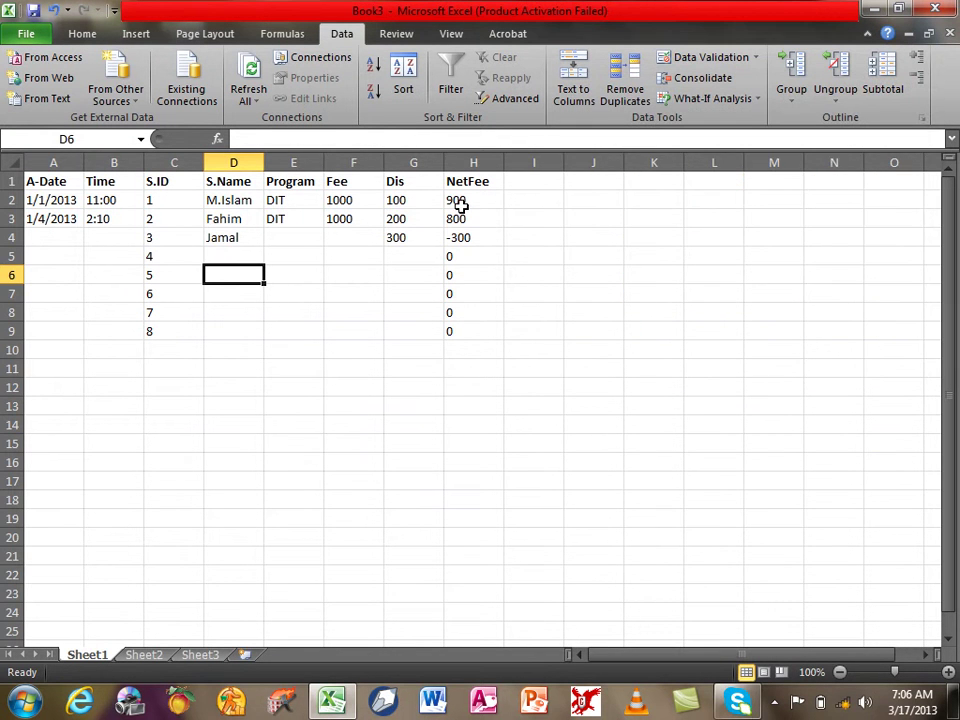
drag(415, 197, 414, 220)
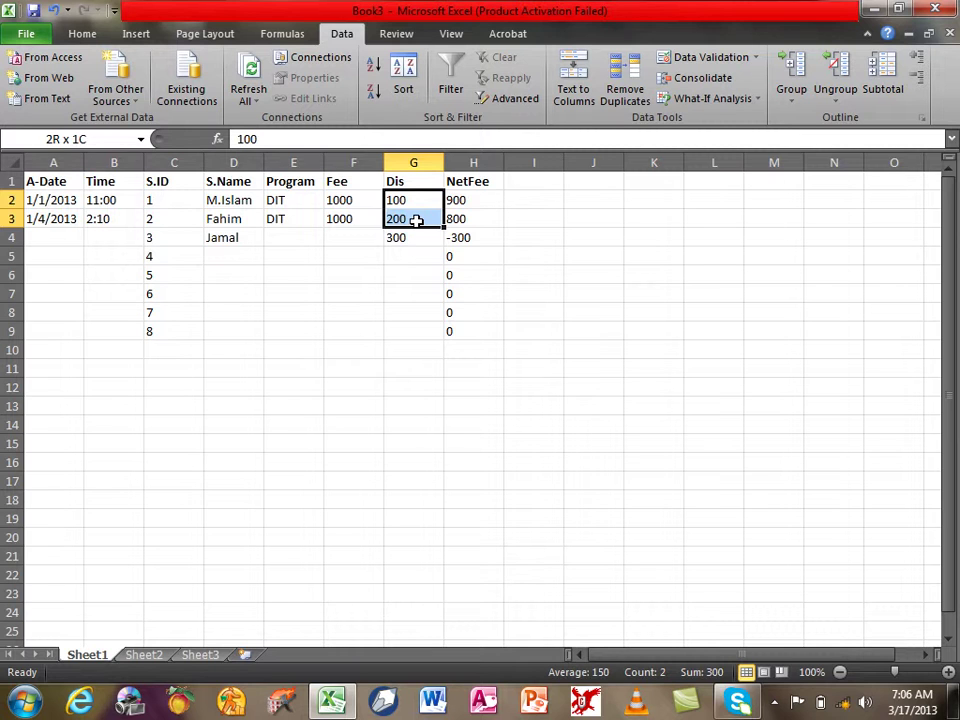
mouse_move(416, 220)
mouse_down()
mouse_move(416, 238)
mouse_move(417, 204)
mouse_up()
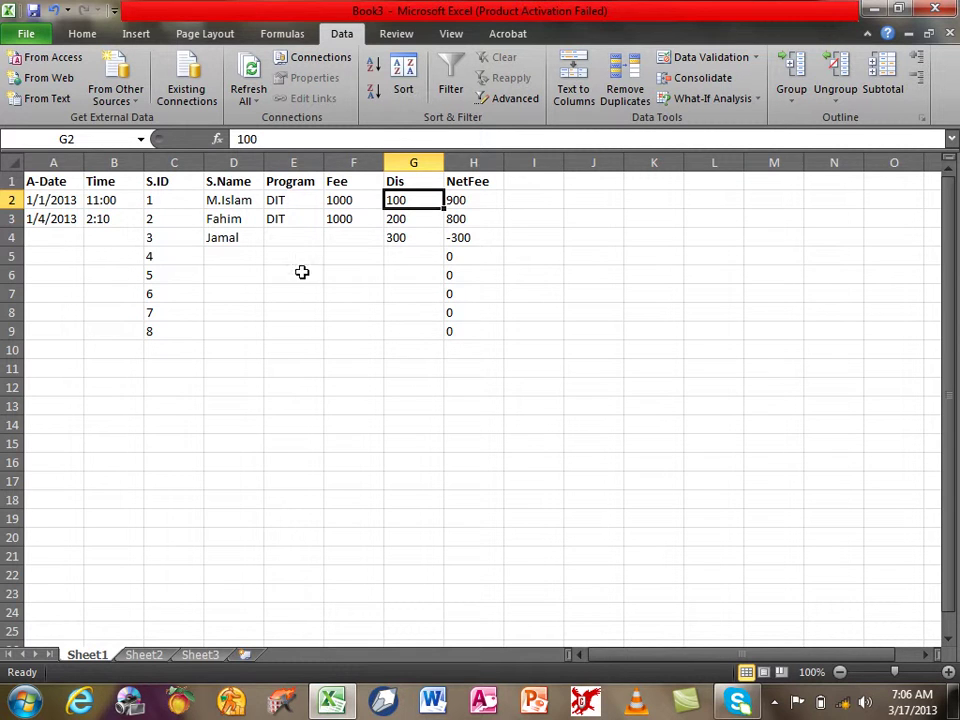
drag(281, 200, 284, 233)
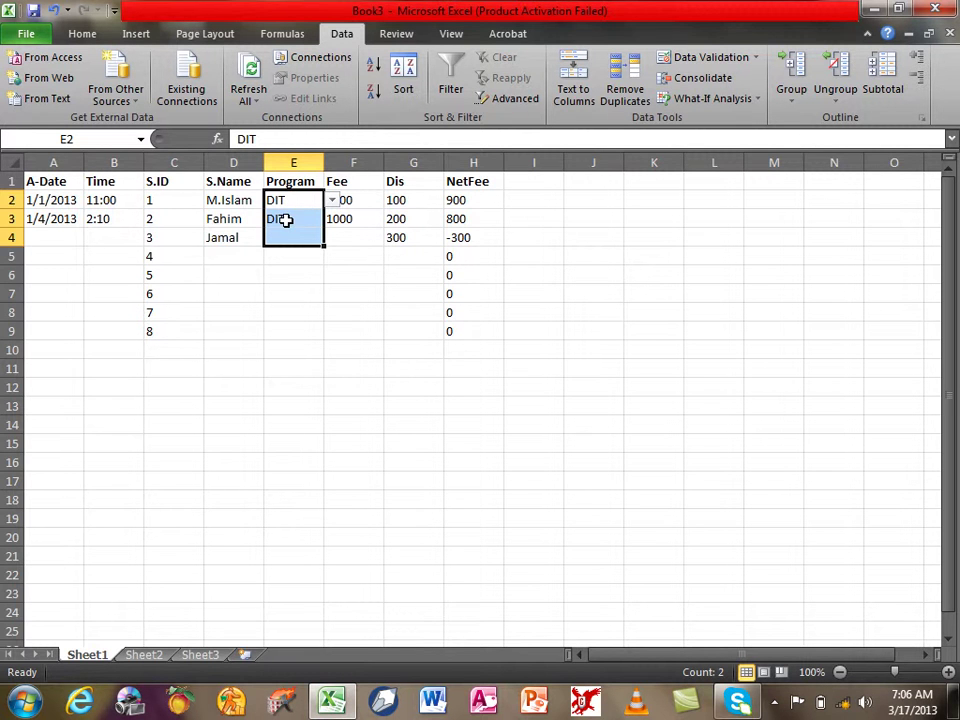
Extend the Program list source to DIT,CIT,Internet,Hardware in Data Validation
click(698, 60)
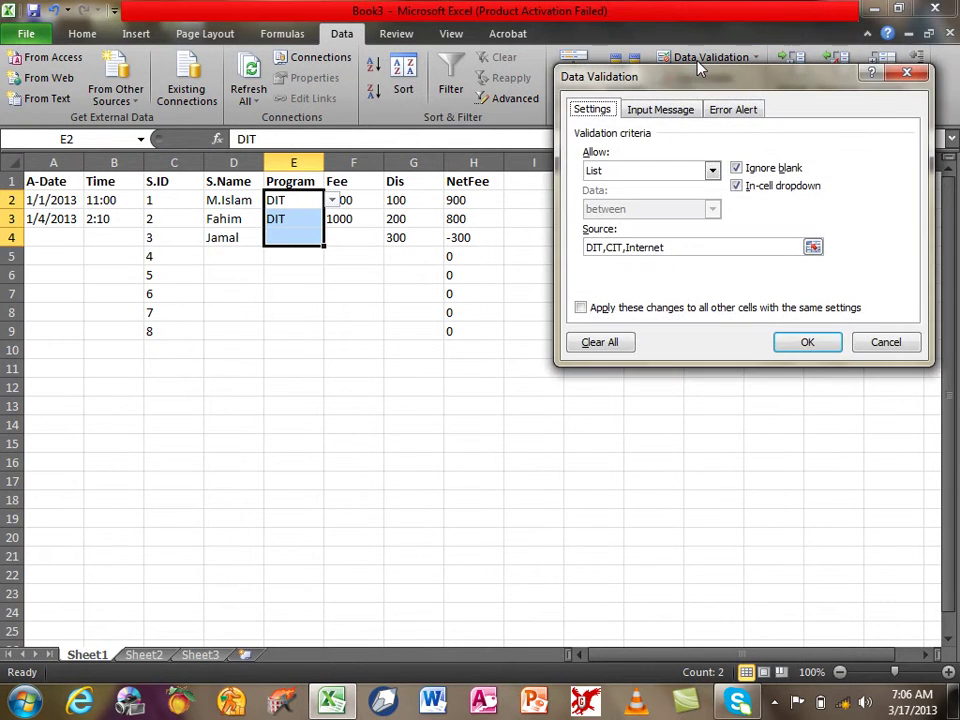
click(680, 249)
text(,Hardwar)
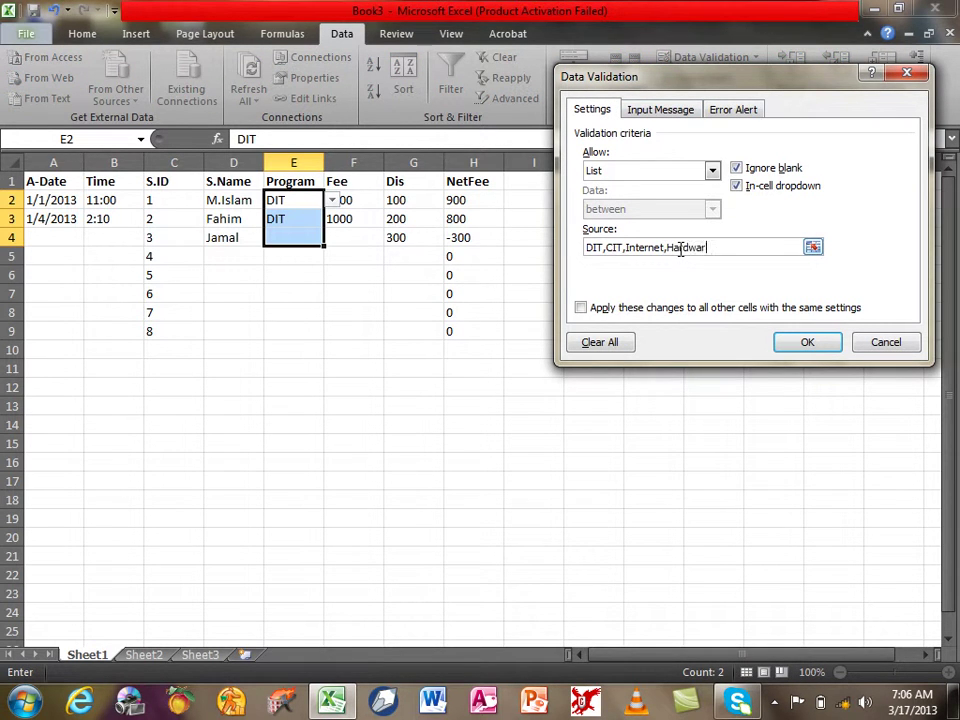
text(e)
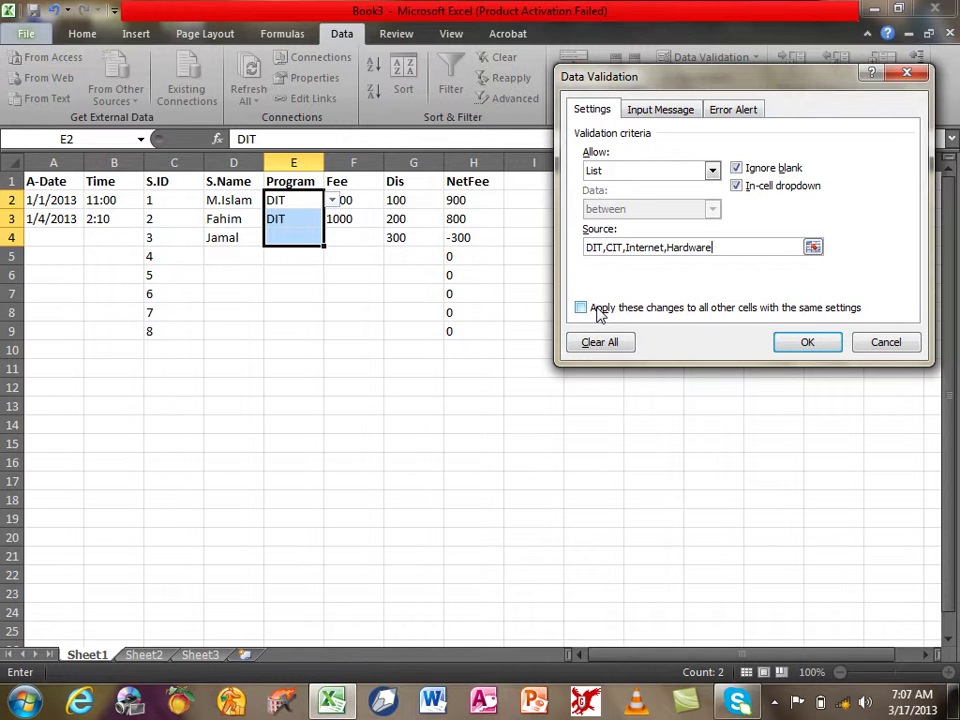
Apply the DIT, CIT, Internet, Hardware list rule to all same-setting Program cells and confirm
click(598, 313)
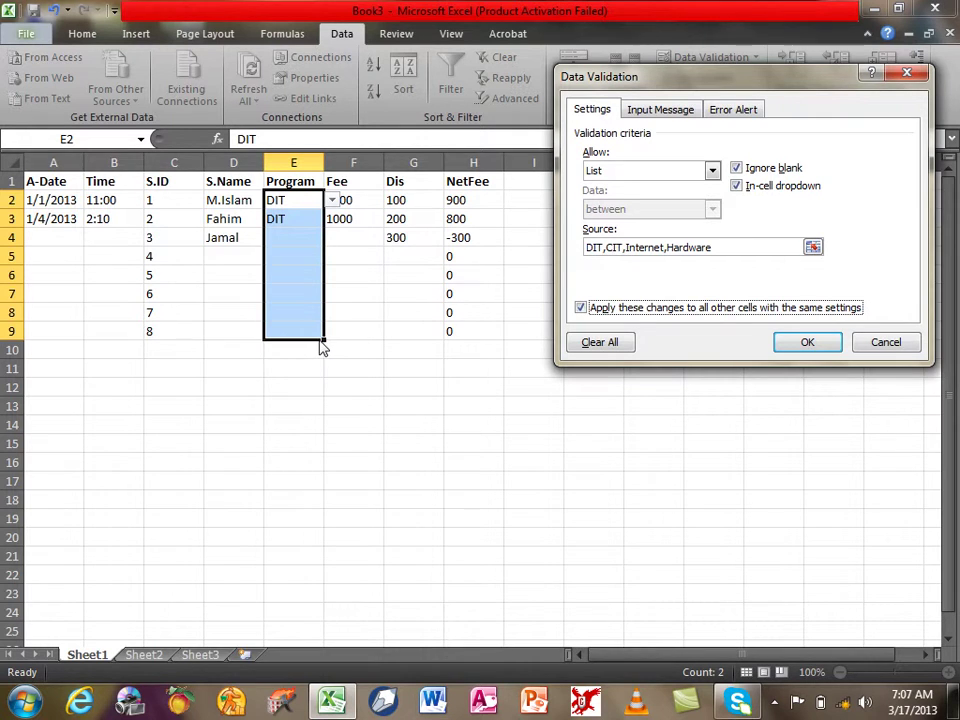
click(637, 309)
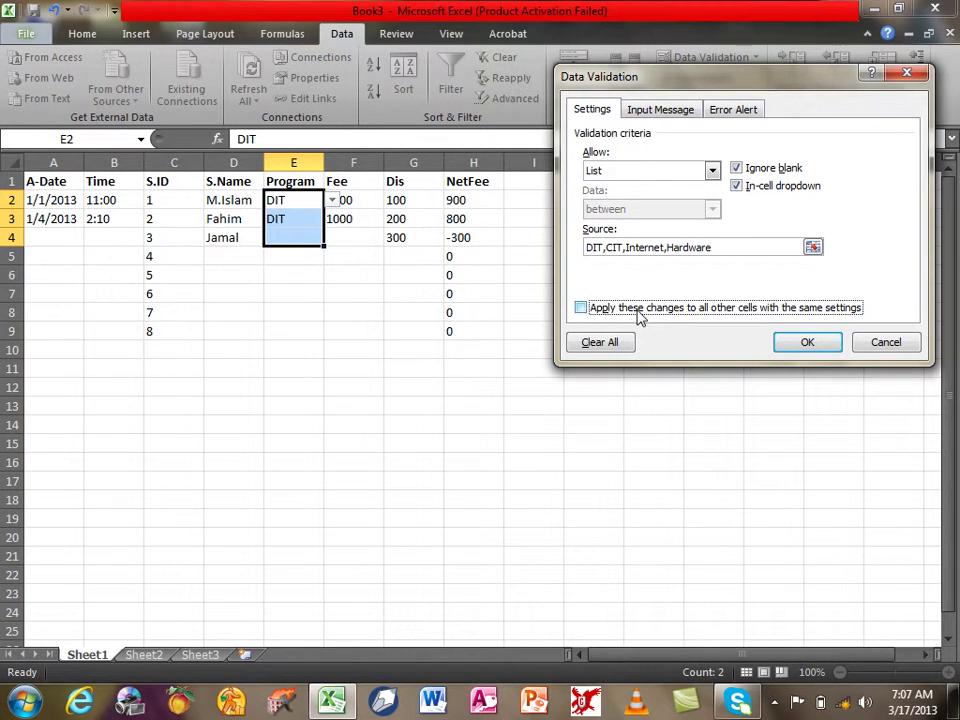
click(641, 309)
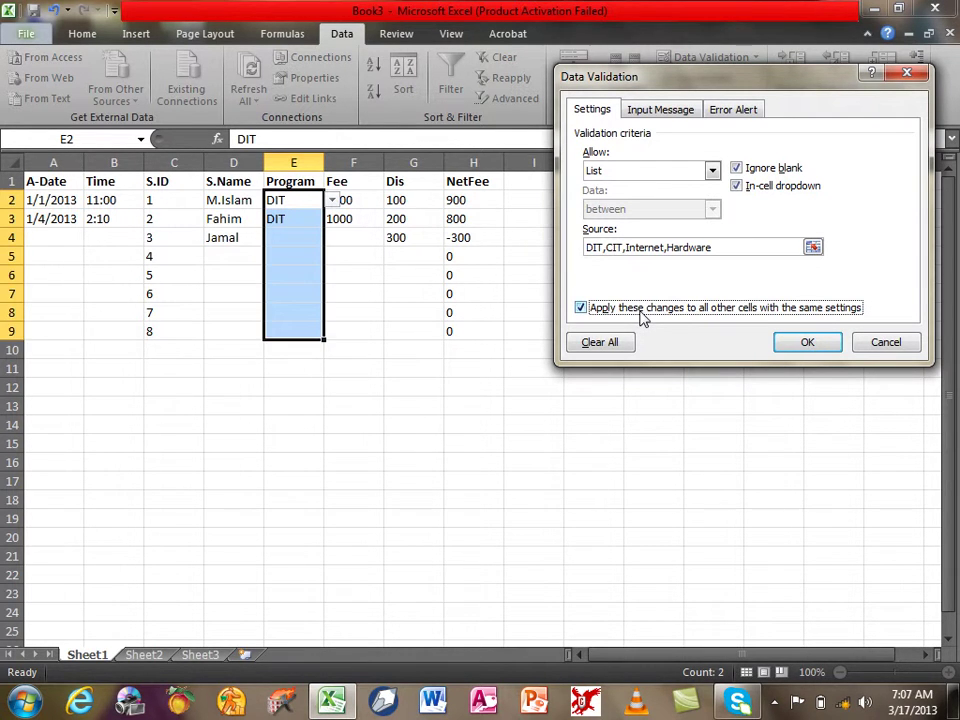
click(800, 345)
Enter Hardware in E4 after the lowercase 'hardware' is rejected, then review and cancel its validation
click(301, 235)
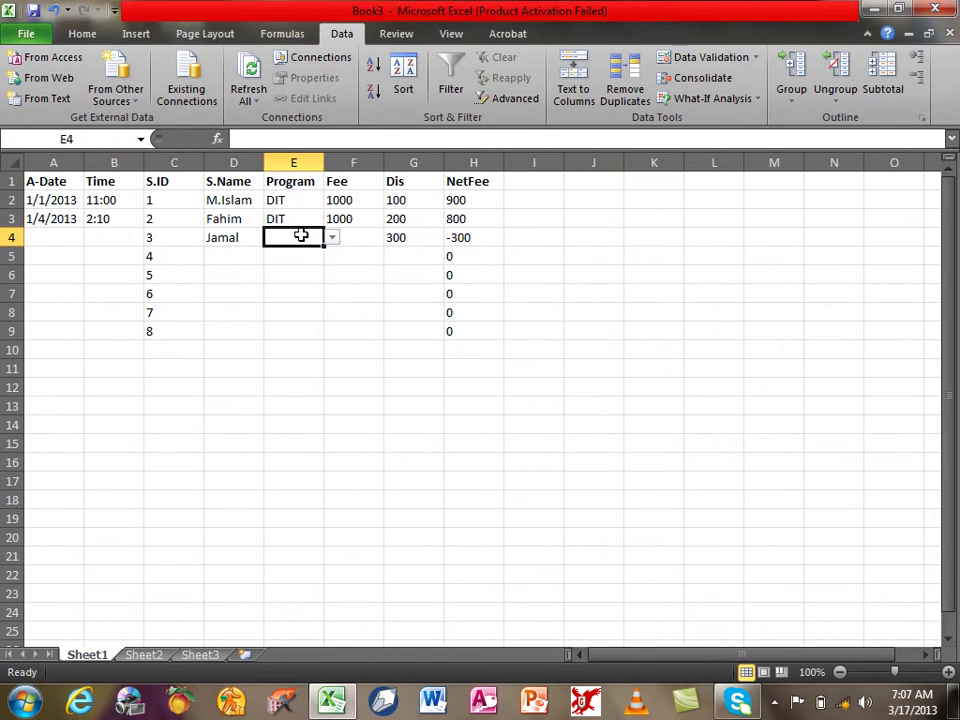
text(hardware)
key(Return)
key(Escape)
text(Hardware)
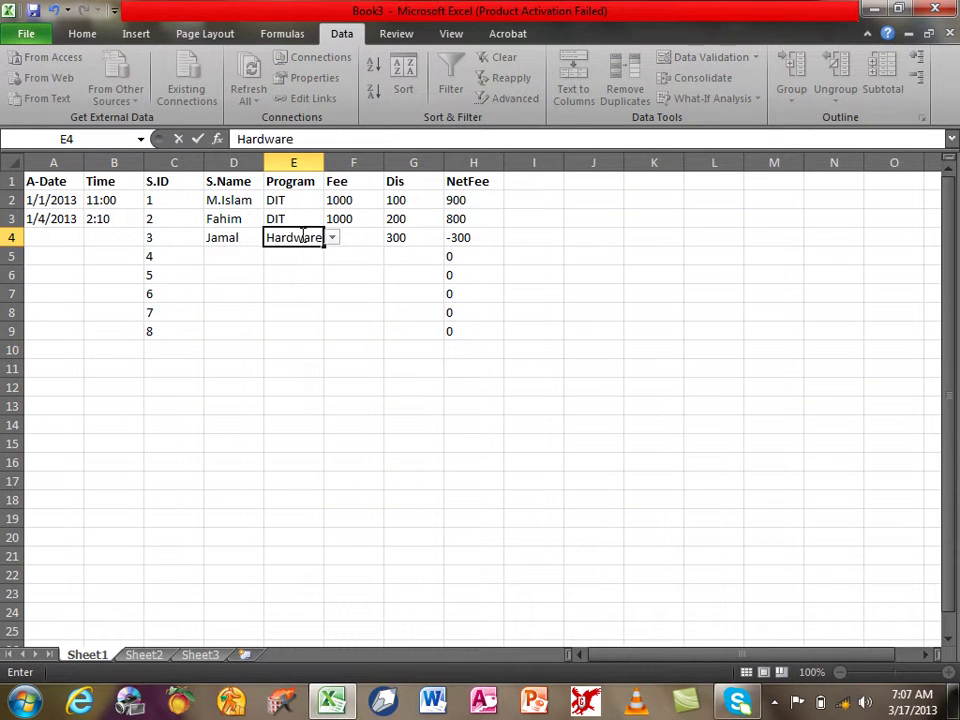
key(Return)
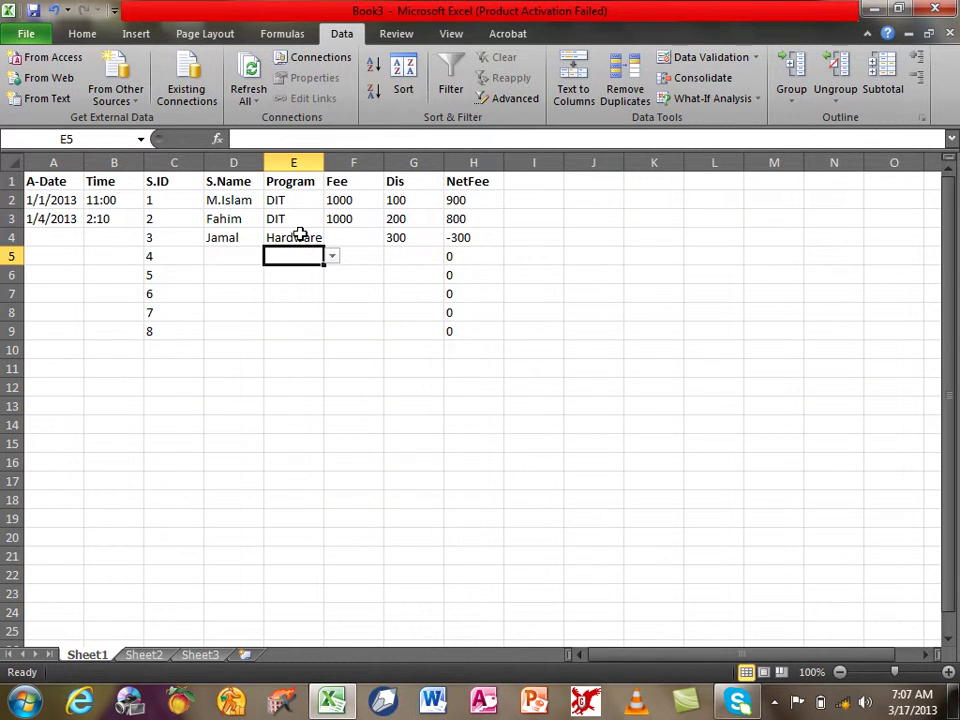
click(670, 57)
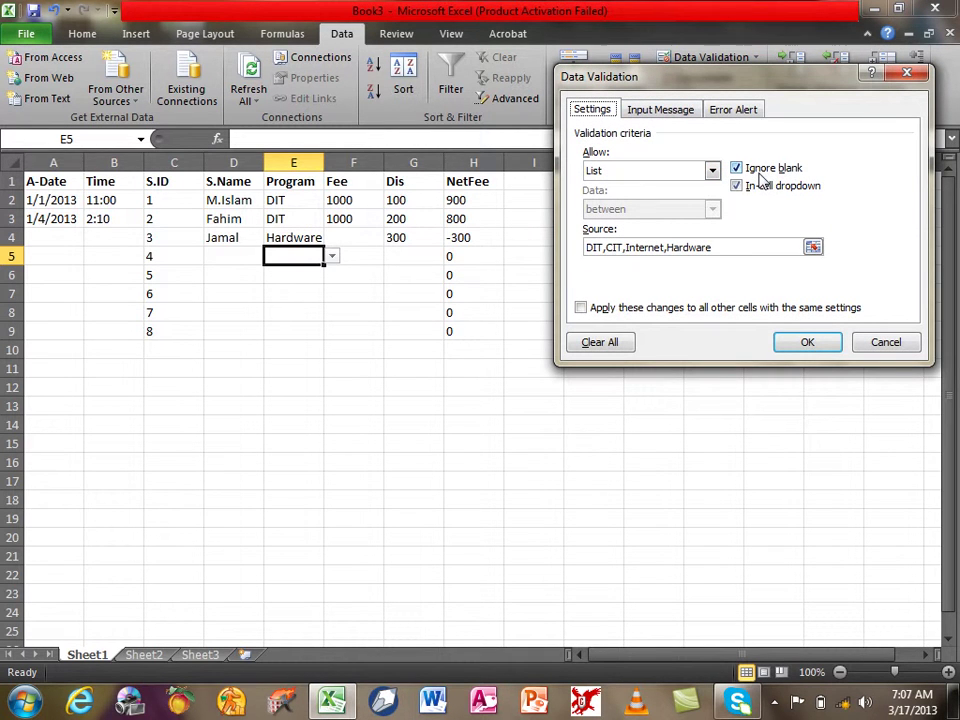
click(885, 345)
Clear Hardware from E4 and DIT from E3, leaving DIT only in E2
click(297, 238)
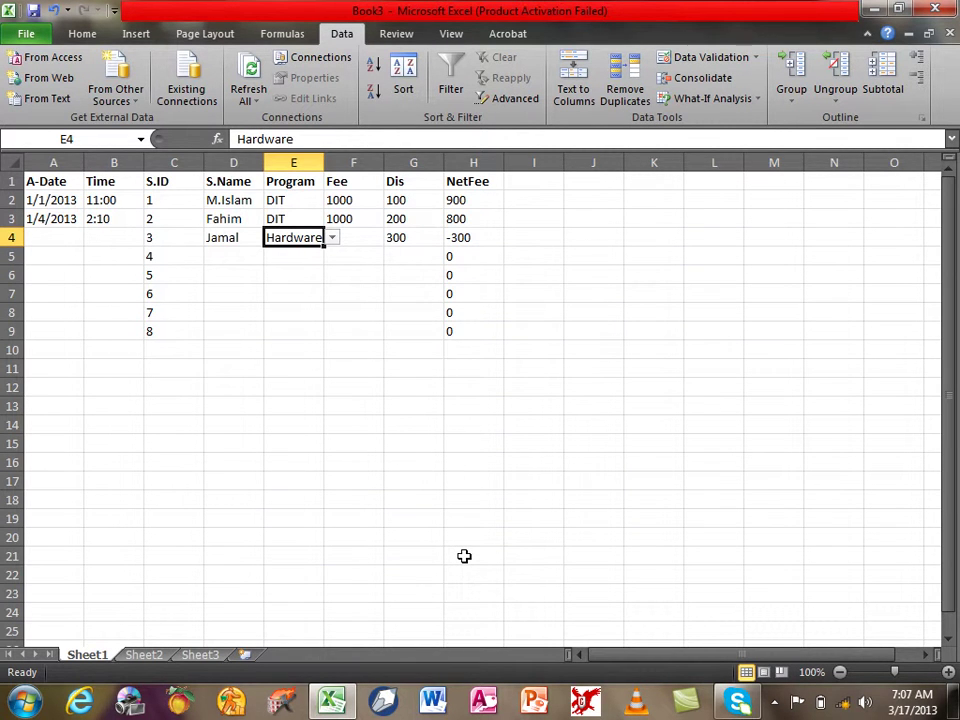
key(Delete)
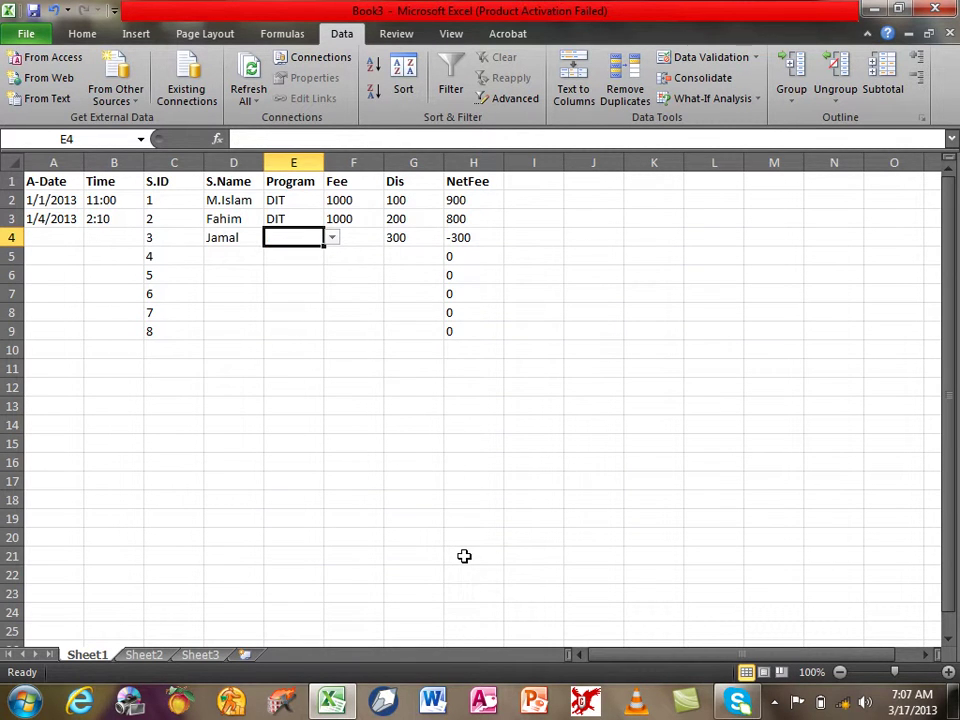
key(Up)
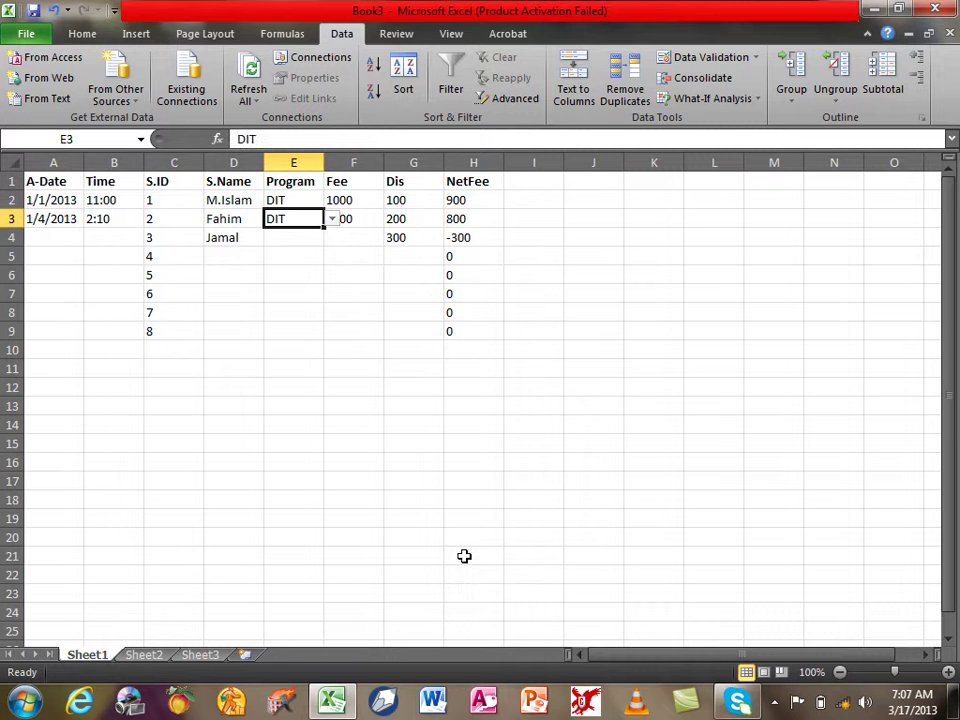
key(BackSpace)
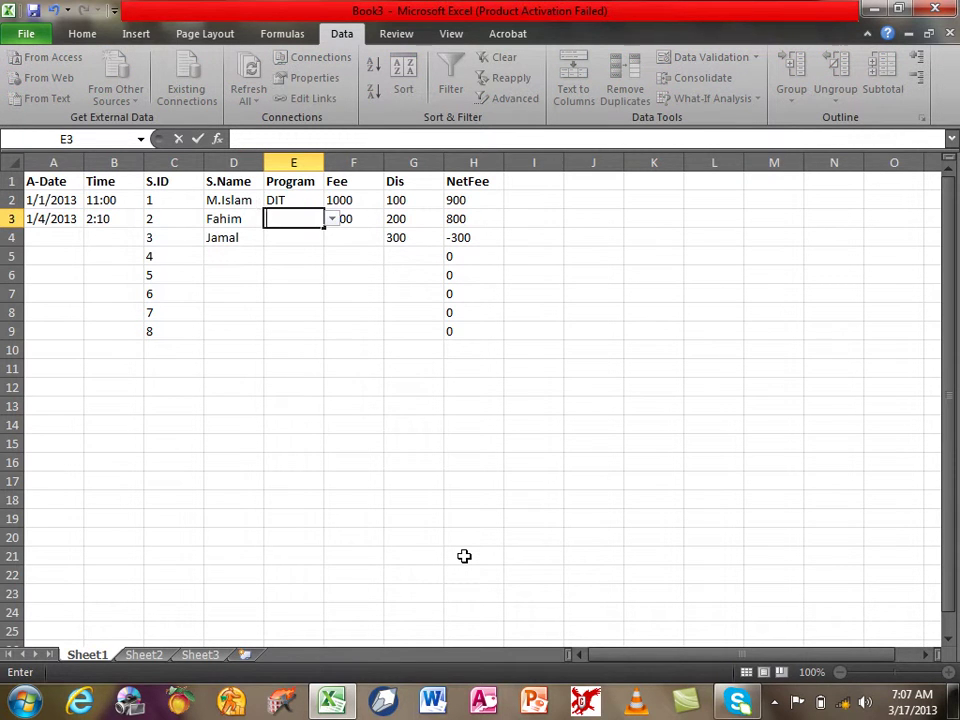
key(Return)
key(Down)
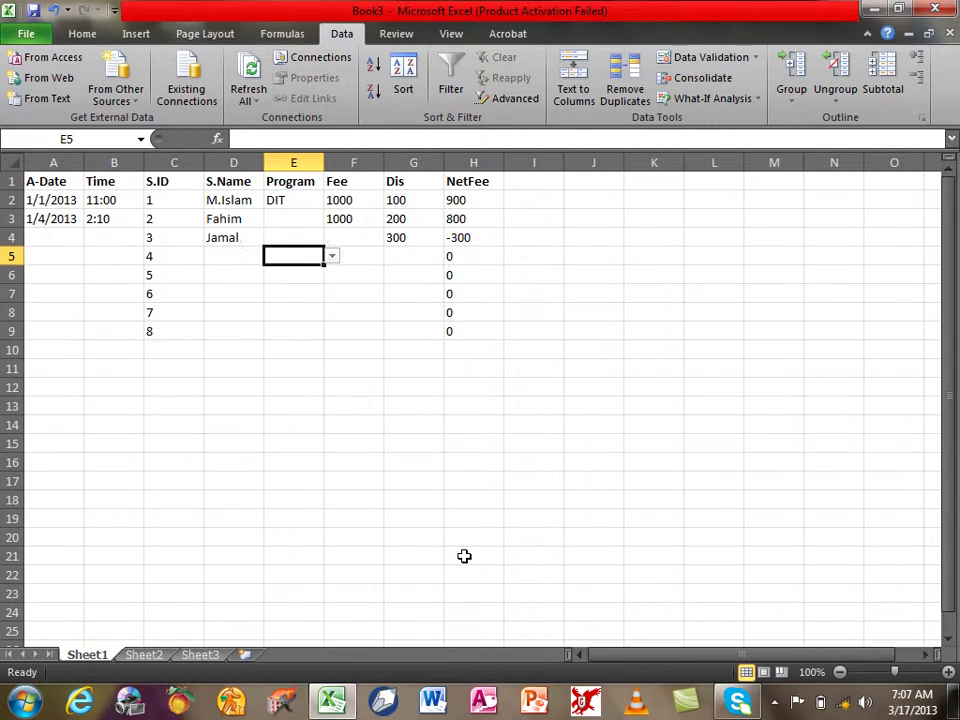
key(Down)
key(Down)
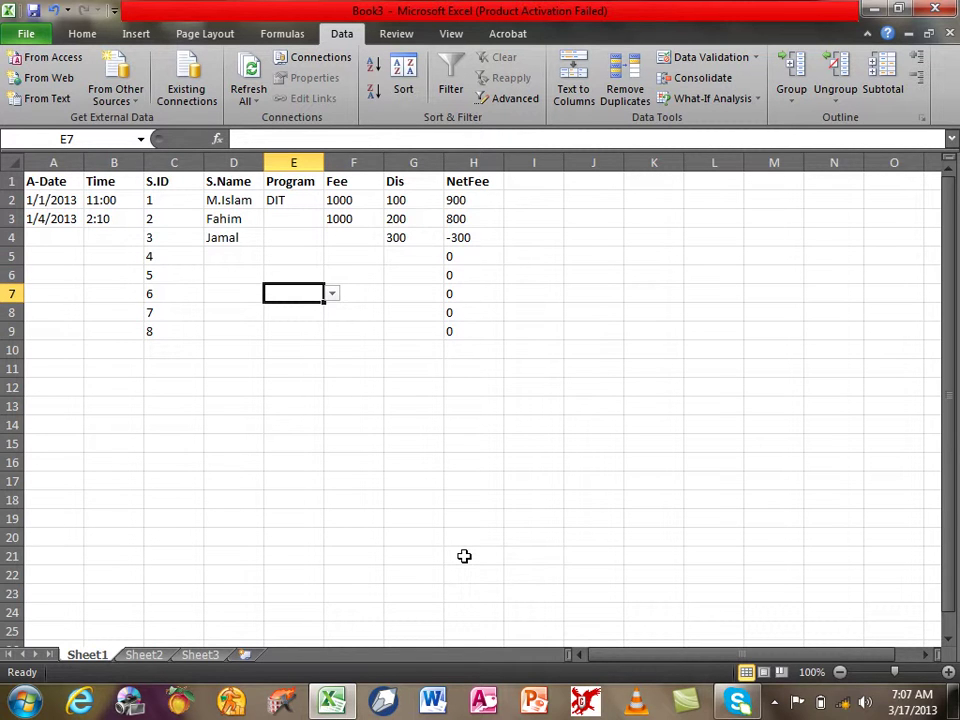
key(Up)
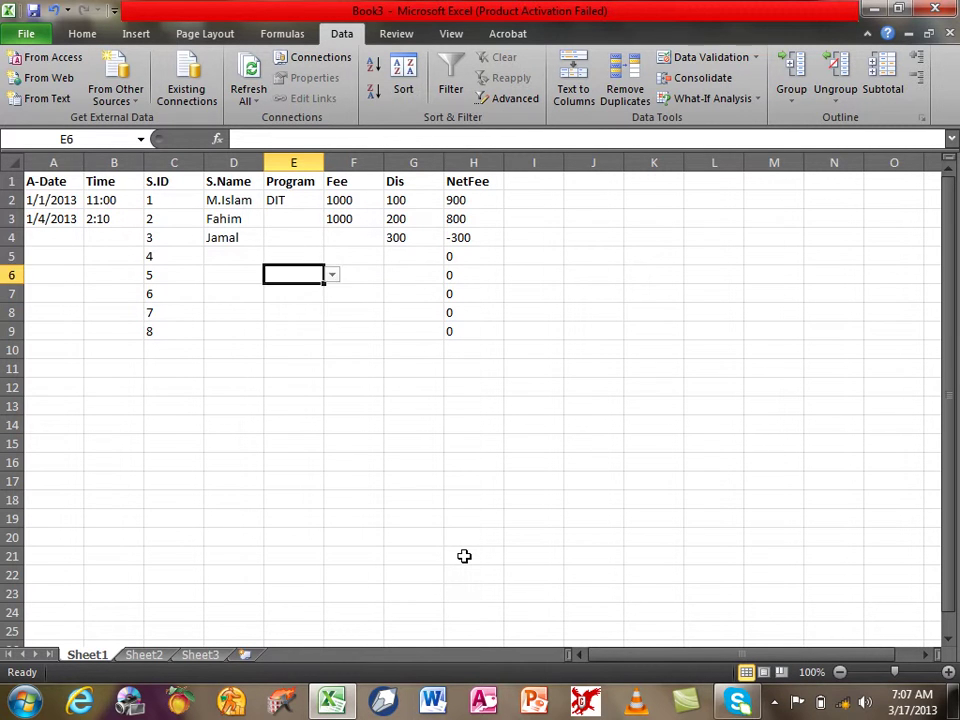
key(Up)
key(Up)
key(Up)
key(Up)
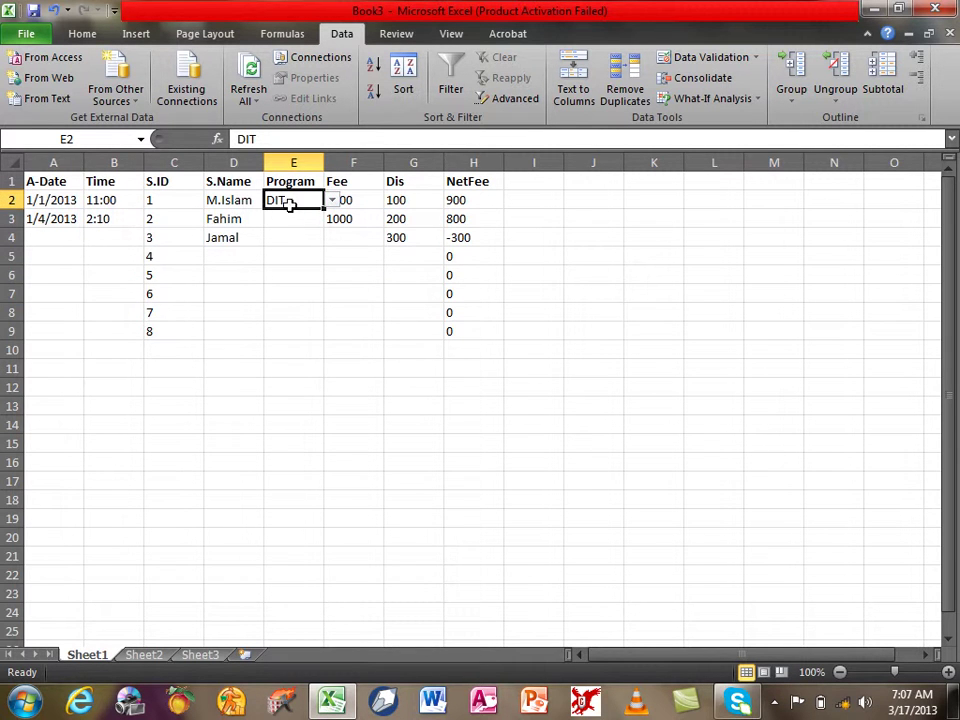
Untick Ignore blank for E2:E9, then test blanking E2 and cancel the rejected entry
drag(296, 211, 293, 334)
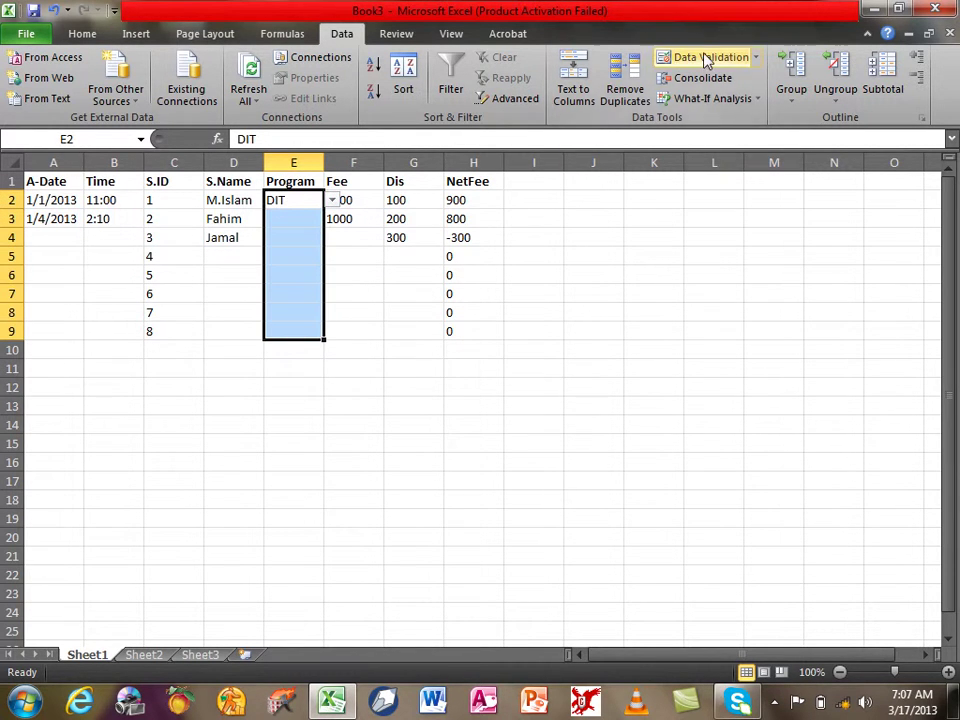
click(707, 58)
click(737, 168)
click(797, 343)
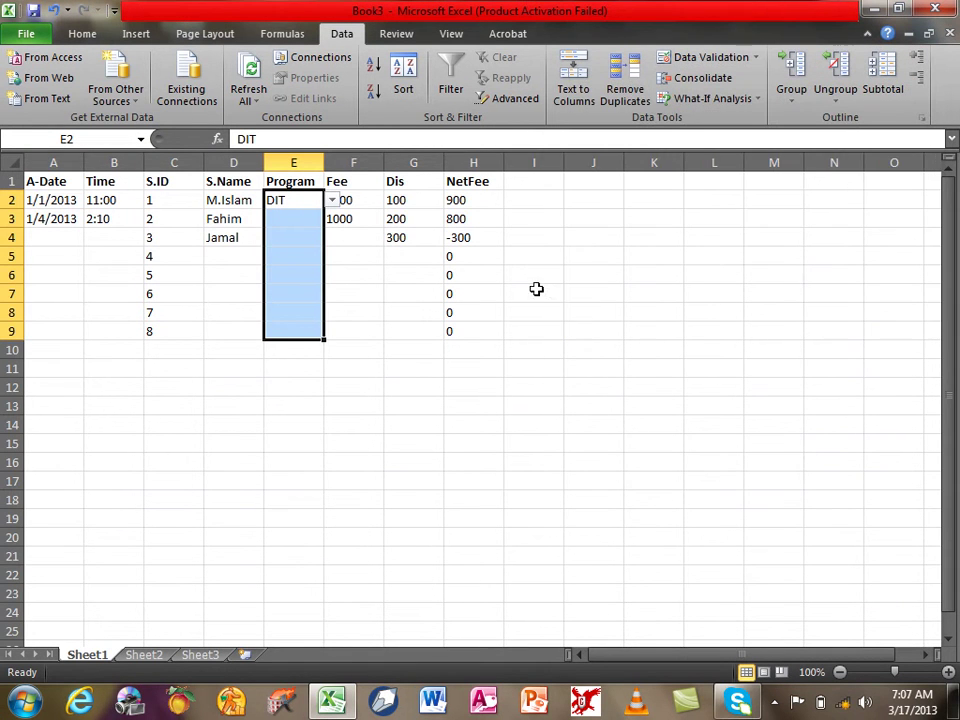
click(313, 205)
key(BackSpace)
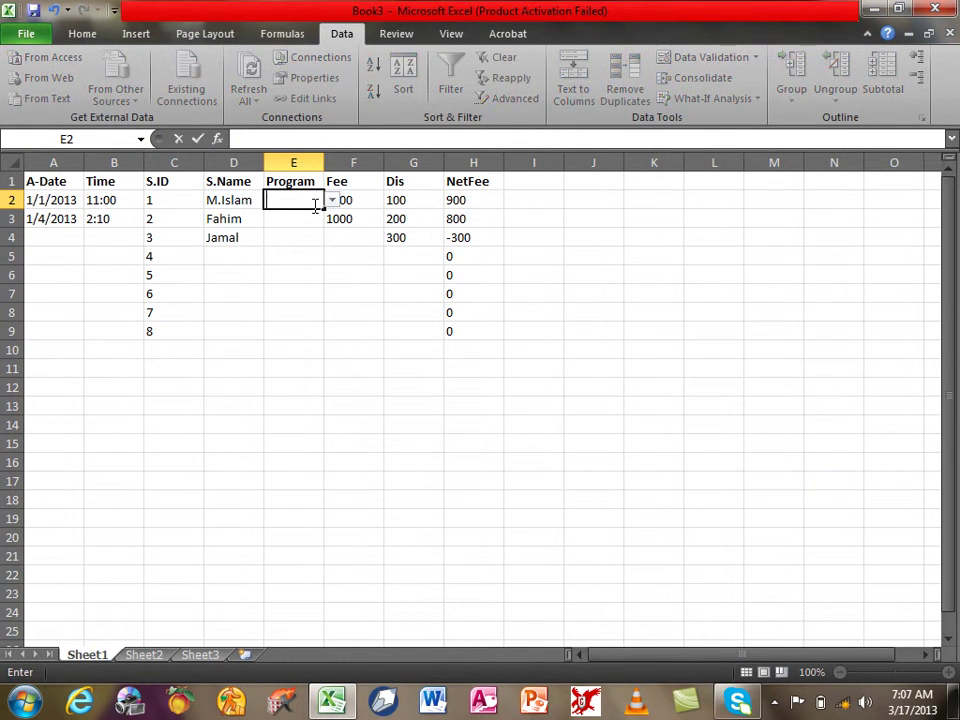
key(Return)
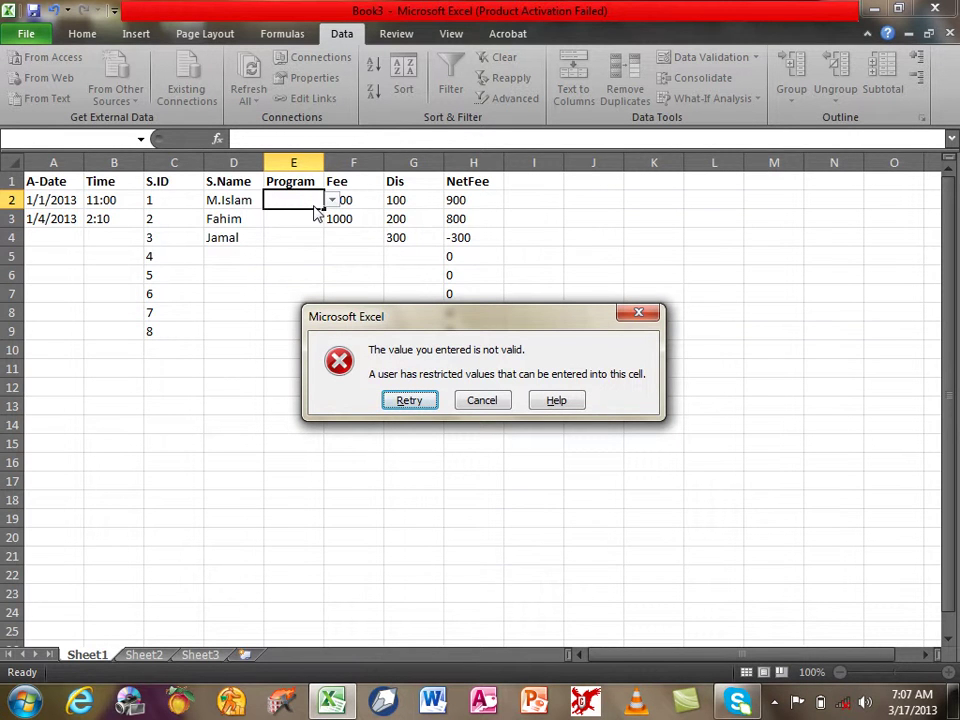
key(Escape)
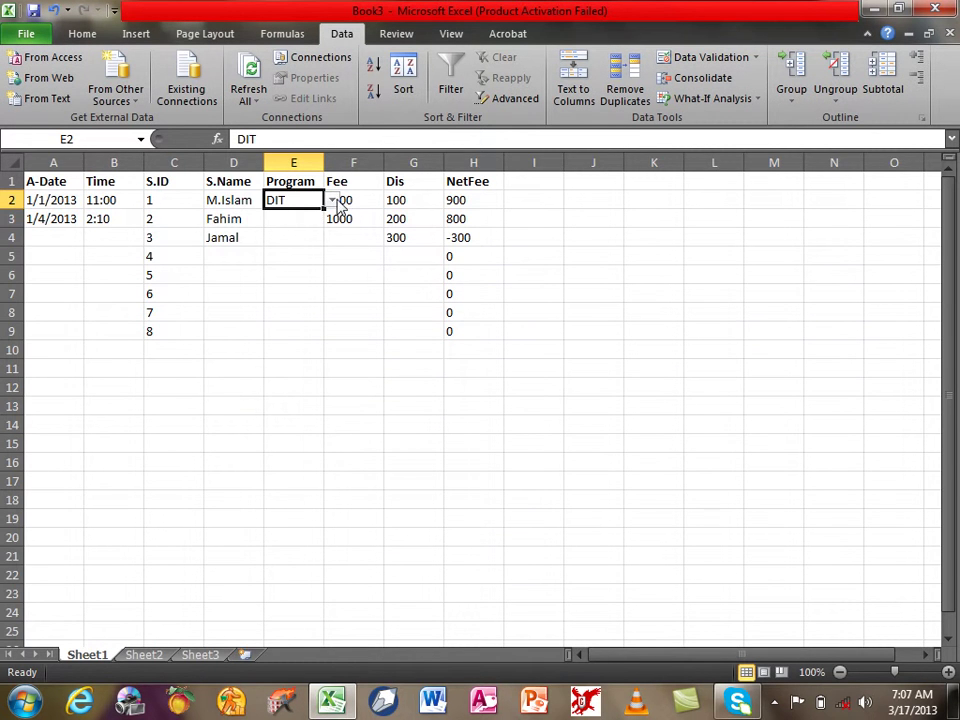
Restore Ignore blank for E2:E9, then clear DIT from E2 and reselect E2:E9
drag(299, 213, 302, 330)
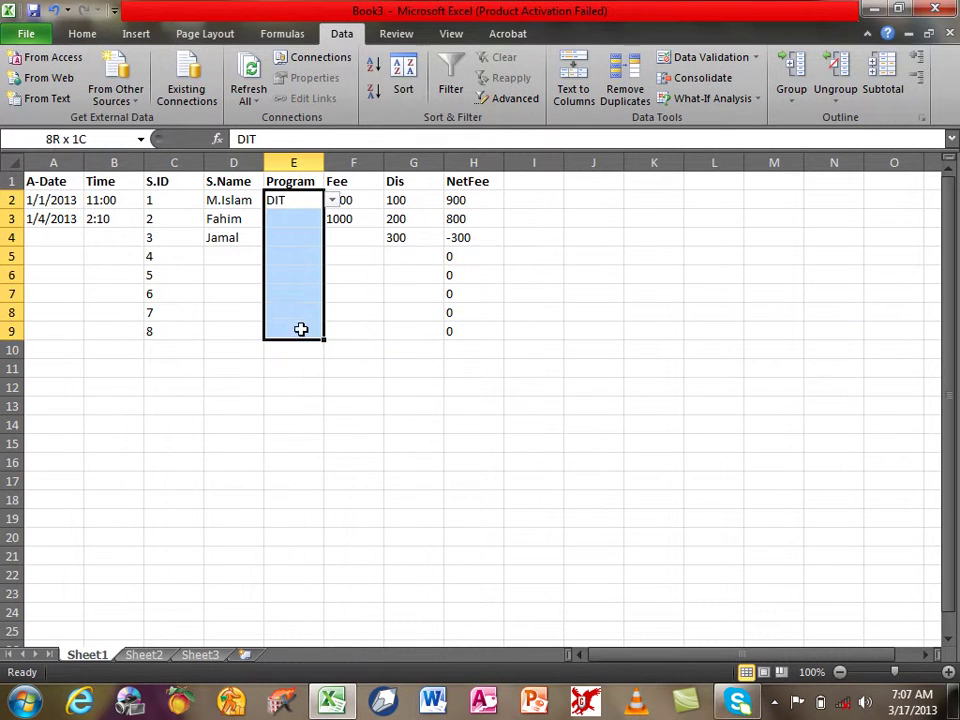
click(726, 59)
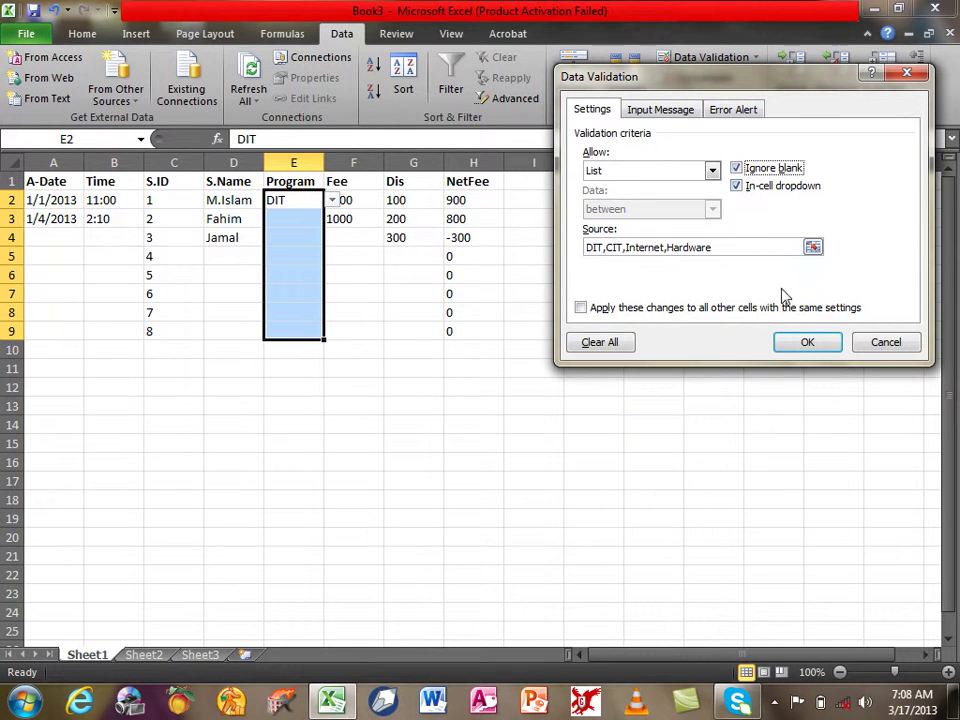
click(797, 347)
click(295, 200)
key(BackSpace)
key(Return)
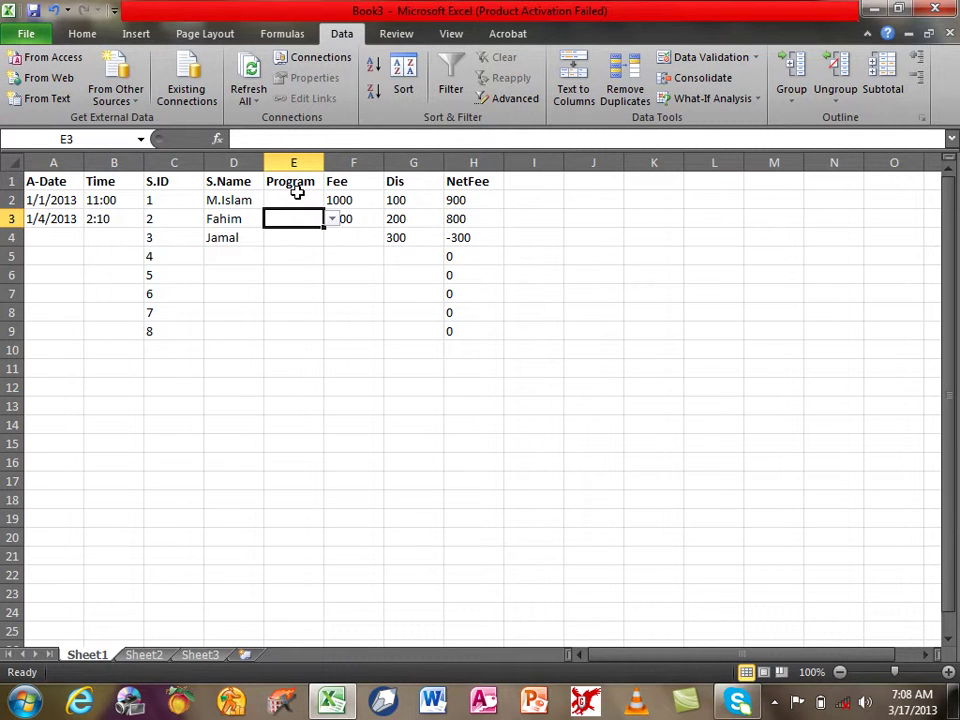
drag(296, 200, 293, 331)
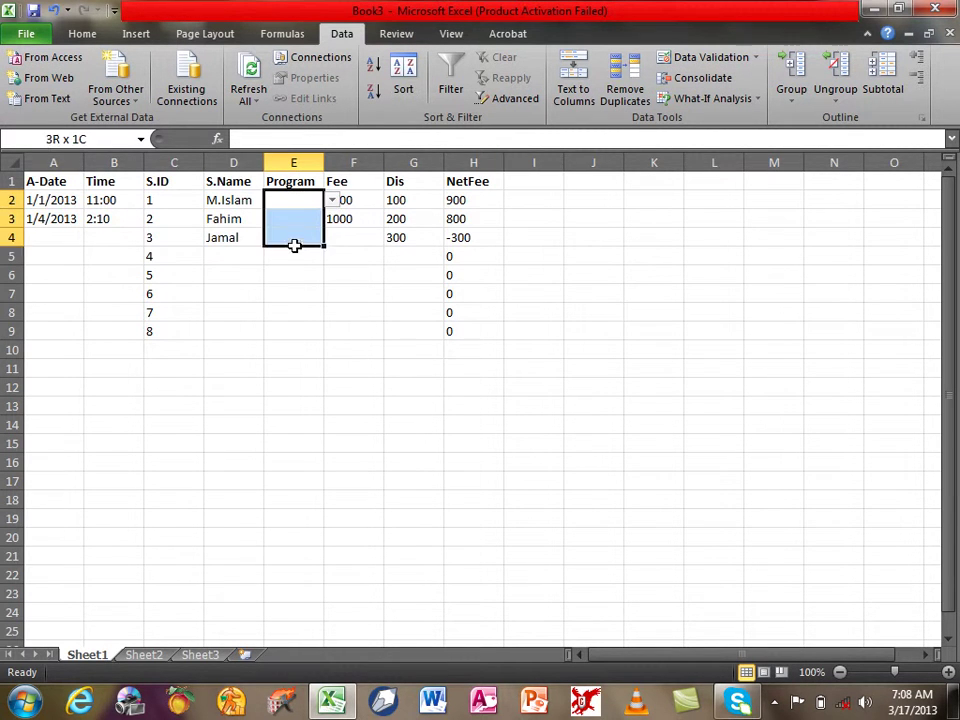
Turn off the in-cell dropdown for E2:E9, then reopen their Data Validation settings
click(331, 201)
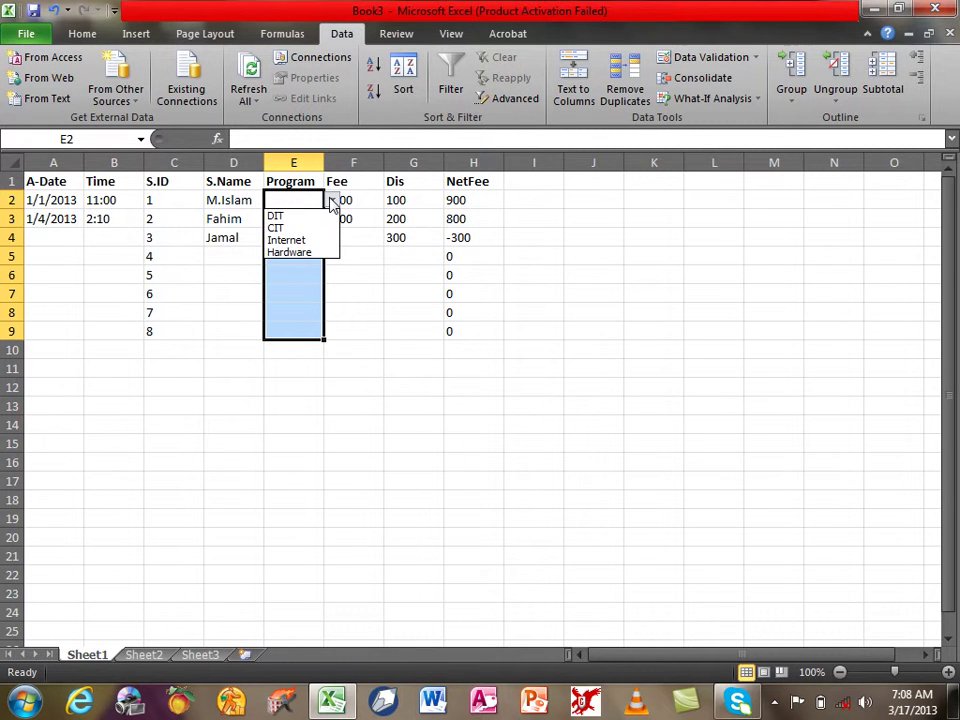
click(333, 201)
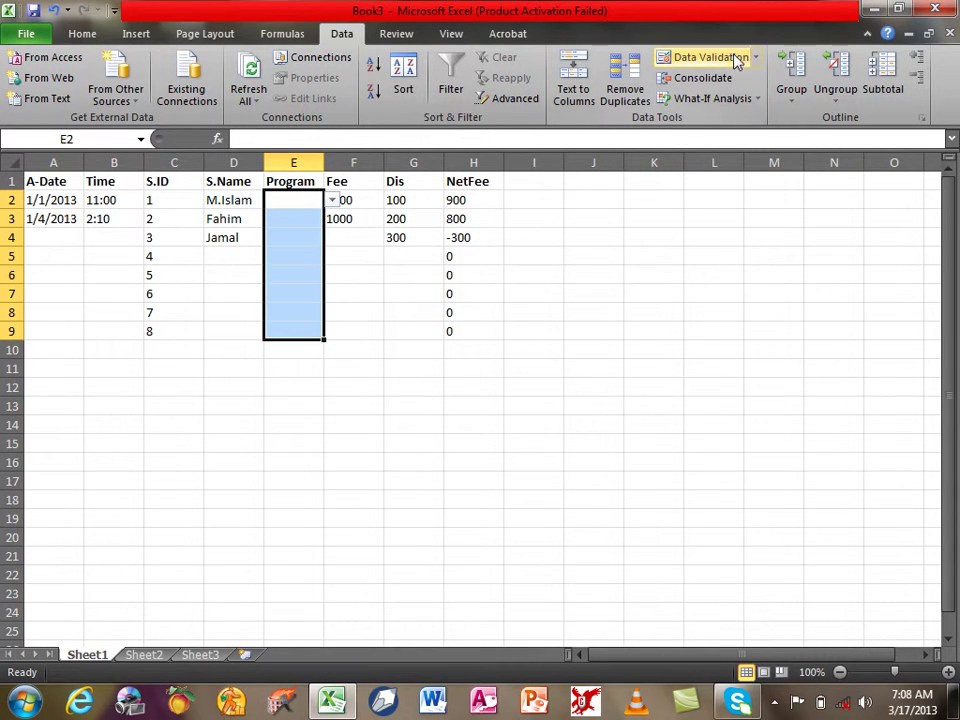
click(736, 58)
click(762, 188)
click(799, 346)
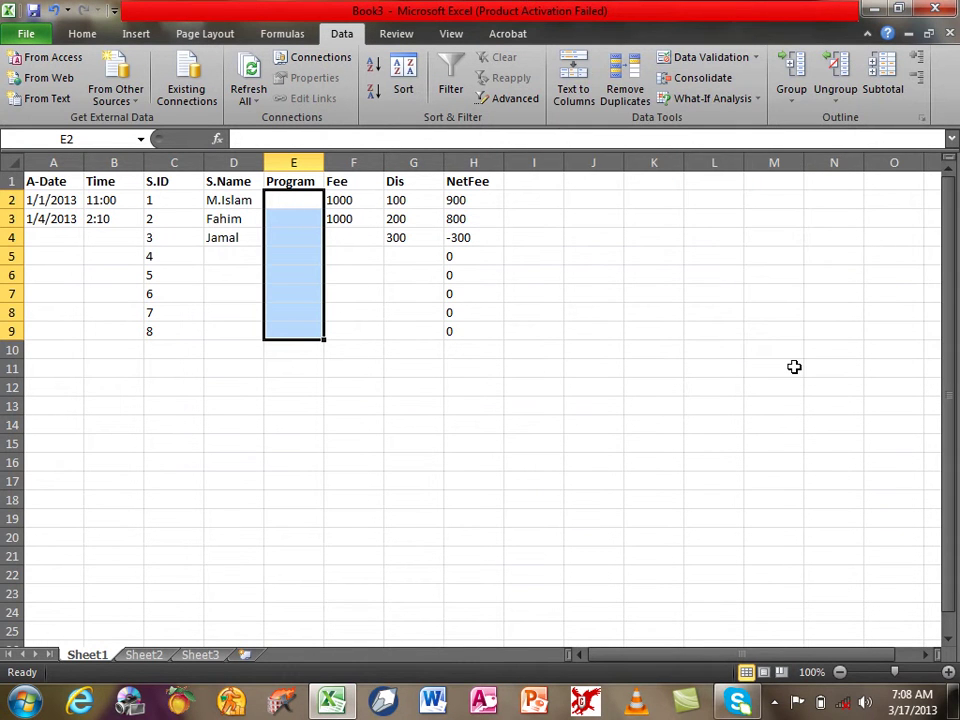
click(686, 57)
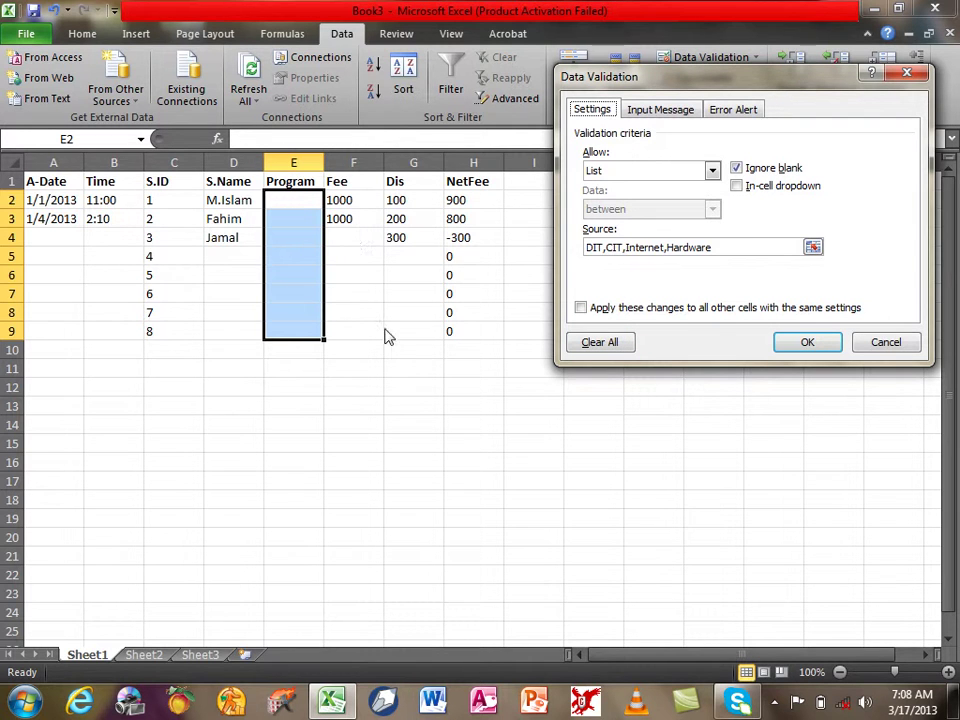
Try the Warning, Information and Stop error alert styles, then cancel without changes
click(662, 111)
click(735, 114)
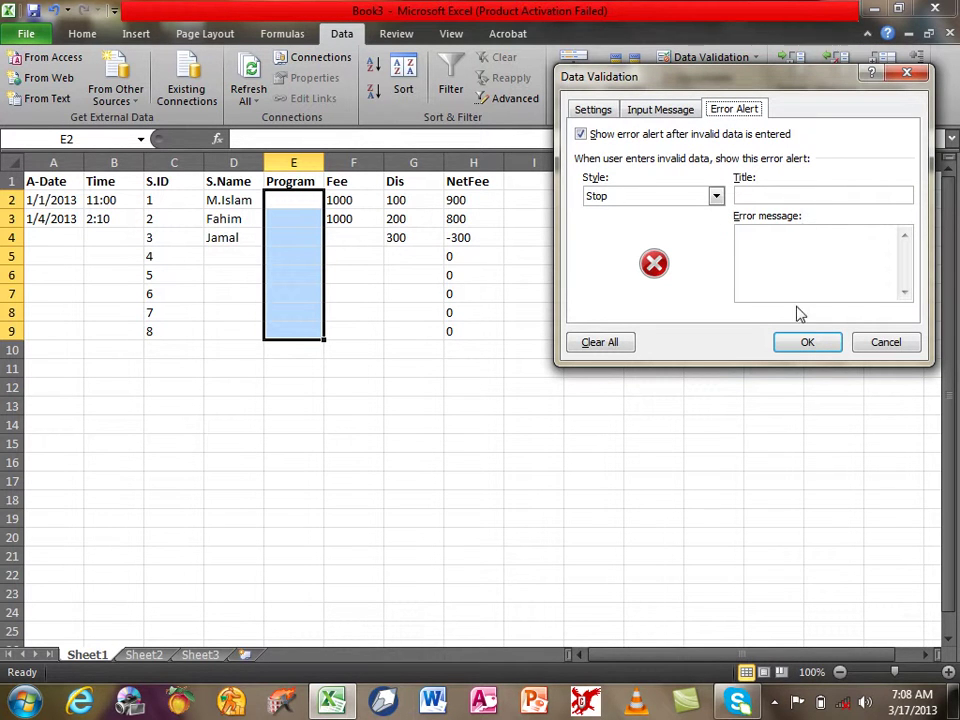
click(764, 193)
click(716, 196)
click(612, 222)
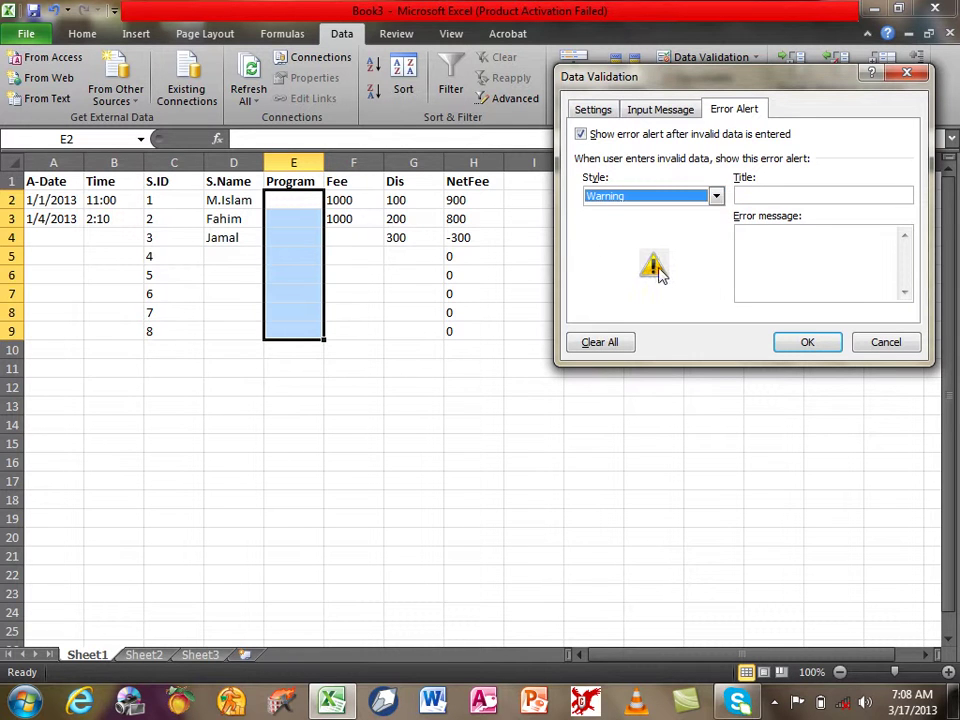
click(716, 196)
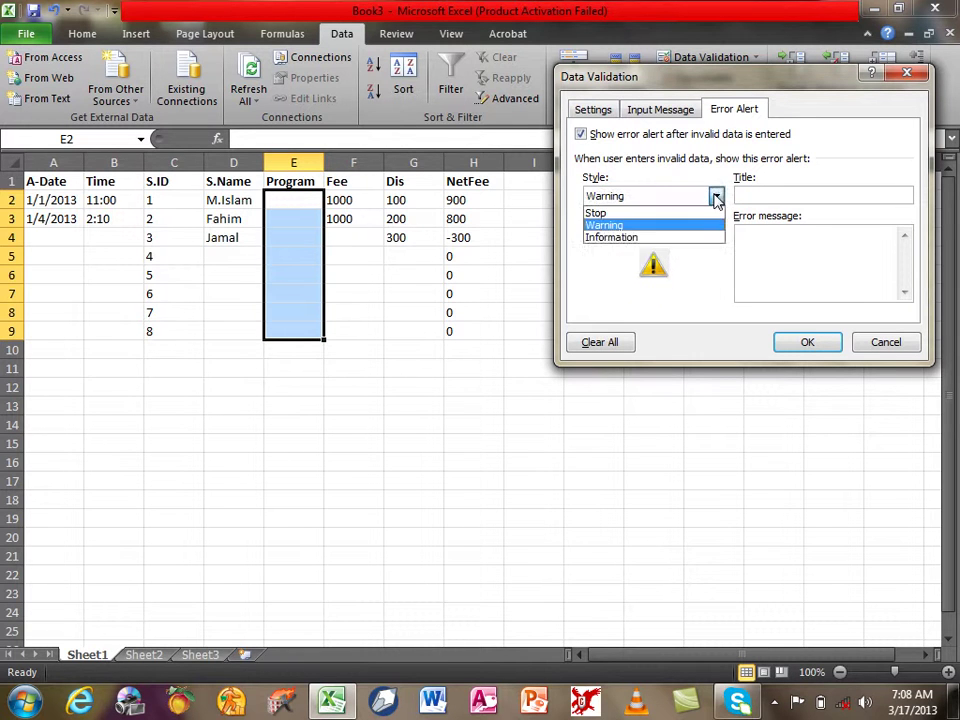
click(648, 238)
click(694, 197)
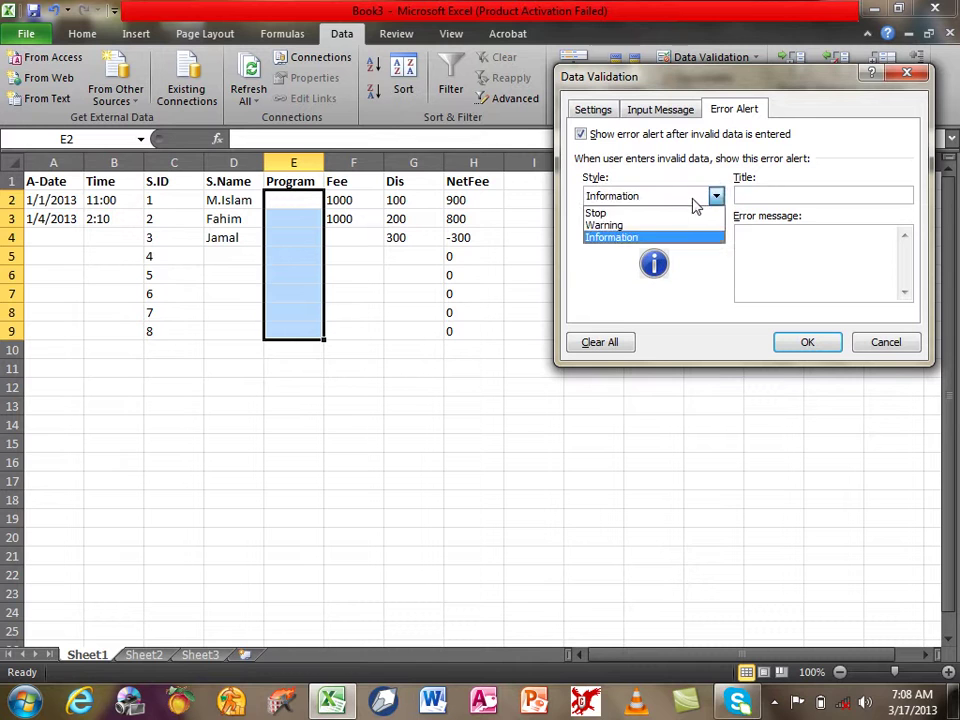
click(643, 224)
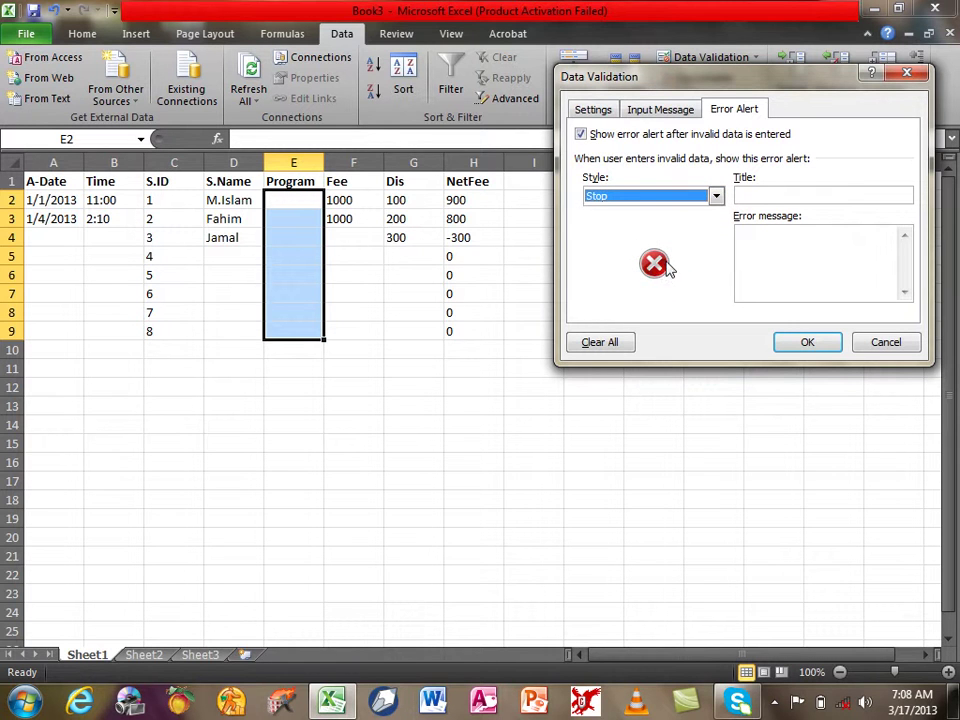
click(868, 342)
Check the Data Validation menu options, then switch to Sheet2
click(758, 57)
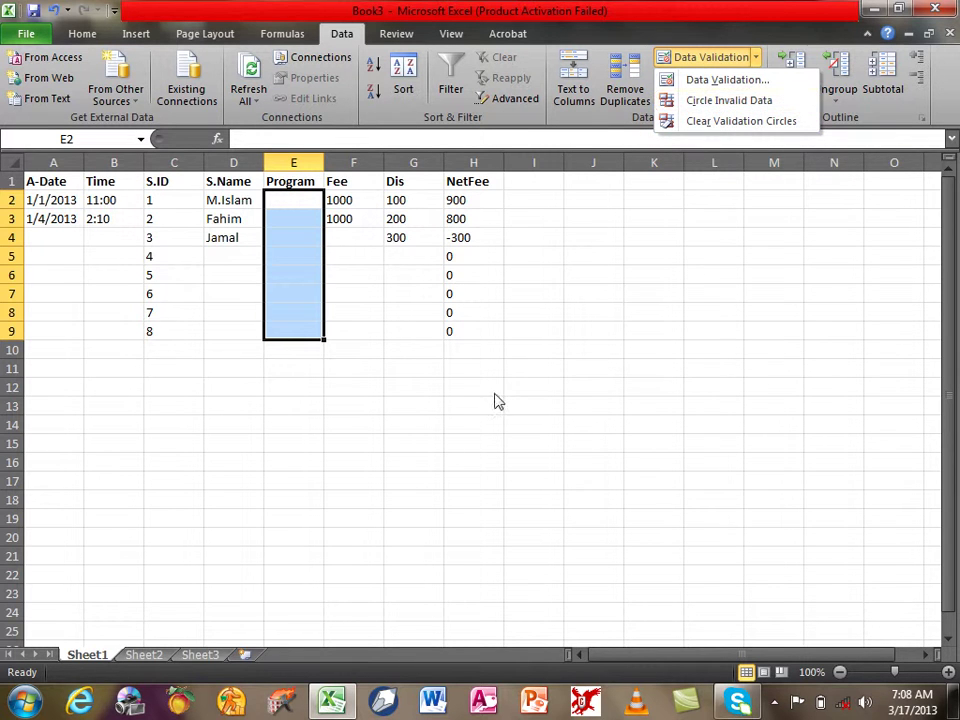
click(143, 656)
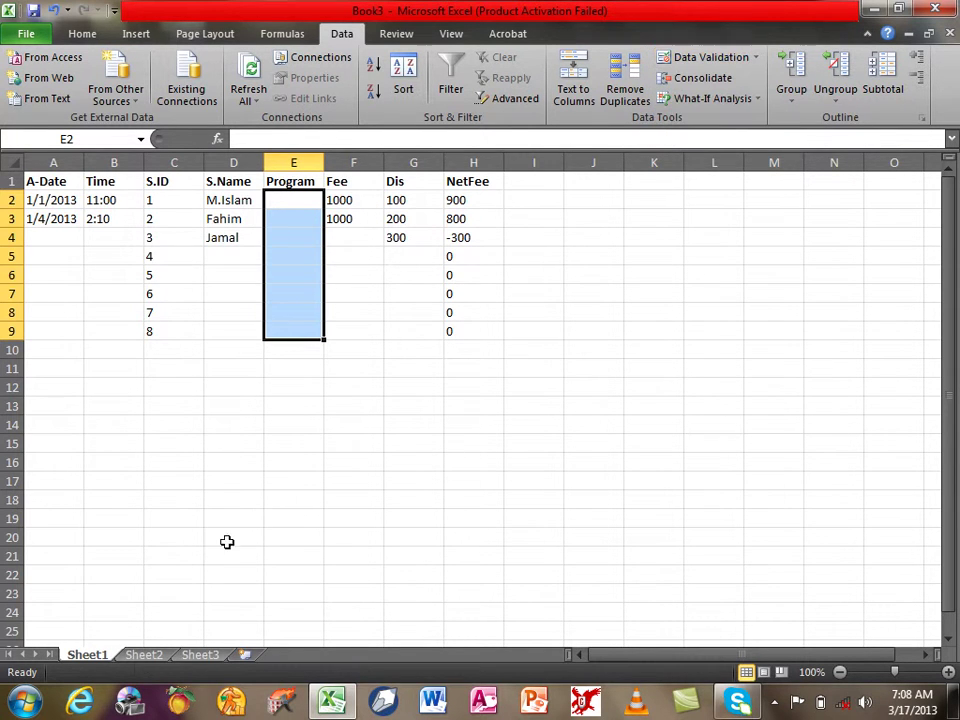
click(143, 654)
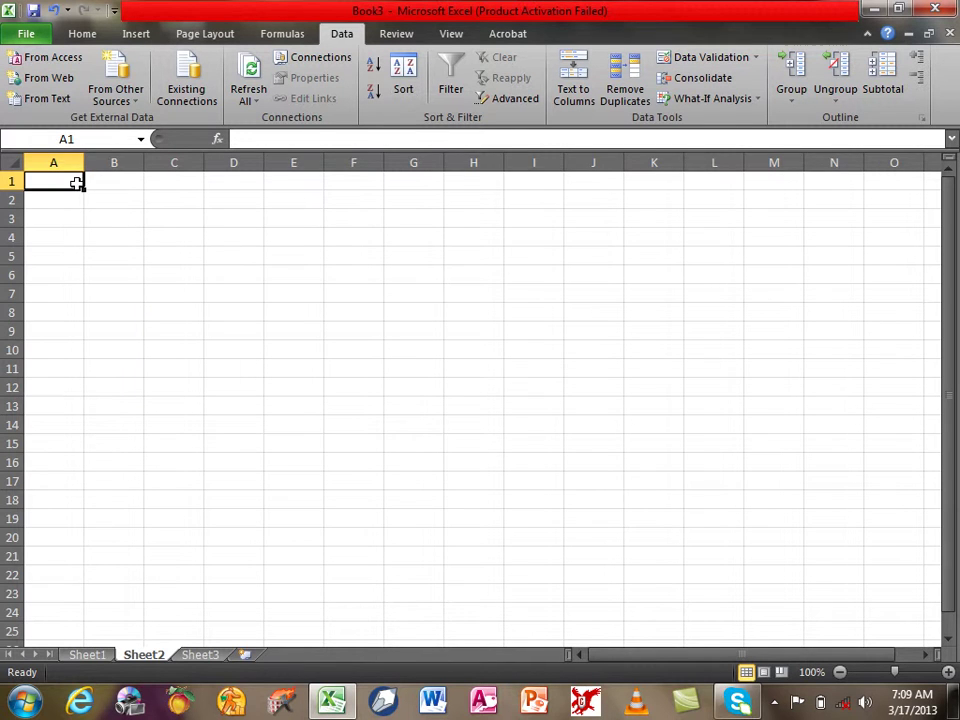
Fill E2:E16 with 1 and put 1 in D5, C5:C9 and D9
drag(290, 200, 286, 462)
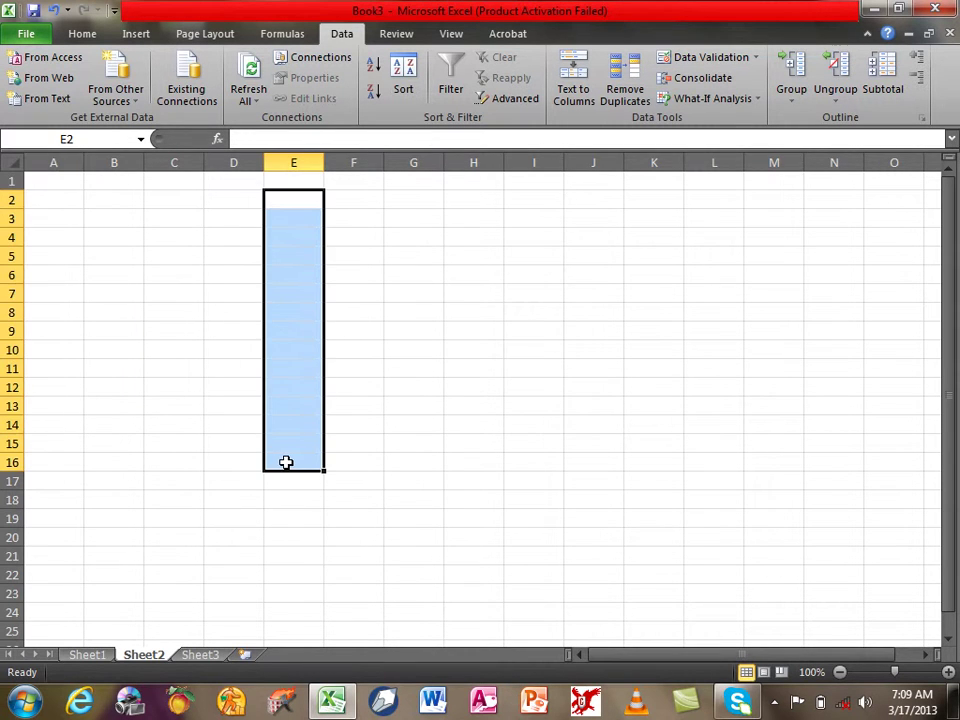
text(1)
key(ctrl+Return)
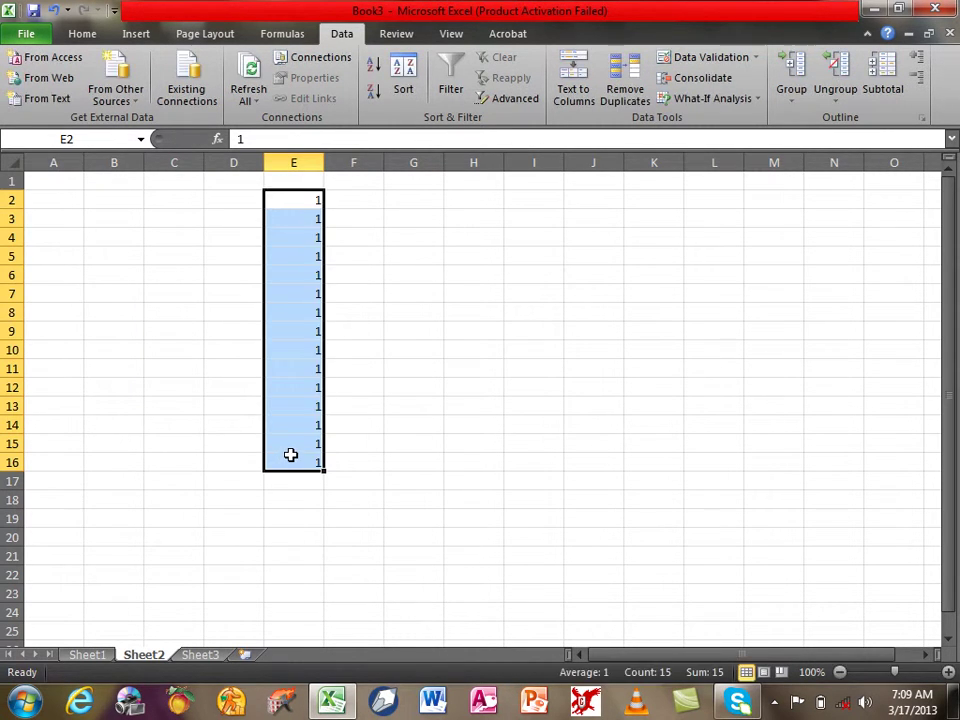
click(219, 255)
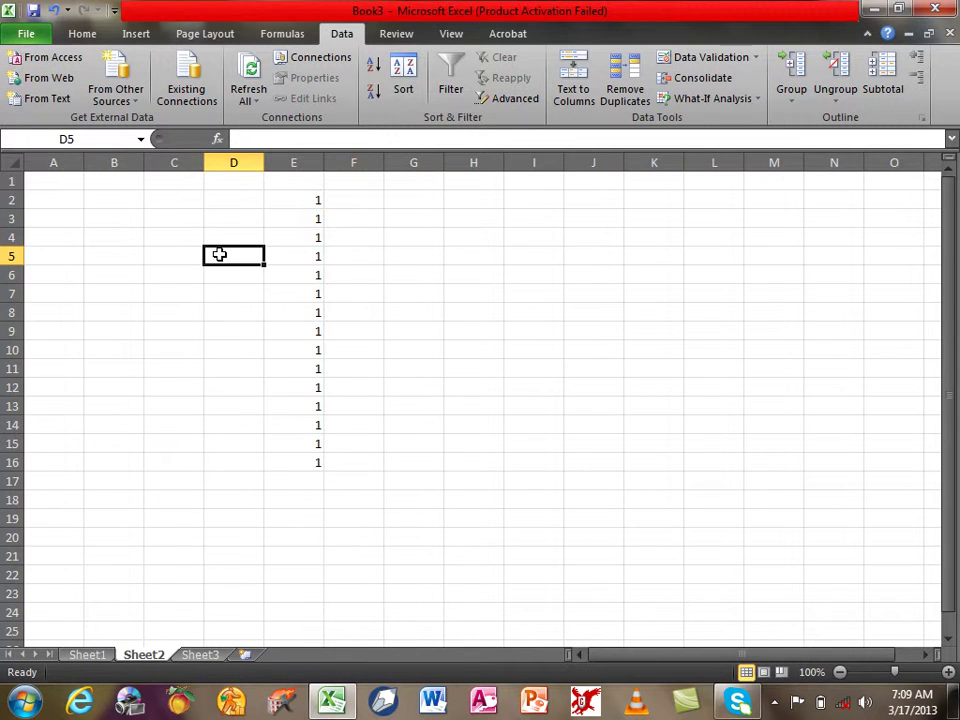
text(1)
click(187, 253)
text(1)
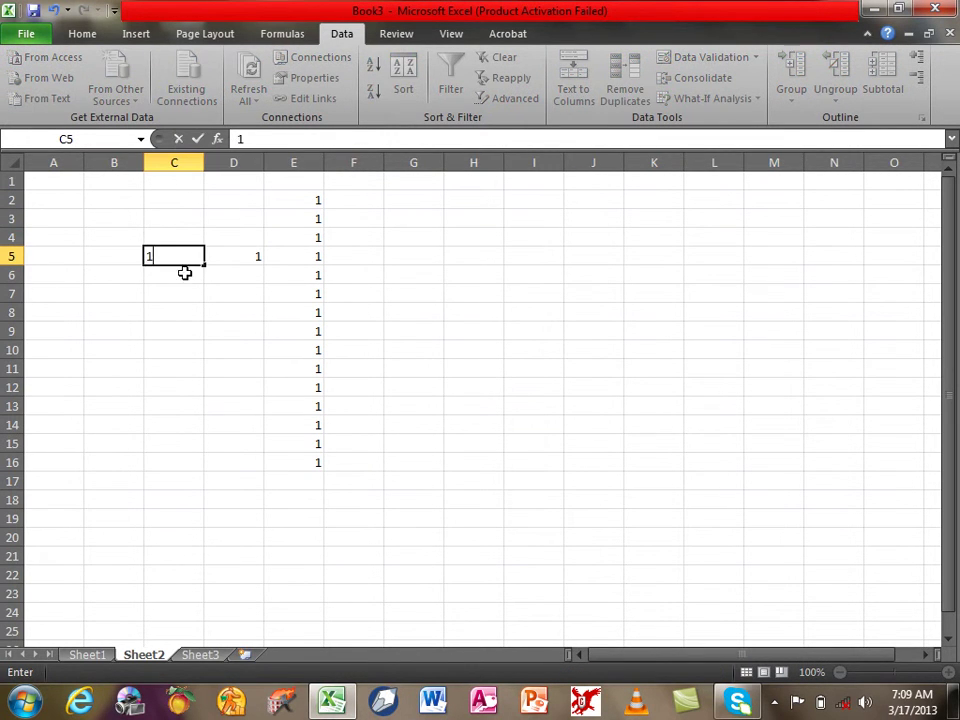
click(186, 274)
text(1)
click(186, 292)
text(1)
click(189, 311)
text(1)
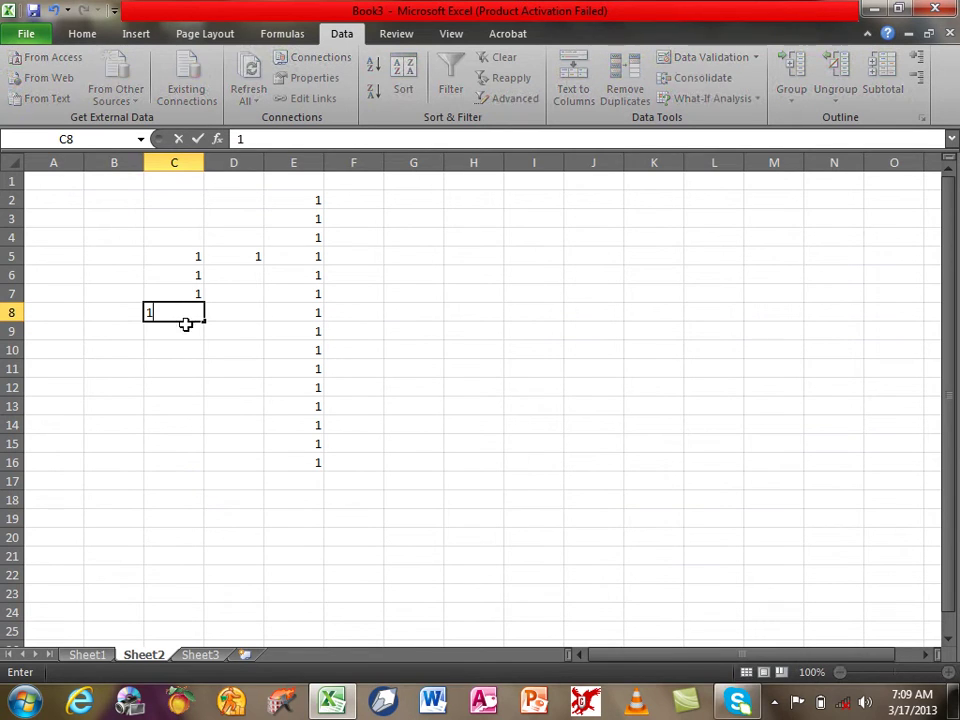
click(189, 329)
text(1)
click(233, 328)
text(1)
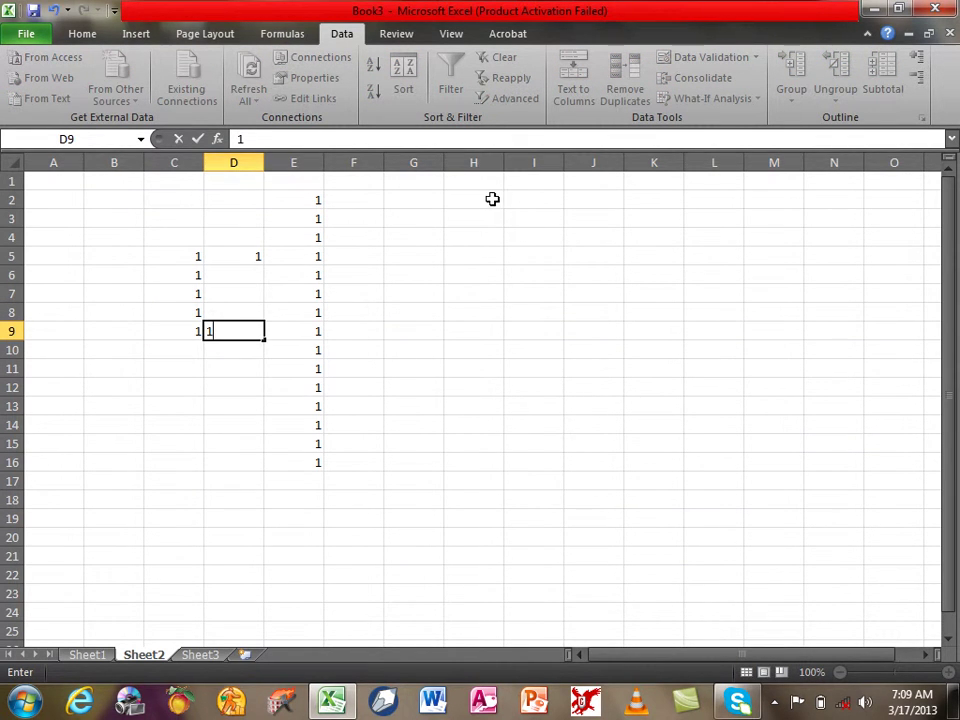
Fill H2:H16, K2:K16 and N2:N16 with 1, add 1 in G16 and J16, then select C1:O17
drag(490, 199, 480, 458)
text(1)
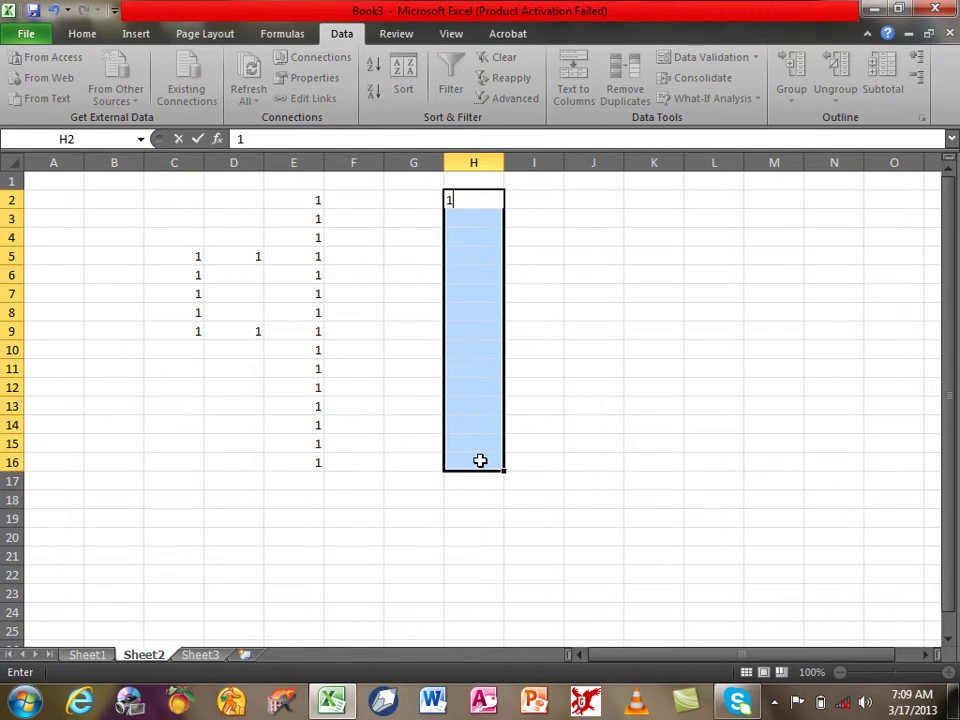
key(ctrl+Return)
click(418, 461)
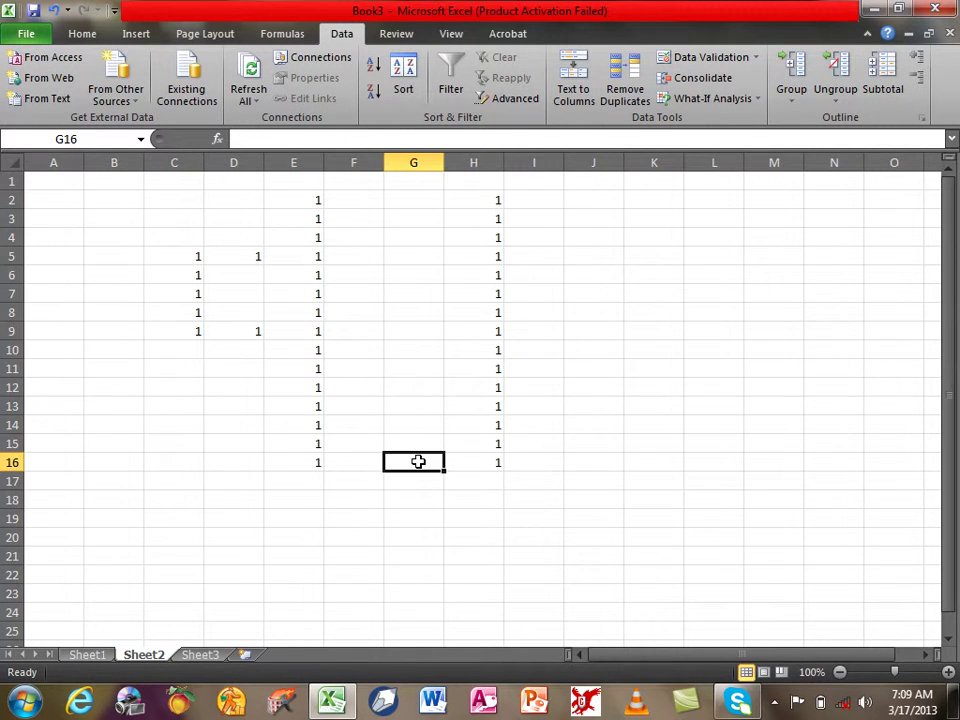
text(1)
drag(654, 199, 650, 463)
text(1)
key(ctrl+Return)
click(592, 463)
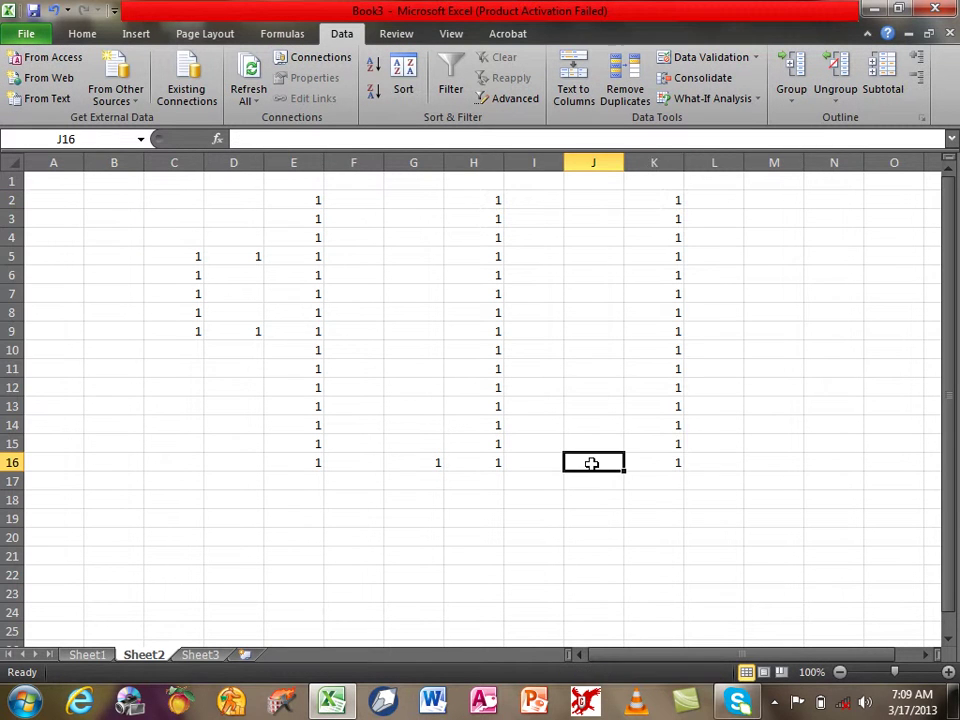
text(1)
drag(826, 198, 829, 454)
text(1)
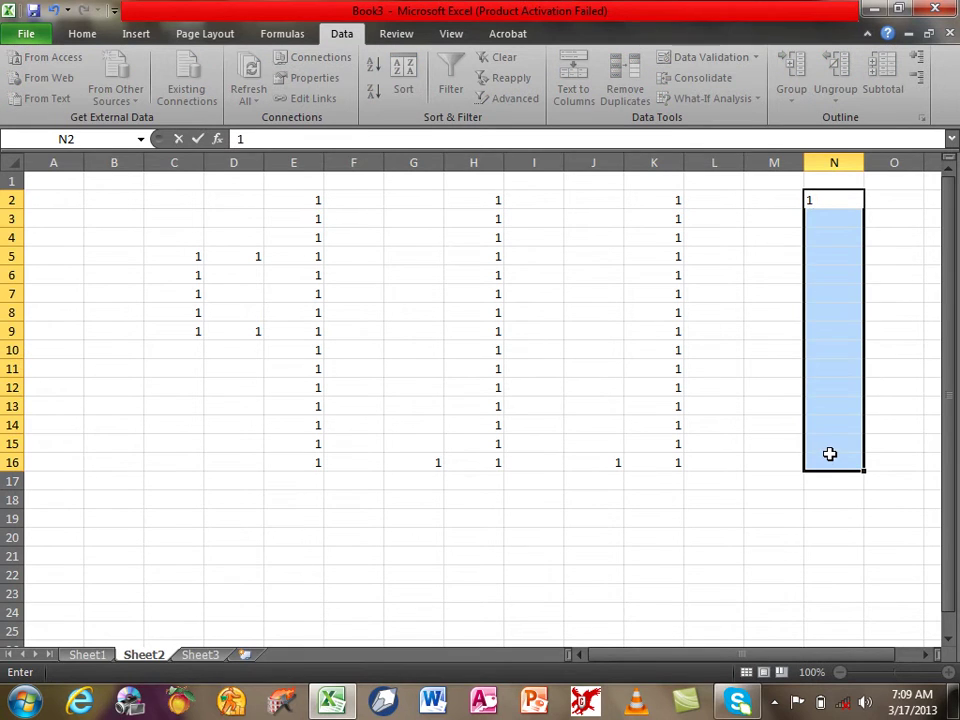
key(ctrl+Return)
click(700, 534)
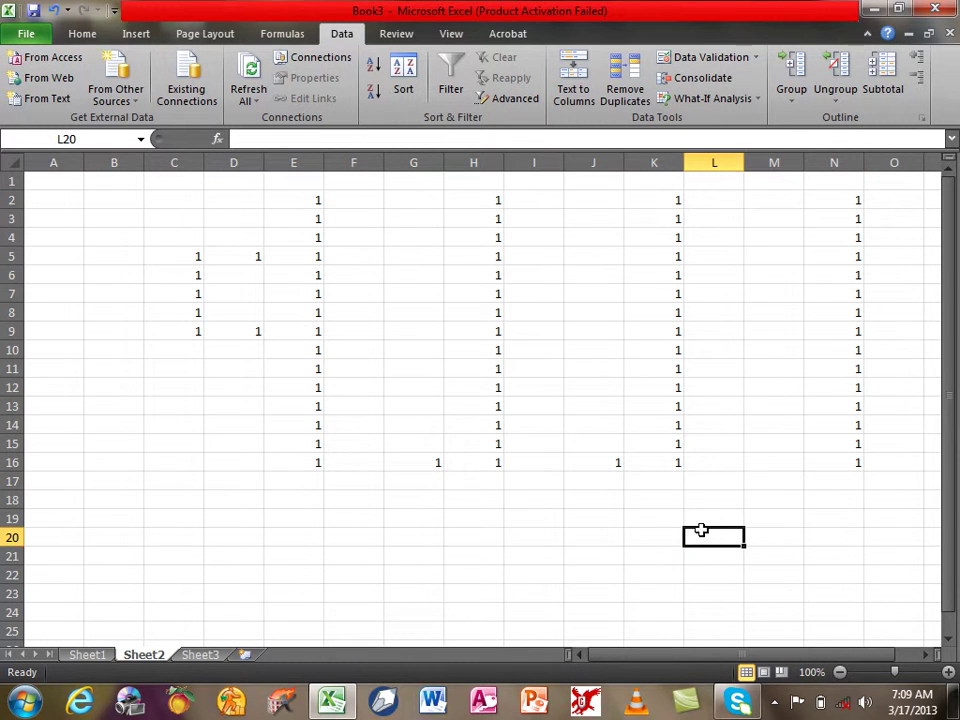
mouse_move(879, 488)
mouse_down()
mouse_move(201, 223)
mouse_move(177, 184)
mouse_up()
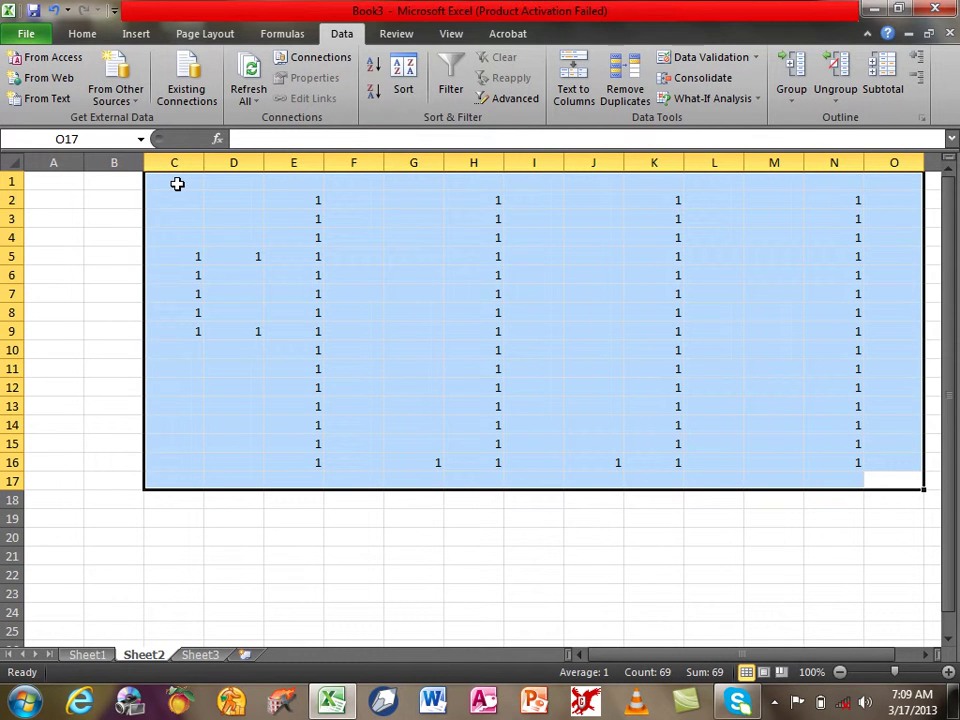
Set C1:O17's validation to Whole number between minimum 2 and maximum 3
click(700, 57)
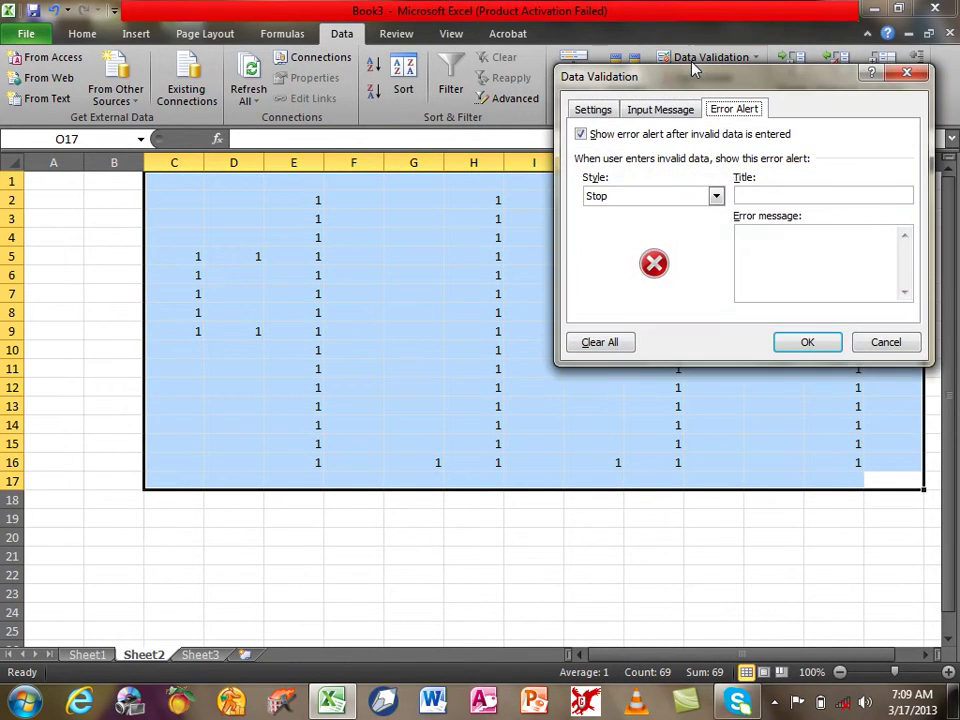
click(614, 112)
click(634, 172)
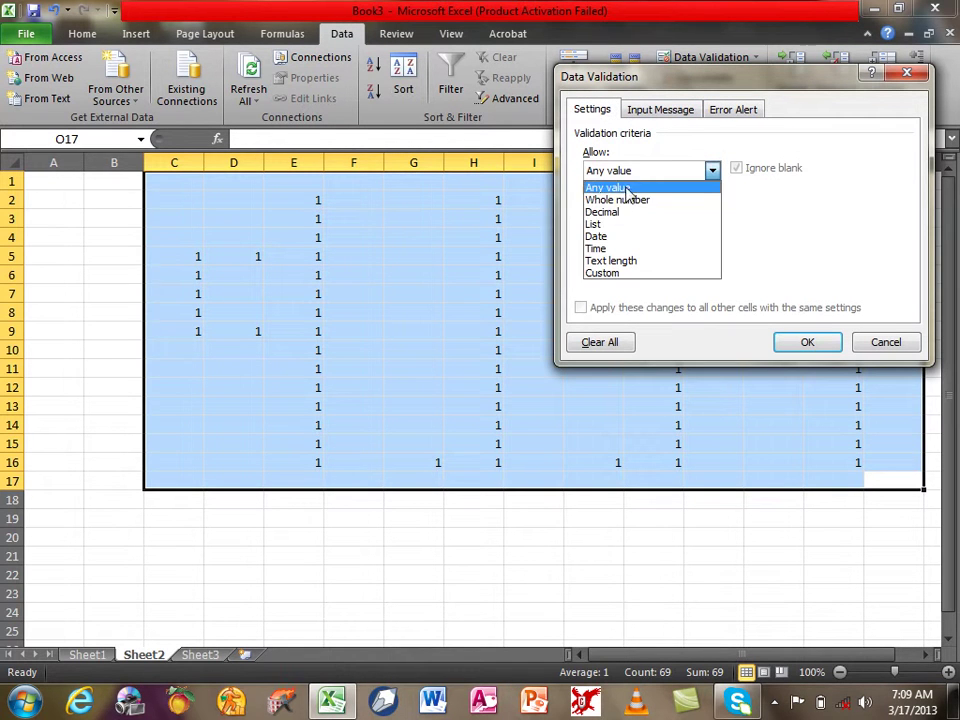
click(627, 199)
click(625, 247)
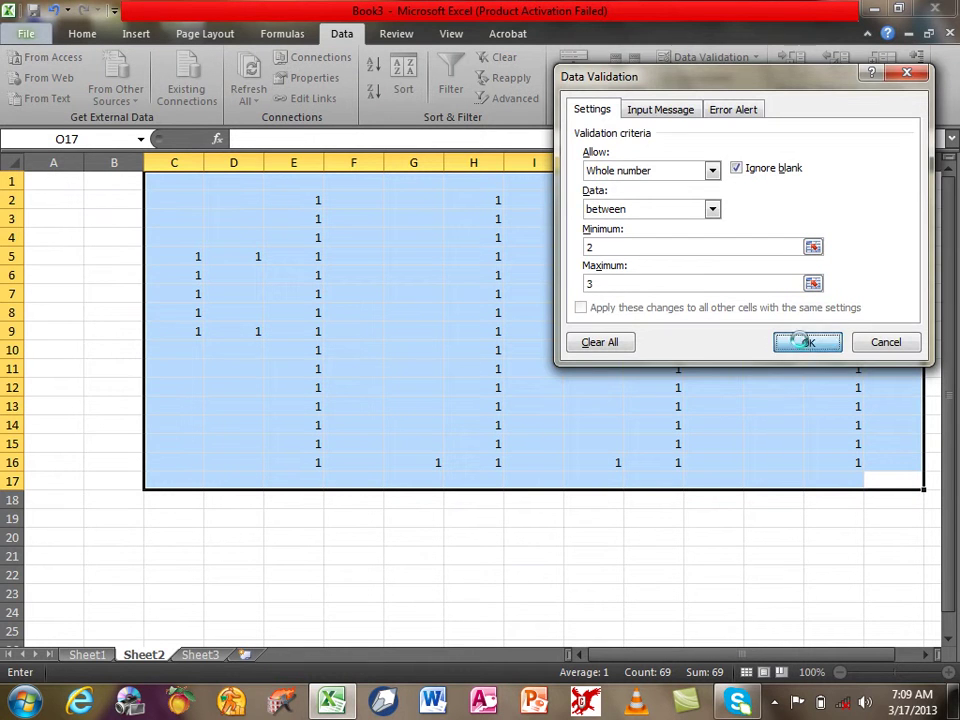
click(795, 341)
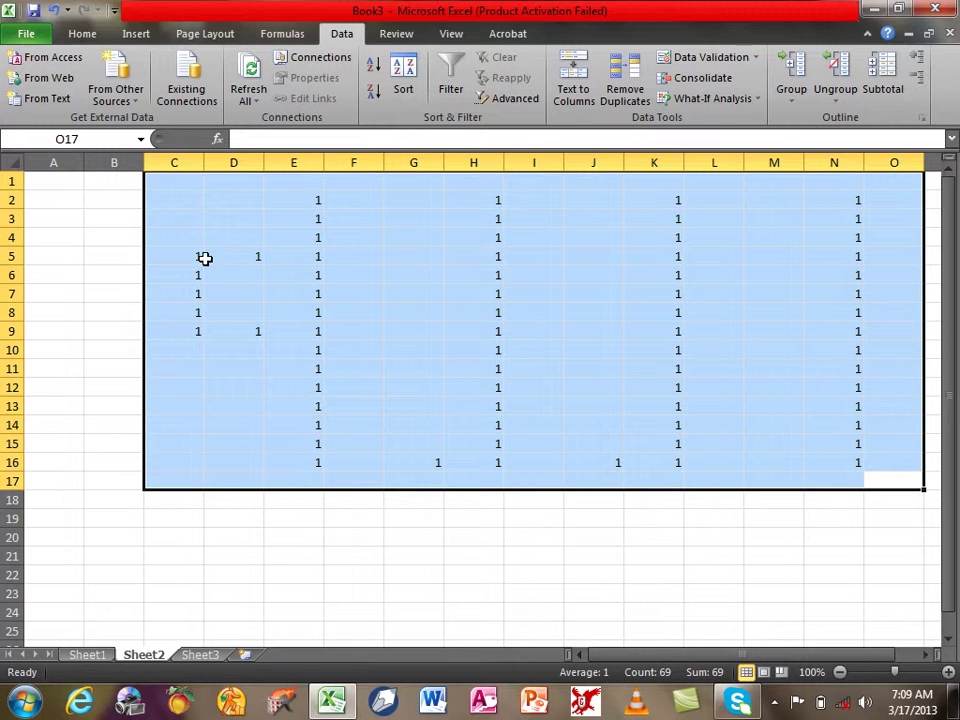
click(756, 57)
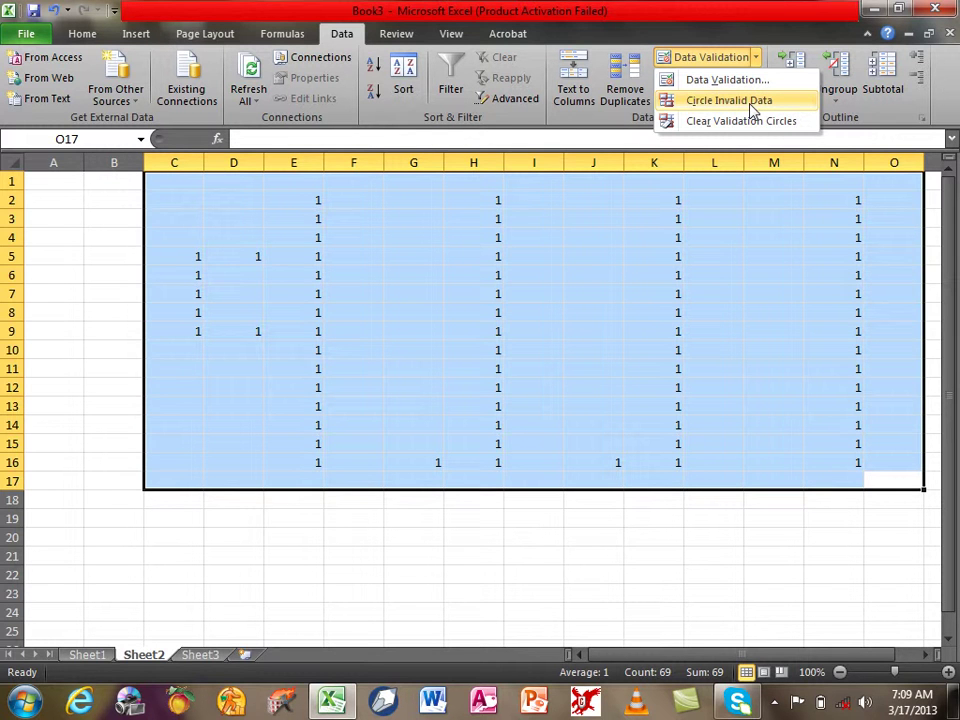
click(753, 105)
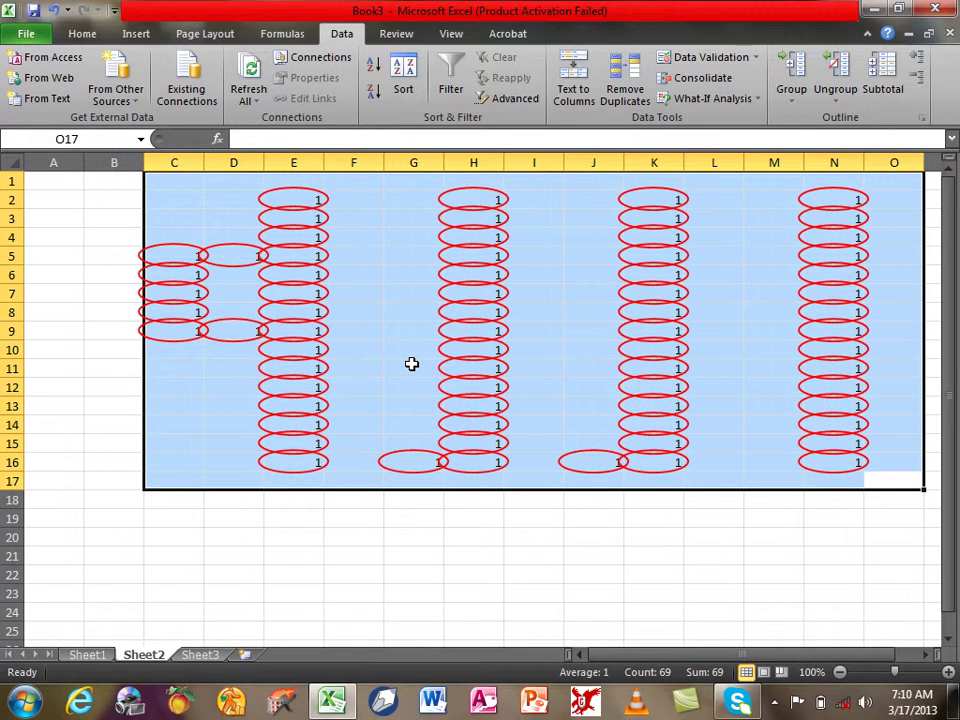
click(553, 499)
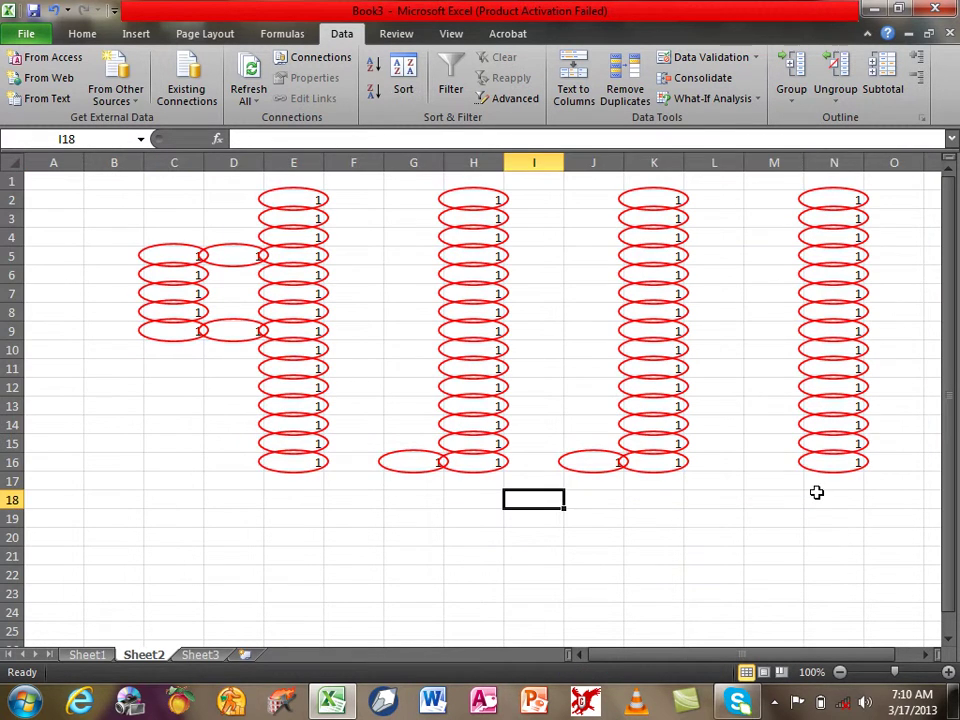
click(755, 57)
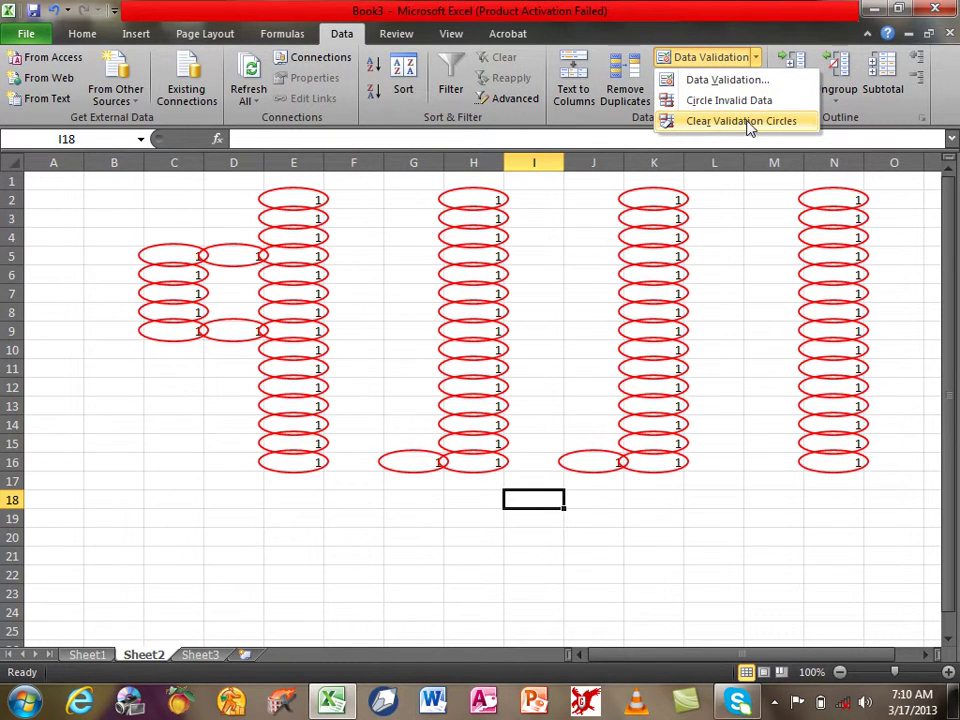
click(750, 121)
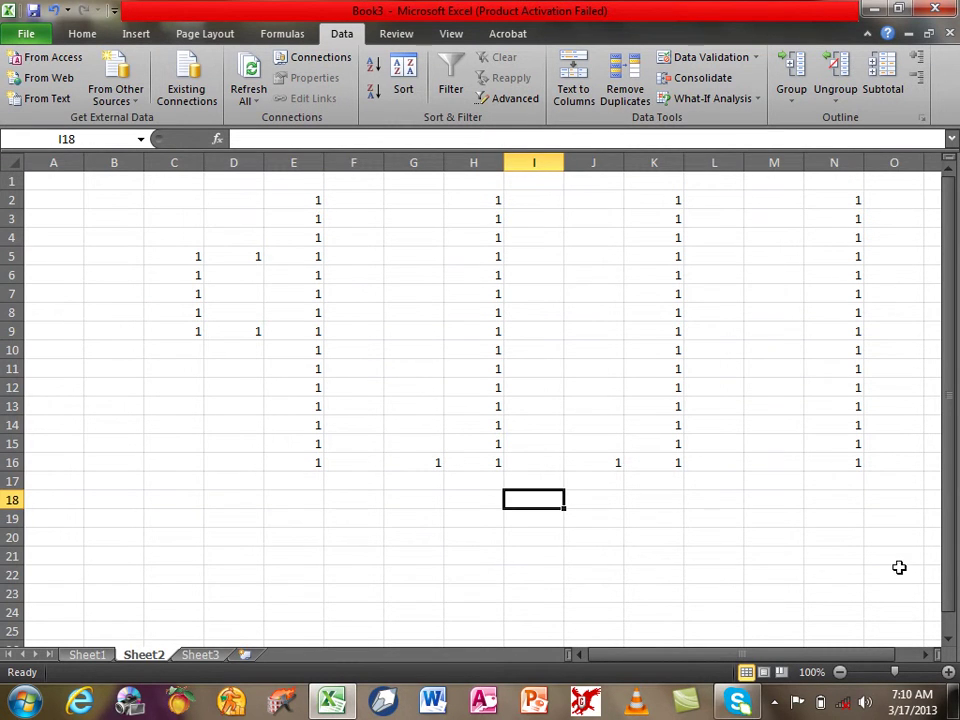
Delete all the 1s in A2:O22, check the Ungroup options, and select cell A1
drag(898, 570, 6, 200)
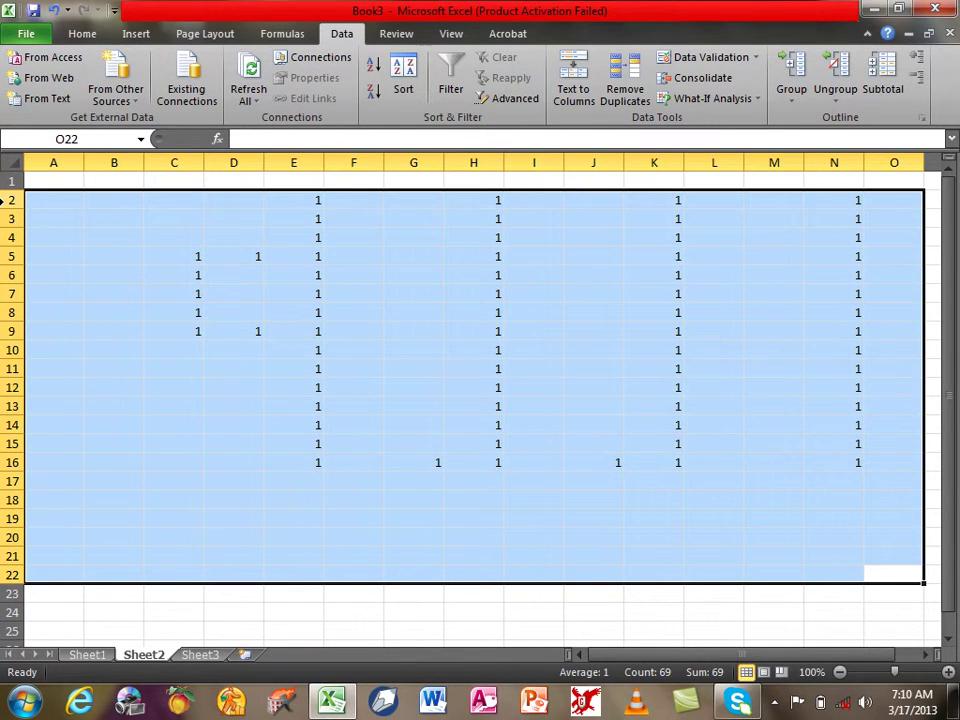
key(Delete)
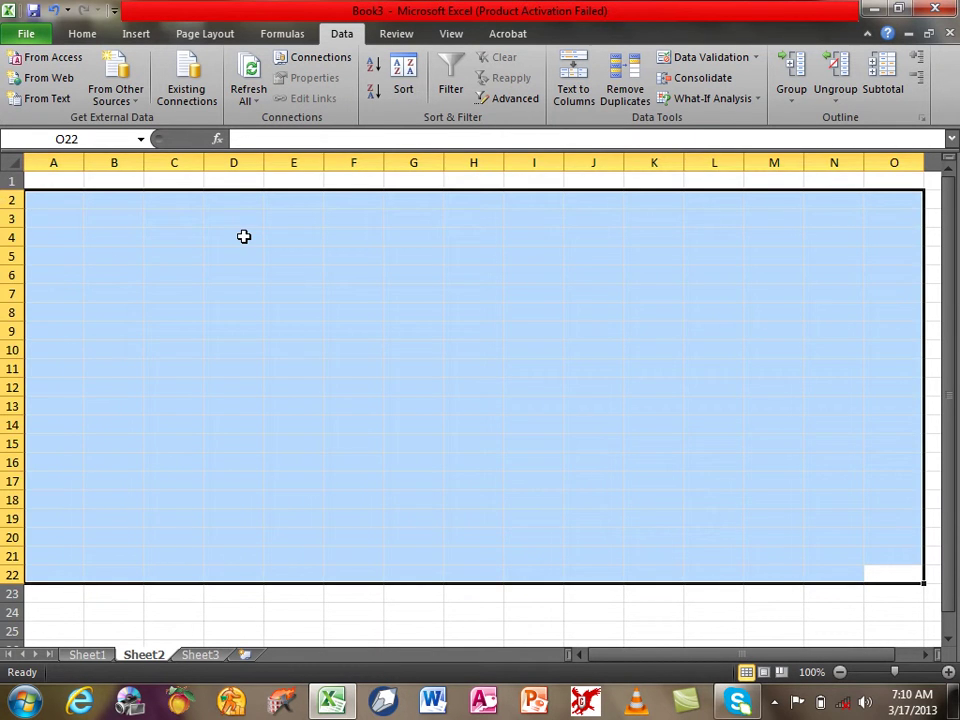
click(244, 236)
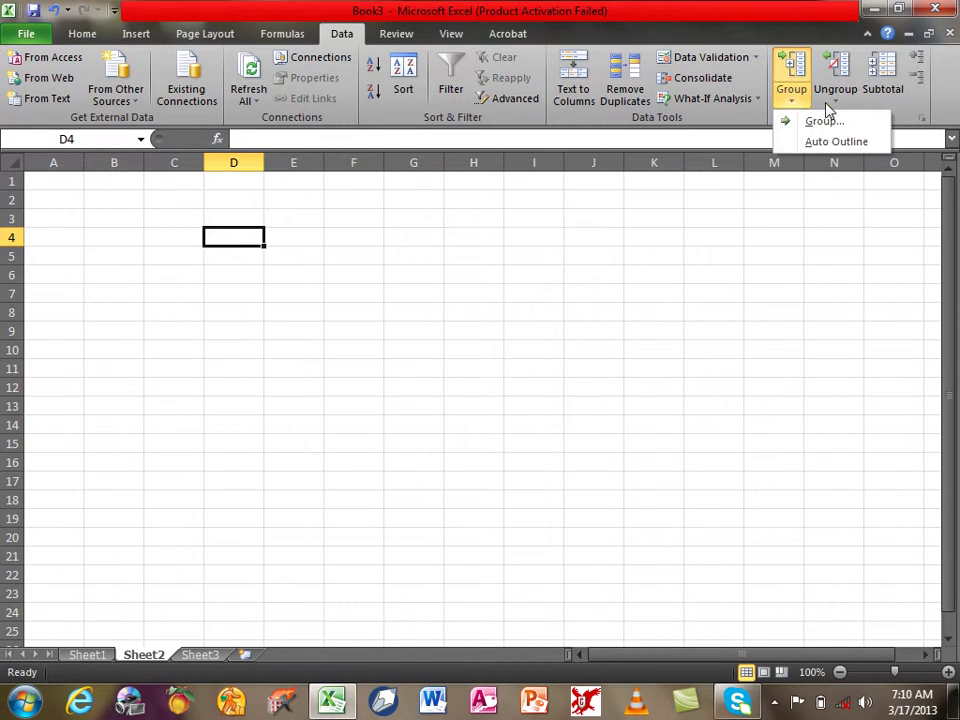
click(835, 97)
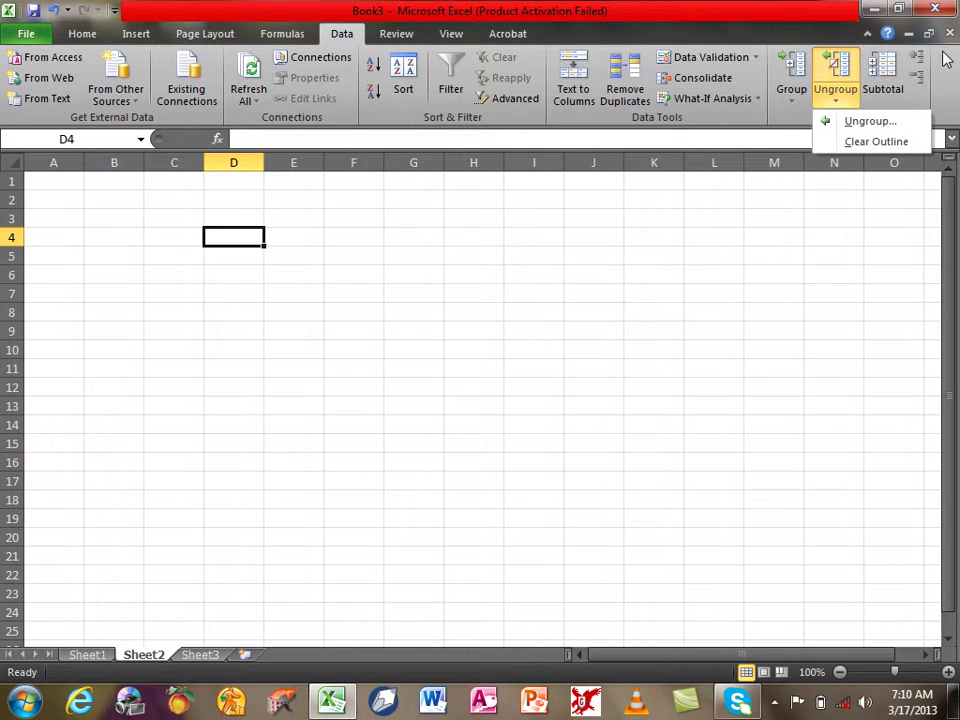
click(36, 181)
click(37, 181)
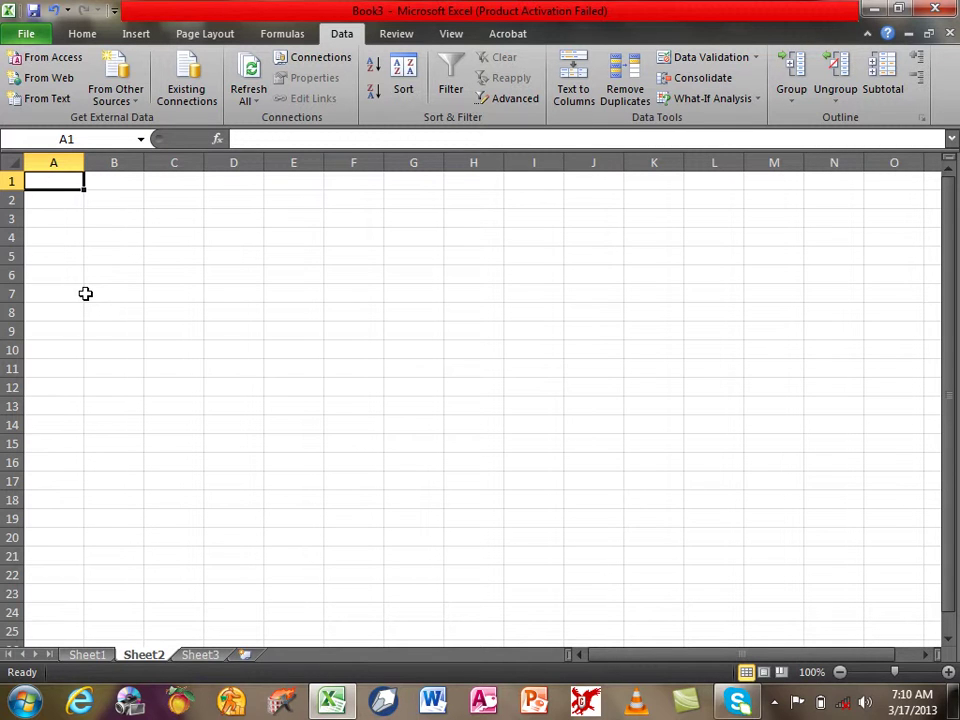
Start headings Emp.Name and Post in A1:B1, then discard the Salary entry
text(S)
key(BackSpace)
text(E)
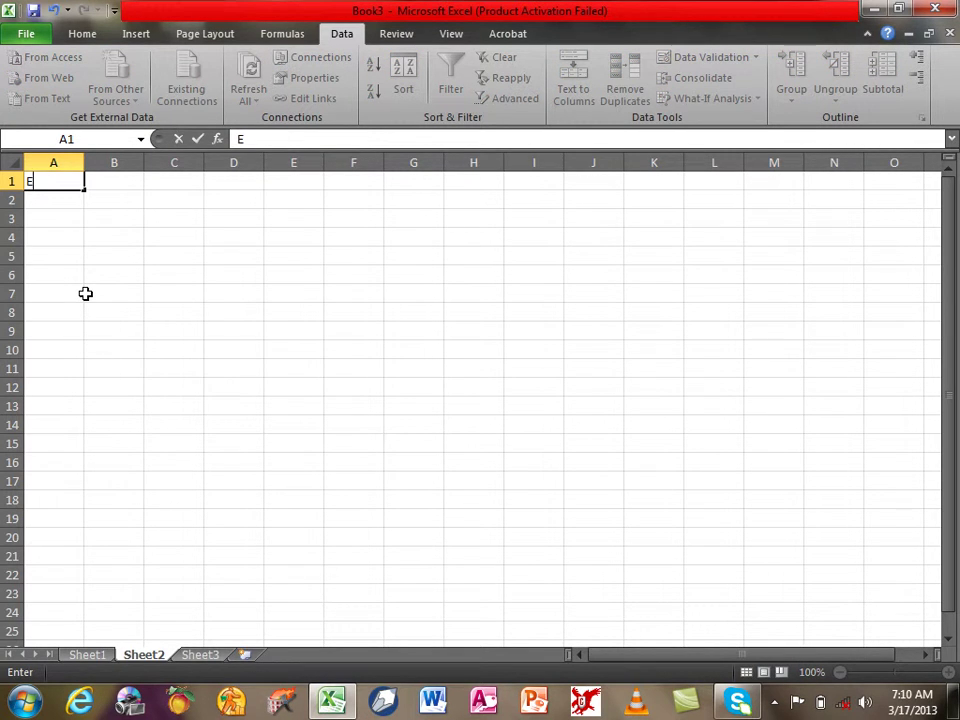
text(mp.Name)
key(Tab)
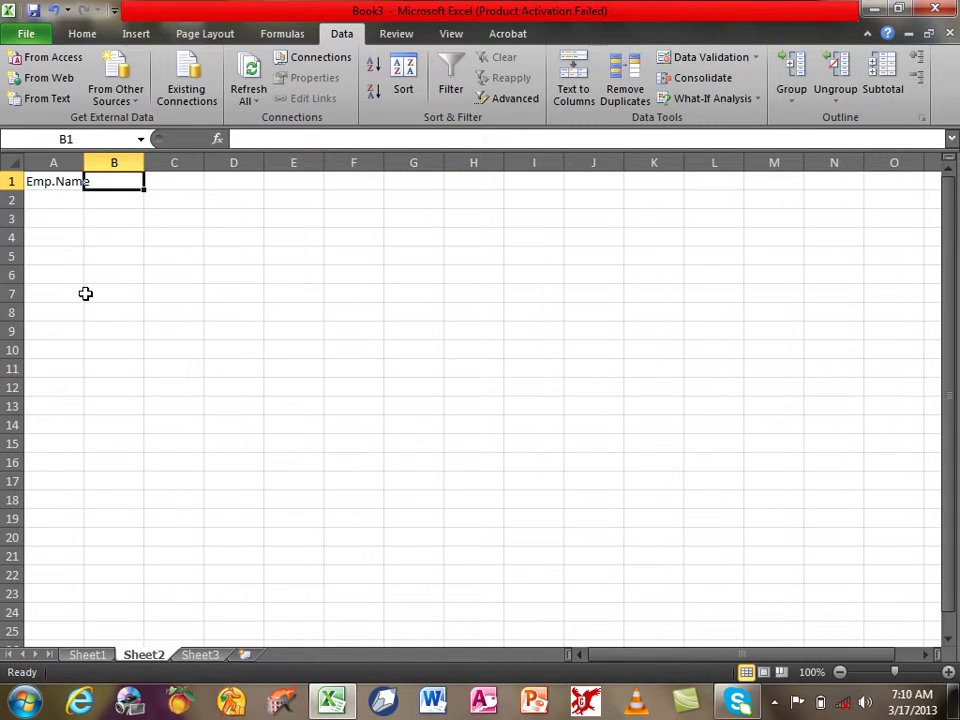
text(Post)
key(Tab)
text(Salary)
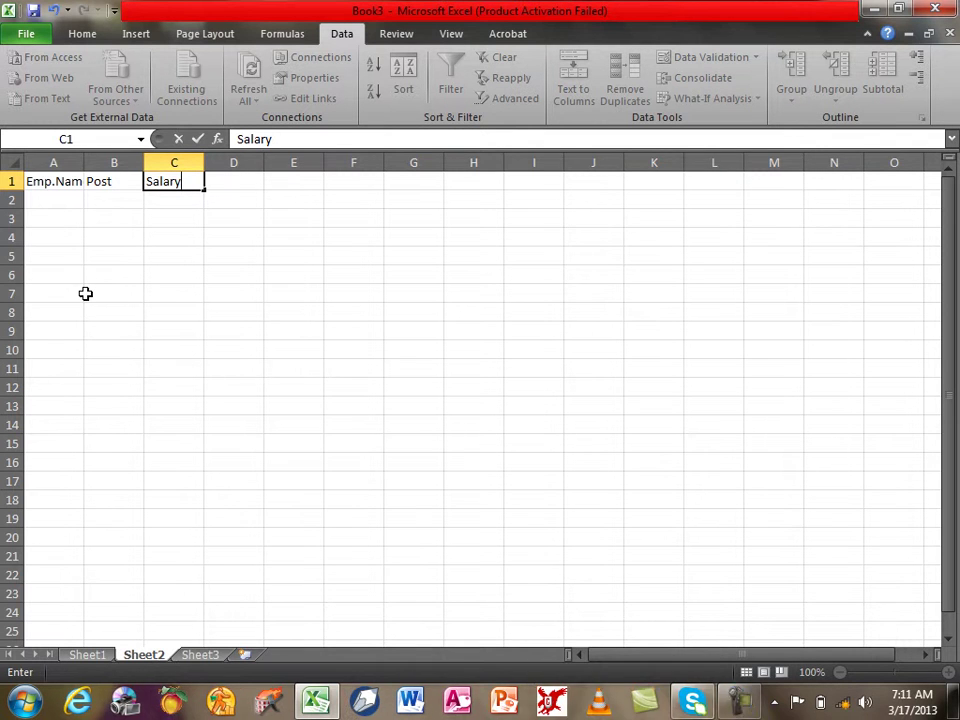
key(Escape)
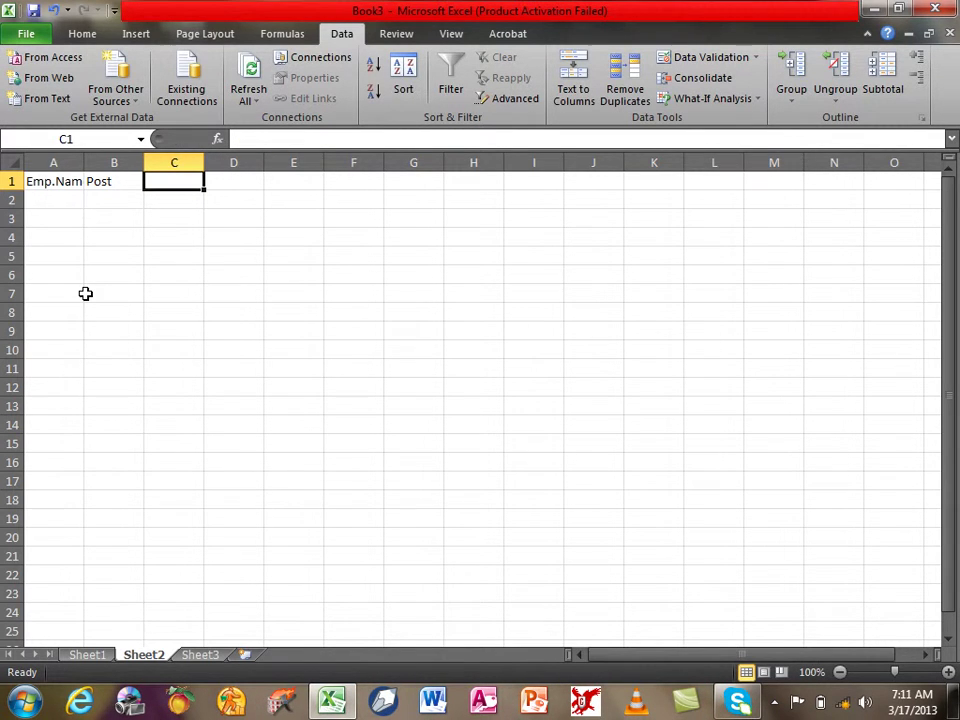
key(Left)
key(Left)
Enter headings Item and Price in A1:B1, see Qty rejected in C1, then go to Sheet3
text(Item)
key(Tab)
text(Pri)
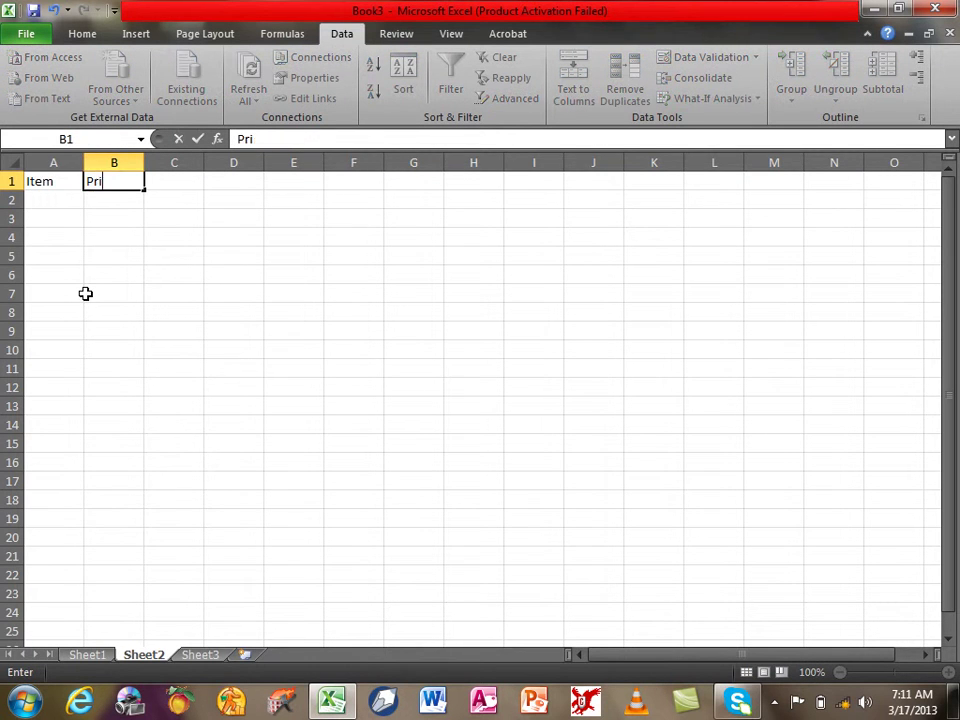
text(ce)
key(Tab)
text(Co)
key(Escape)
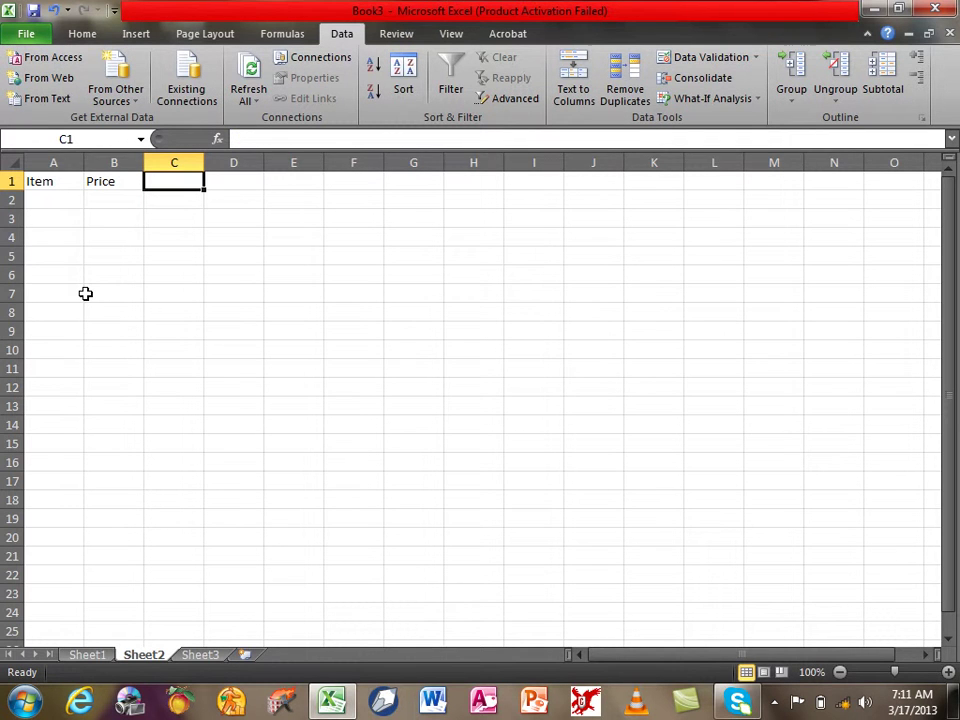
text(Qty)
key(Return)
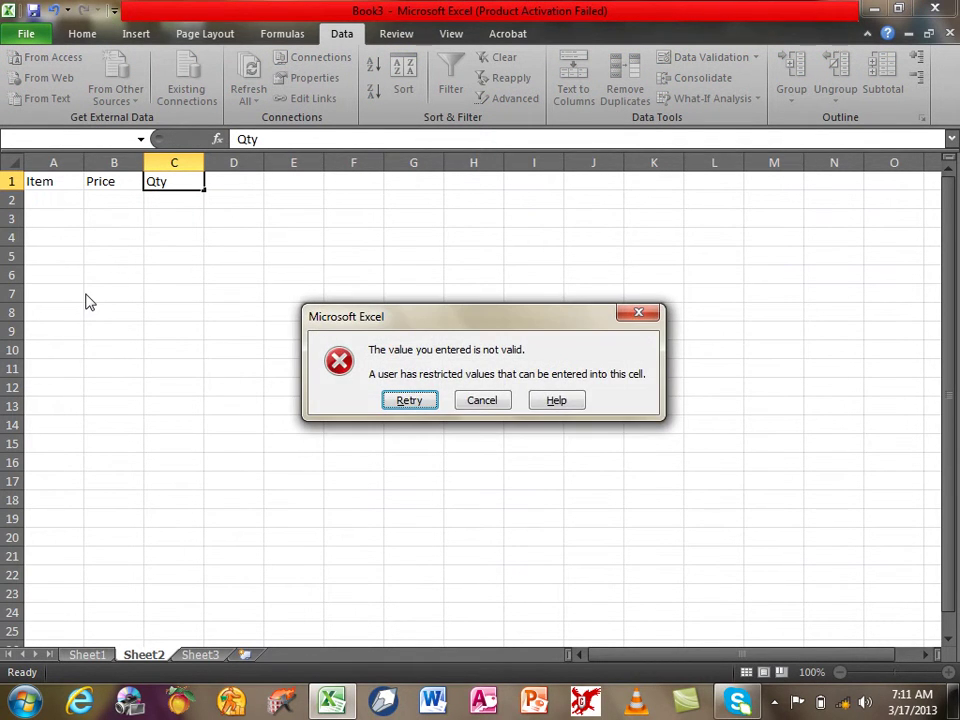
key(Escape)
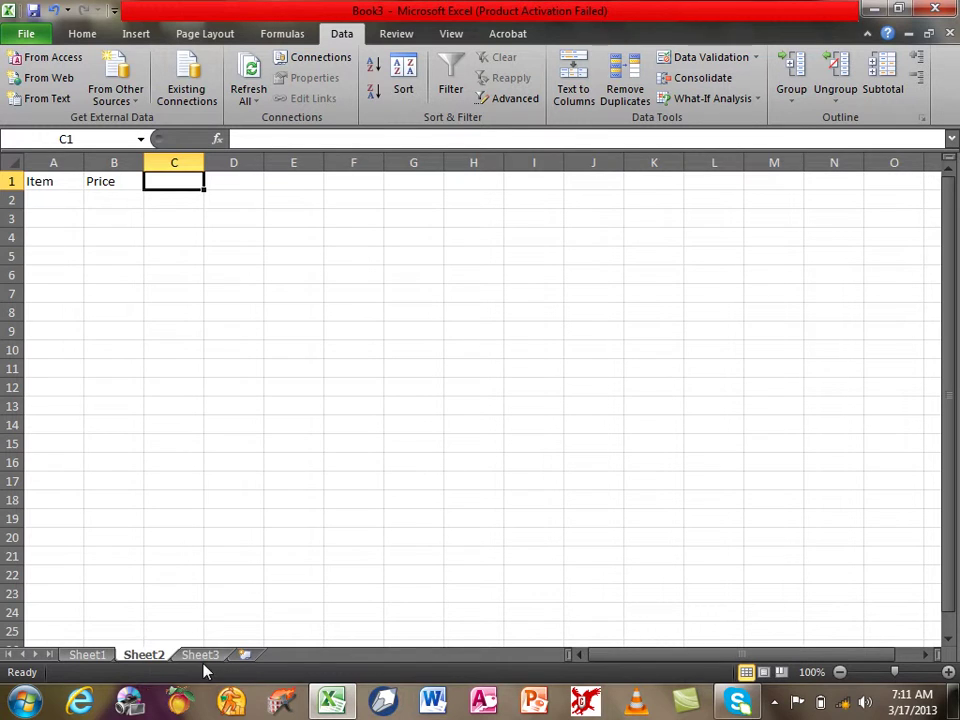
click(201, 656)
Type the headers Item, Price, Qty and NetCost across row 1
text(Item)
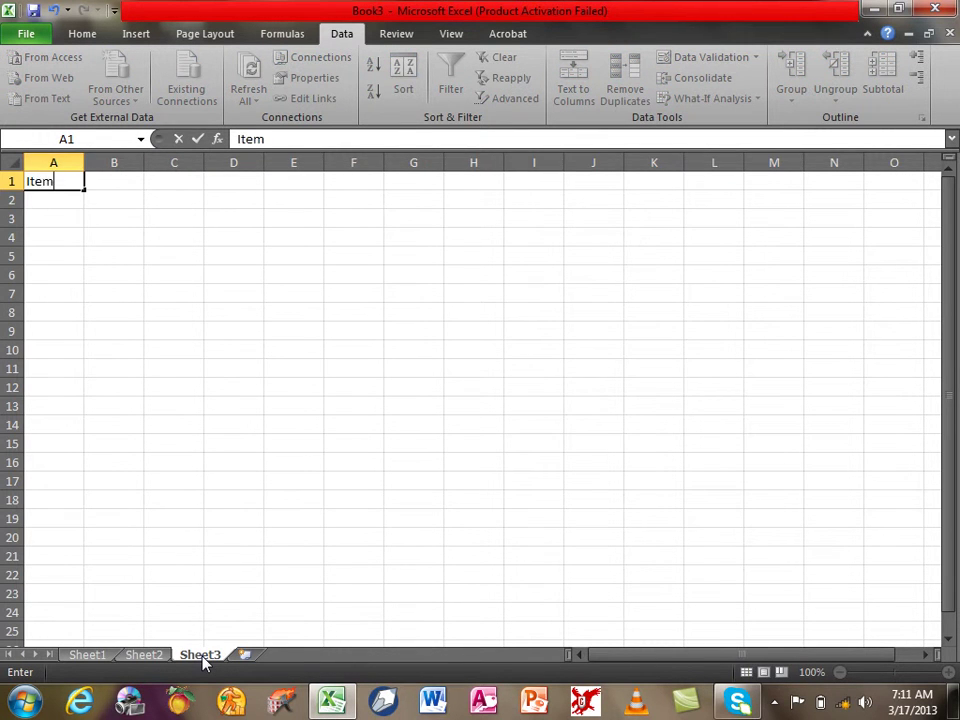
key(Tab)
text(Price)
key(Tab)
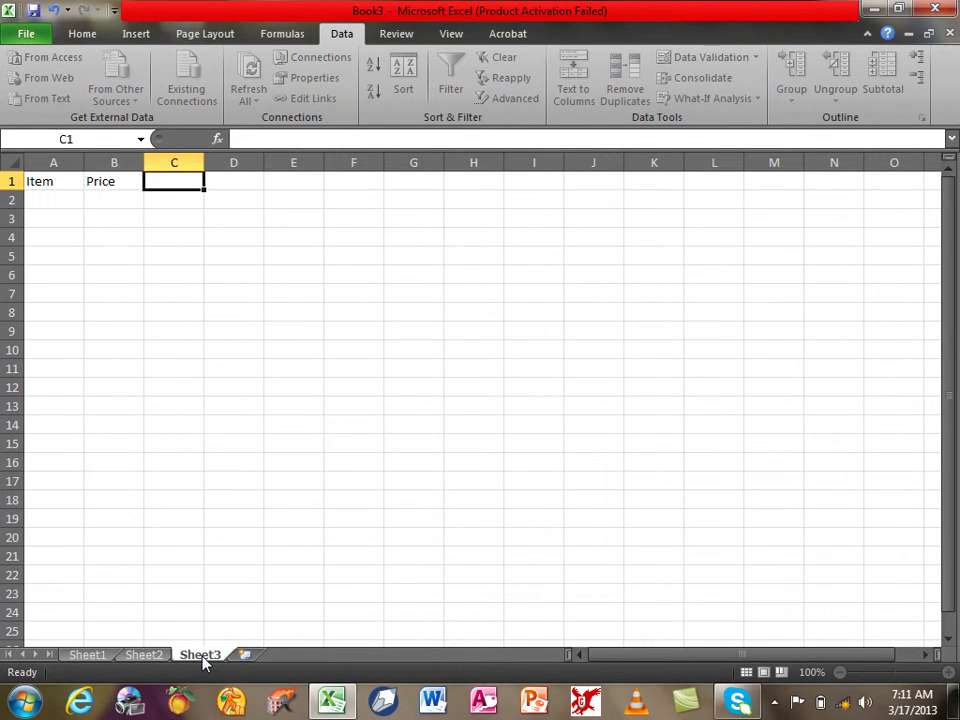
text(Cos)
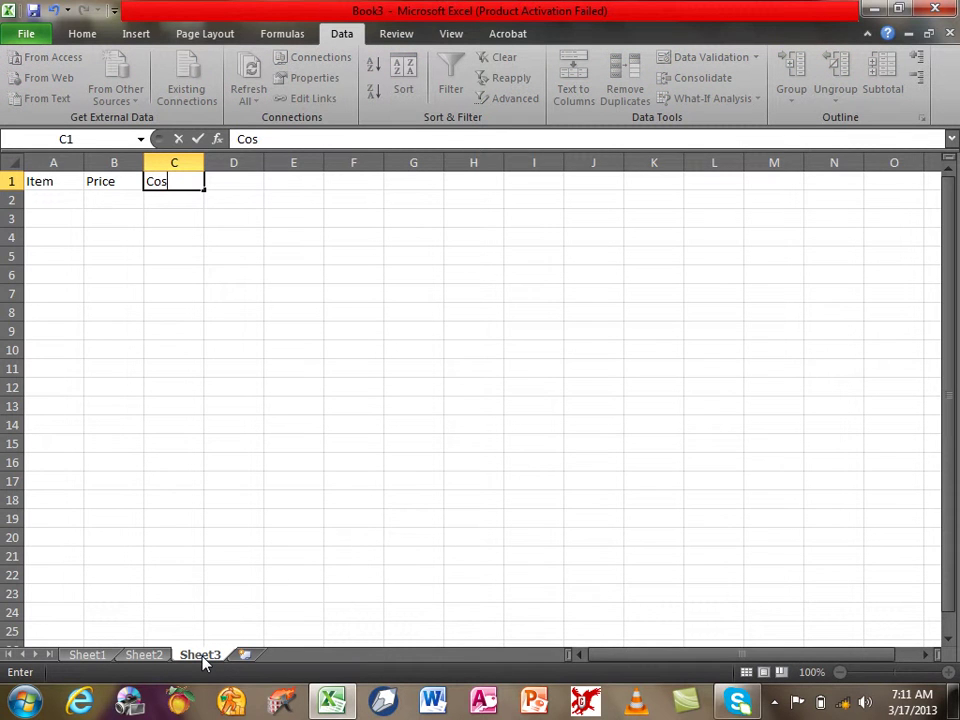
key(BackSpace)
key(BackSpace)
text(Qty)
key(Tab)
text(NetCos)
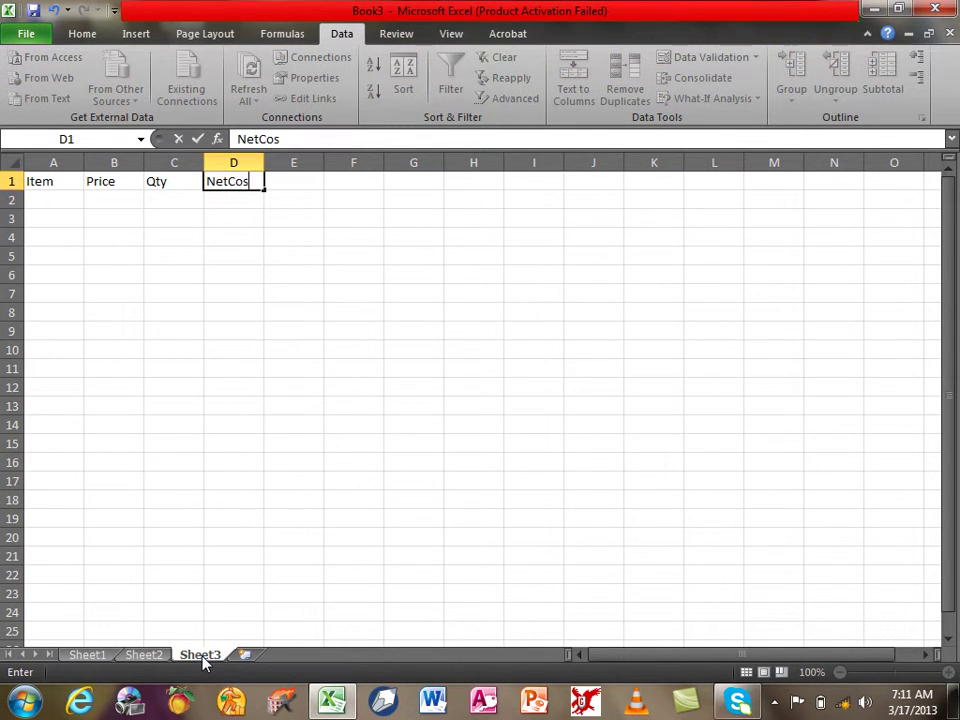
text(t)
key(Return)
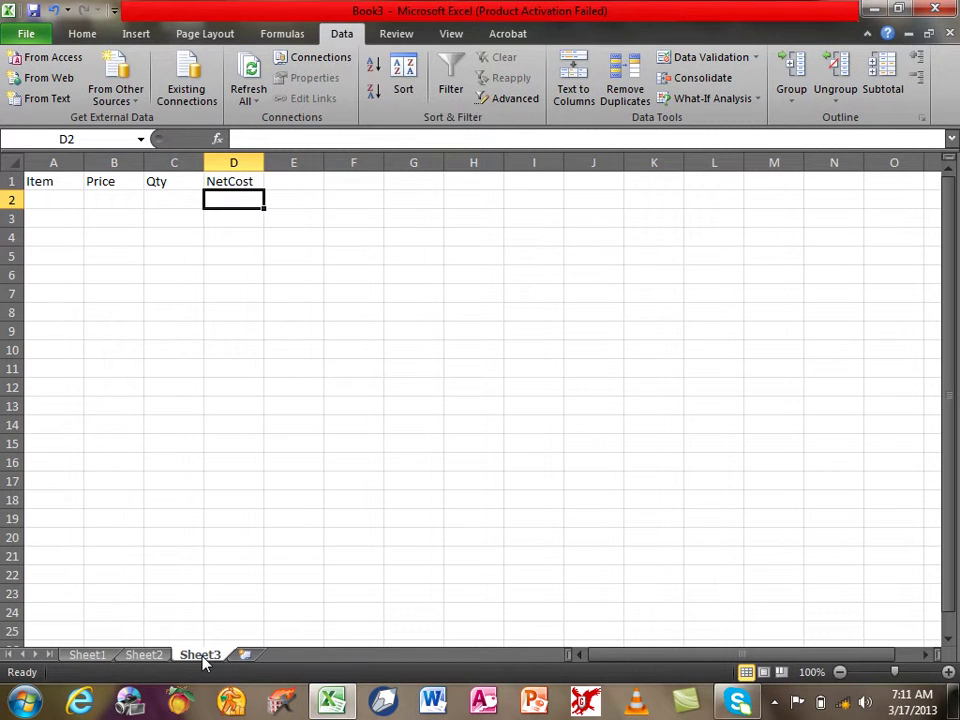
Enter CPU, Projector and Printer in A2:A4
key(Left)
key(Left)
key(Left)
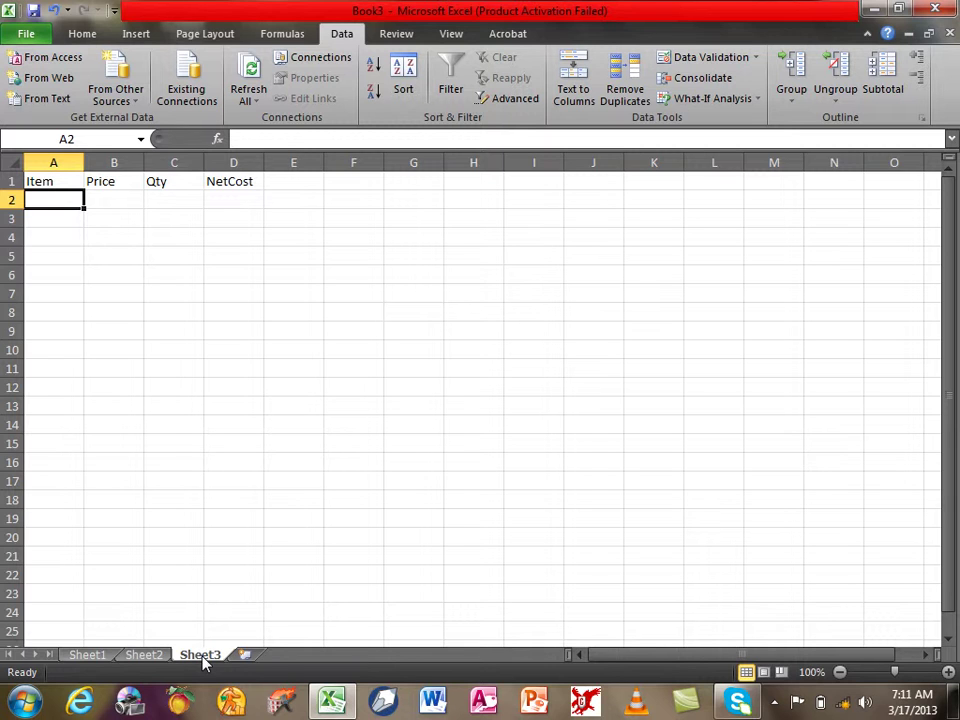
text(CPU)
key(Return)
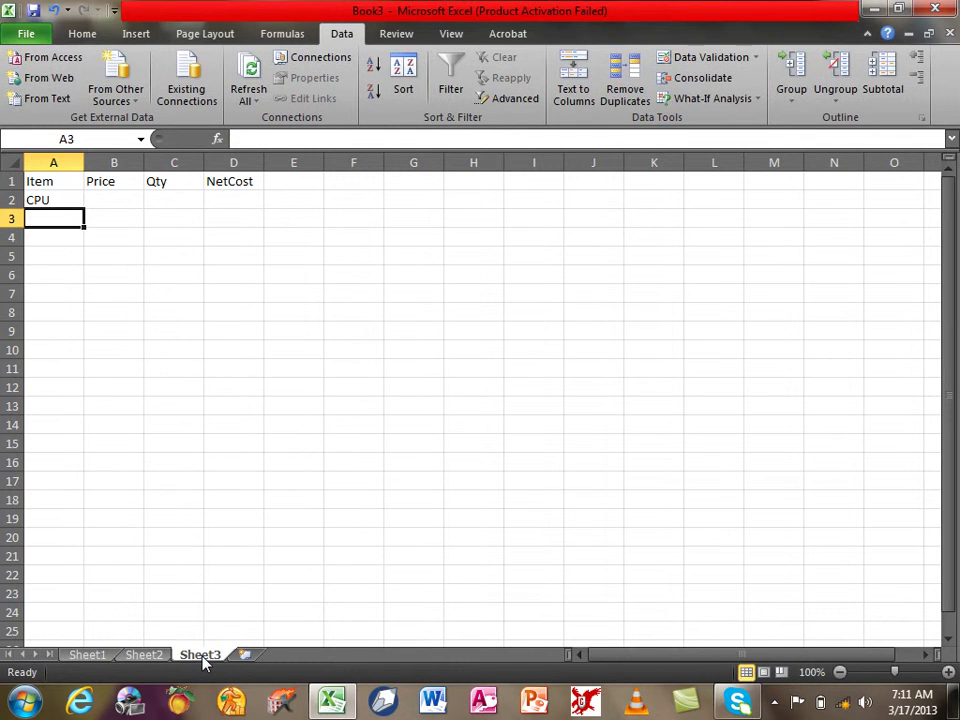
text(Projector)
key(Return)
text(Printer)
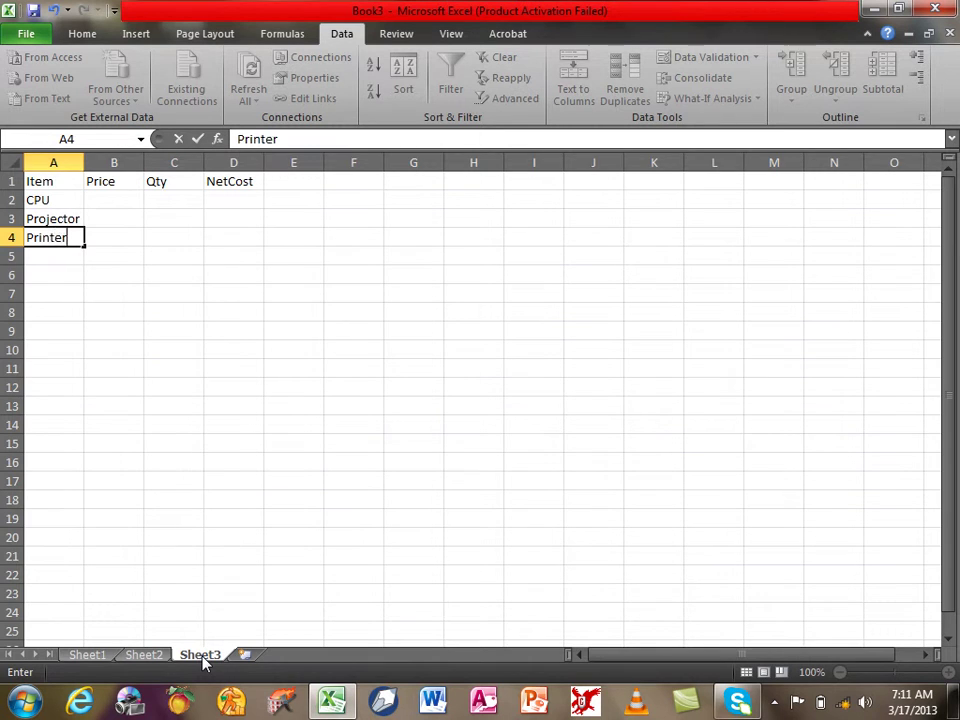
key(Return)
Give CPU price 3000 with quantity 10 and Projector price 25000 with quantity 5
key(Right)
key(Up)
key(Up)
key(Up)
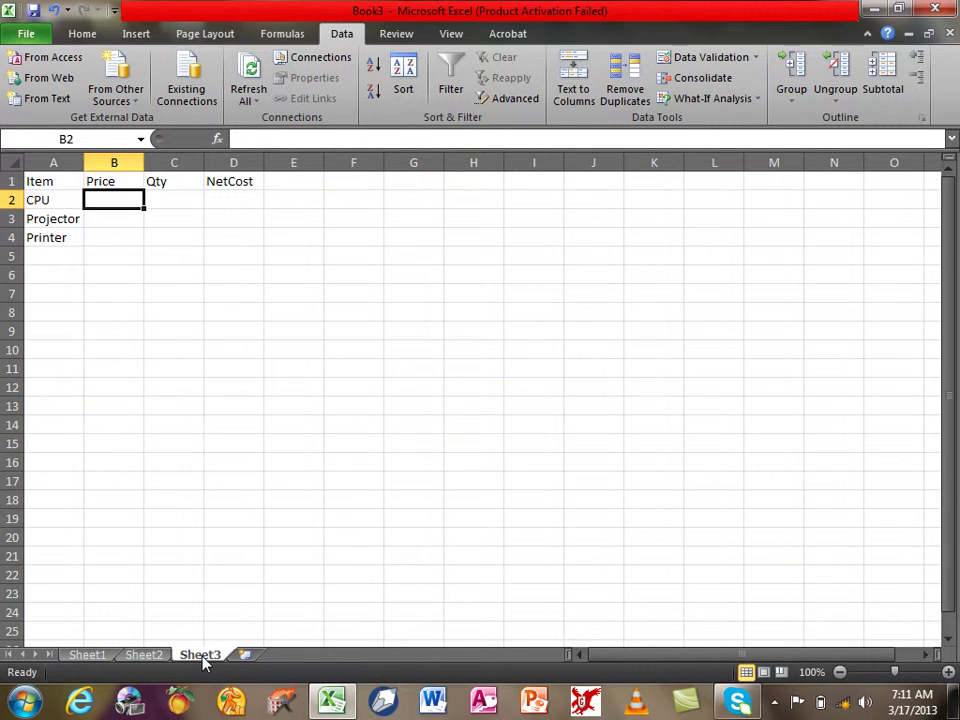
text(3000)
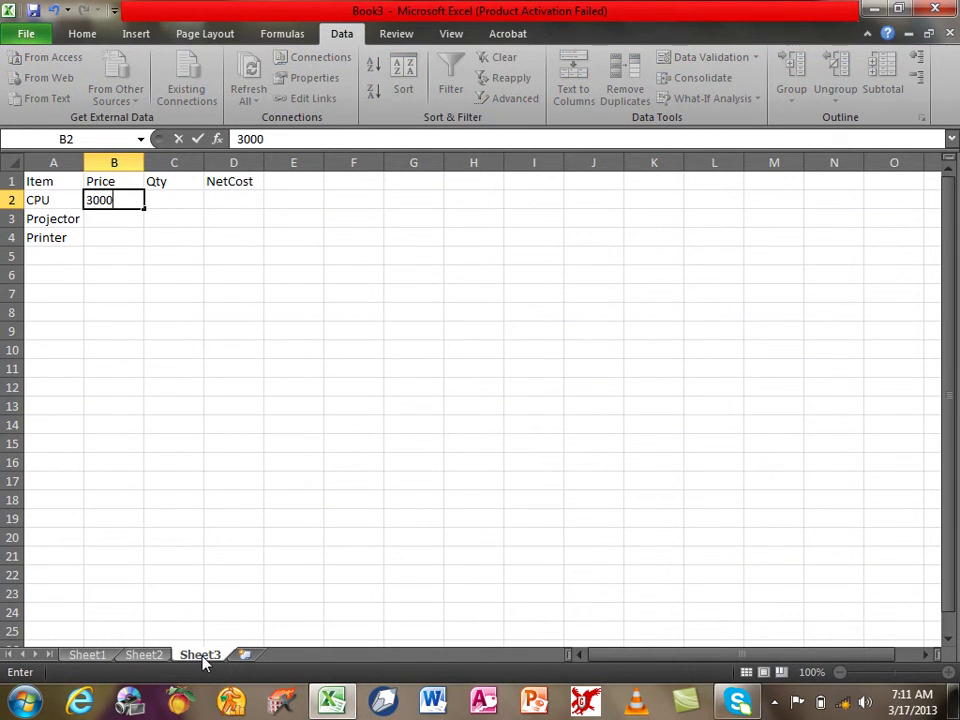
key(Tab)
text(10)
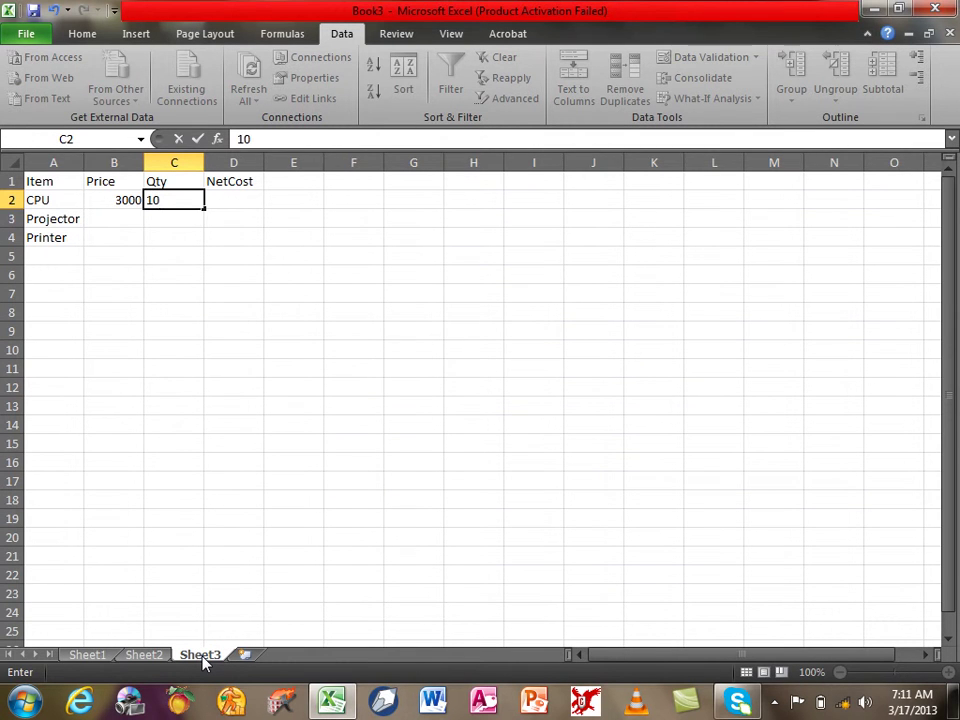
key(Return)
text(2500)
key(Tab)
key(Left)
text(25000)
key(Tab)
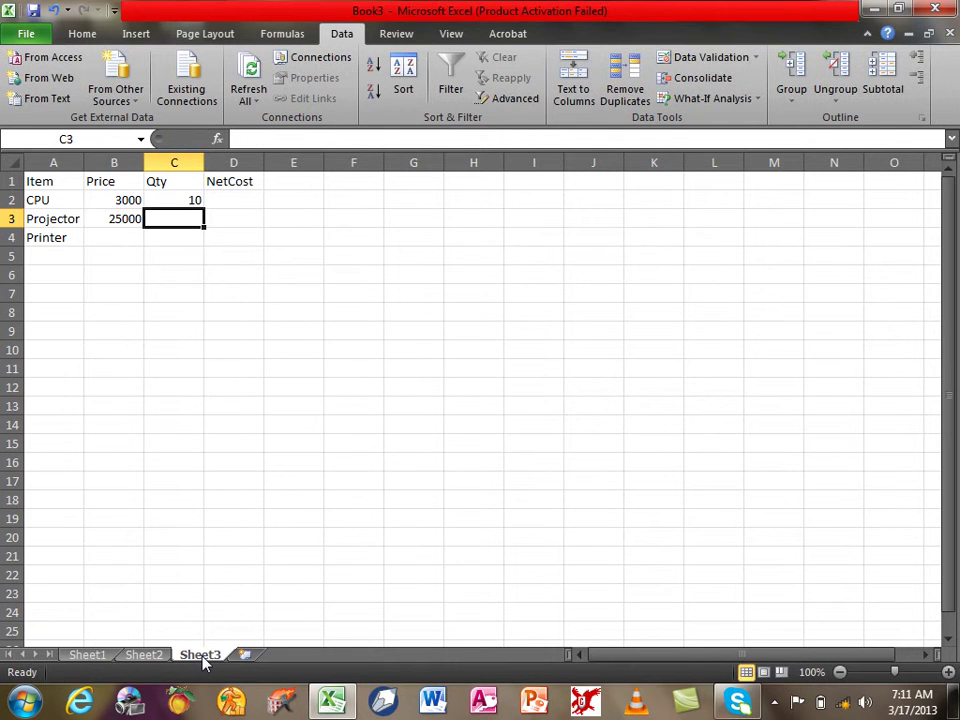
text(5)
key(Return)
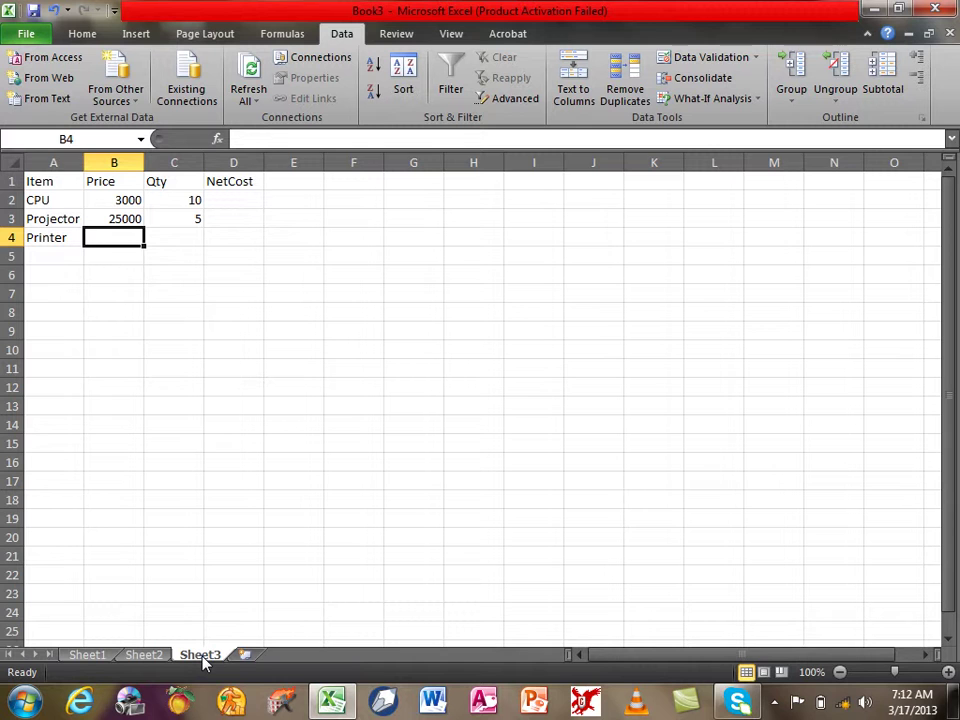
Give Printer price 5000 with quantity 10
text(5000)
key(Tab)
text(10)
key(Tab)
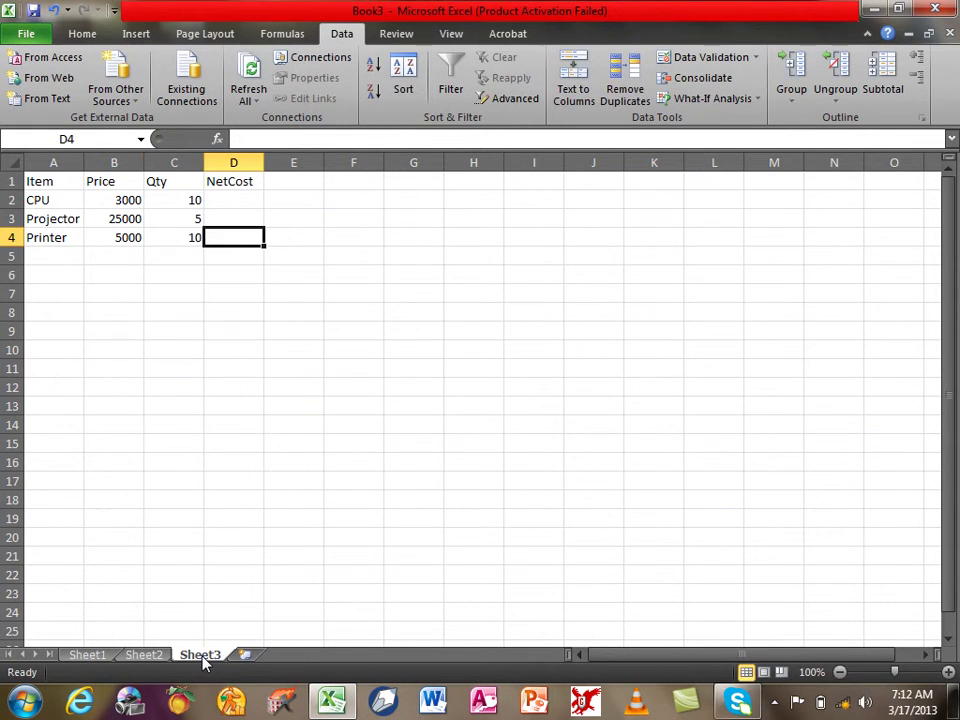
key(shift+F10)
key(Escape)
Add a second set of items CPU, Projector and Printer in A5:A7
key(Left)
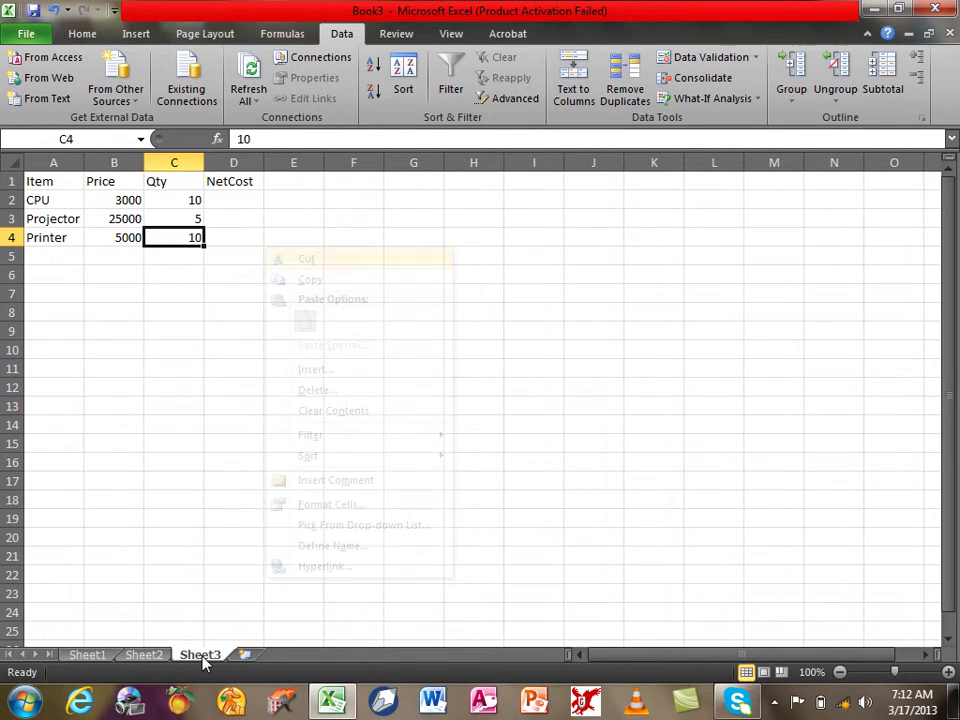
key(Left)
key(Left)
key(Down)
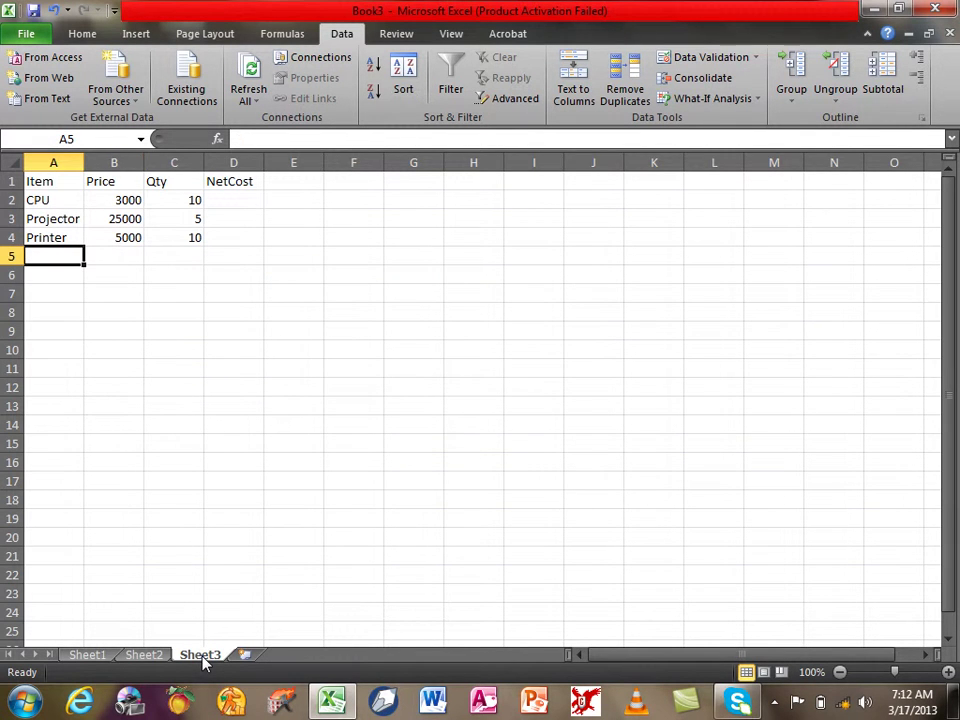
text(CP)
key(Return)
text(Pro)
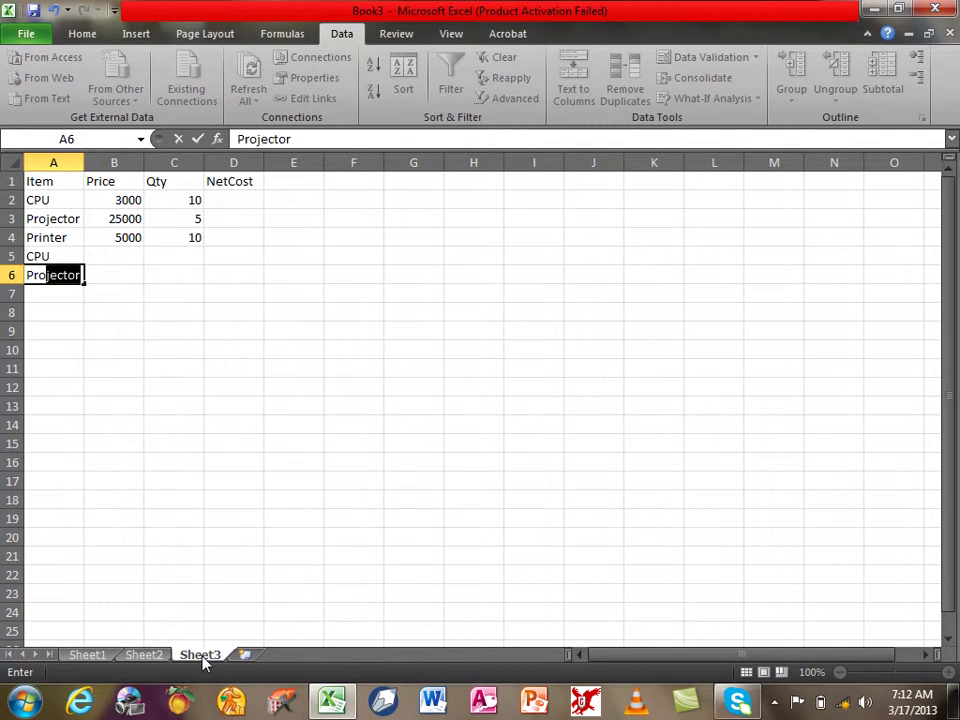
key(Return)
text({)
key(BackSpace)
key(BackSpace)
text(Pro)
key(BackSpace)
key(BackSpace)
text(int)
key(Tab)
Enter prices 2500, 20000 and 4500 in B5:B7
key(Up)
key(Up)
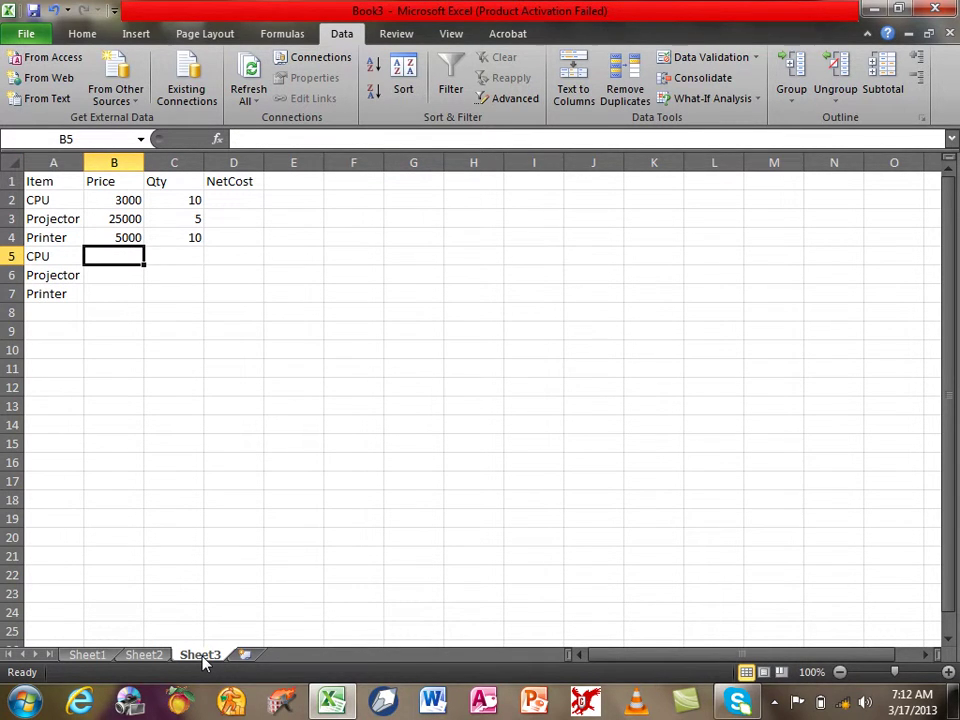
text(3)
key(BackSpace)
text(2500)
key(Return)
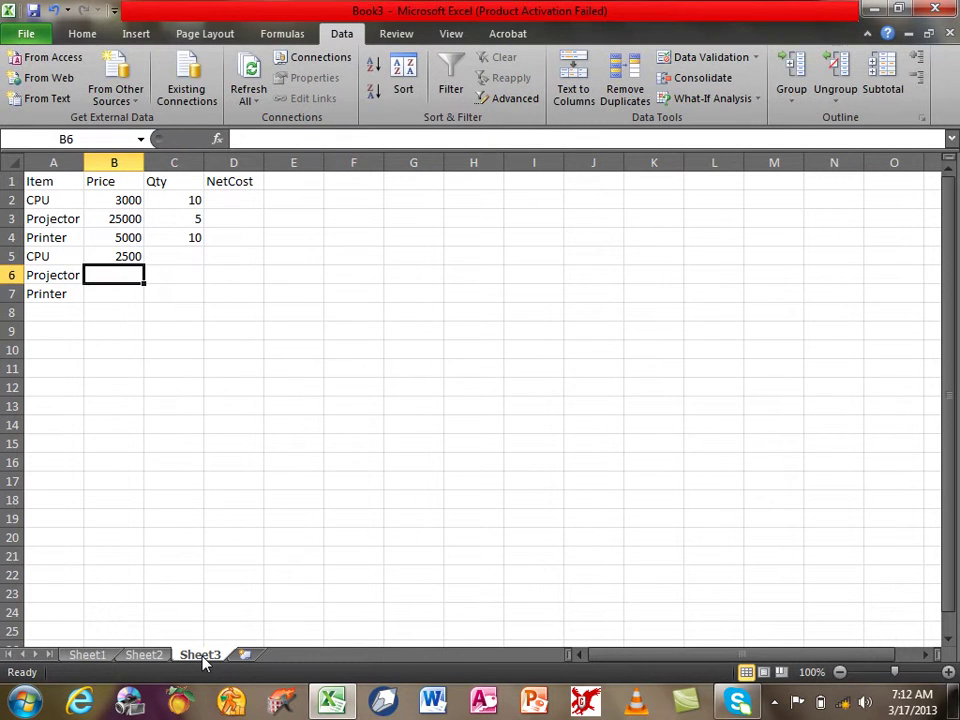
text(2000)
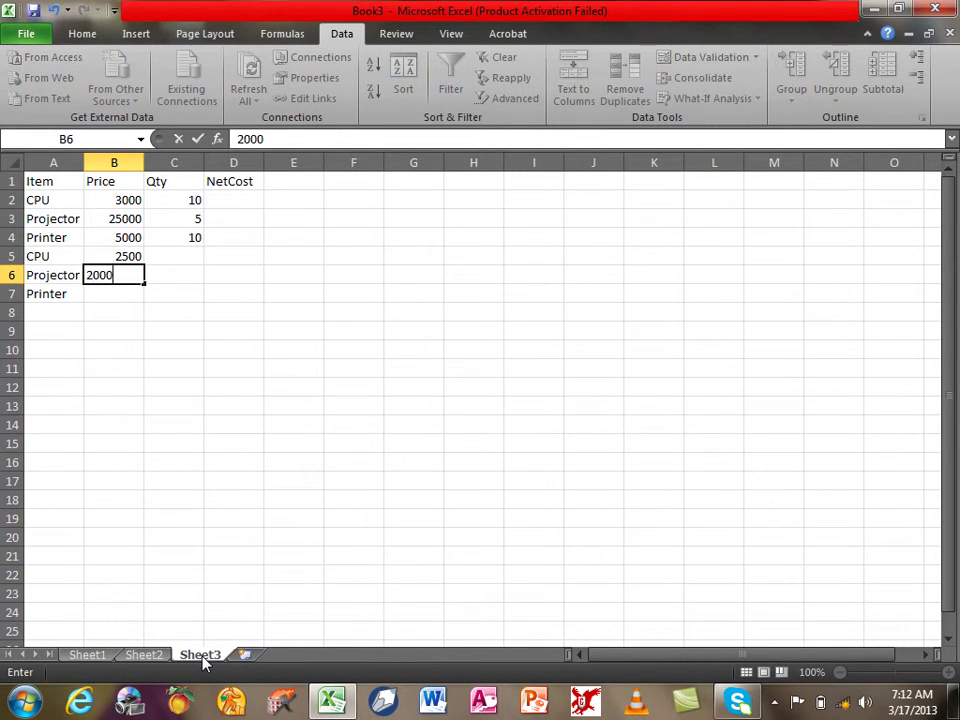
text(0)
key(Return)
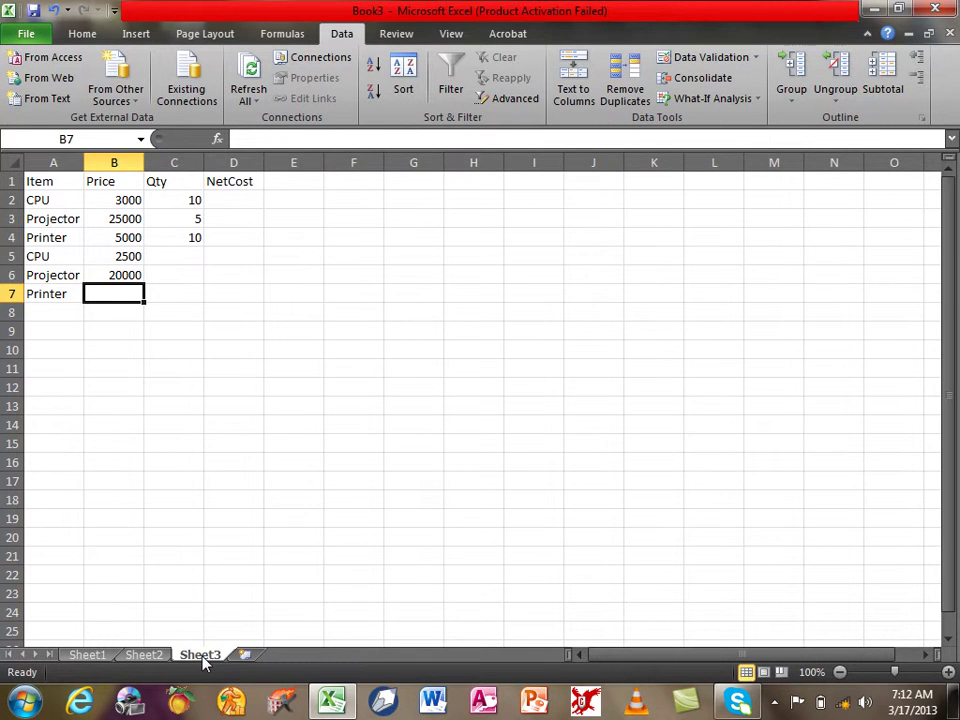
text(4500)
key(Right)
Enter quantities 10 and 5 for the new CPU and Projector rows
key(Up)
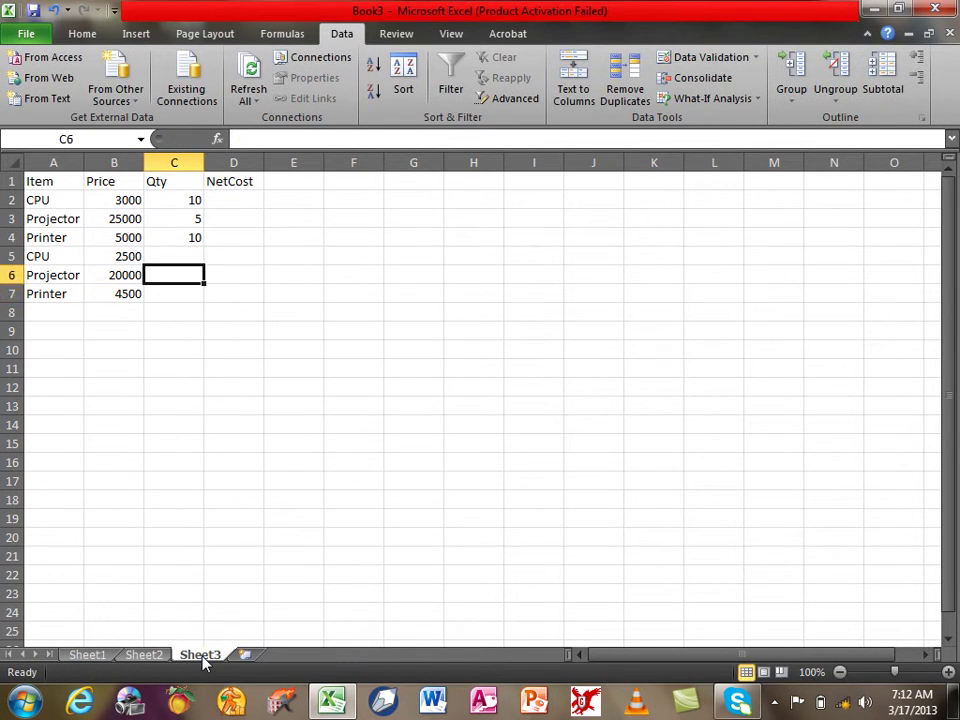
key(Up)
text(1)
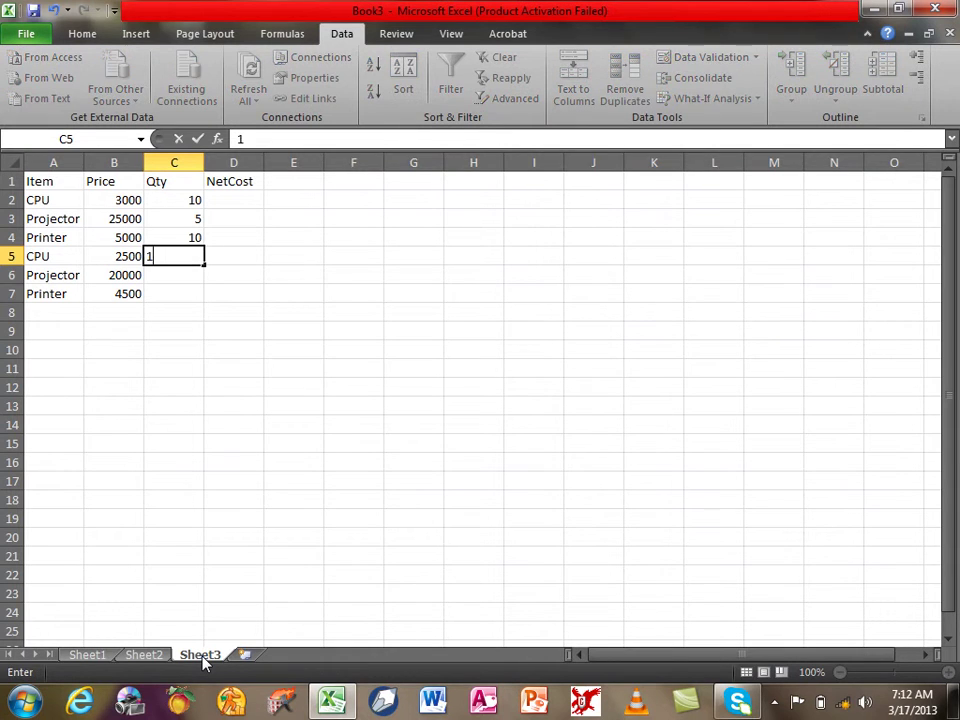
text(0)
key(Return)
text(5)
key(Return)
text(10)
key(Right)
key(Up)
key(Up)
key(Up)
key(Up)
key(Up)
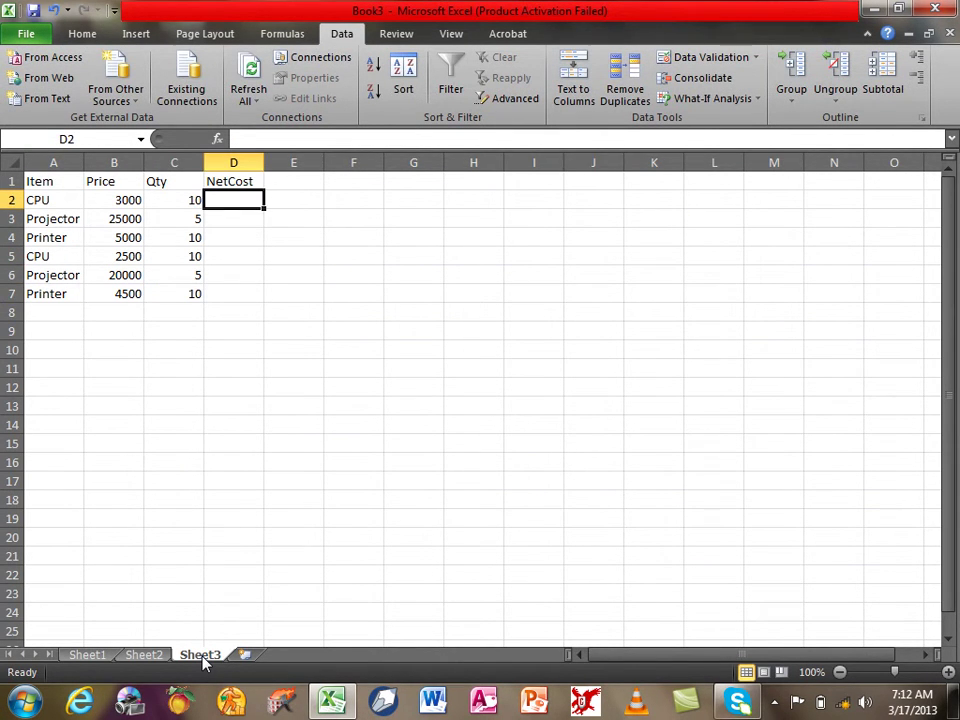
Enter =B2*C2 in D2 and fill it down through D7
text(=)
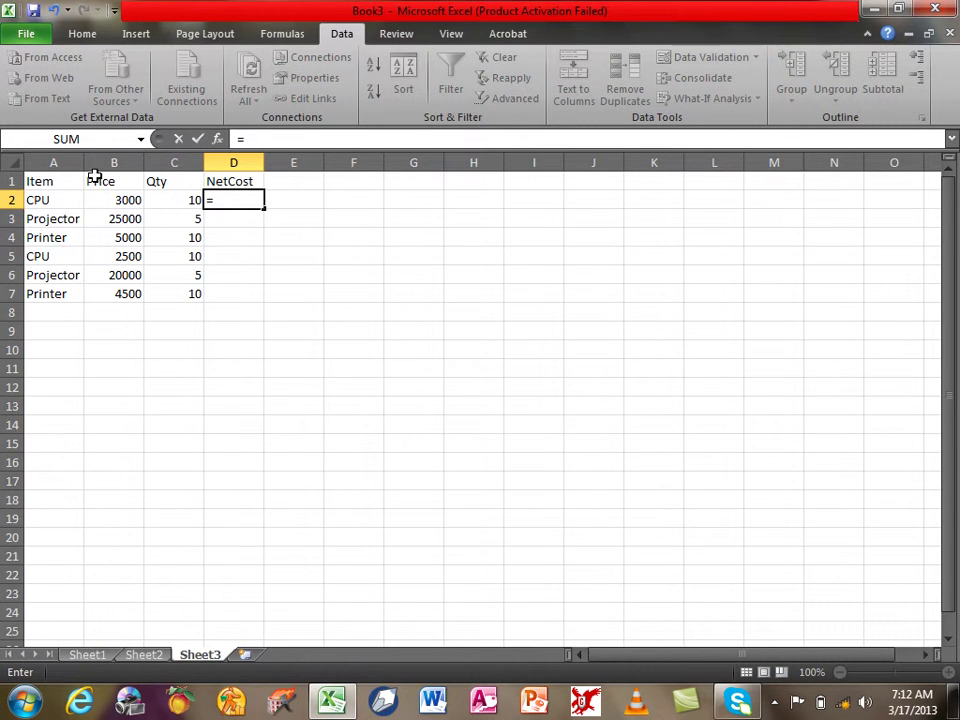
click(119, 205)
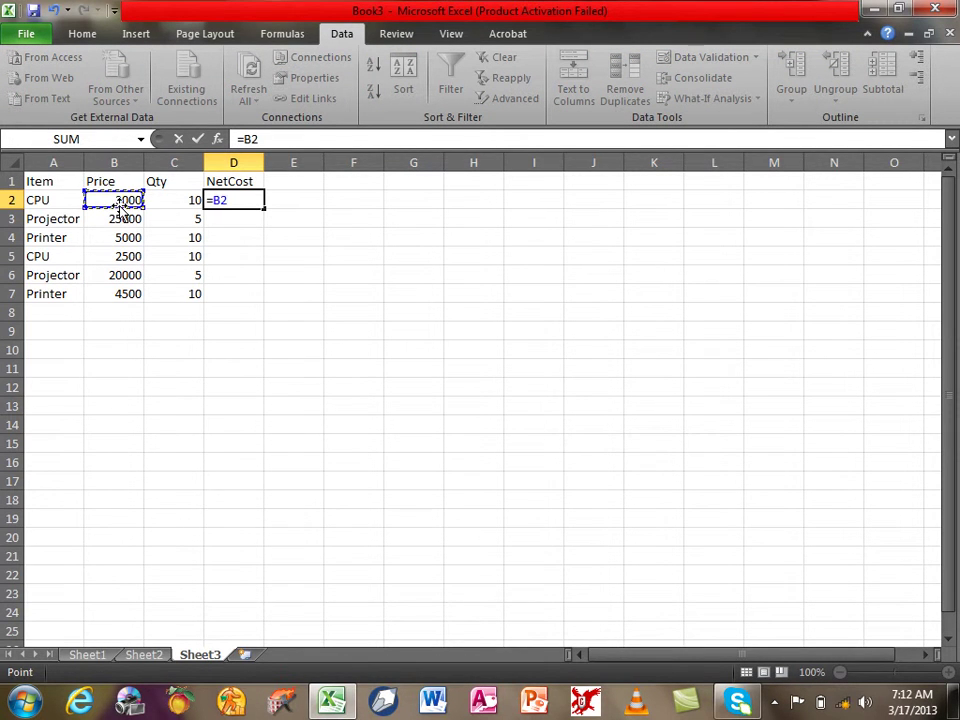
text(*)
click(167, 204)
key(Return)
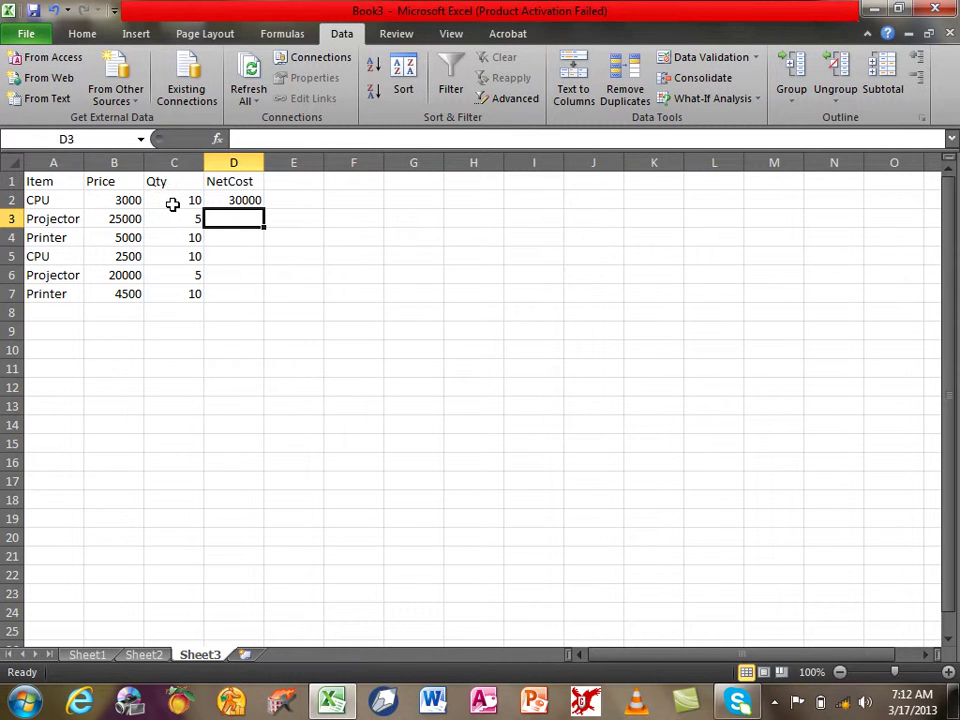
drag(225, 200, 236, 300)
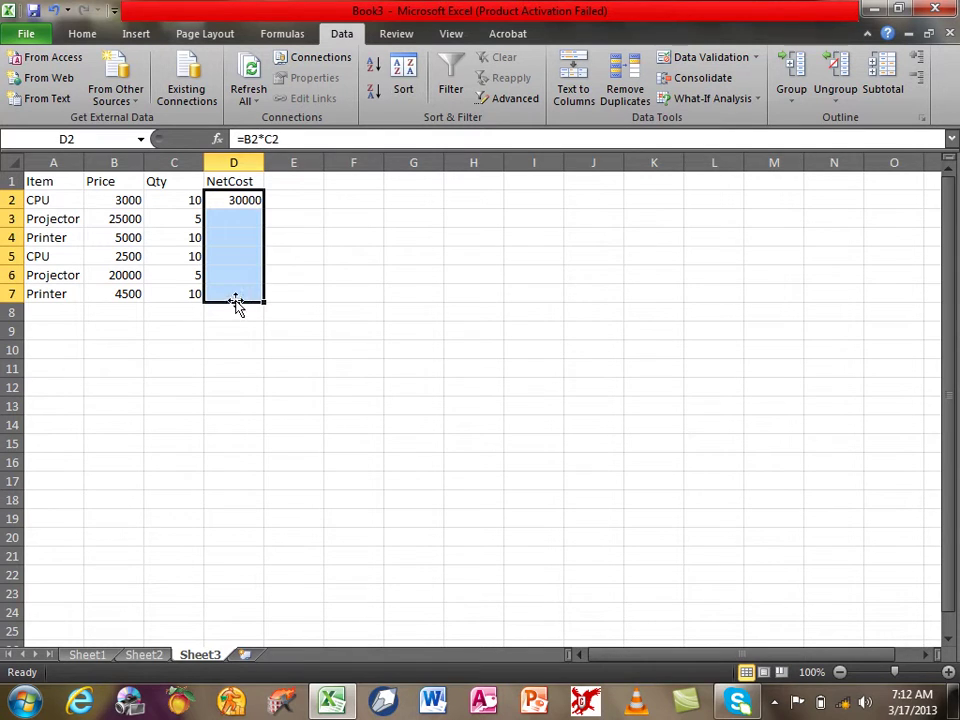
key(ctrl+d)
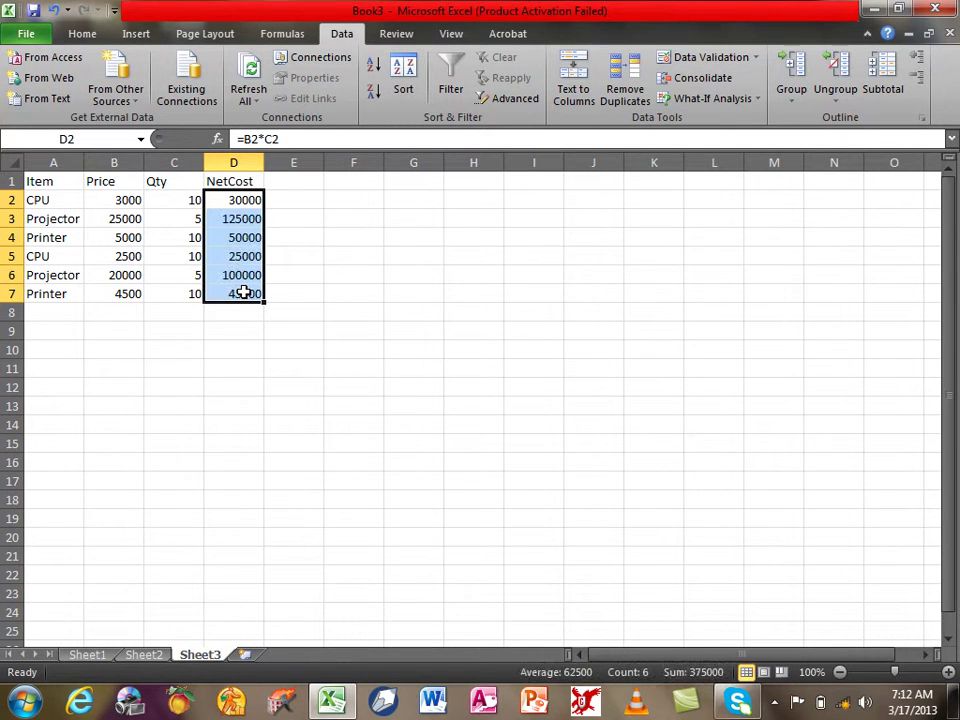
Select the header row, then the whole table A1:D7
click(238, 182)
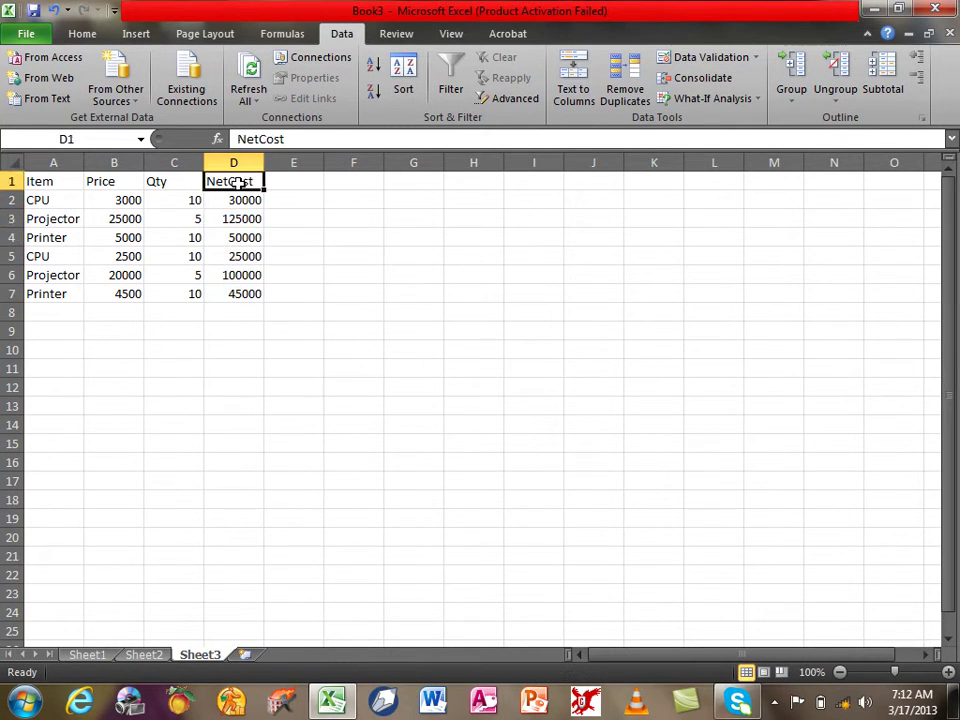
mouse_move(73, 216)
mouse_down()
mouse_move(73, 183)
mouse_move(246, 177)
mouse_up()
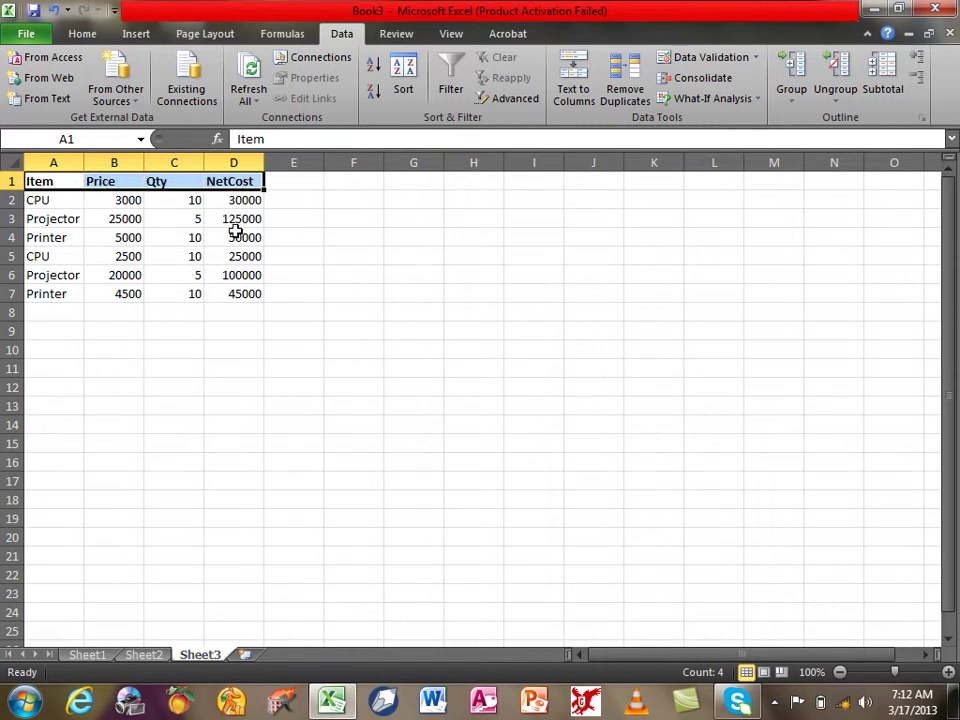
drag(242, 290, 73, 176)
Sort only the item names in column A alphabetically
click(86, 35)
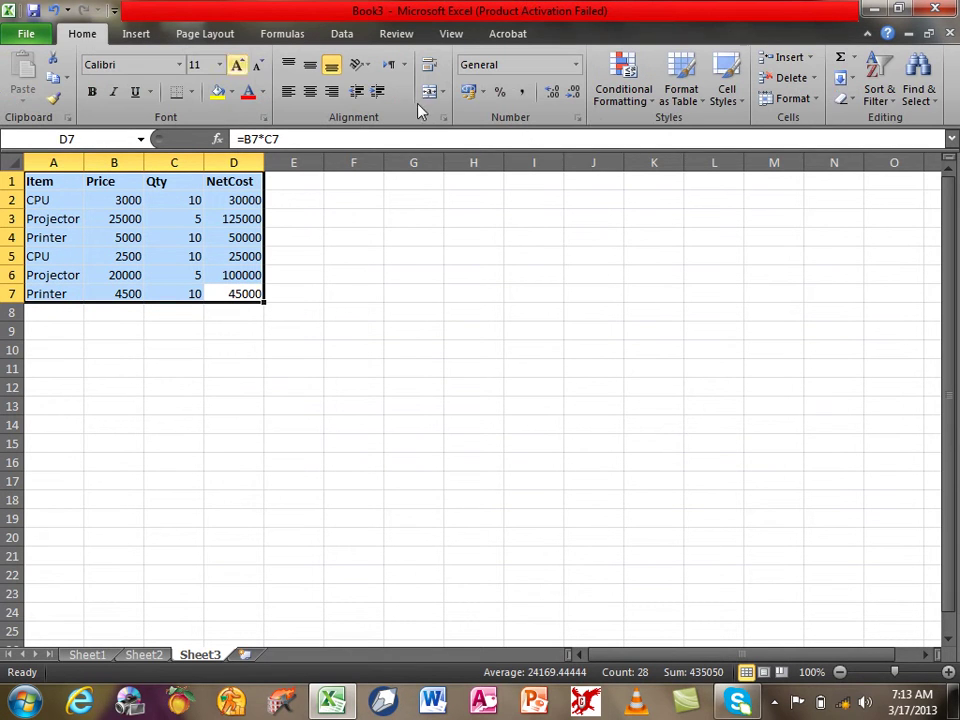
click(872, 98)
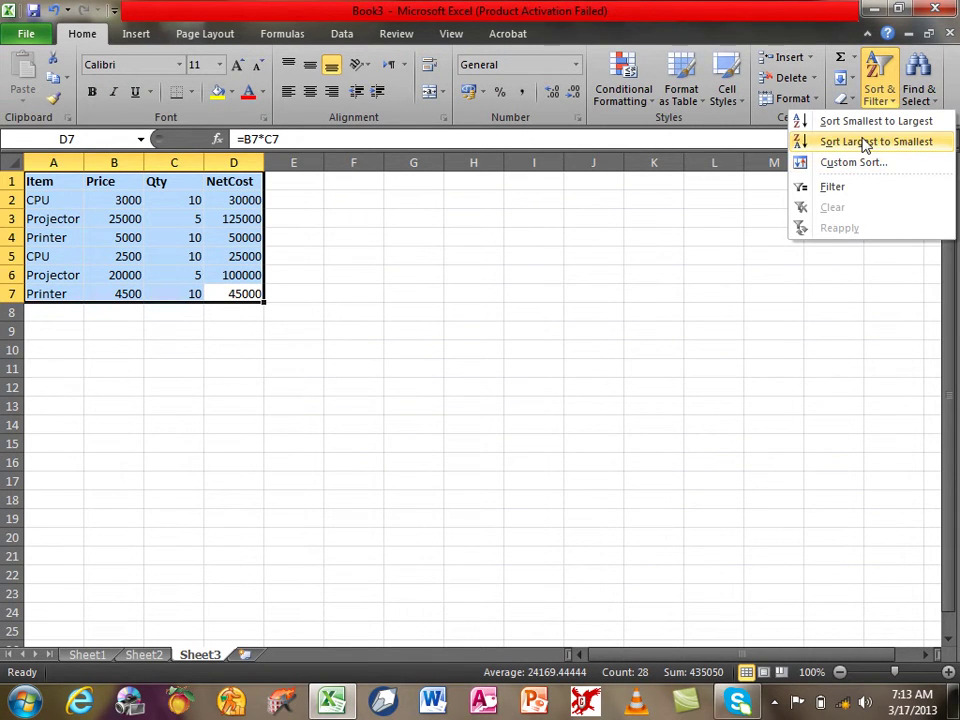
click(154, 193)
mouse_move(51, 198)
mouse_down()
mouse_move(163, 257)
mouse_move(77, 290)
mouse_up()
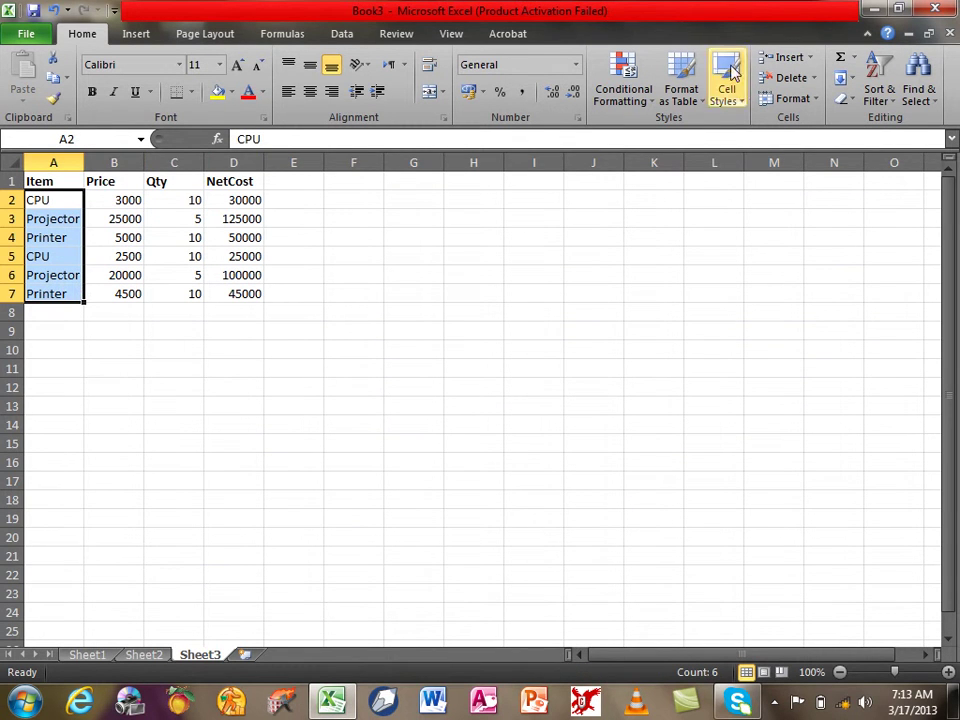
click(873, 94)
click(886, 121)
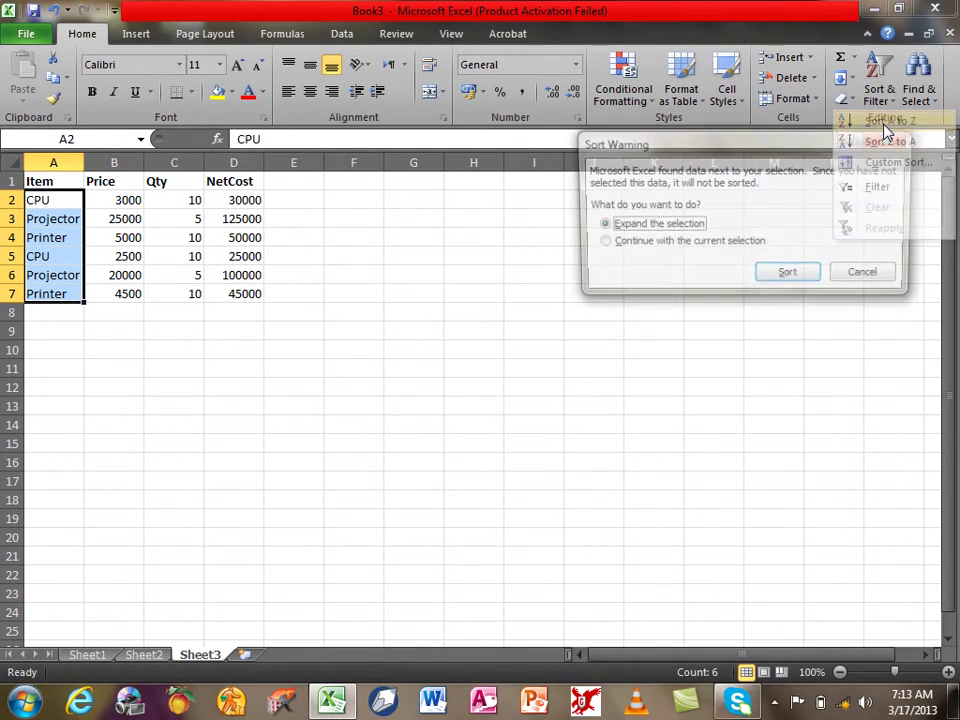
click(735, 243)
click(790, 276)
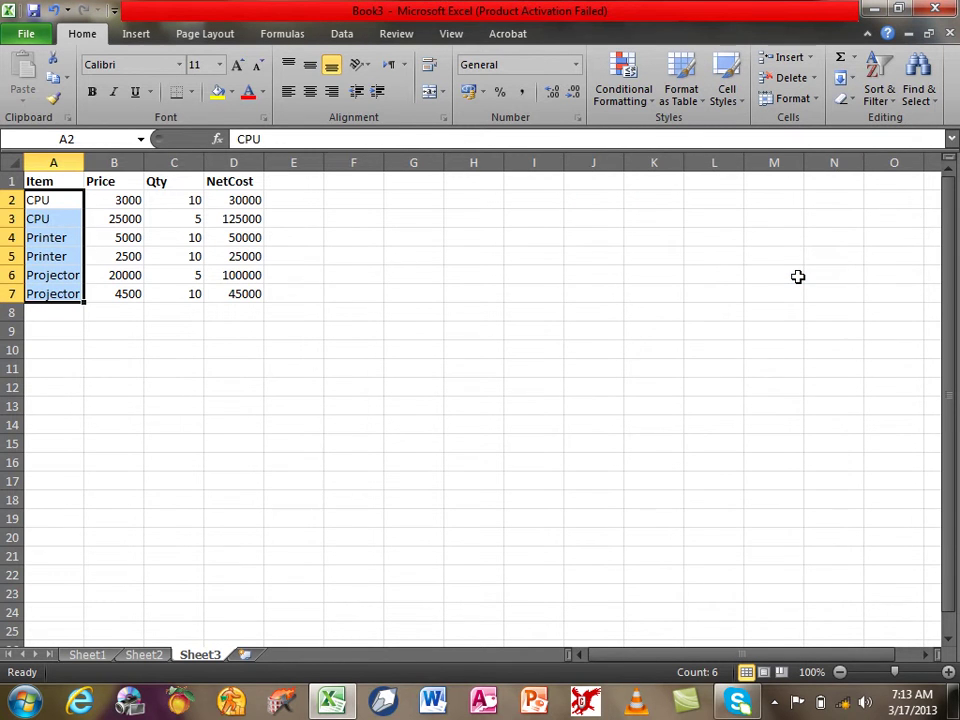
Sort the six data rows by NetCost, smallest first and then largest first
mouse_move(252, 296)
mouse_down()
mouse_move(14, 198)
mouse_move(14, 183)
mouse_up()
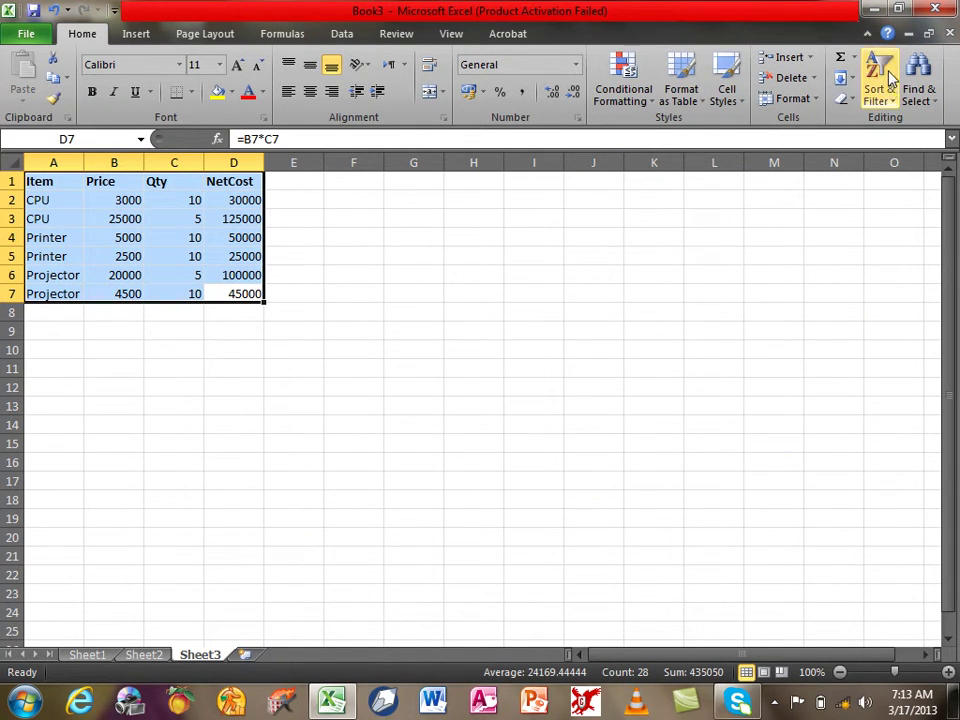
click(878, 90)
click(883, 123)
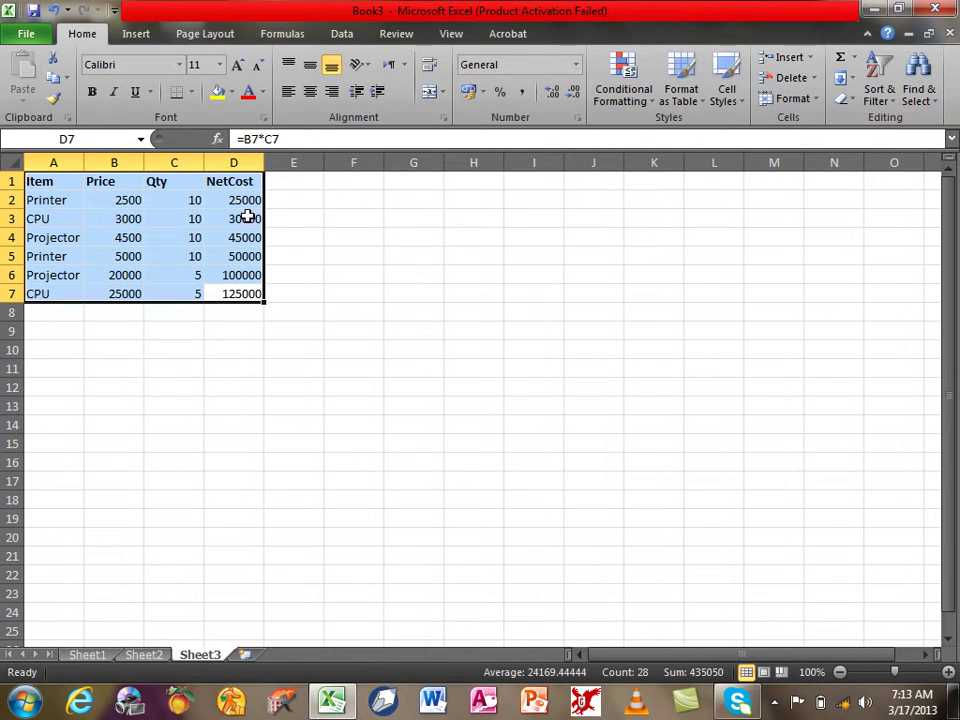
click(878, 88)
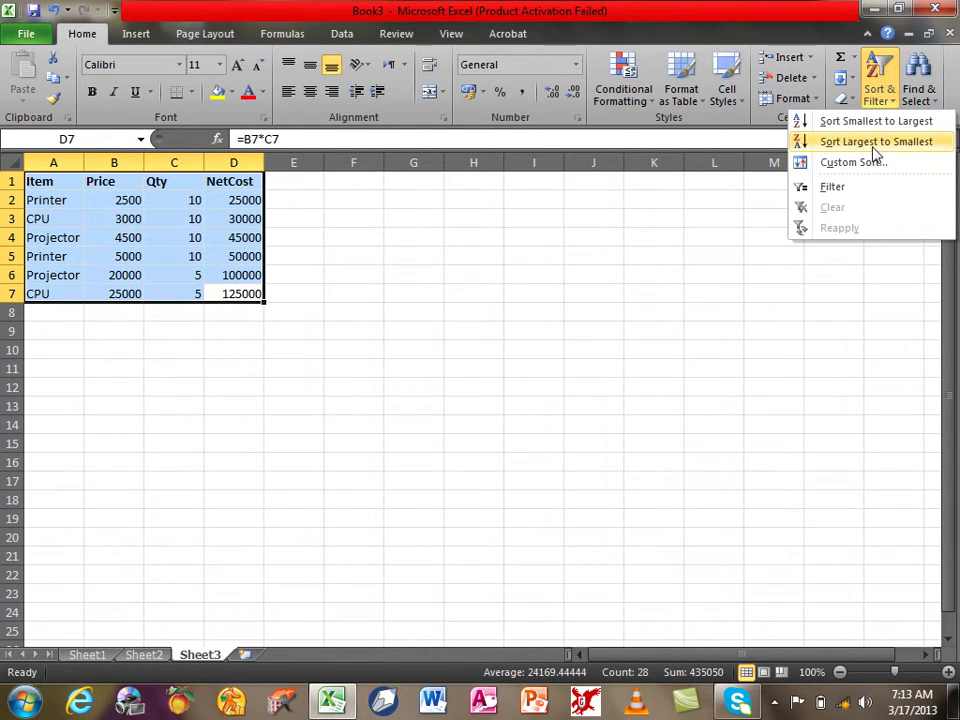
click(874, 143)
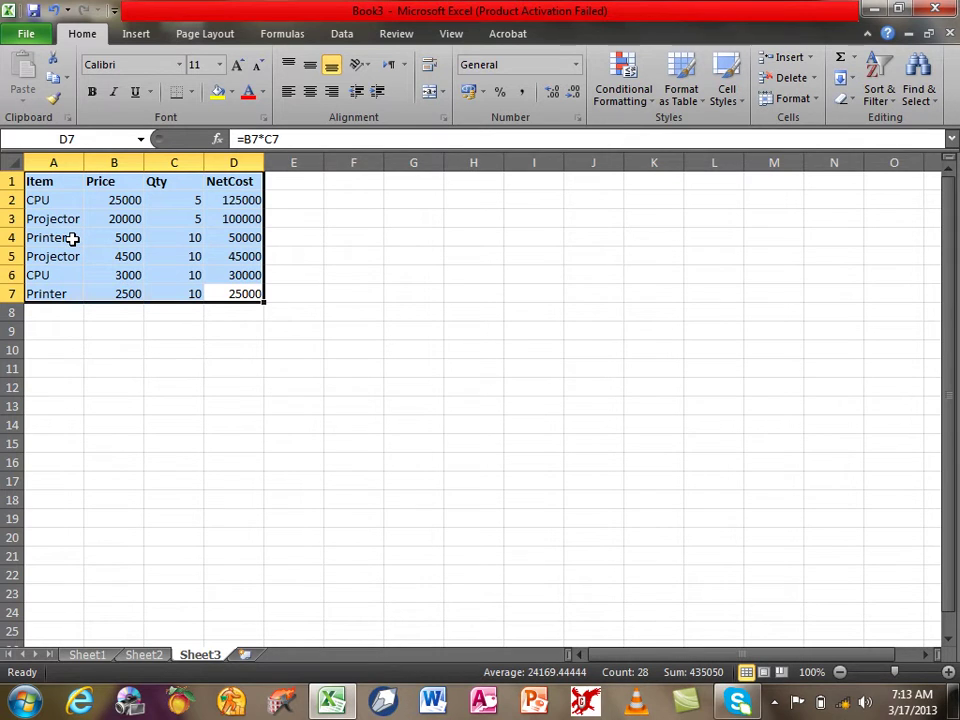
Correct the B2 price and re-sort the rows by NetCost, largest first
double_click(126, 200)
key(BackSpace)
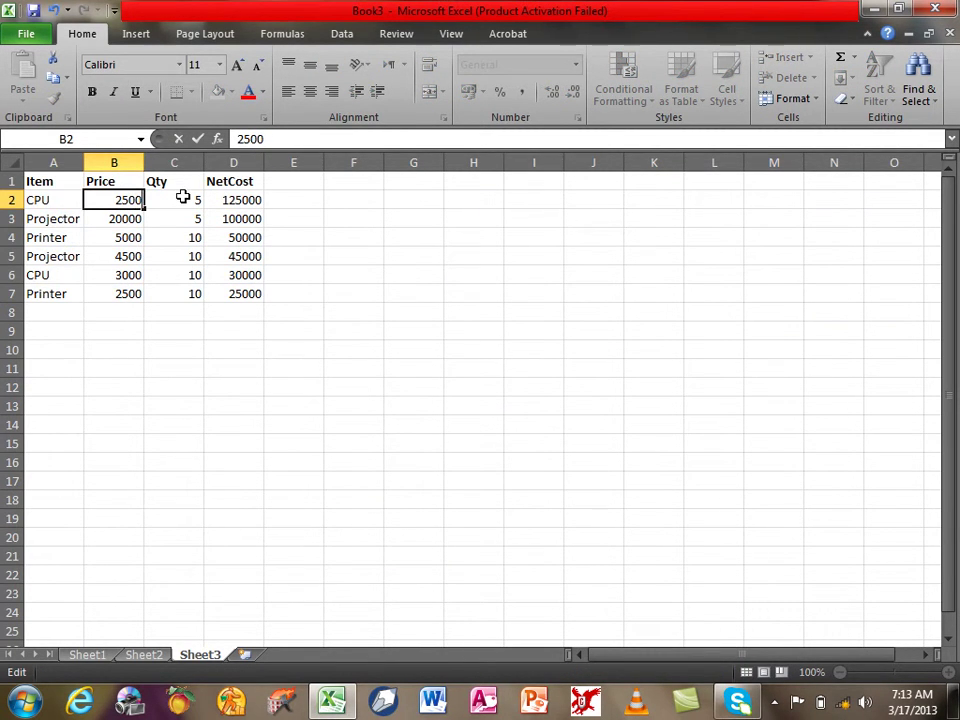
key(Return)
mouse_move(236, 289)
mouse_down()
mouse_move(61, 204)
mouse_move(64, 186)
mouse_up()
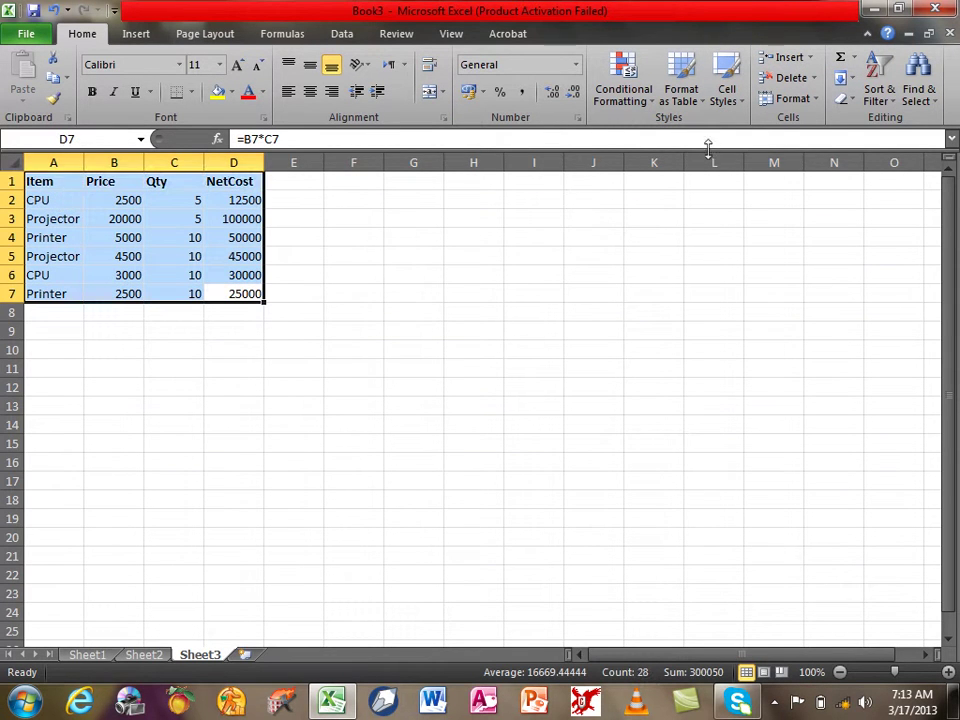
click(917, 88)
click(888, 98)
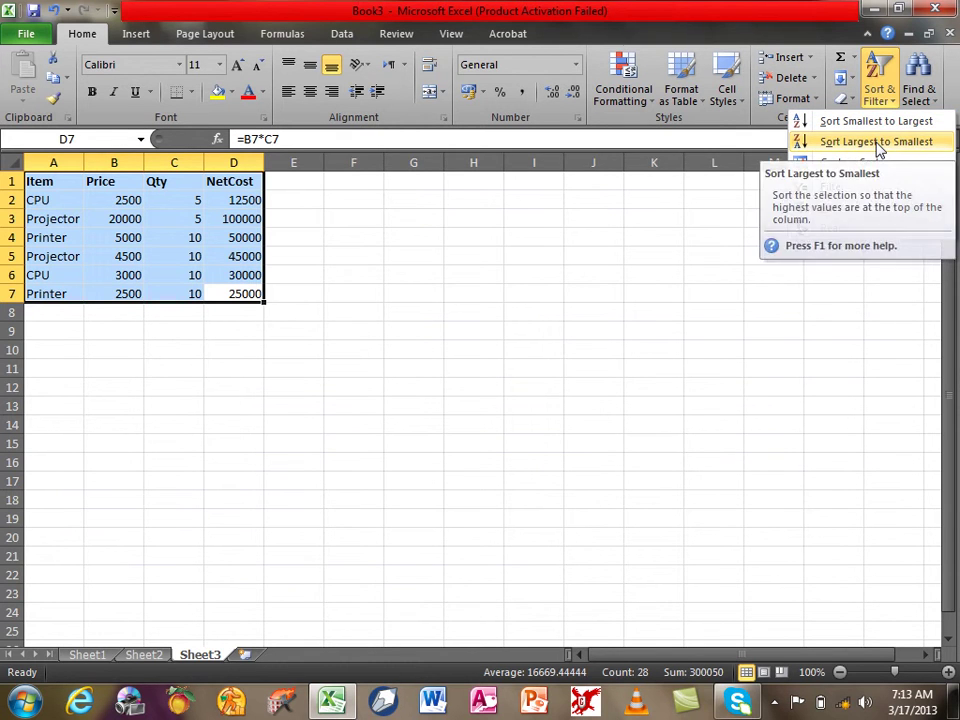
click(877, 144)
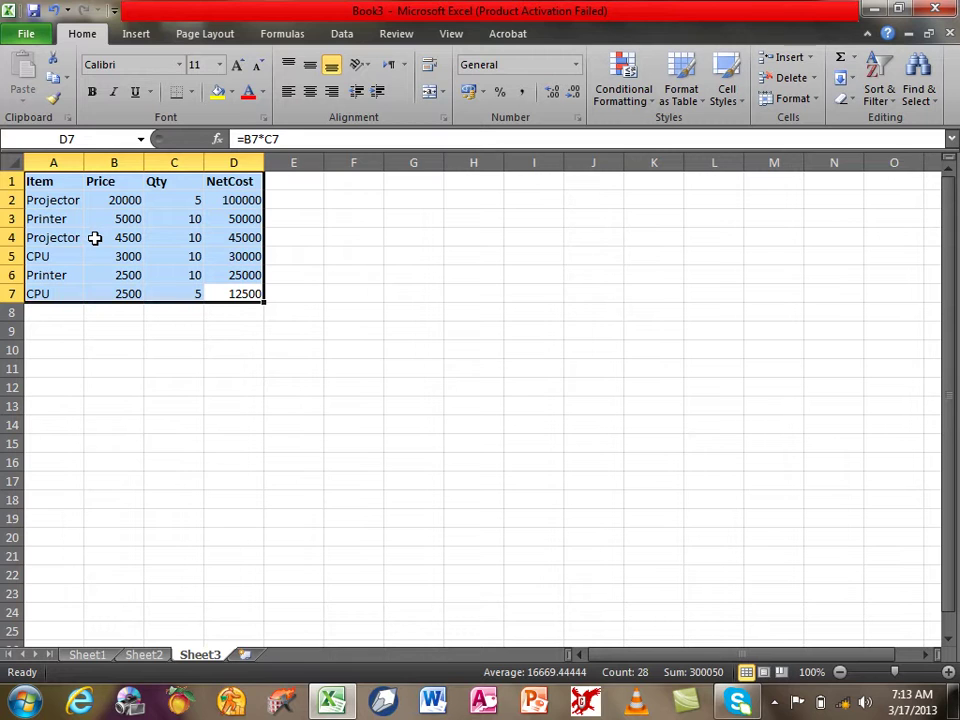
click(106, 238)
Change the prices in B4 and B2 to 25000
double_click(115, 237)
drag(117, 237, 145, 234)
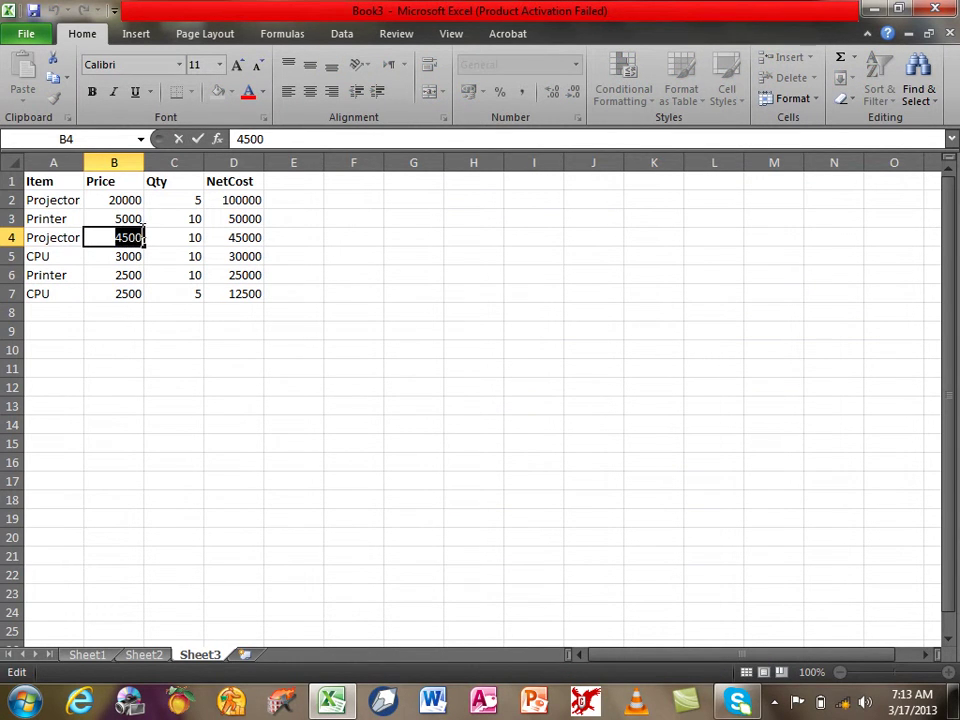
text(2)
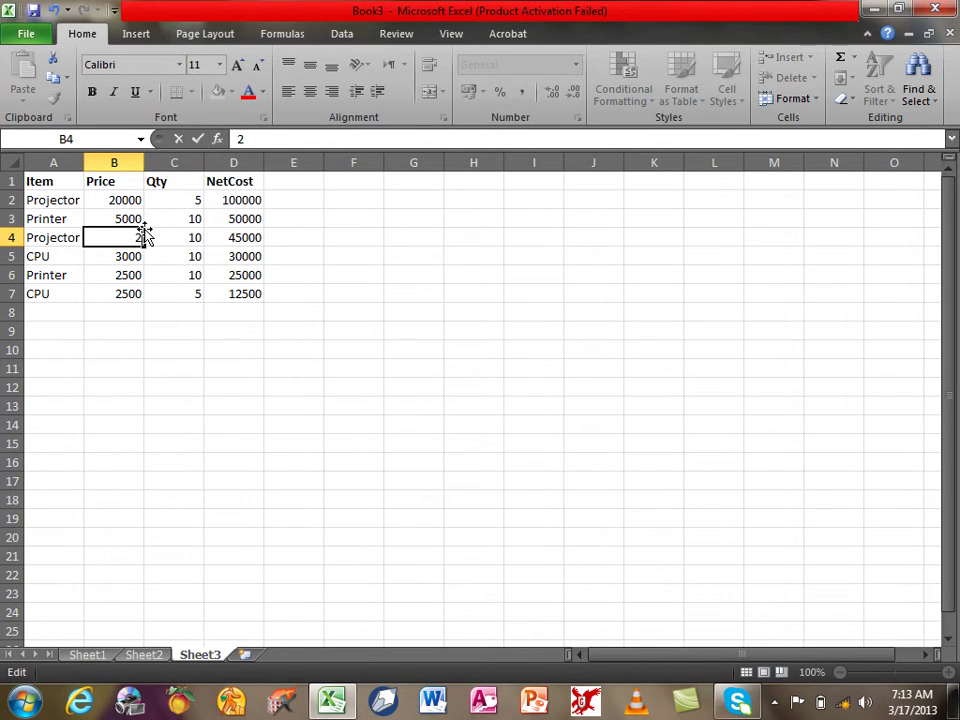
text(00)
key(BackSpace)
key(BackSpace)
text(5000)
key(Return)
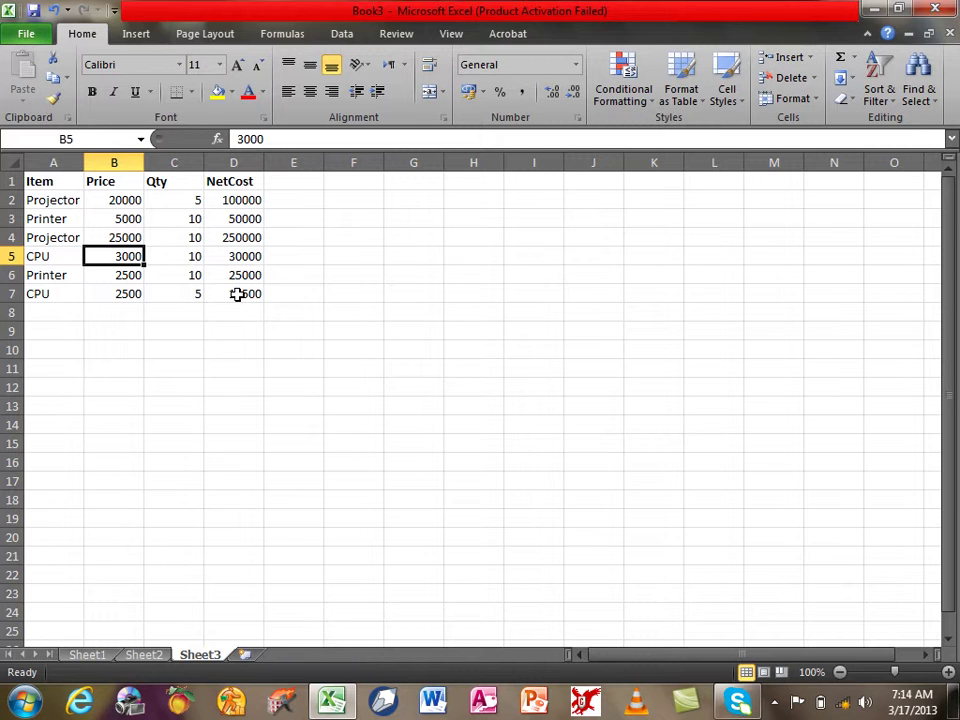
mouse_move(238, 294)
mouse_down()
mouse_move(49, 200)
mouse_move(48, 182)
mouse_up()
click(343, 33)
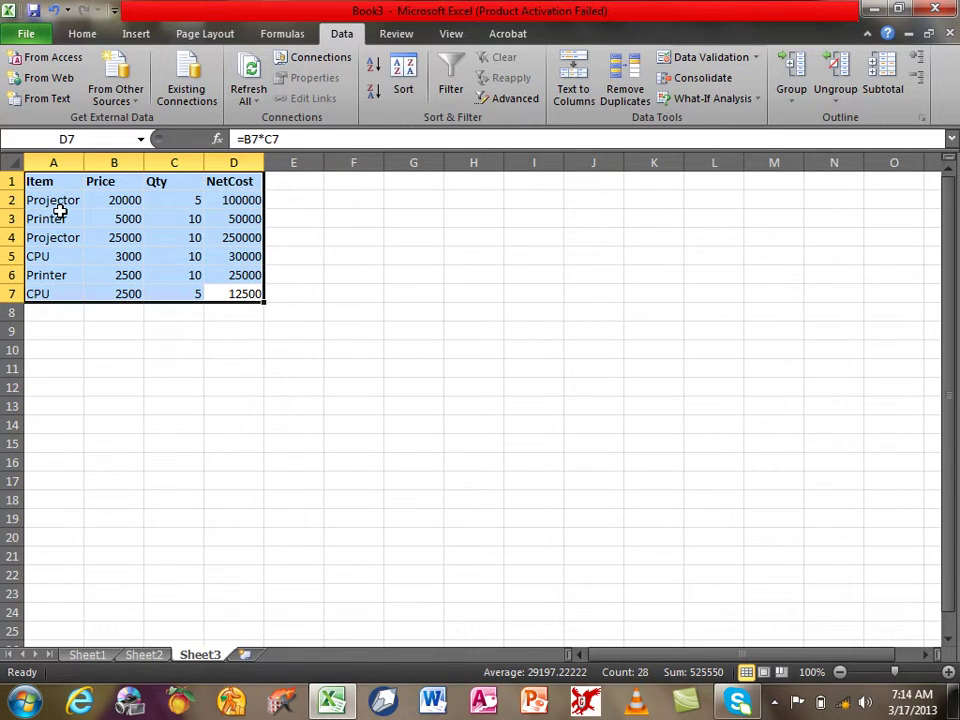
double_click(125, 240)
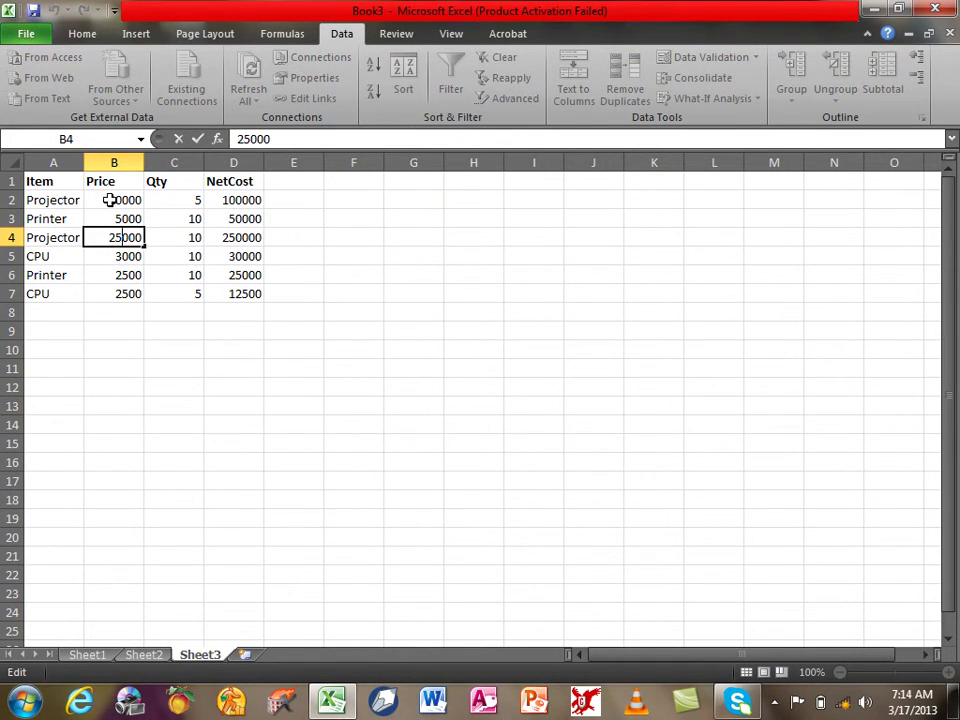
double_click(109, 199)
drag(109, 199, 153, 204)
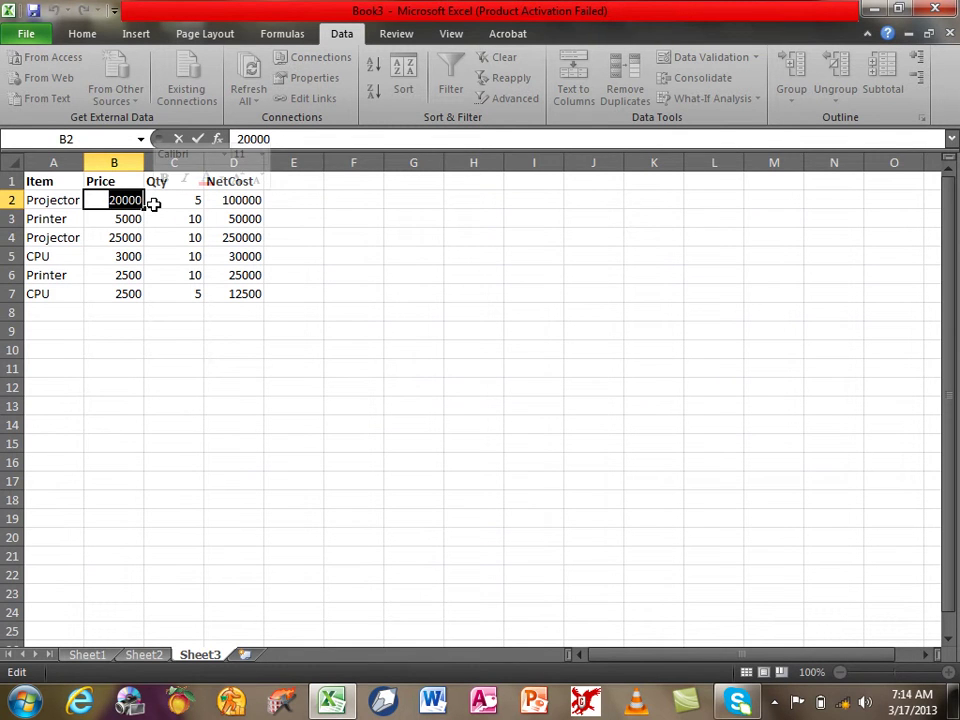
text(25000)
key(Return)
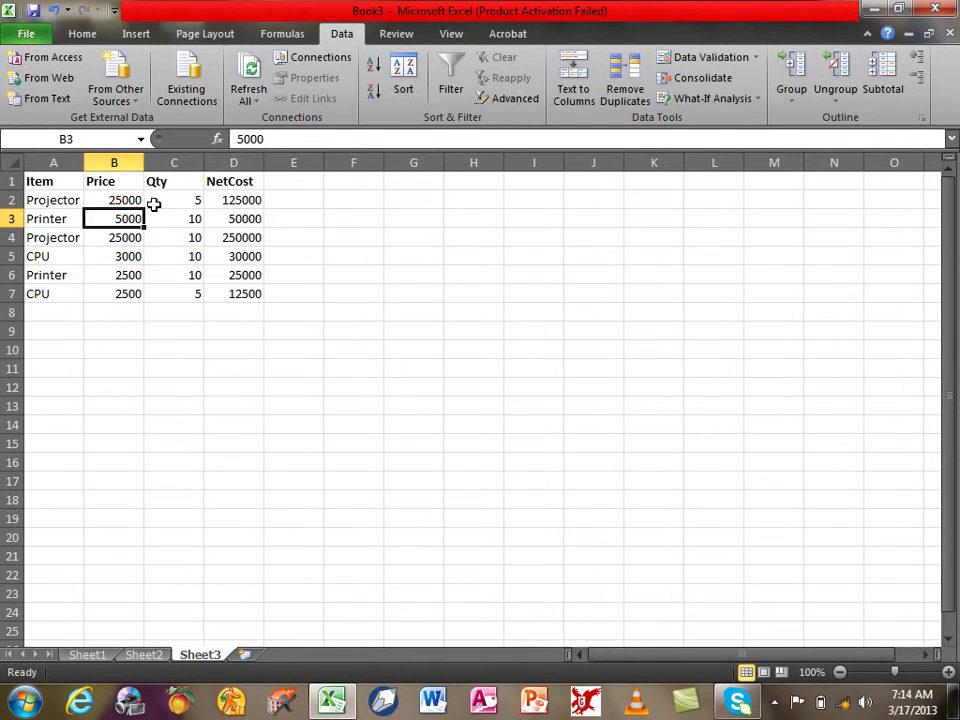
Set B6 to 5000 and B7 to 3000, then reselect the table A1:D7
click(122, 273)
double_click(104, 275)
drag(104, 275, 159, 272)
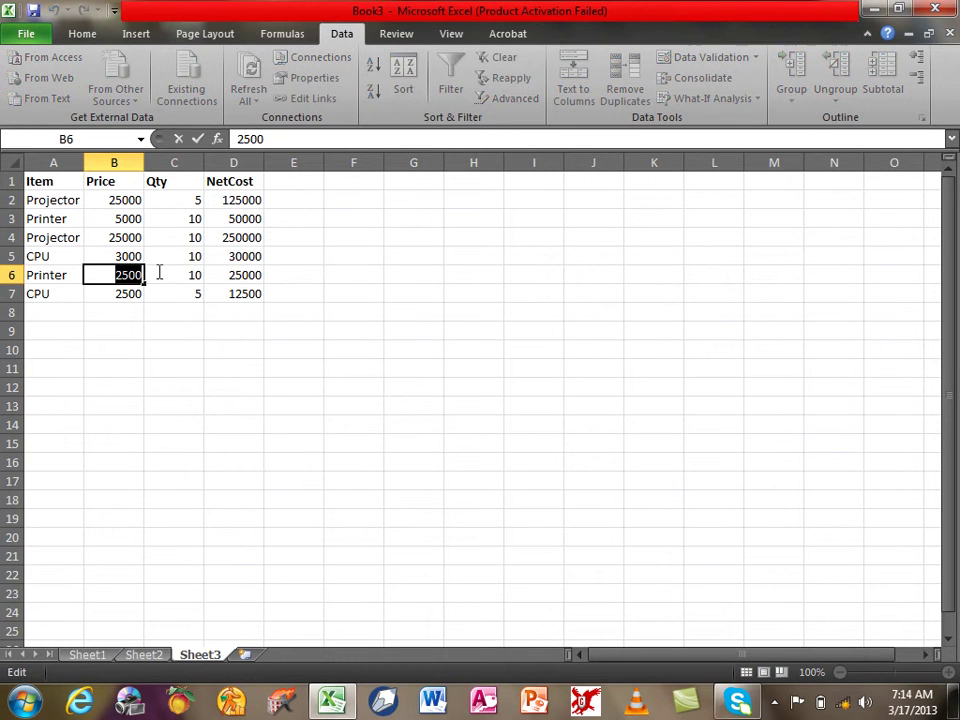
text(500)
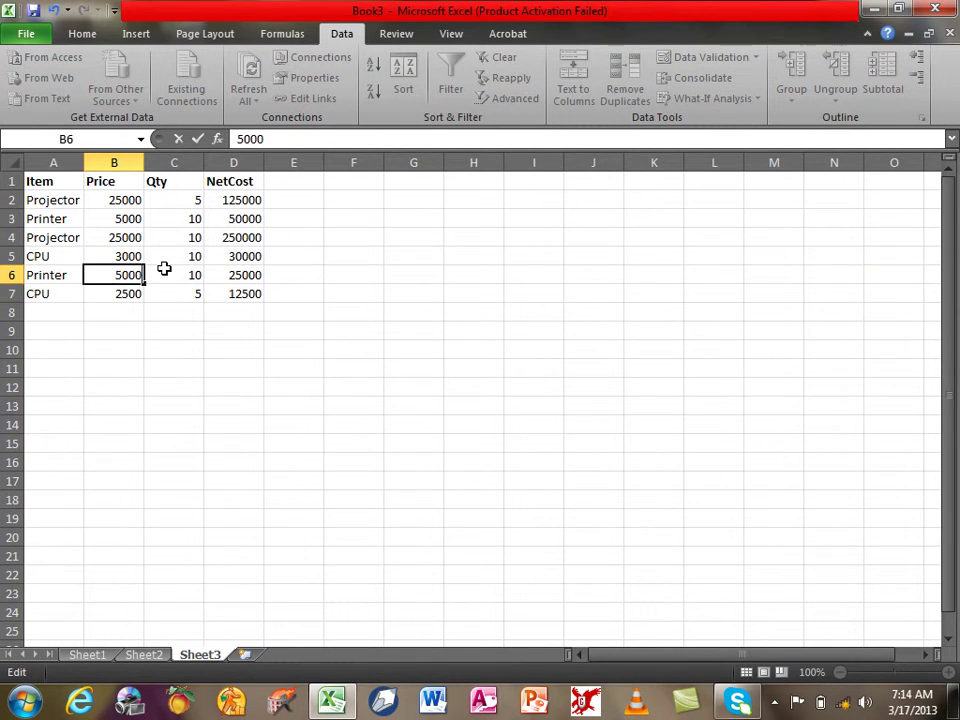
key(Return)
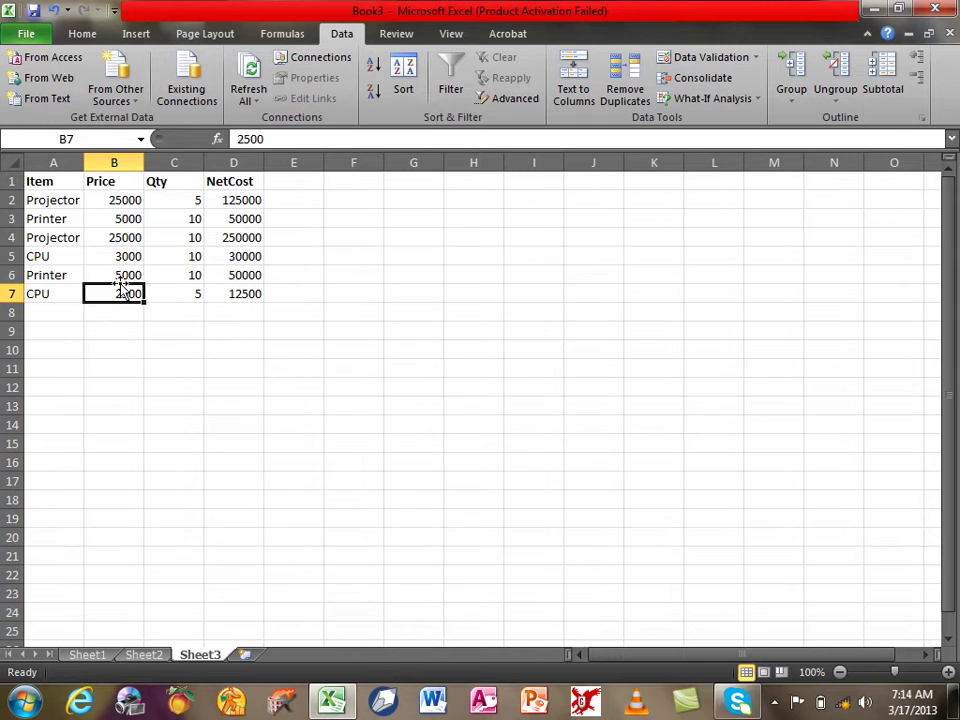
text(30)
key(Return)
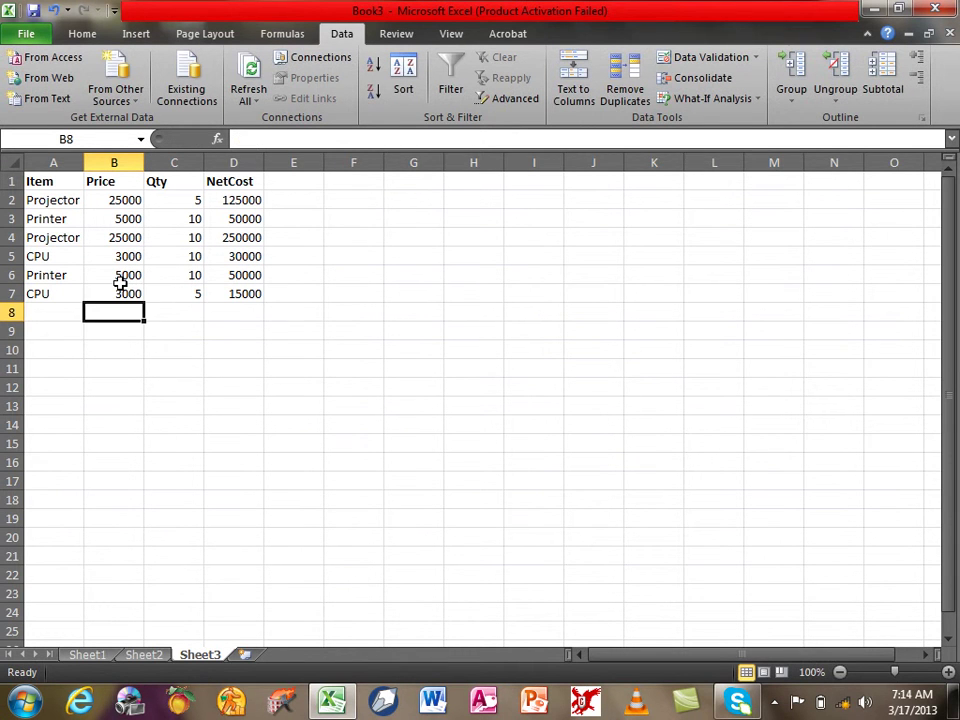
drag(212, 288, 45, 181)
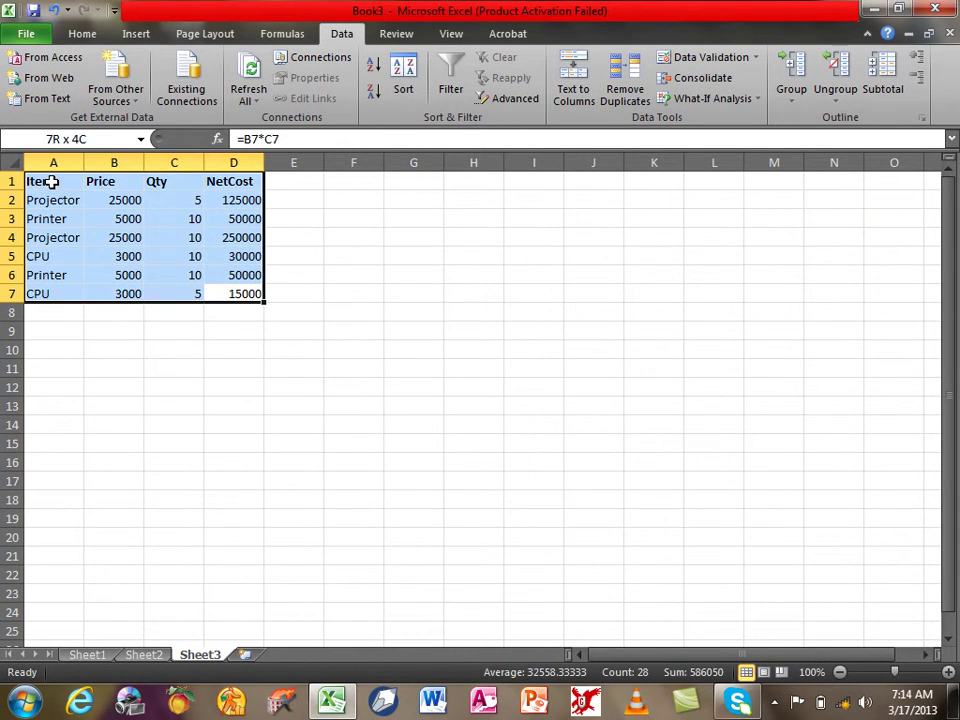
Sort the A1:D7 rows by NetCost largest to smallest, then reselect the whole table
click(76, 33)
click(878, 80)
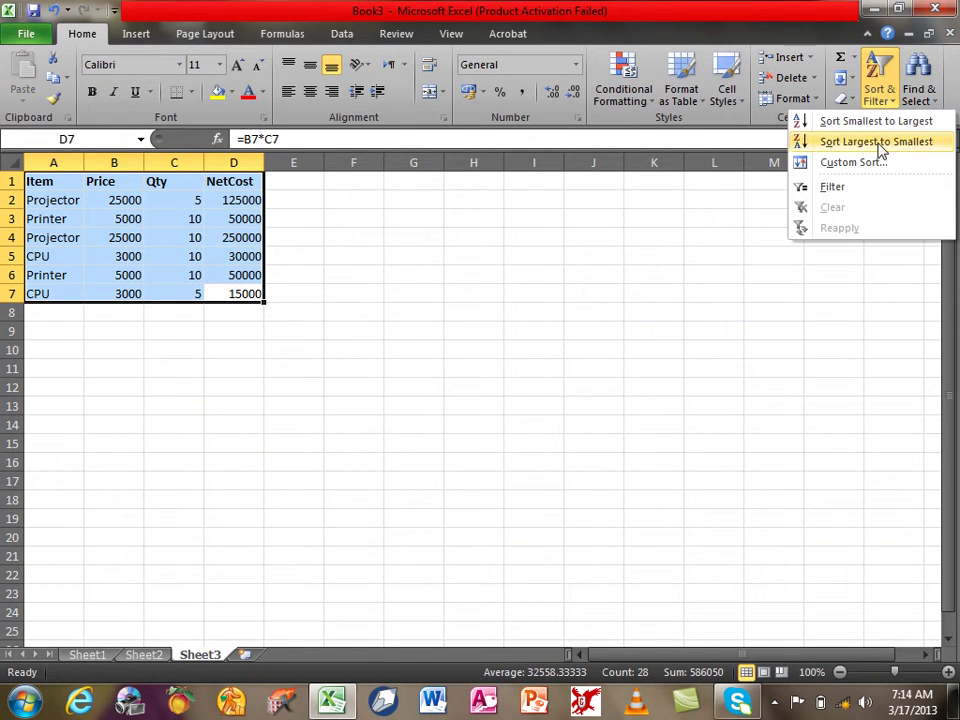
click(876, 142)
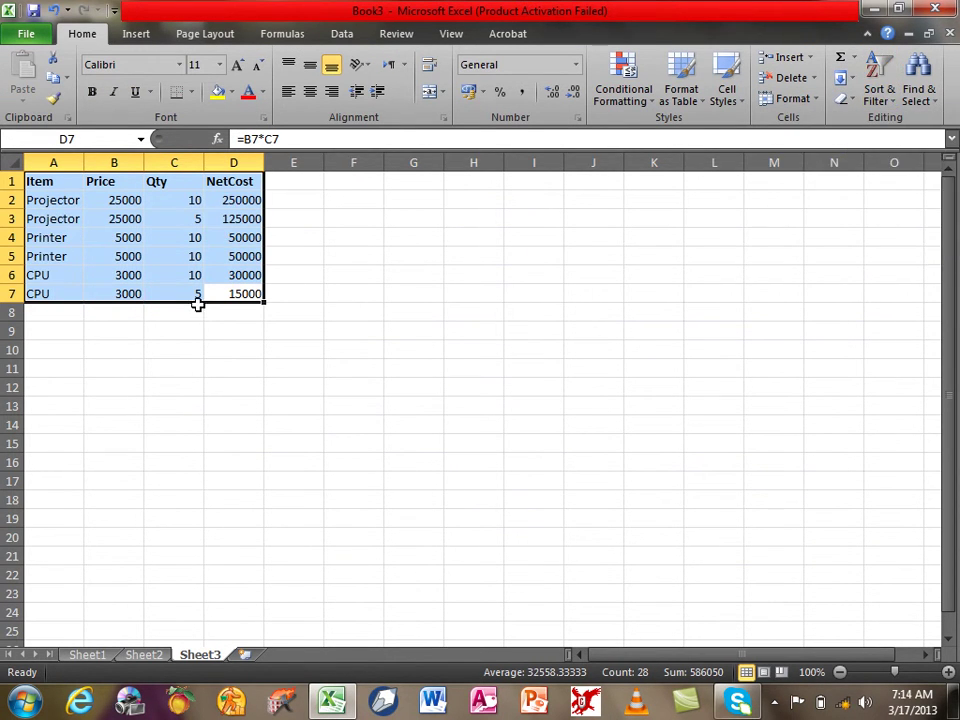
click(131, 201)
drag(131, 201, 129, 255)
click(131, 276)
mouse_move(236, 296)
mouse_down()
mouse_move(114, 240)
mouse_move(33, 168)
mouse_up()
click(336, 33)
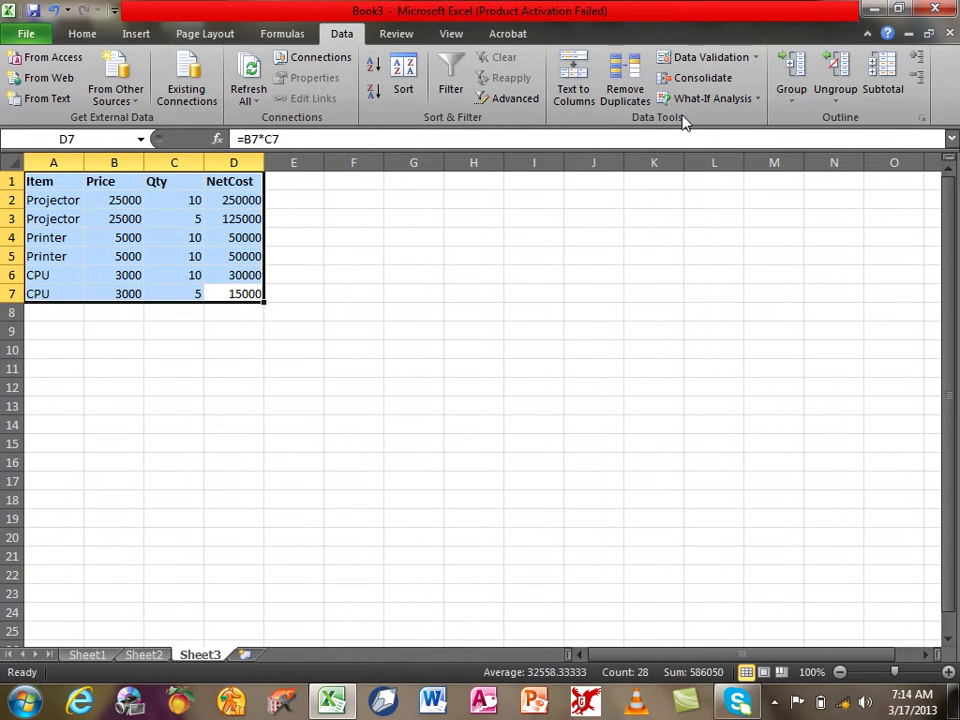
Apply Subtotal at each change in Item, using Sum on Qty and NetCost
click(882, 78)
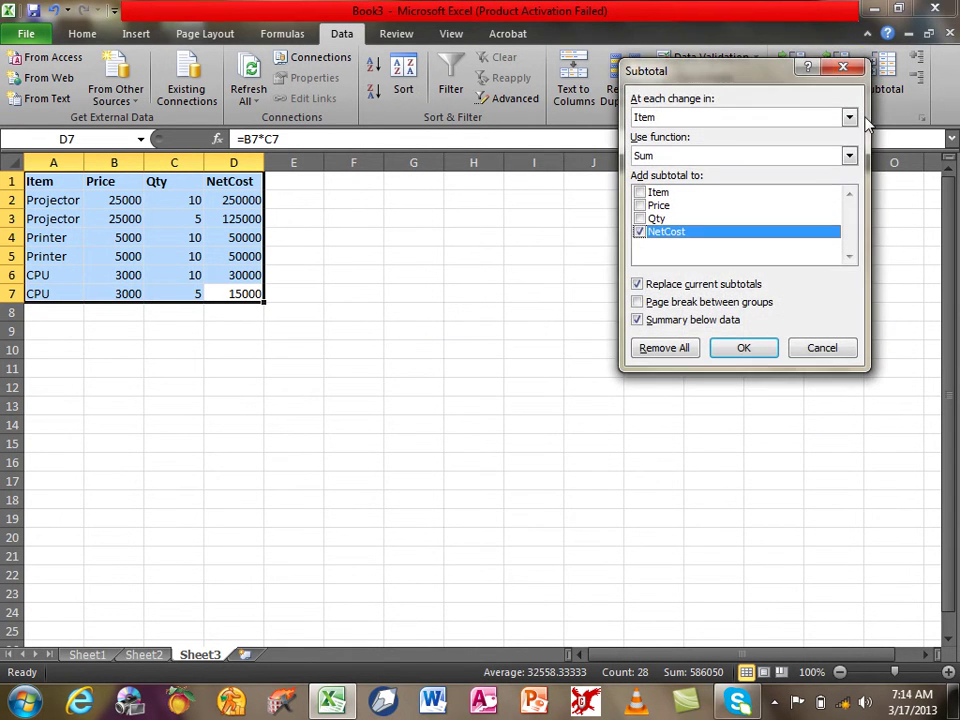
drag(754, 76, 679, 194)
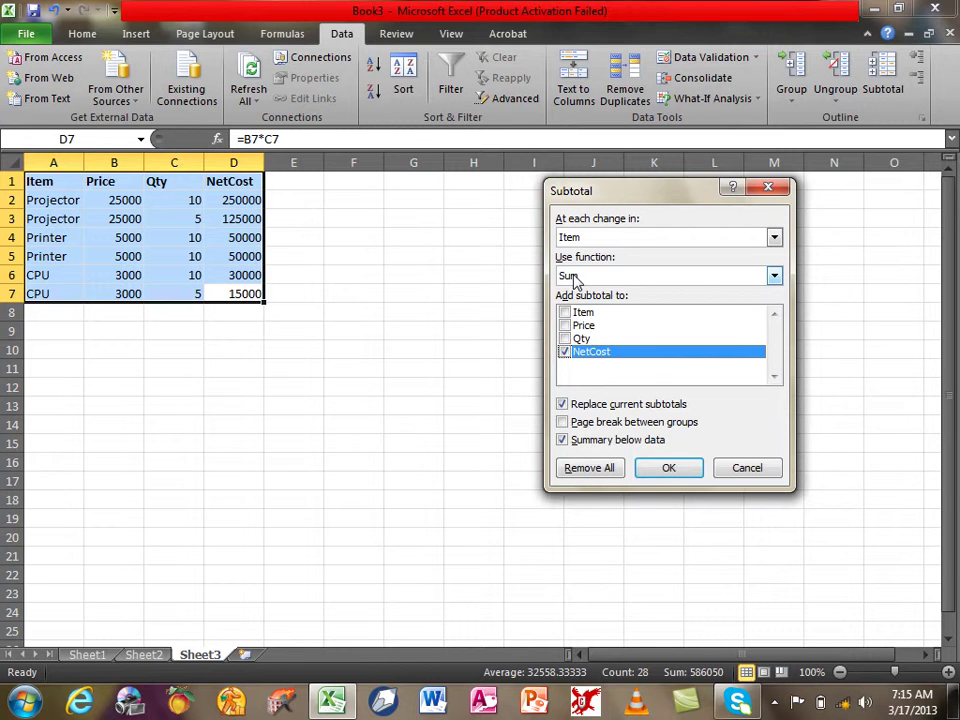
click(565, 339)
click(565, 326)
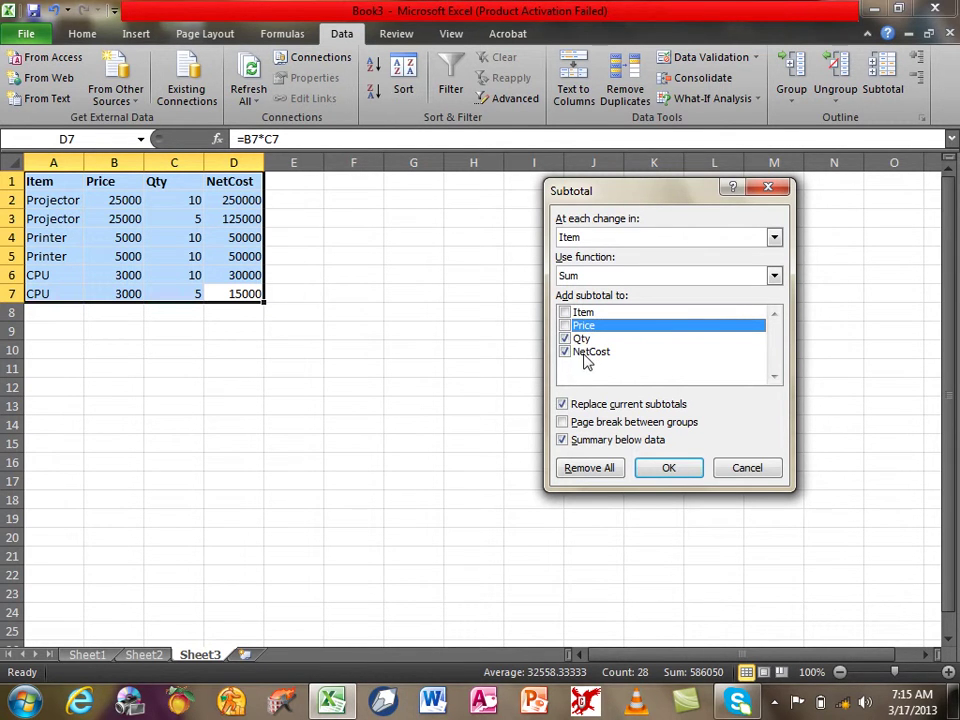
click(584, 339)
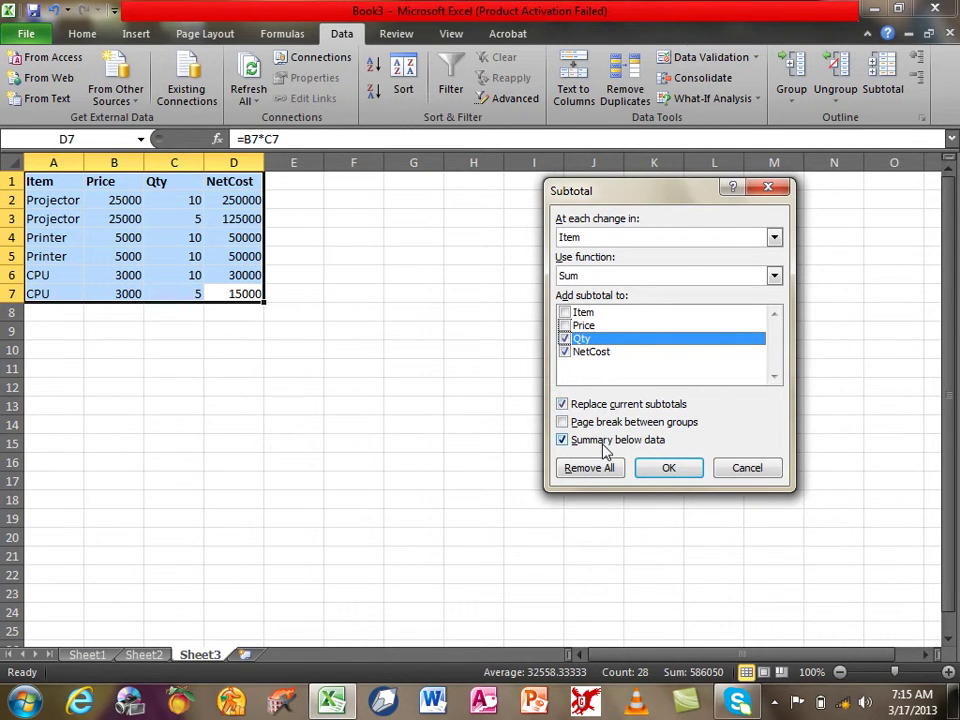
click(669, 467)
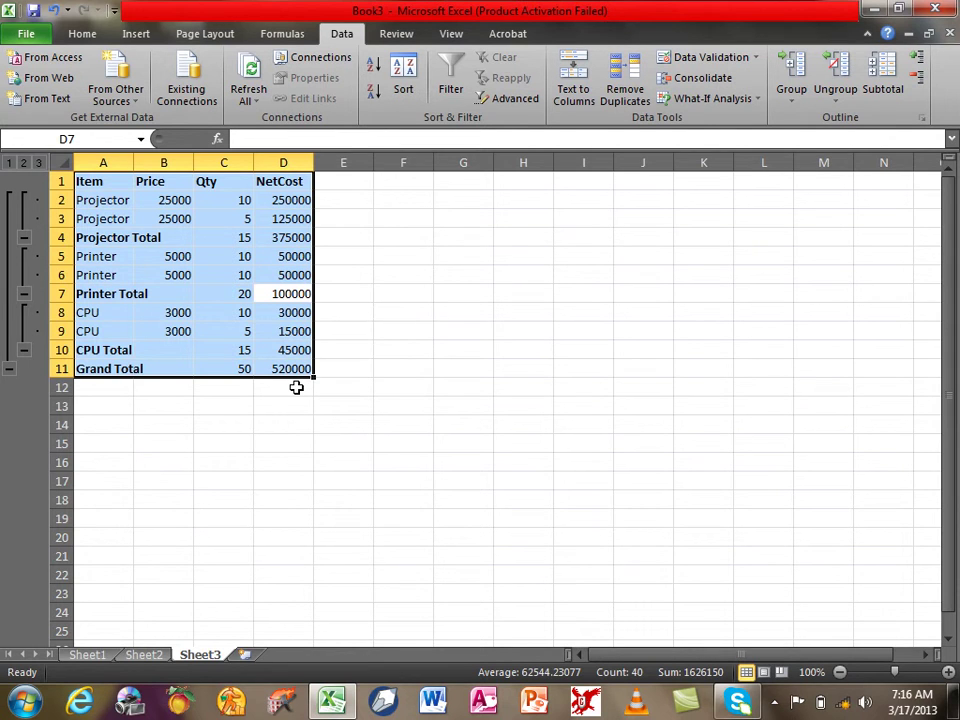
Select the Grand Total figures, then the whole subtotalled table A1:D11
drag(296, 370, 242, 367)
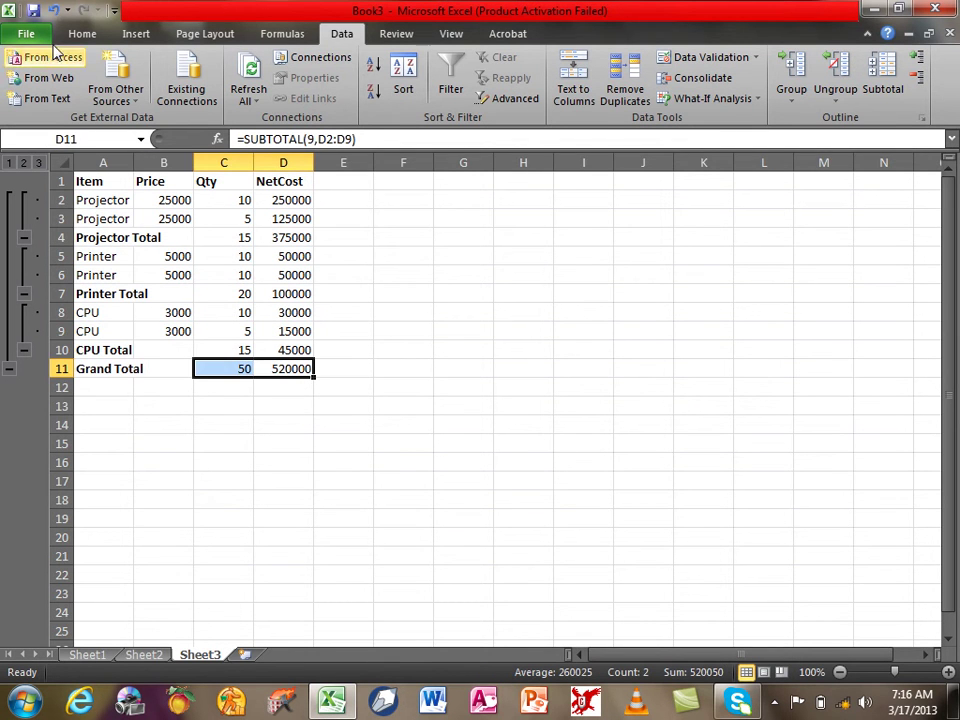
click(86, 33)
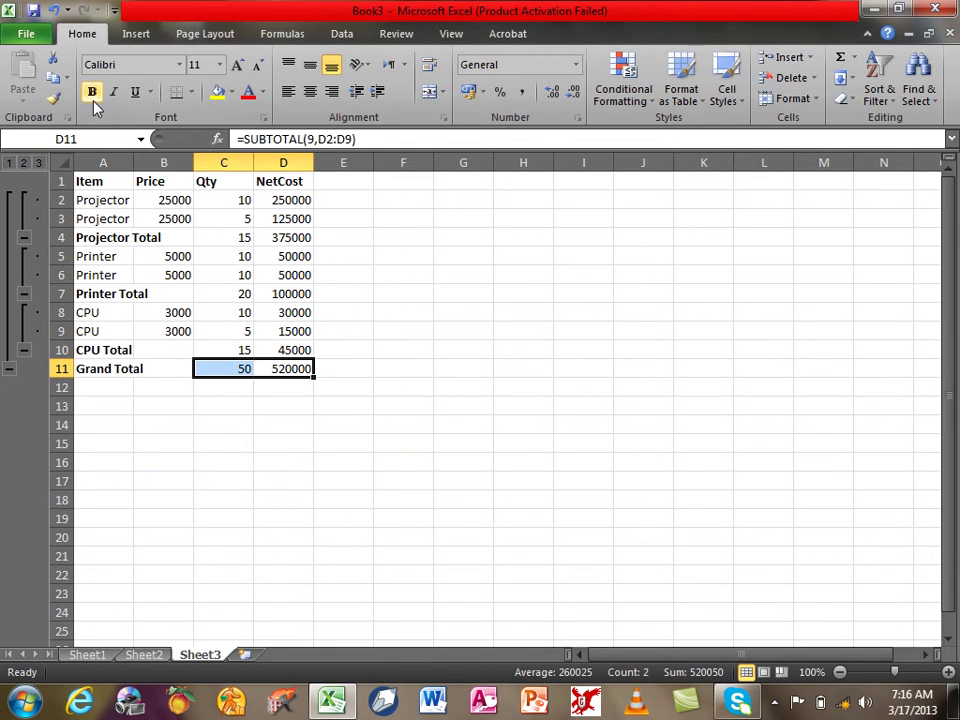
click(340, 33)
drag(280, 372, 80, 183)
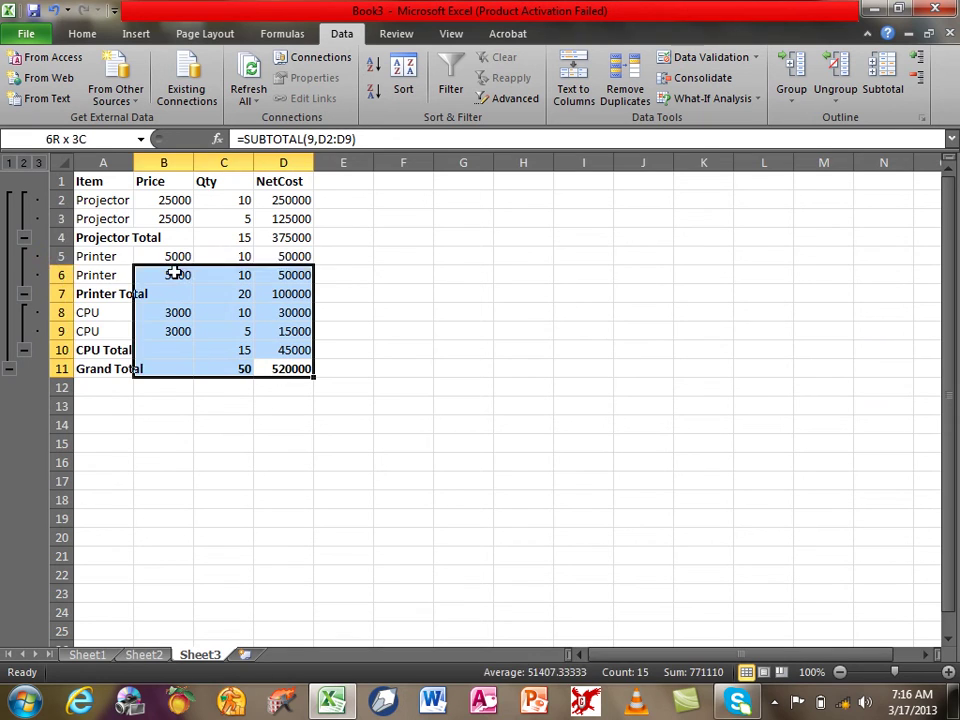
Change the Subtotal function from Sum to Average and apply it to Qty and NetCost
click(882, 72)
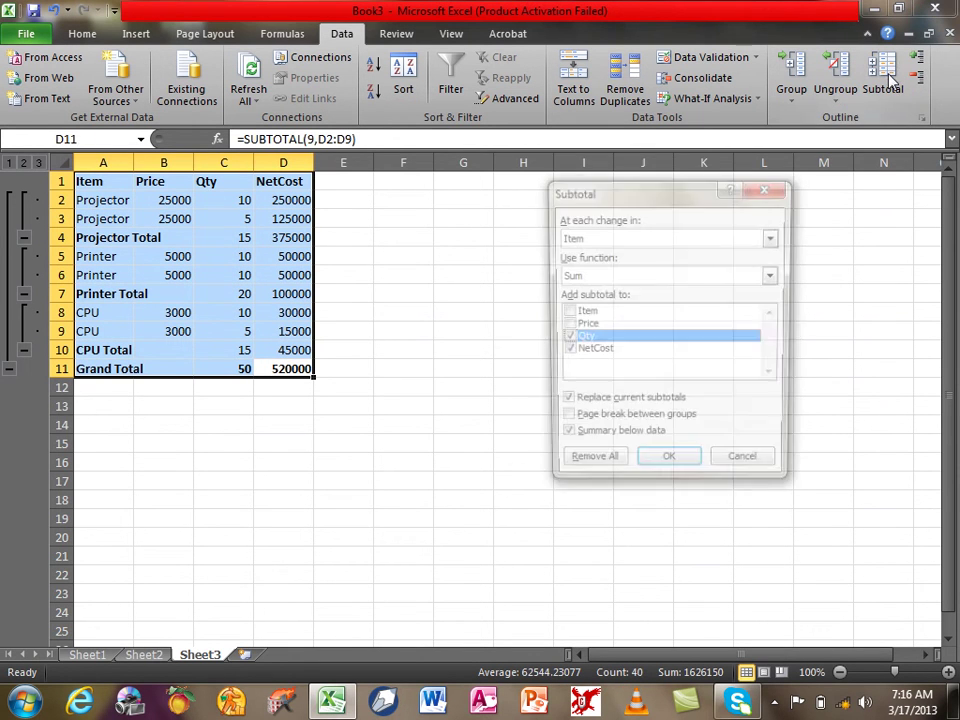
click(635, 276)
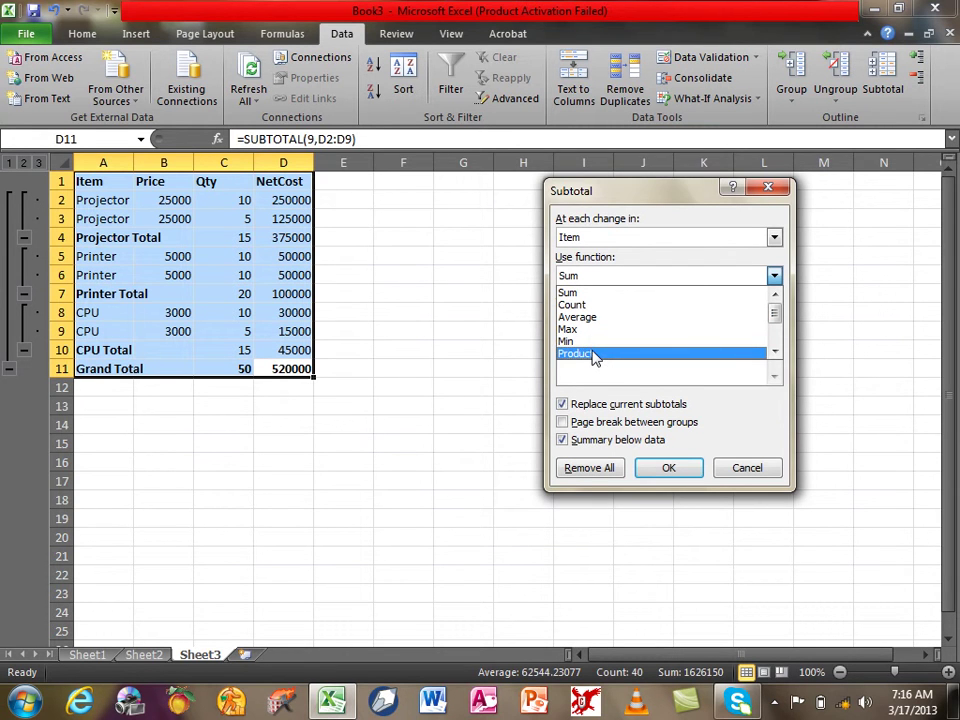
click(640, 193)
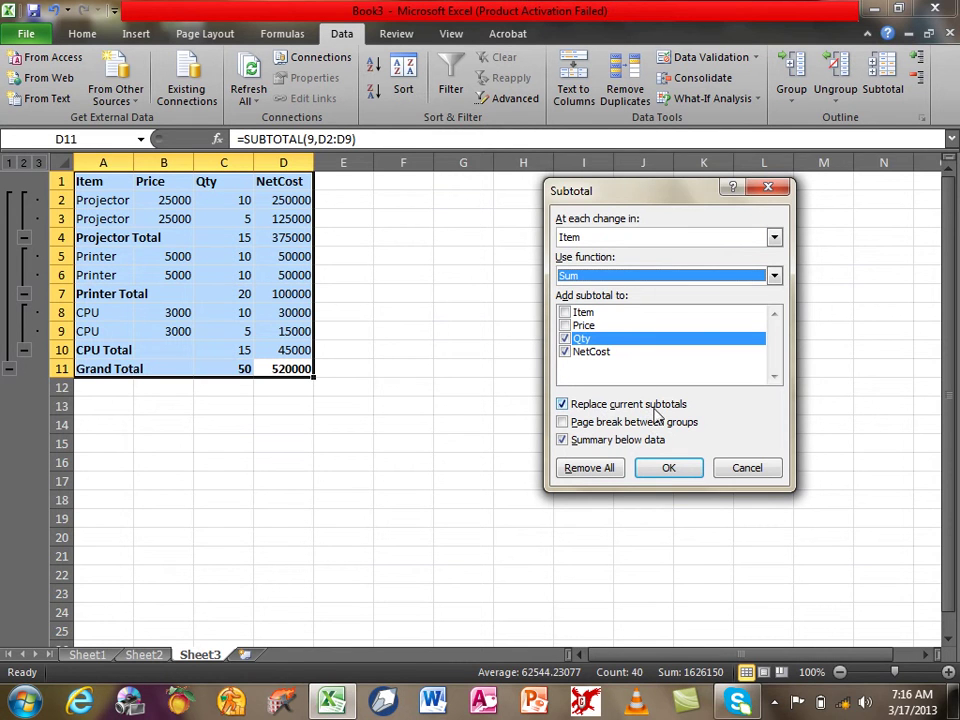
click(615, 274)
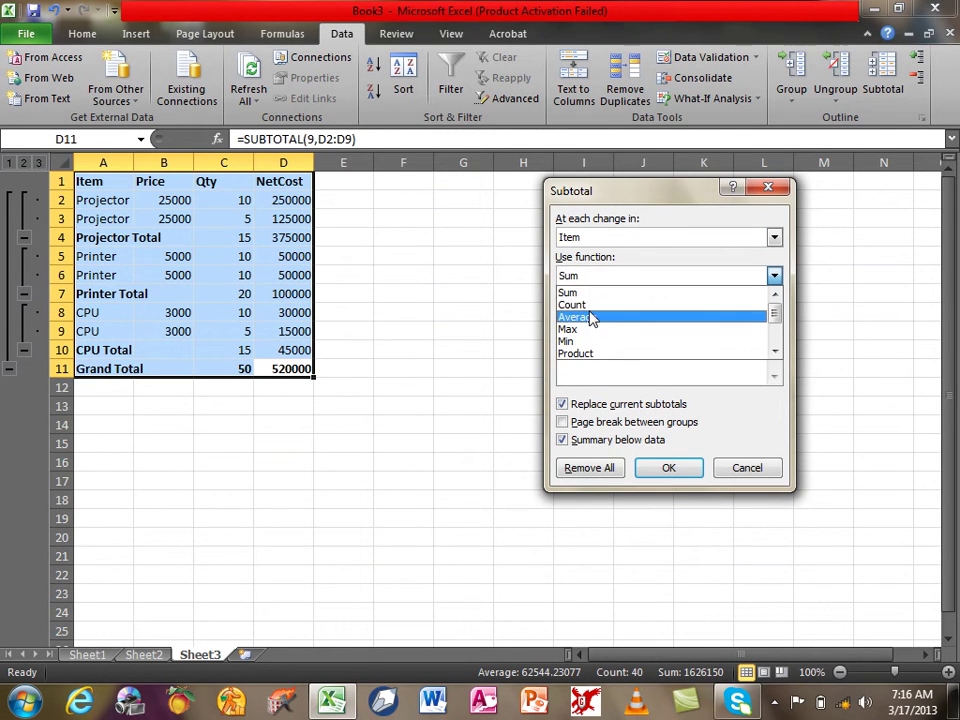
click(591, 318)
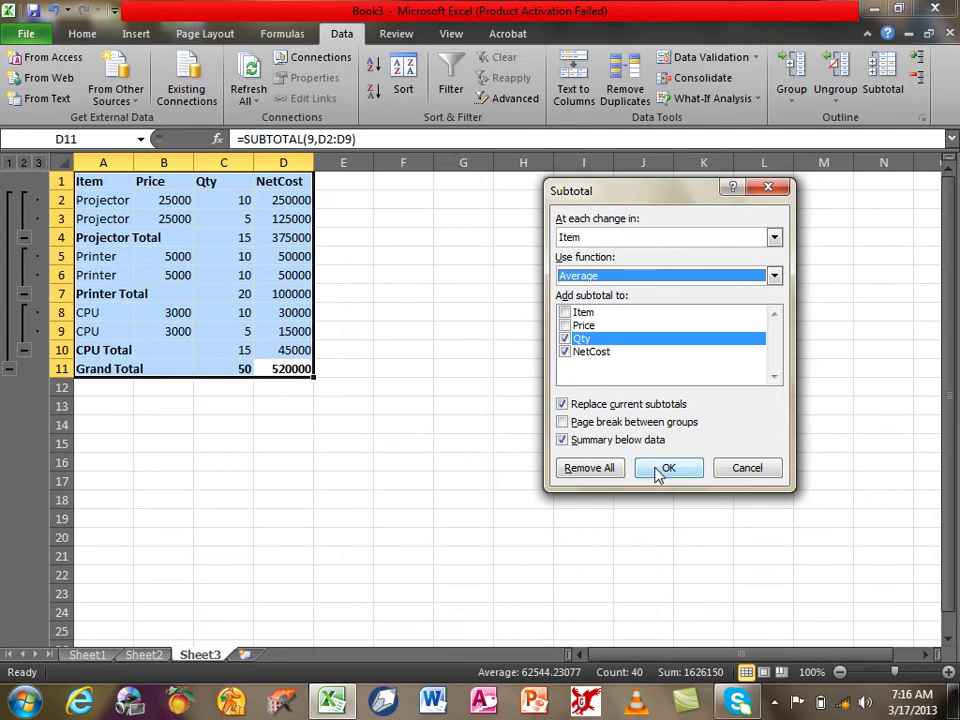
click(660, 470)
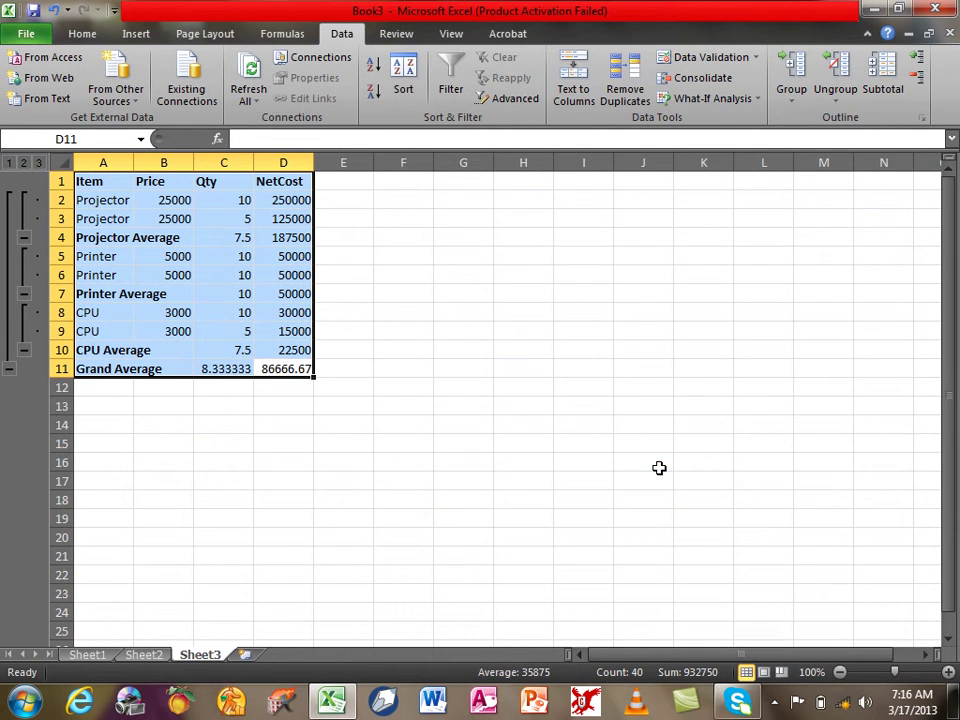
Add Sum subtotals alongside the existing Average rows without replacing them
click(878, 72)
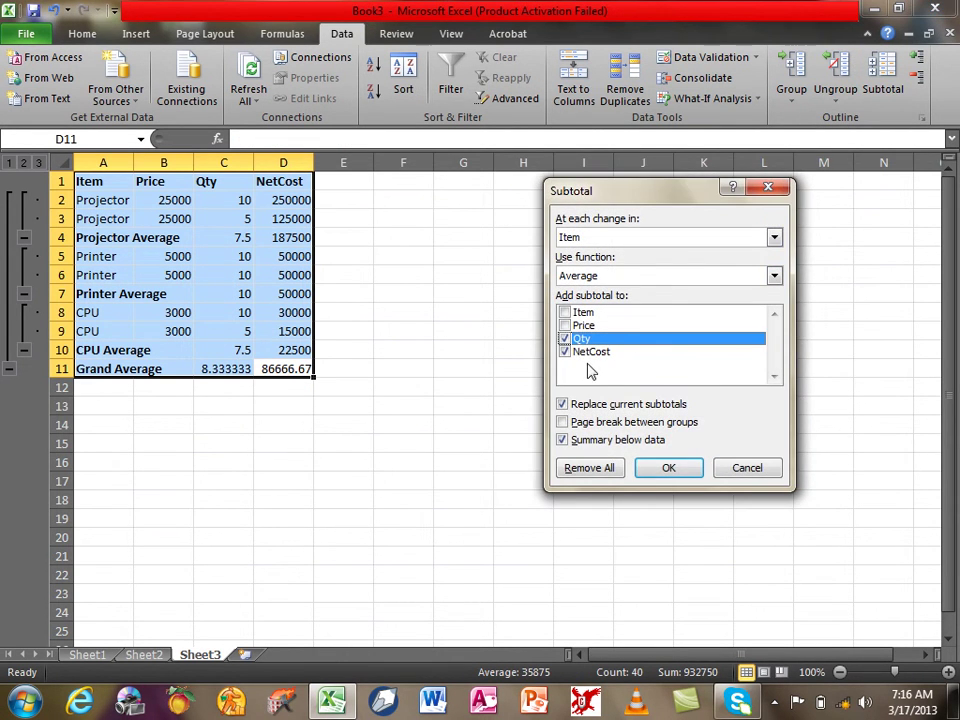
click(576, 406)
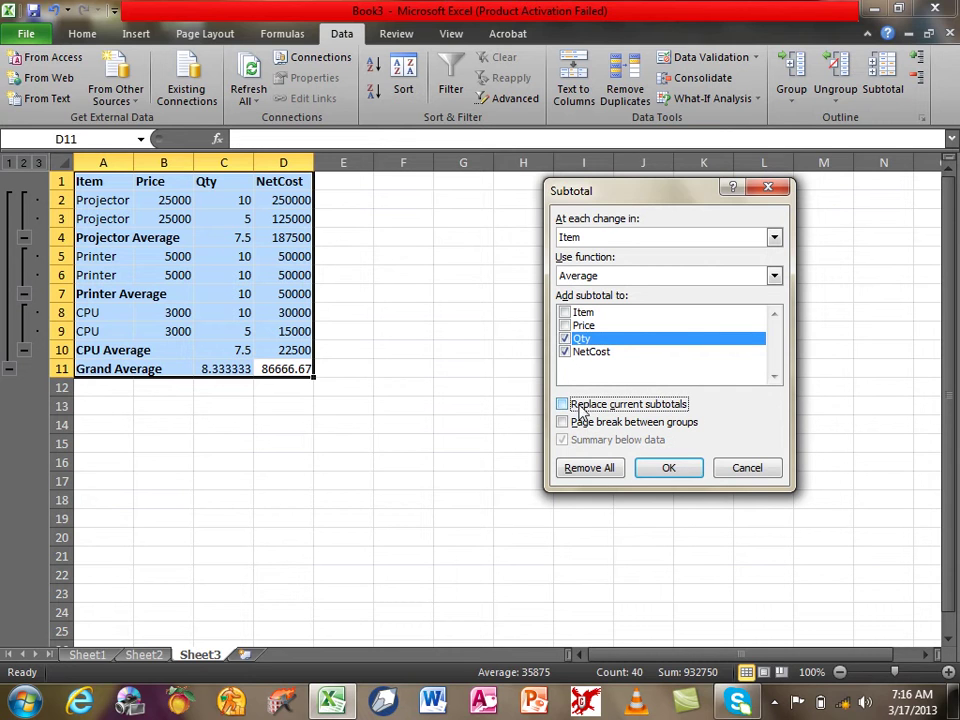
click(774, 275)
click(600, 287)
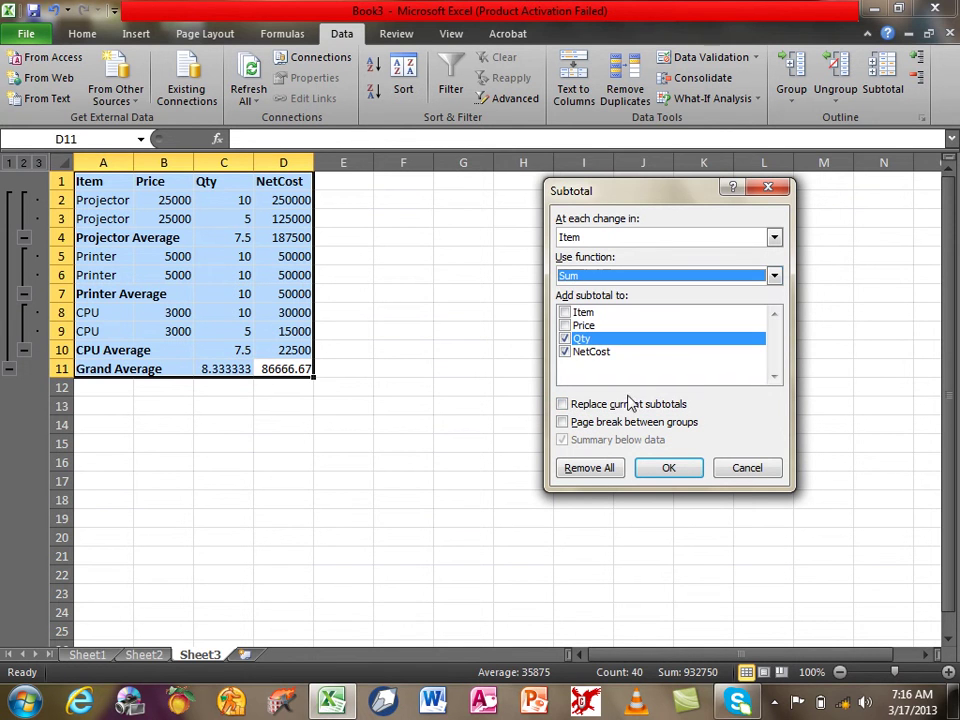
click(668, 467)
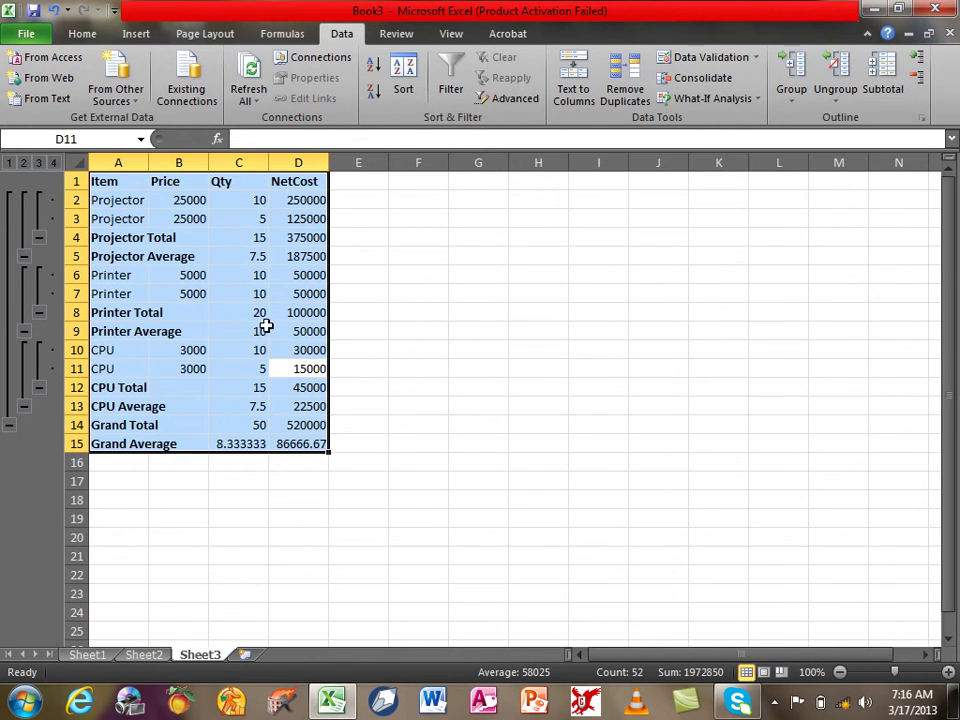
Reapply Sum subtotals with Replace current subtotals ticked, leaving only Total rows and a 520000 Grand Total
click(882, 80)
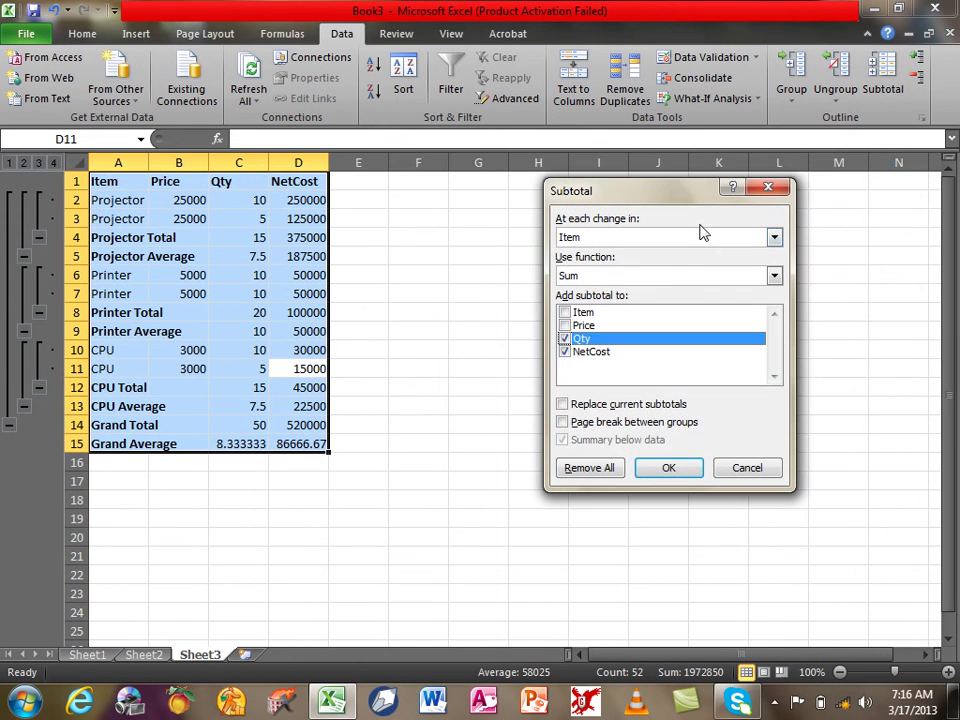
click(563, 403)
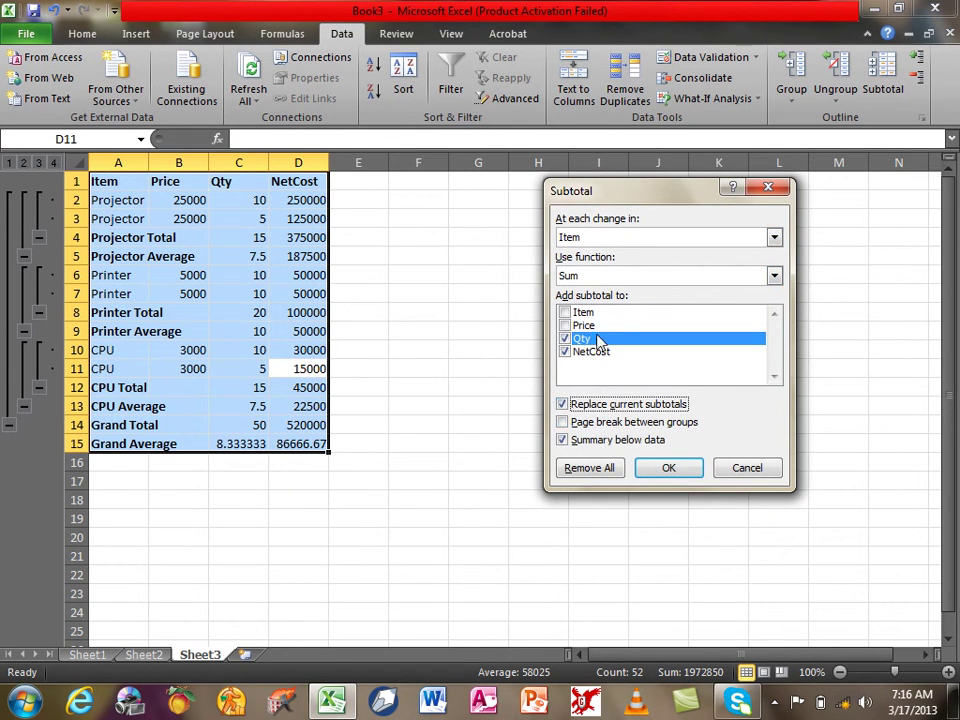
click(666, 467)
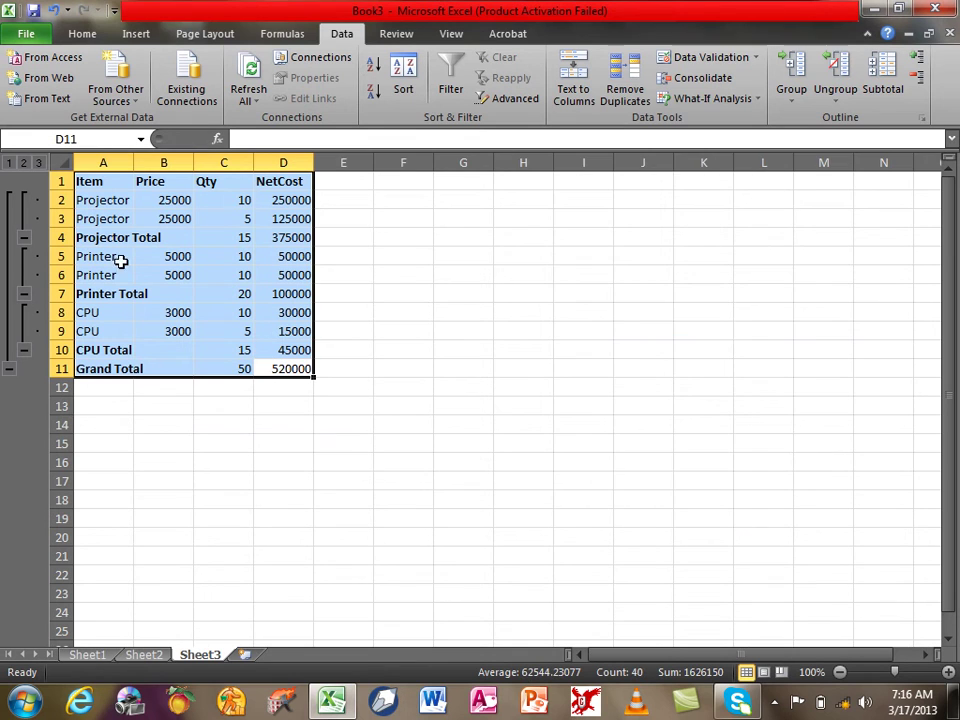
Add a page break between item groups and preview the resulting three-page printout
click(882, 80)
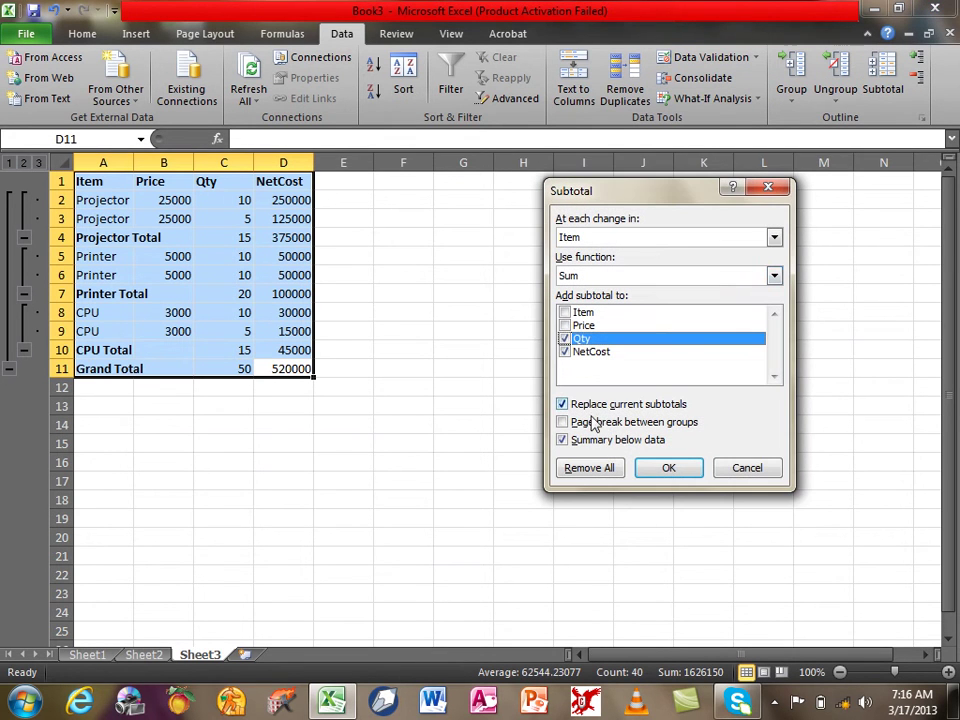
click(595, 425)
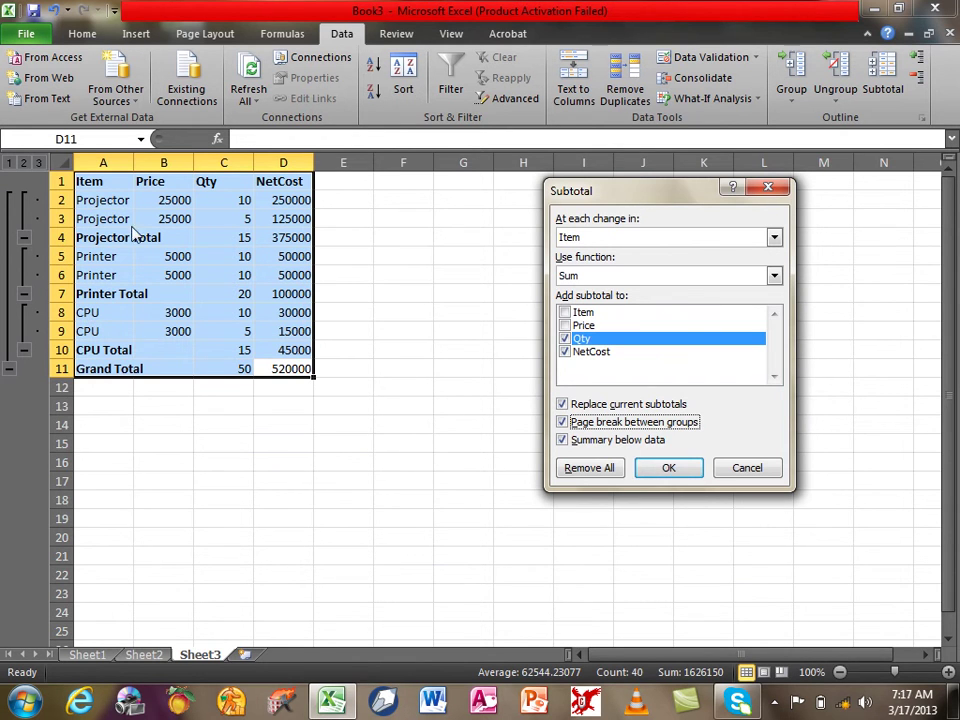
click(658, 472)
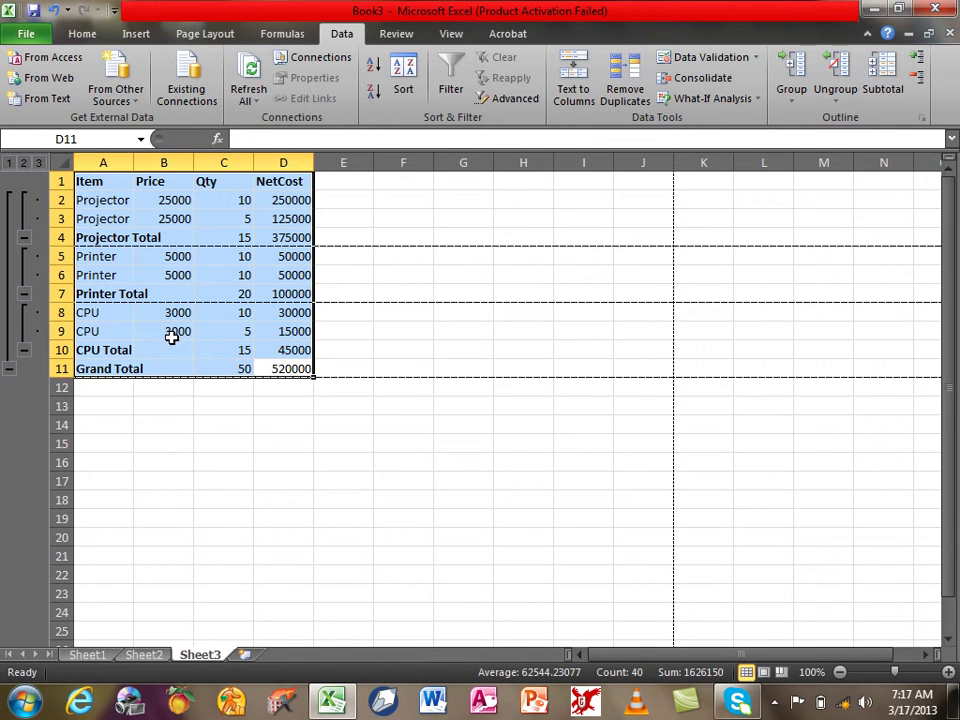
key(ctrl+p)
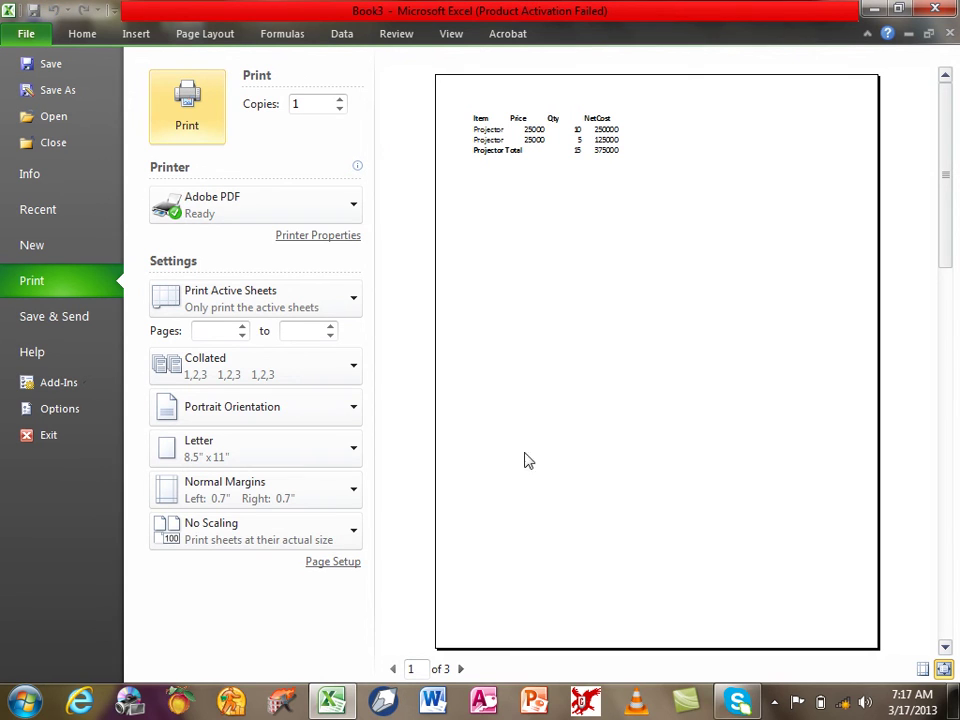
Page through the print preview to the last page and return to the worksheet
click(460, 668)
click(460, 668)
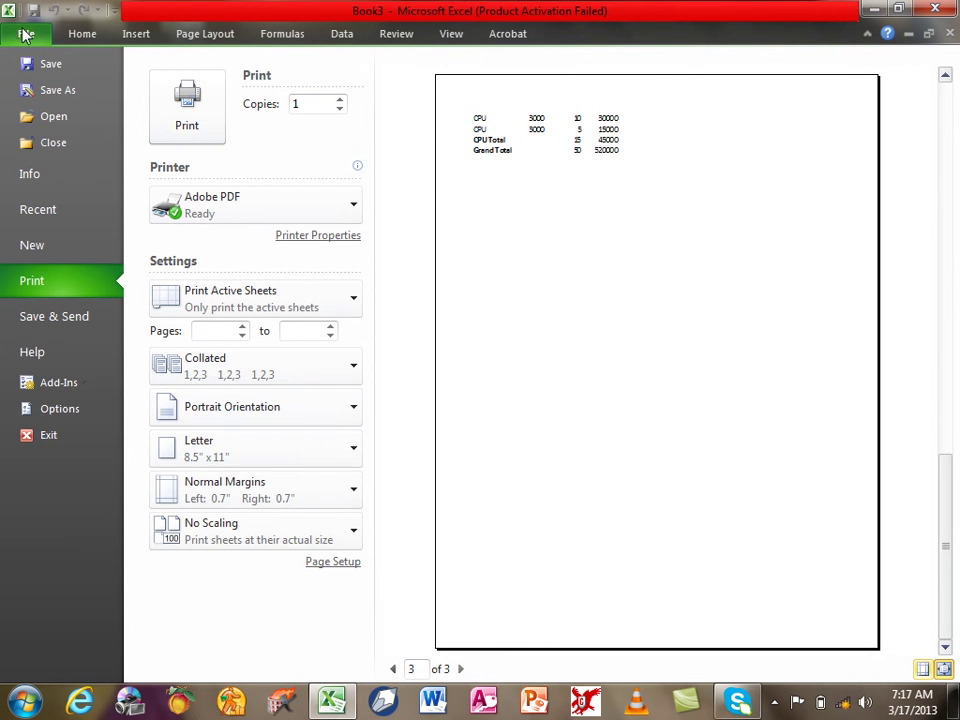
click(26, 33)
Untick Page break between groups and confirm in print preview that the table fits one page
click(883, 78)
click(620, 422)
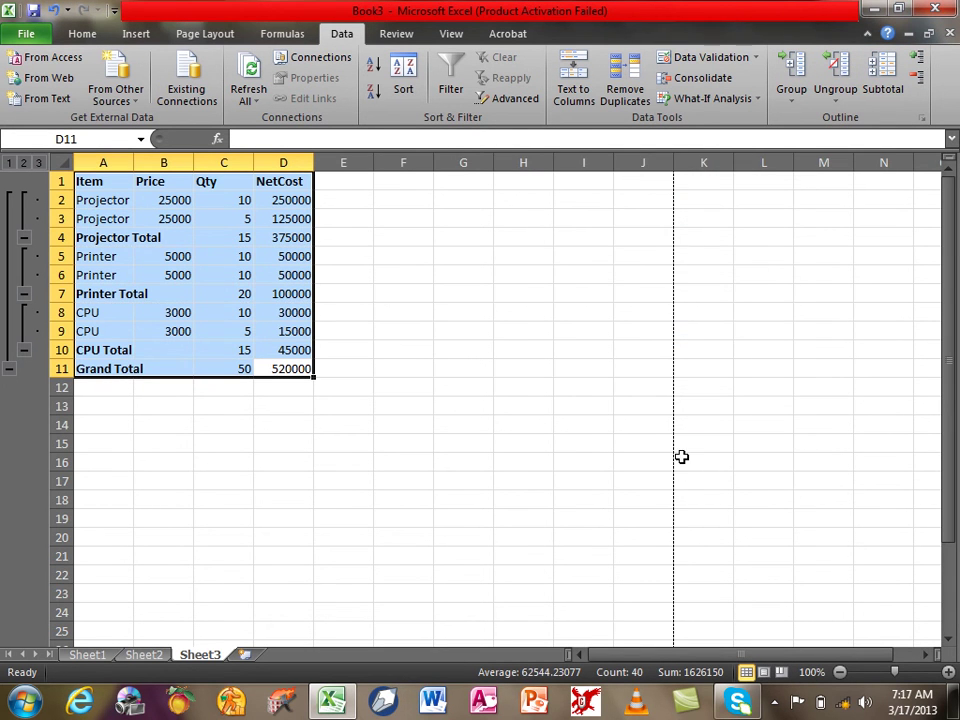
key(ctrl+p)
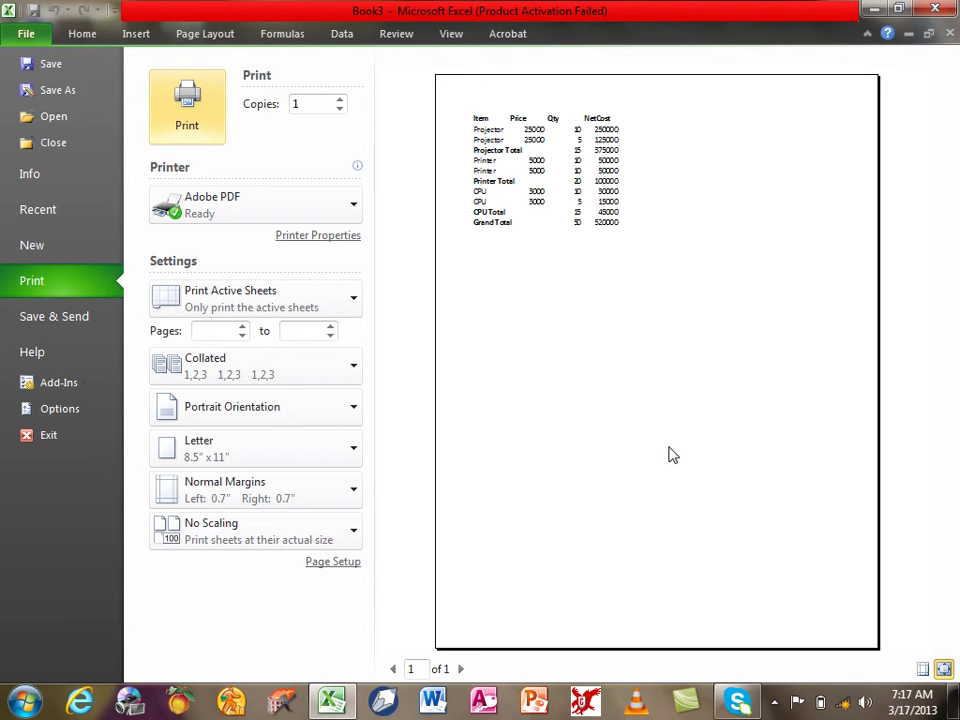
key(Escape)
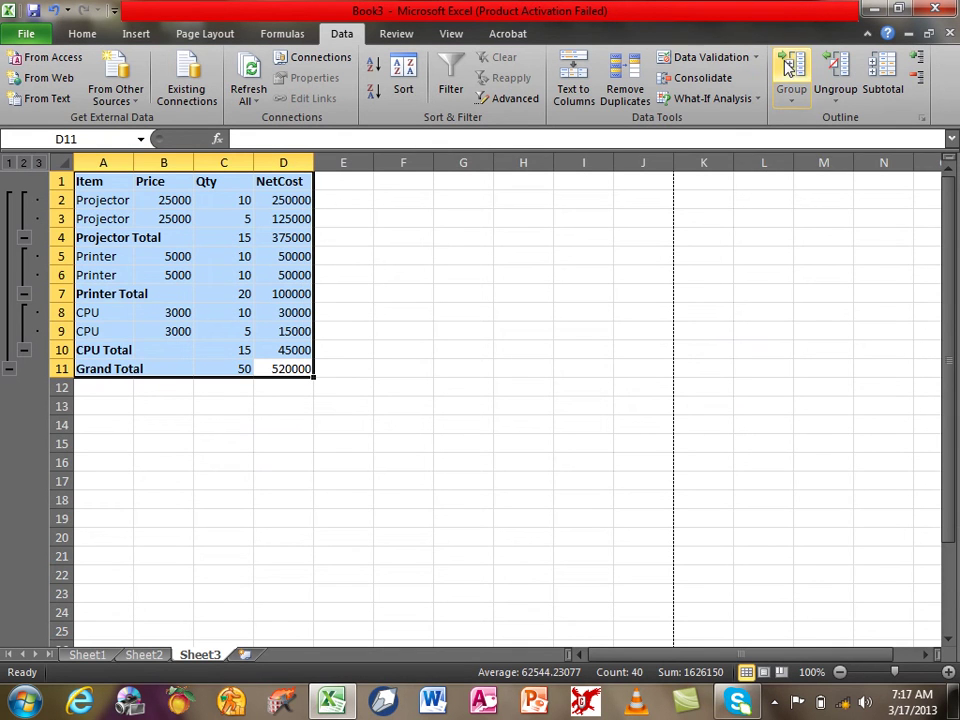
click(880, 80)
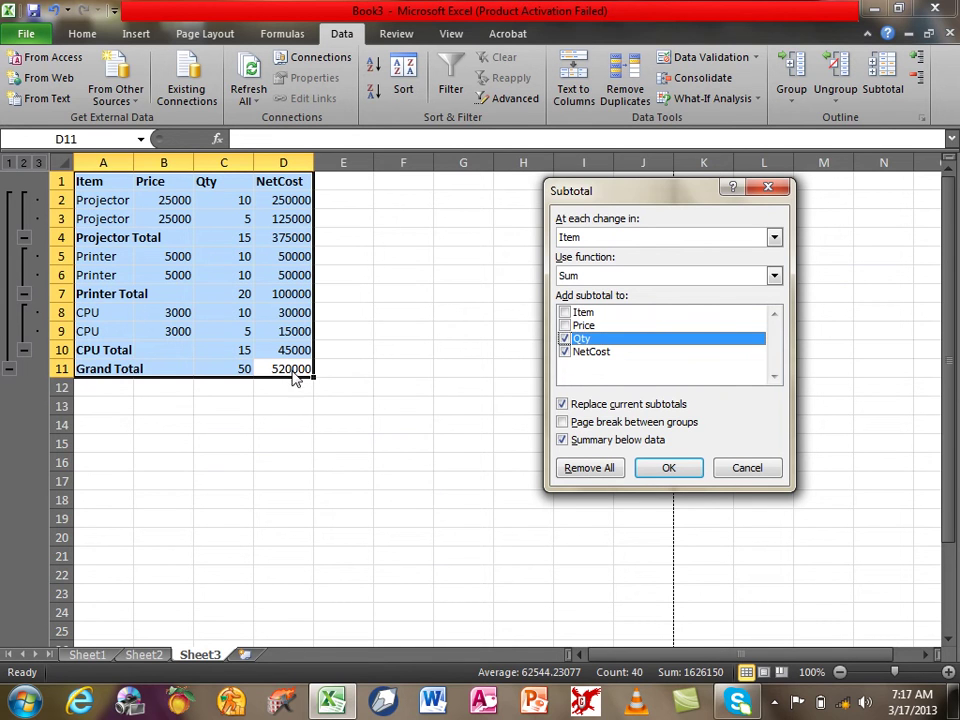
click(580, 440)
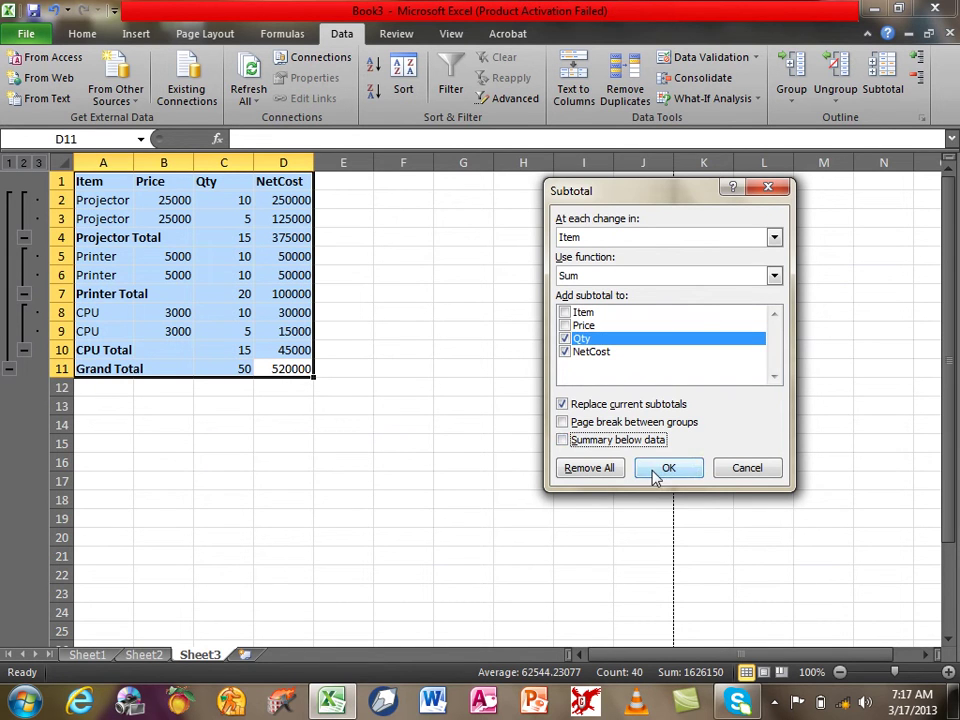
click(666, 469)
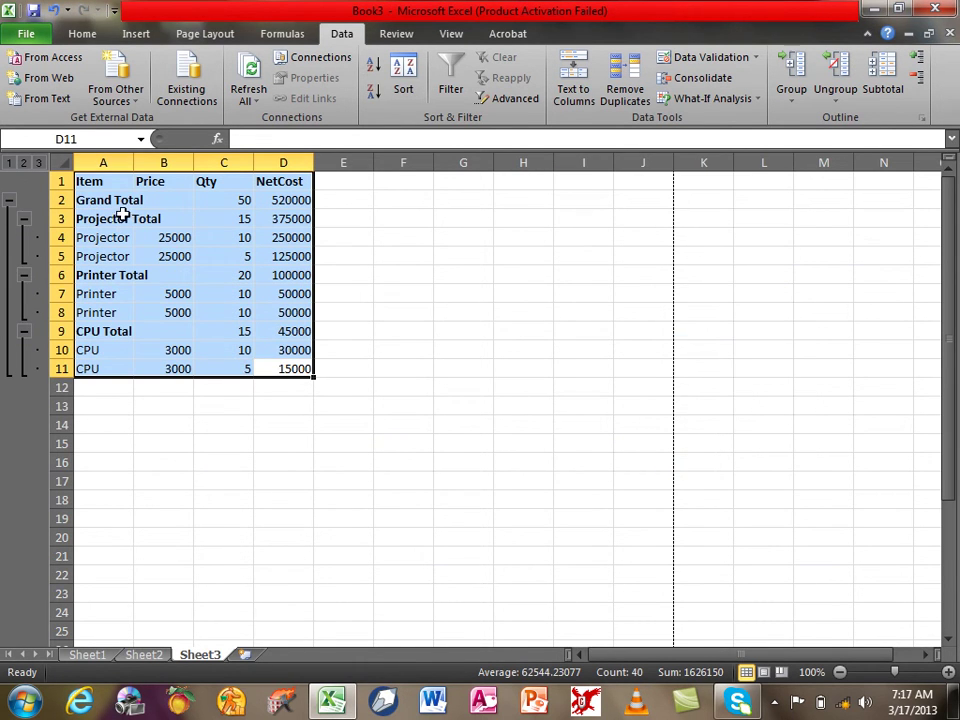
click(883, 80)
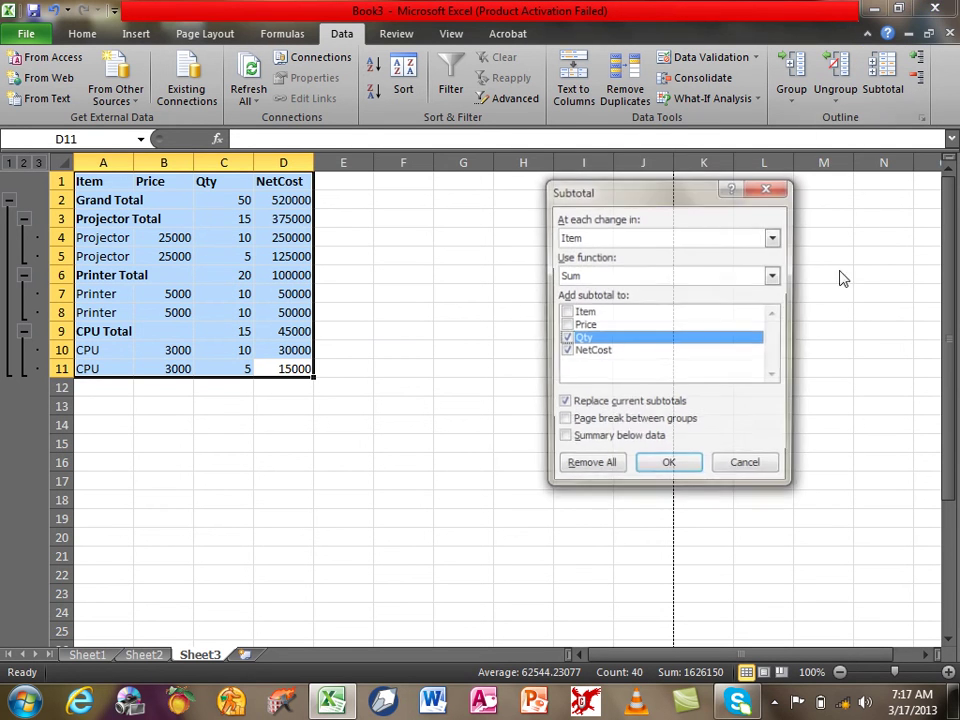
click(632, 436)
click(666, 463)
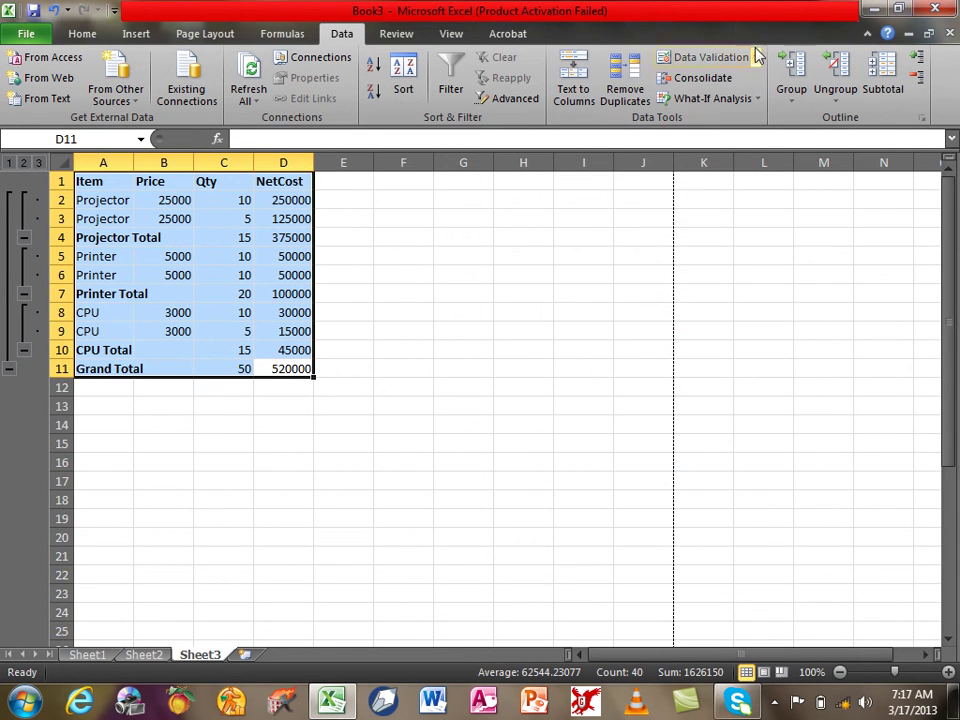
click(883, 72)
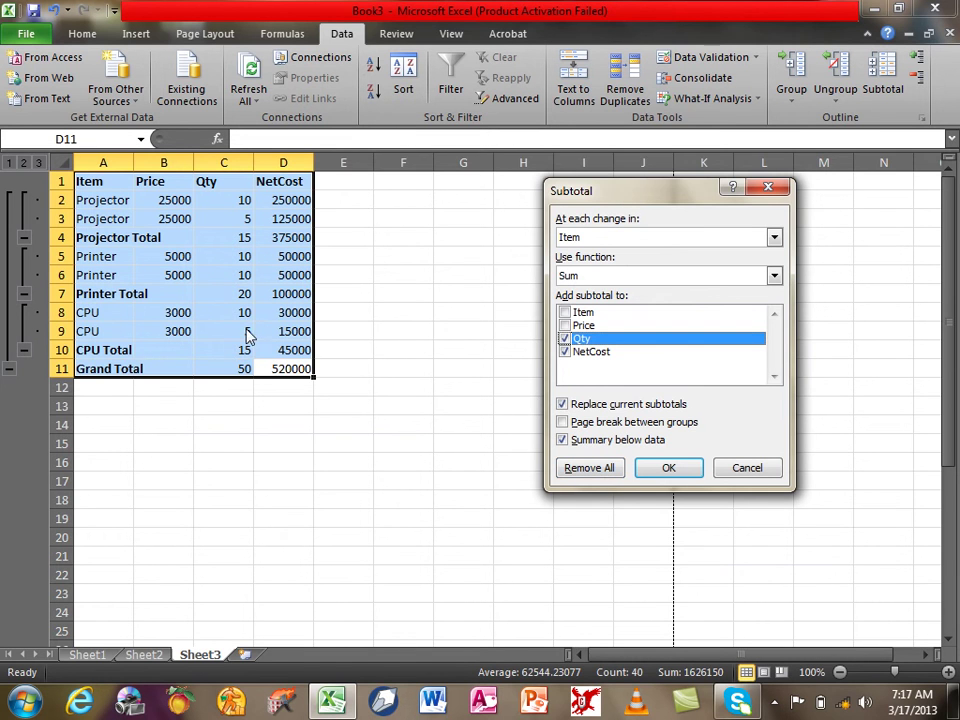
click(590, 468)
click(528, 462)
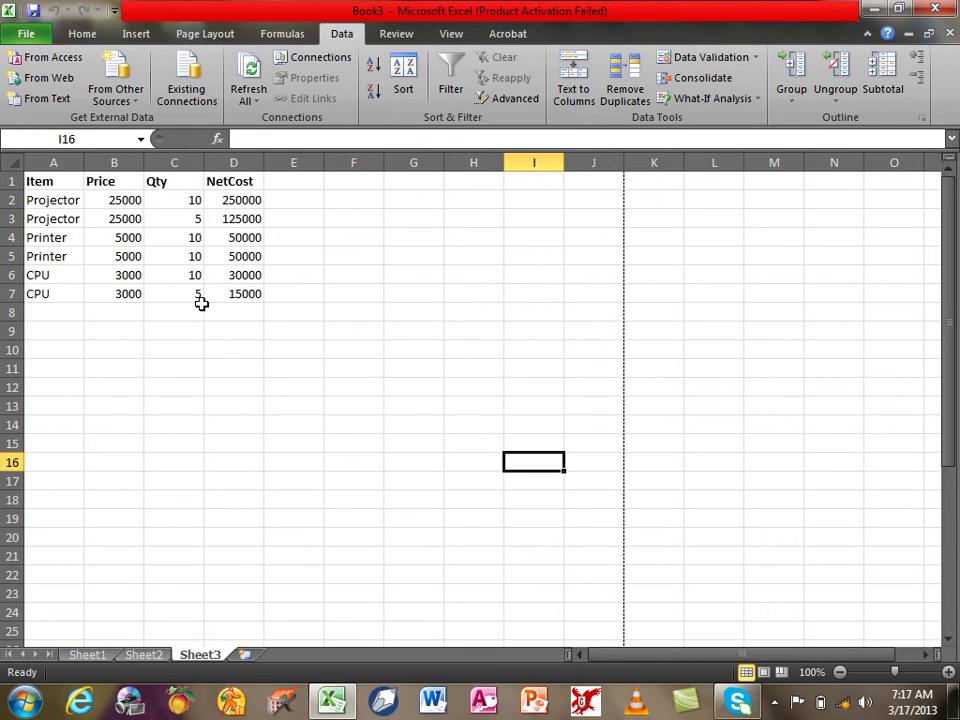
drag(236, 293, 61, 166)
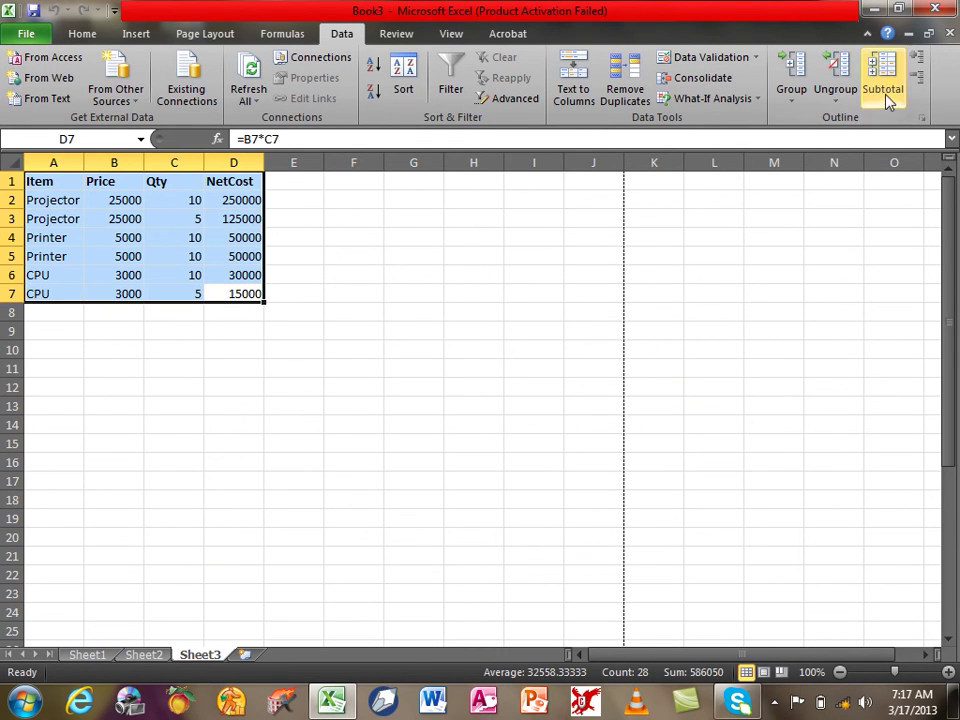
click(883, 92)
click(665, 470)
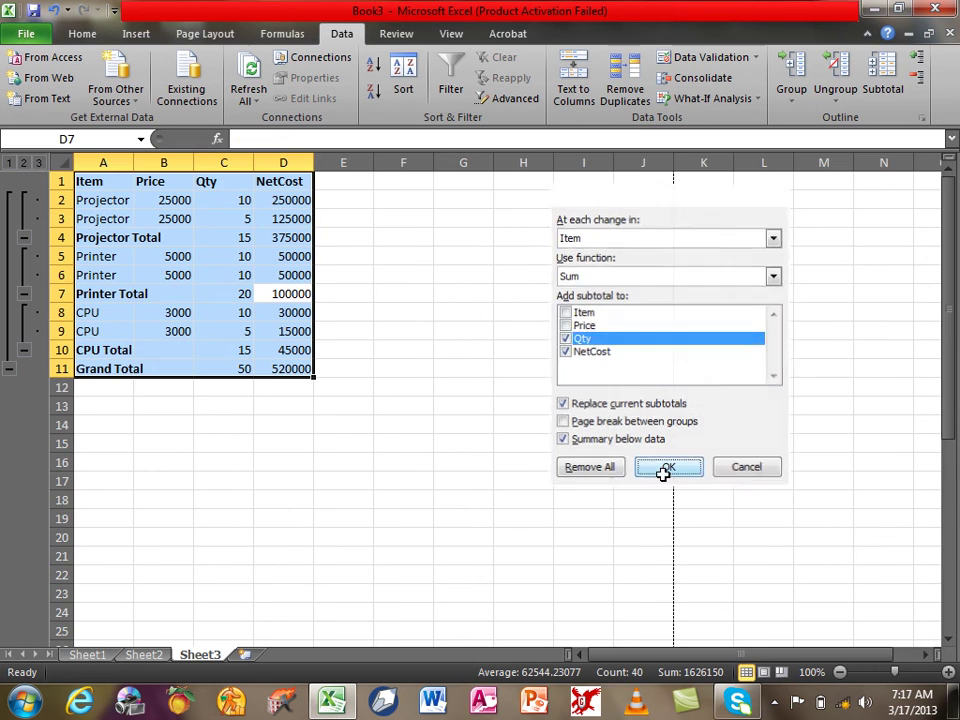
Clear the existing outline and rebuild it with Auto Outline from the subtotals
click(800, 100)
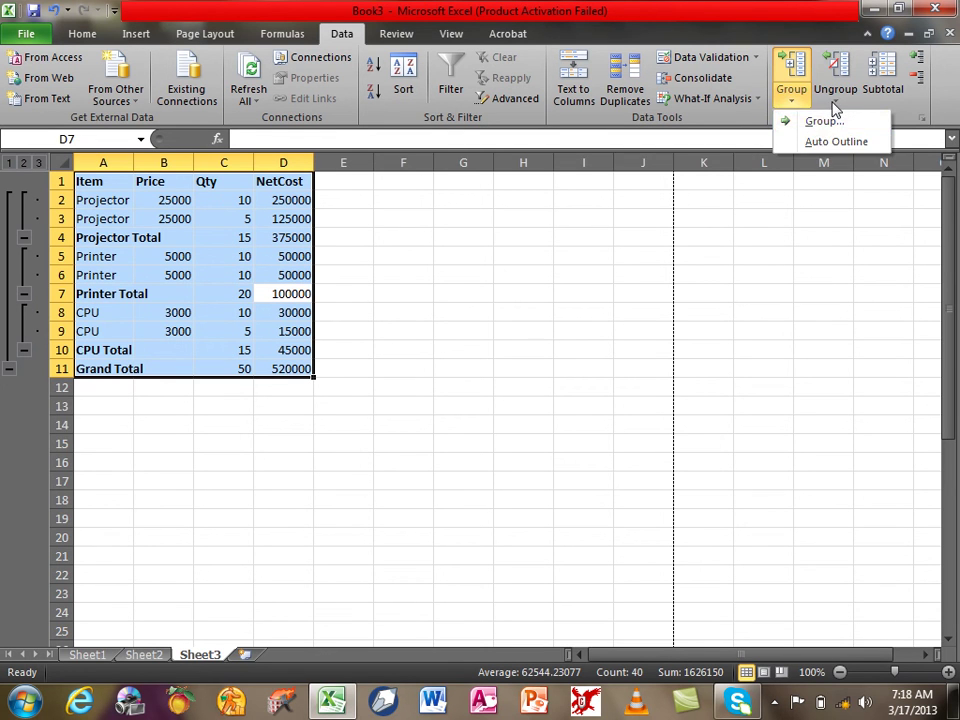
click(835, 103)
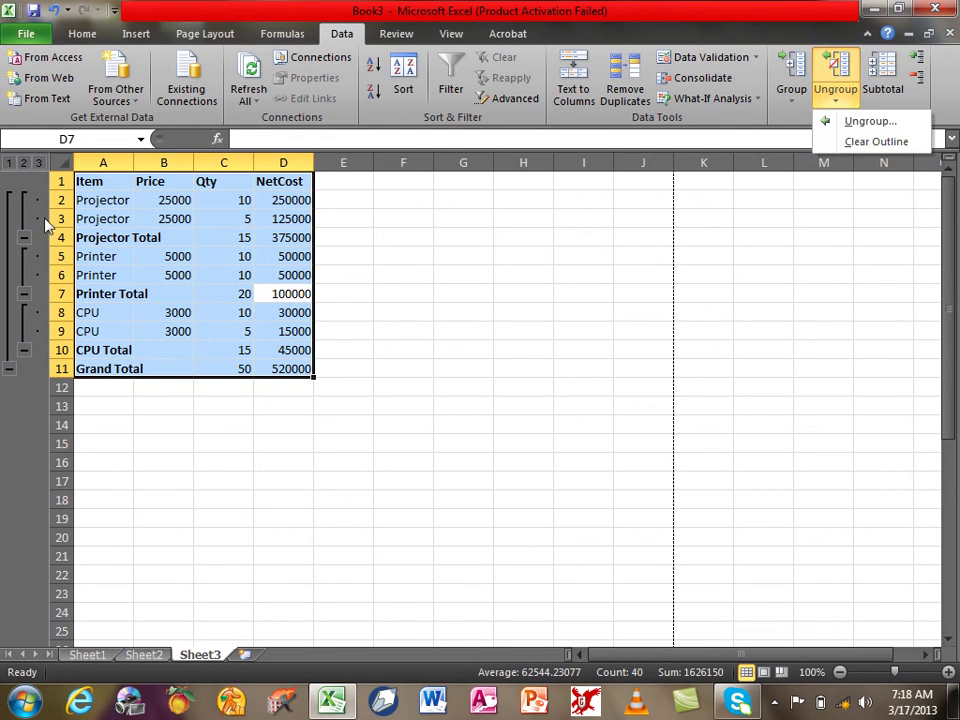
click(860, 142)
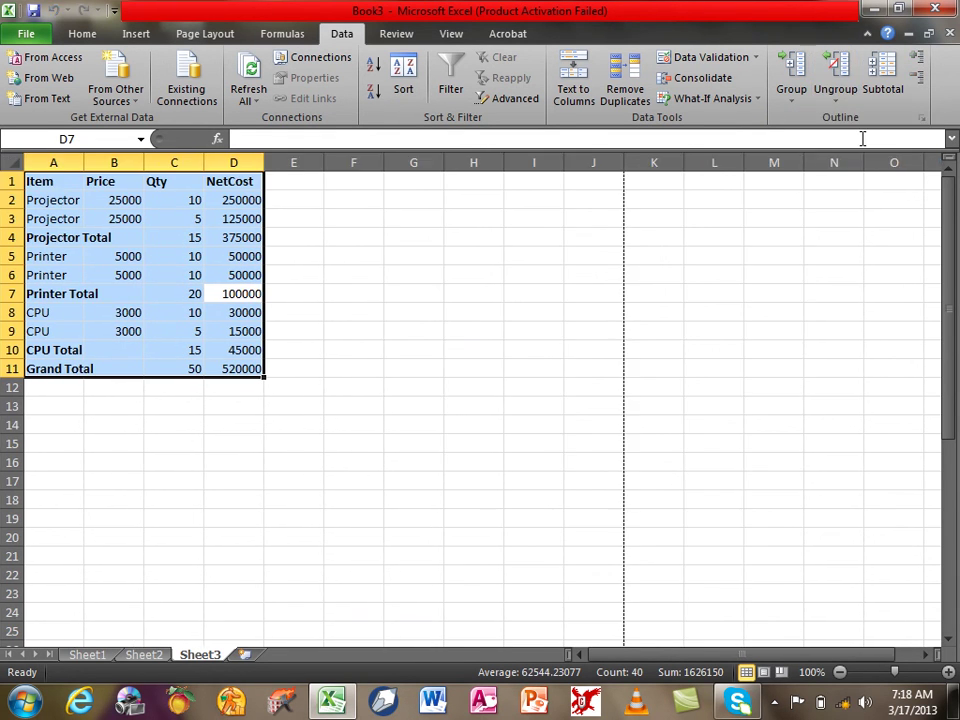
click(791, 95)
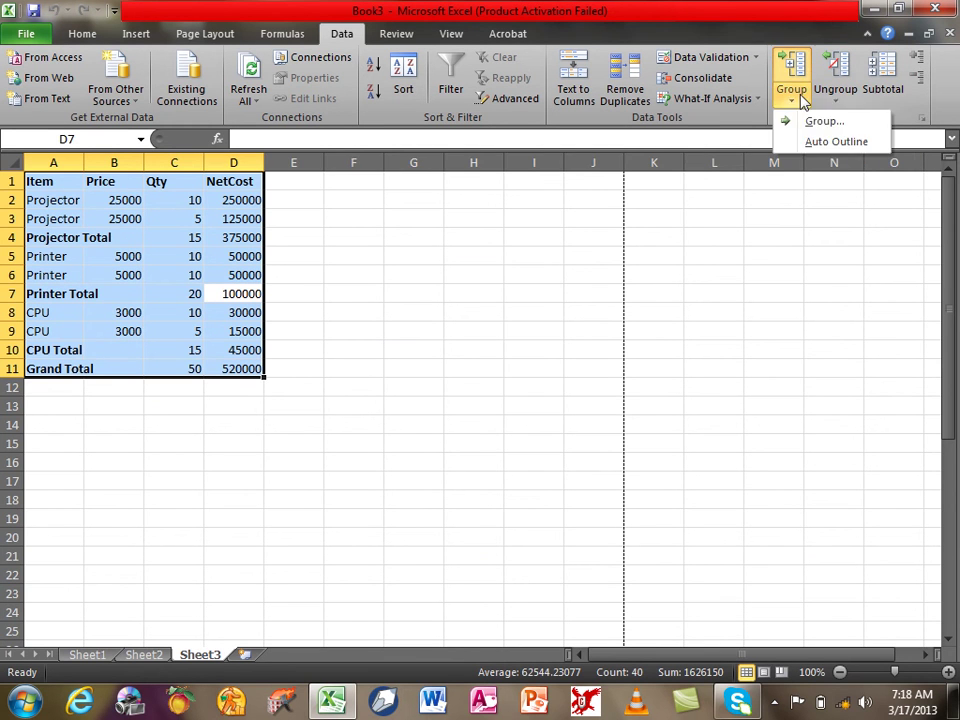
click(812, 143)
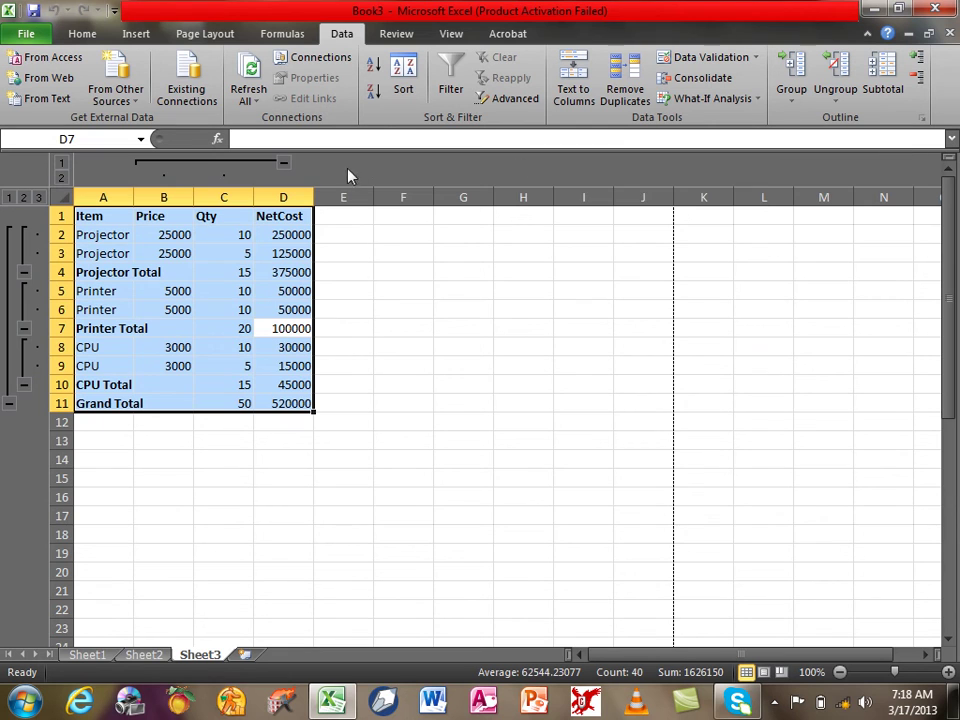
Collapse and re-expand columns B–C and rows 2–10 to test the new outline
click(284, 164)
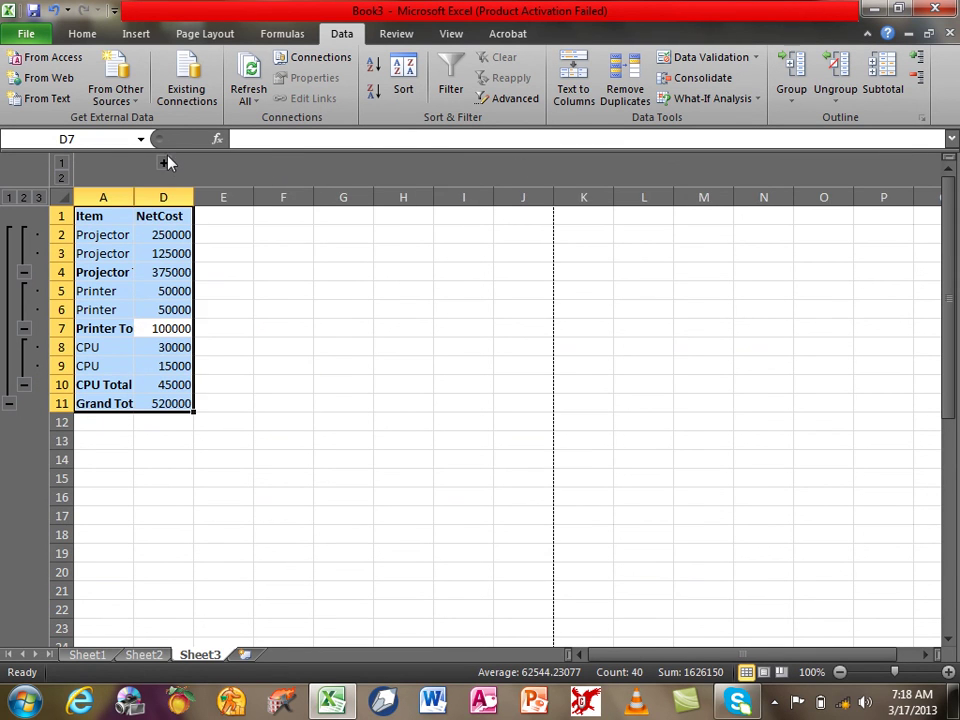
click(163, 163)
click(9, 403)
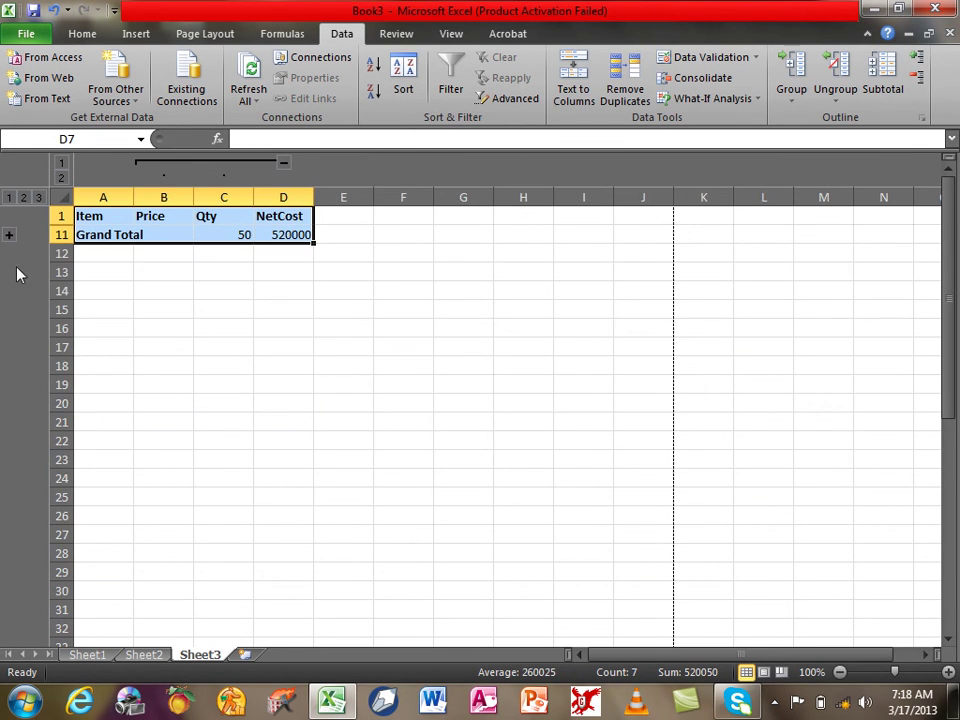
click(9, 236)
Remove the column group and regroup columns A–D
click(838, 108)
click(862, 120)
click(638, 345)
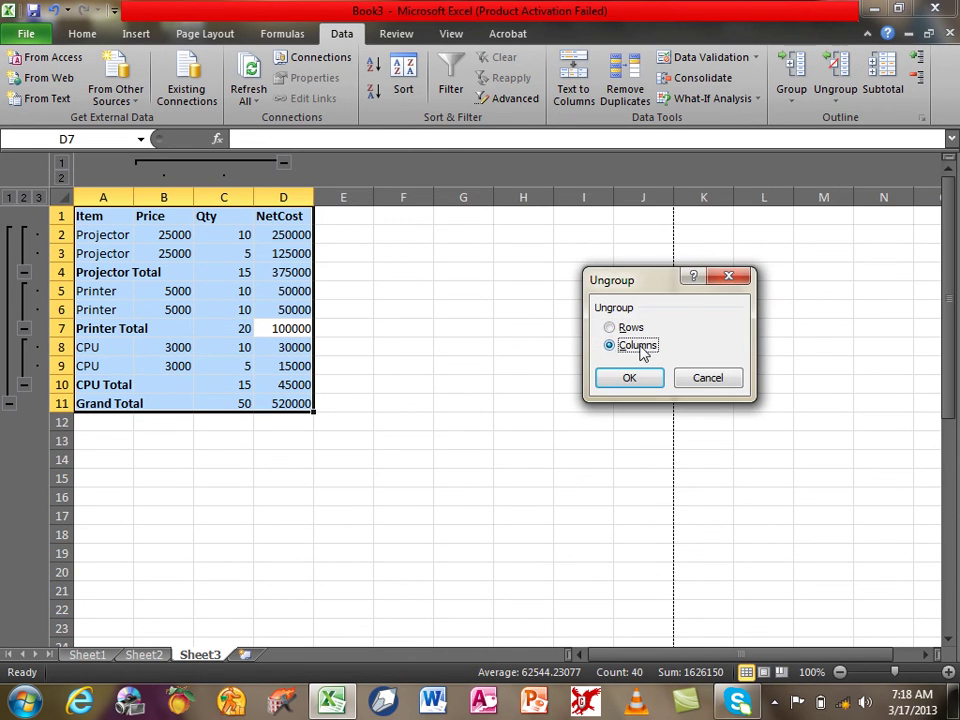
click(629, 378)
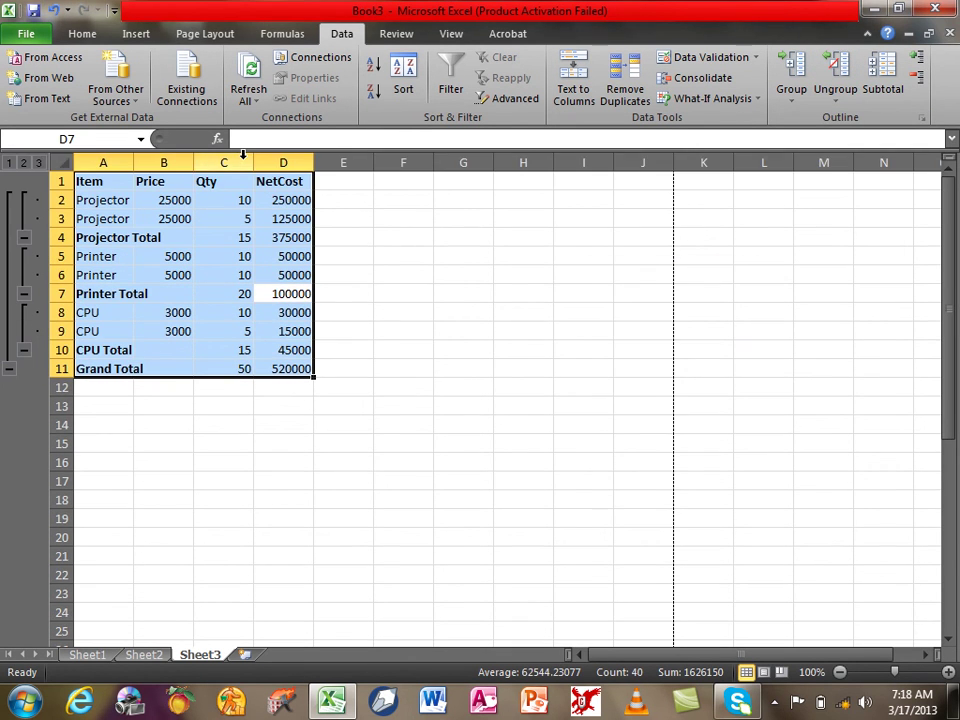
click(795, 100)
click(806, 121)
click(636, 345)
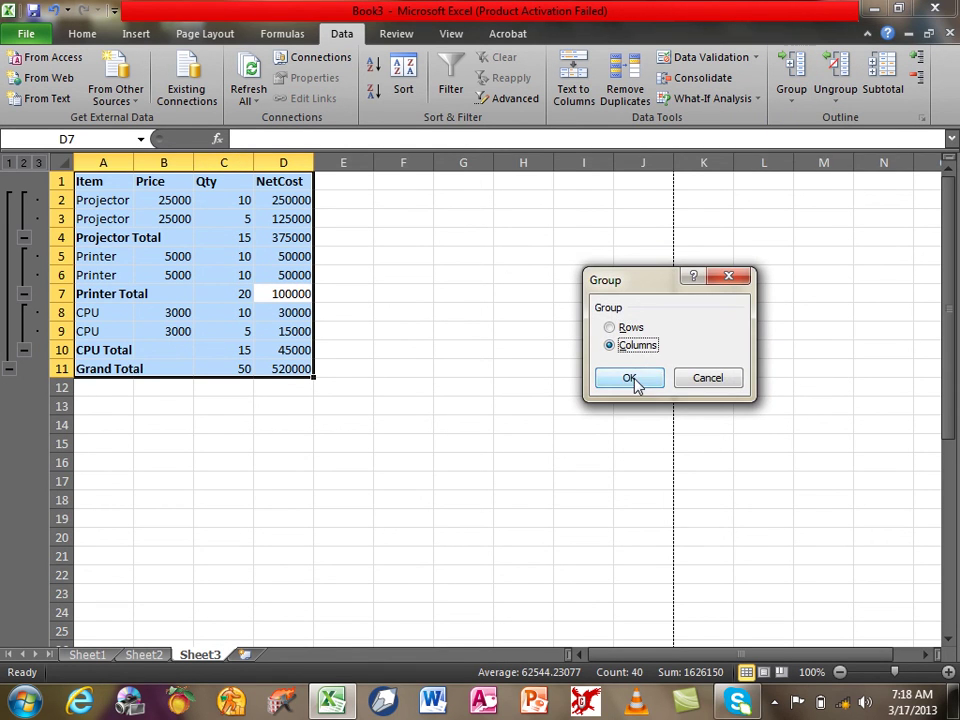
click(634, 377)
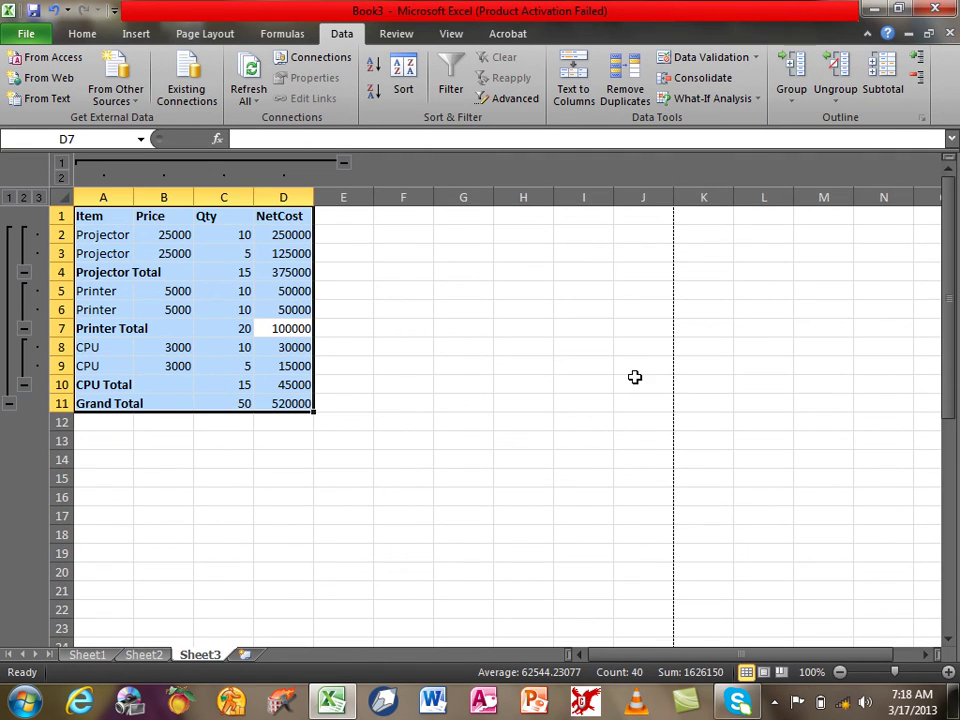
Ungroup one row outline level, then group the rows again to add a third level
click(835, 95)
click(864, 121)
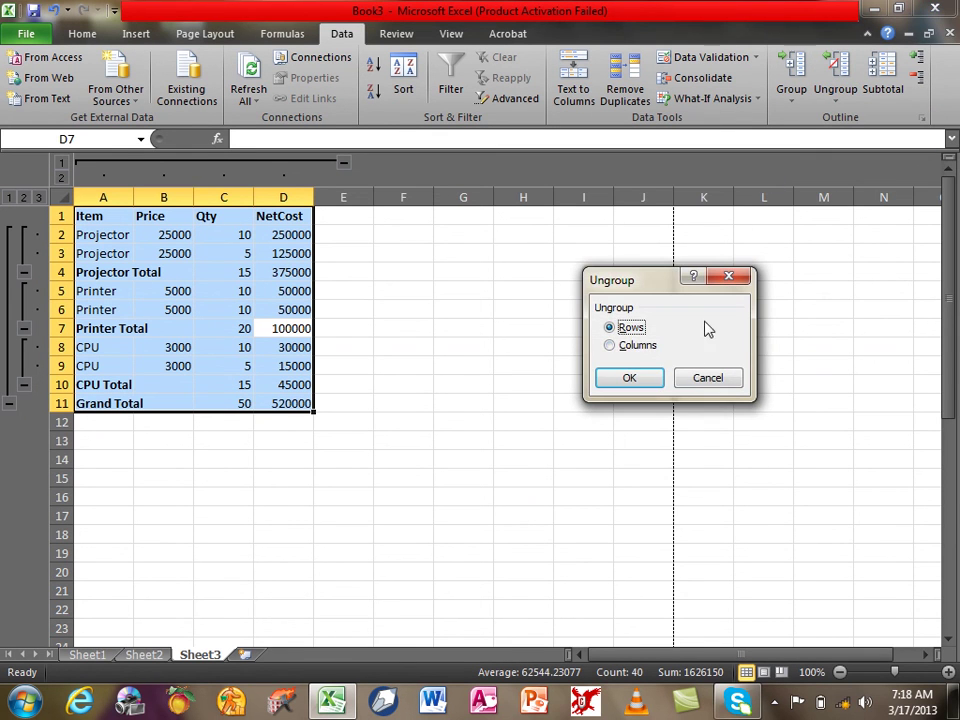
click(629, 378)
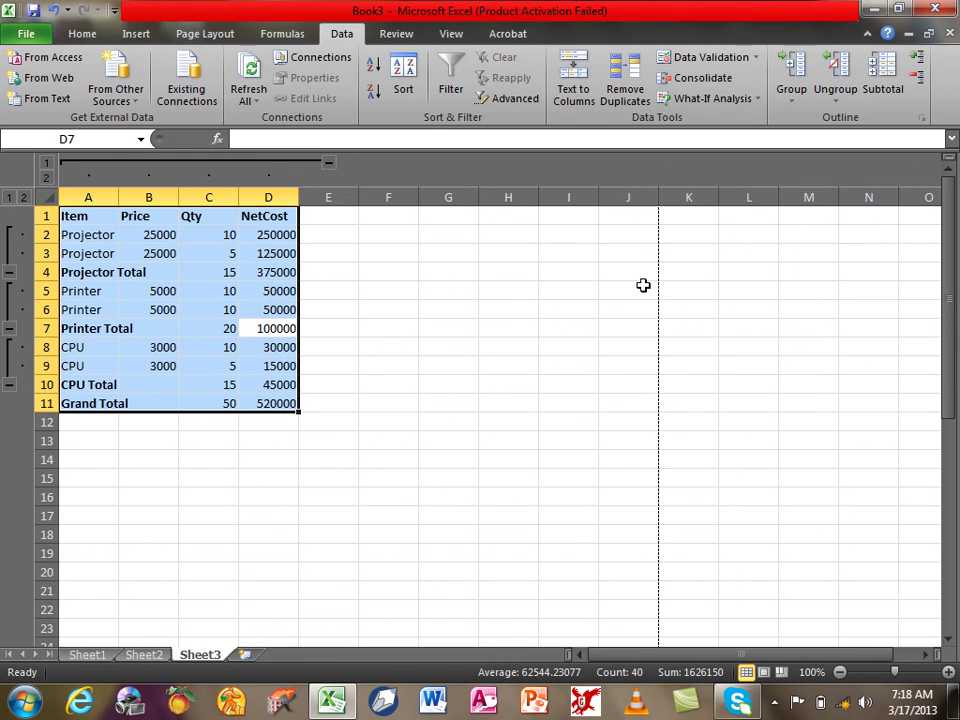
click(790, 100)
click(790, 122)
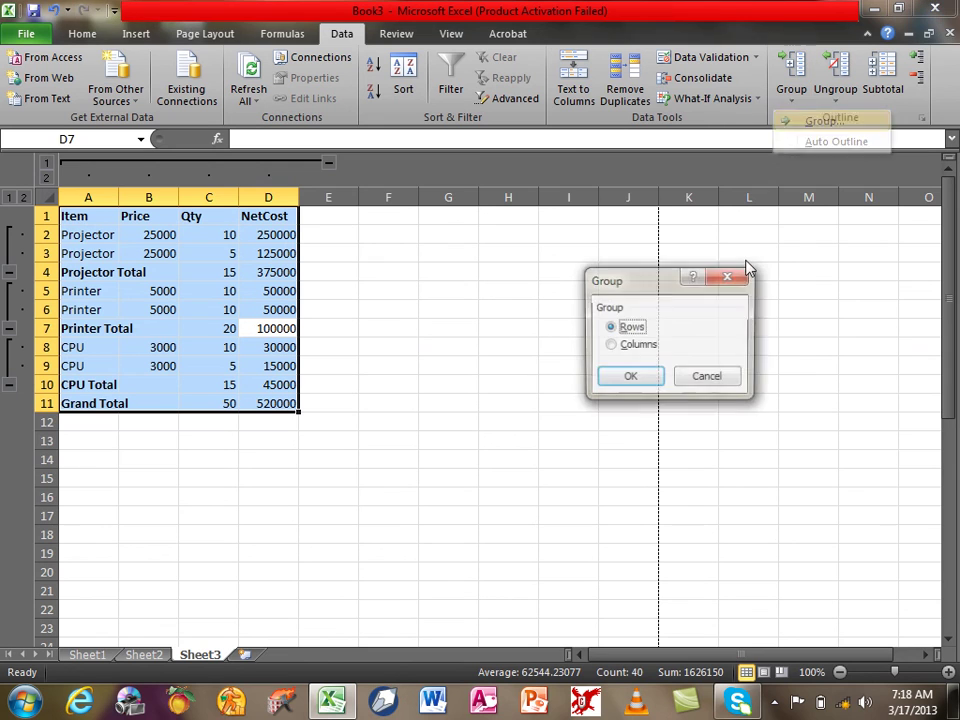
click(630, 378)
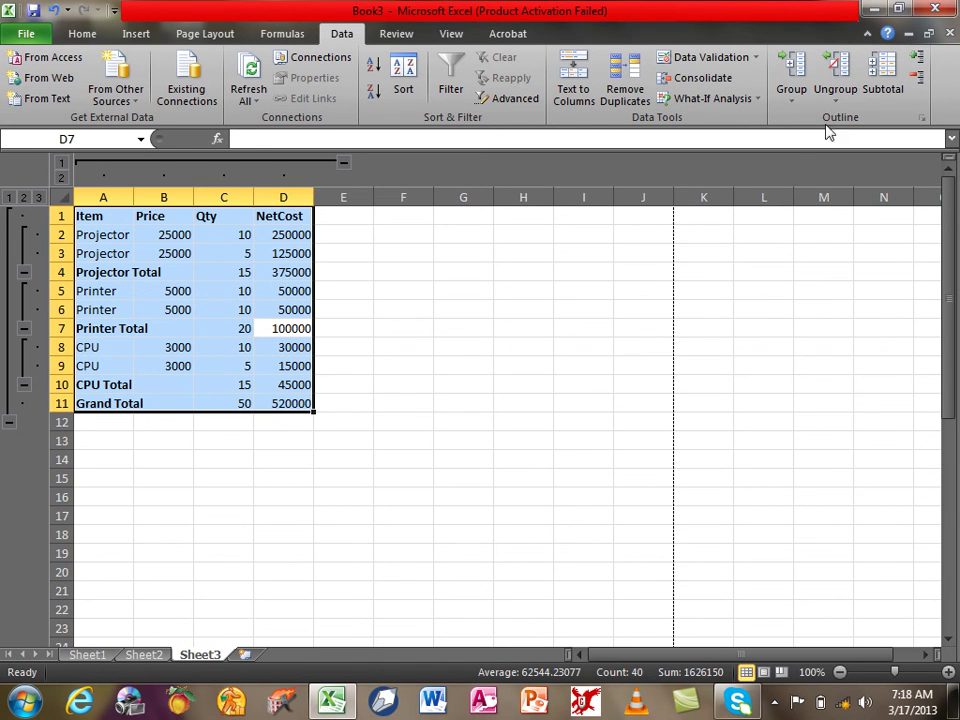
Collapse the outline to summary rows, expand back to full detail, and select cell C5
click(913, 80)
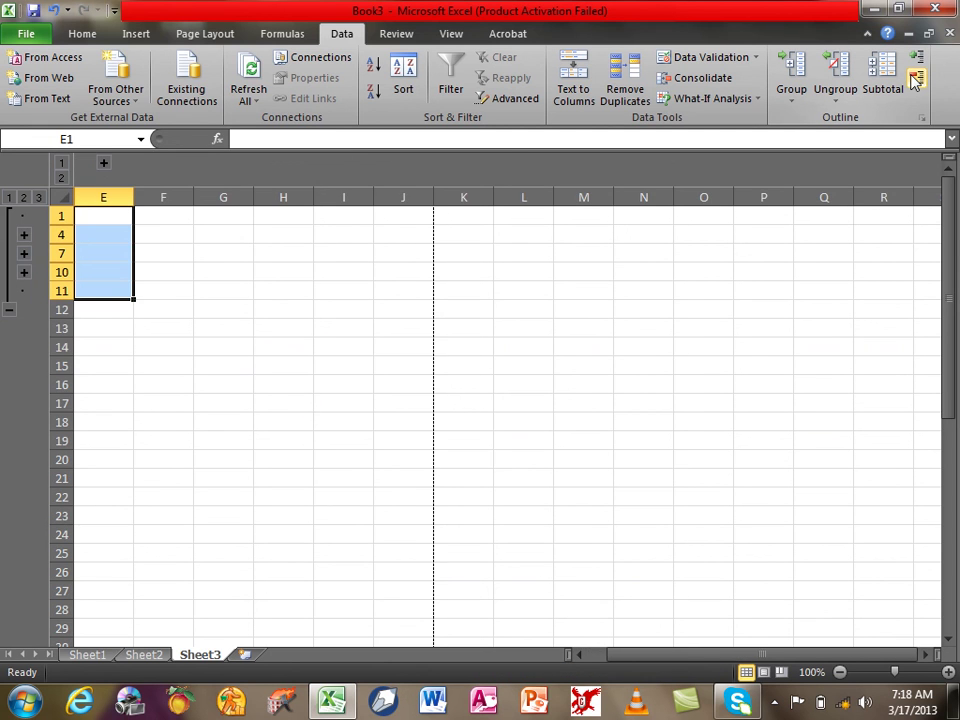
click(916, 63)
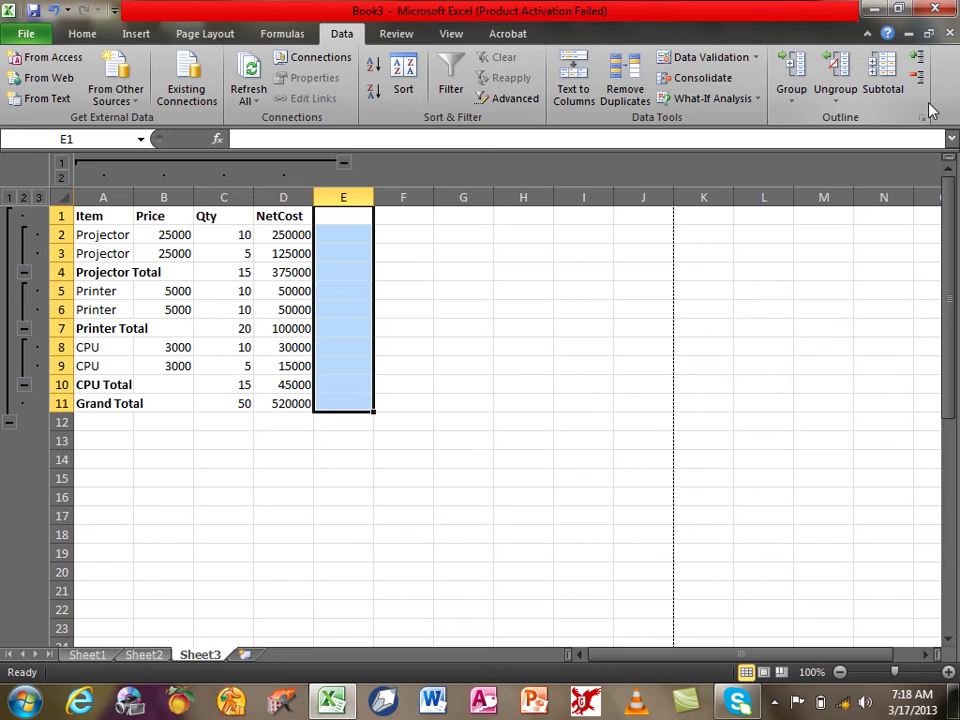
click(240, 289)
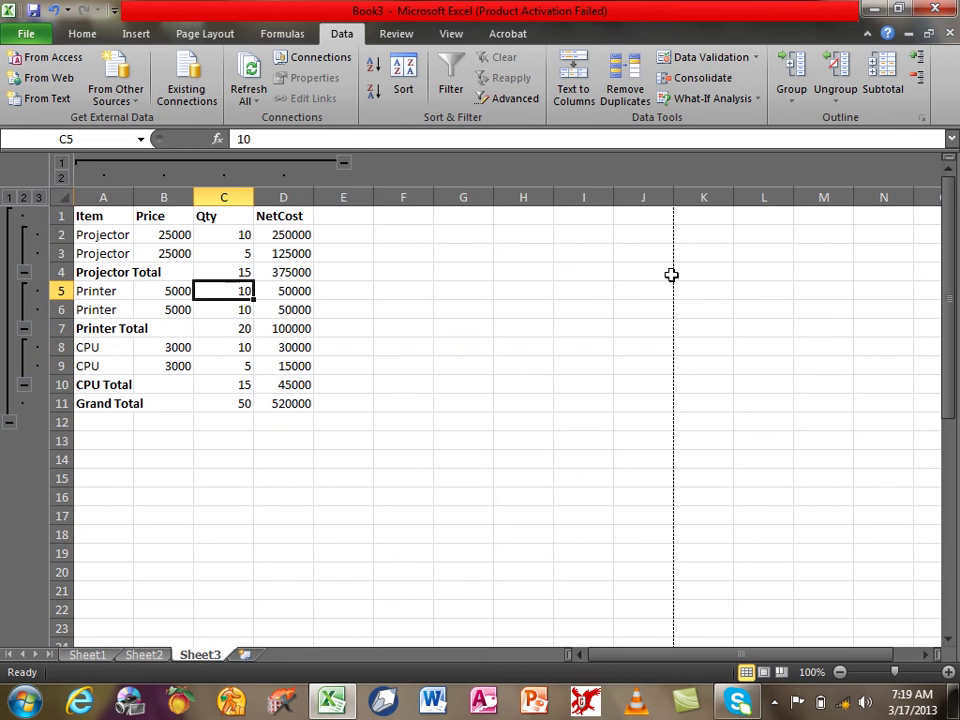
Look through the View and Page Layout ribbon settings
click(454, 35)
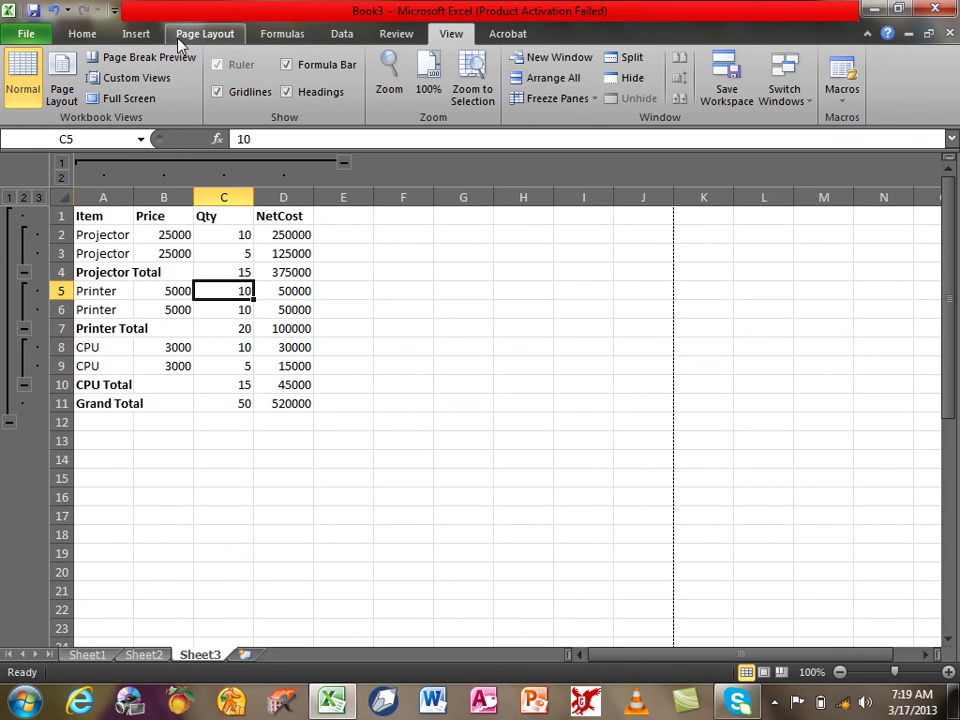
click(209, 38)
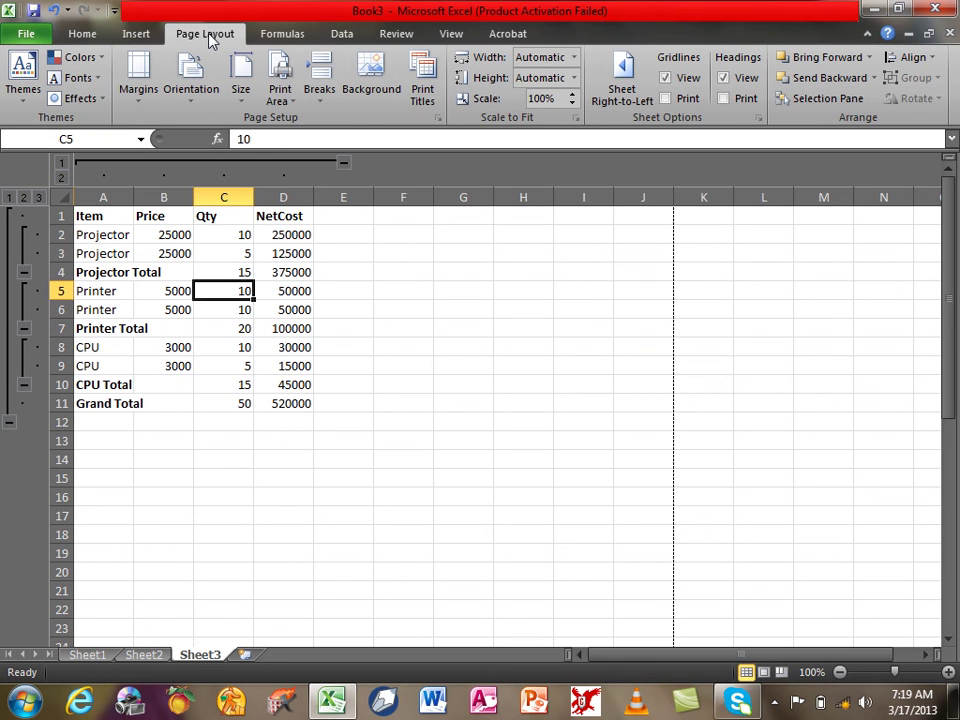
scroll(210, 36, down, 4)
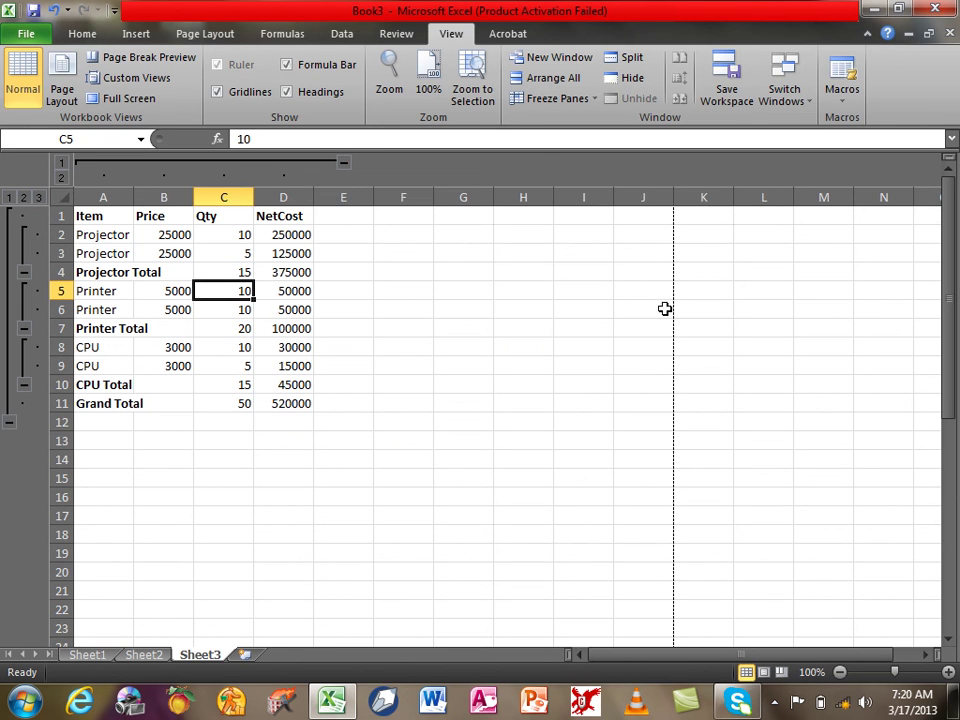
Turn off Show page breaks for Sheet3 in Excel Options > Advanced and confirm with OK
click(28, 31)
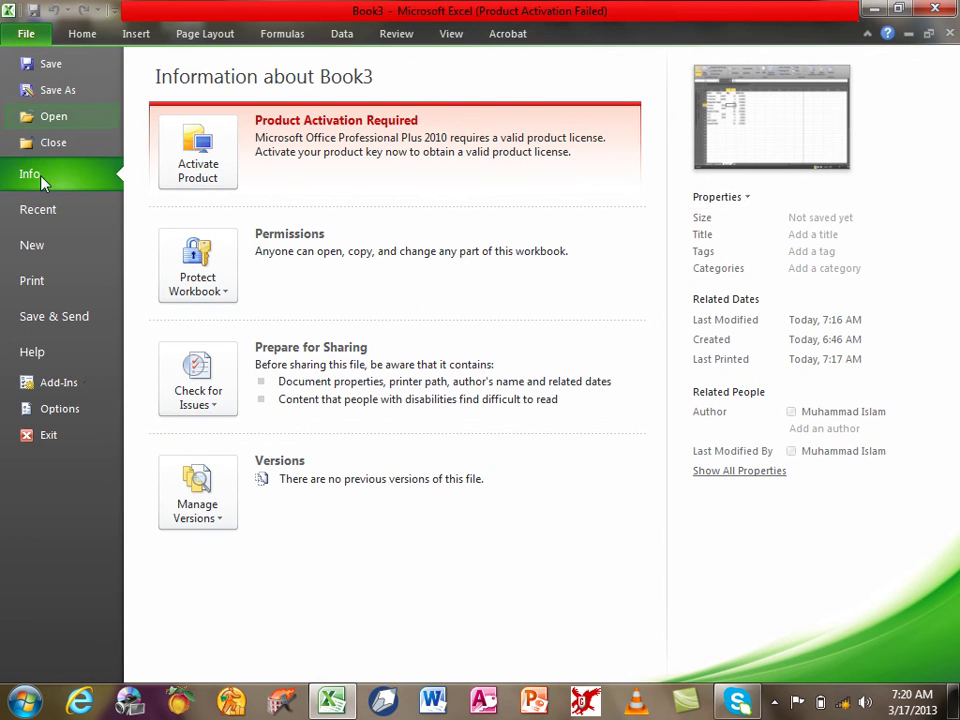
click(59, 408)
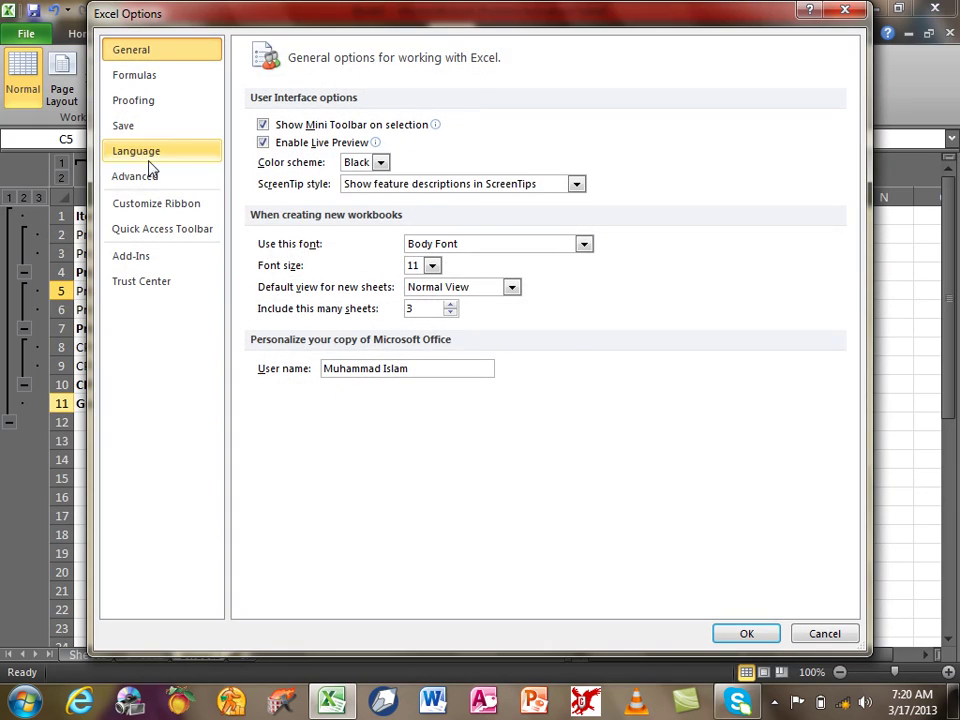
click(150, 177)
drag(860, 165, 853, 390)
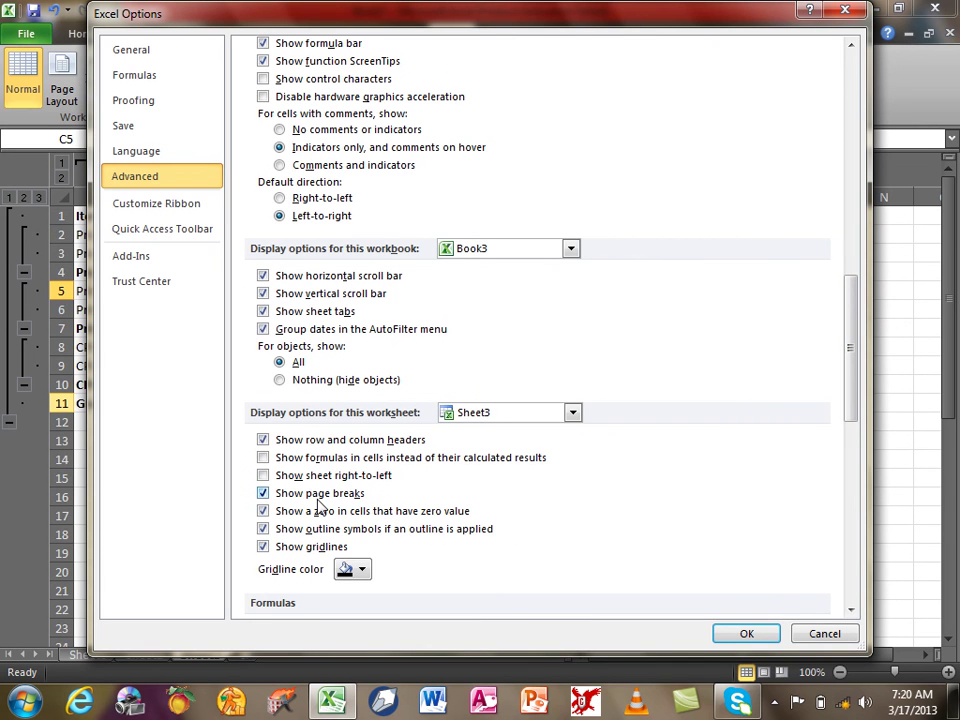
drag(470, 18, 140, 18)
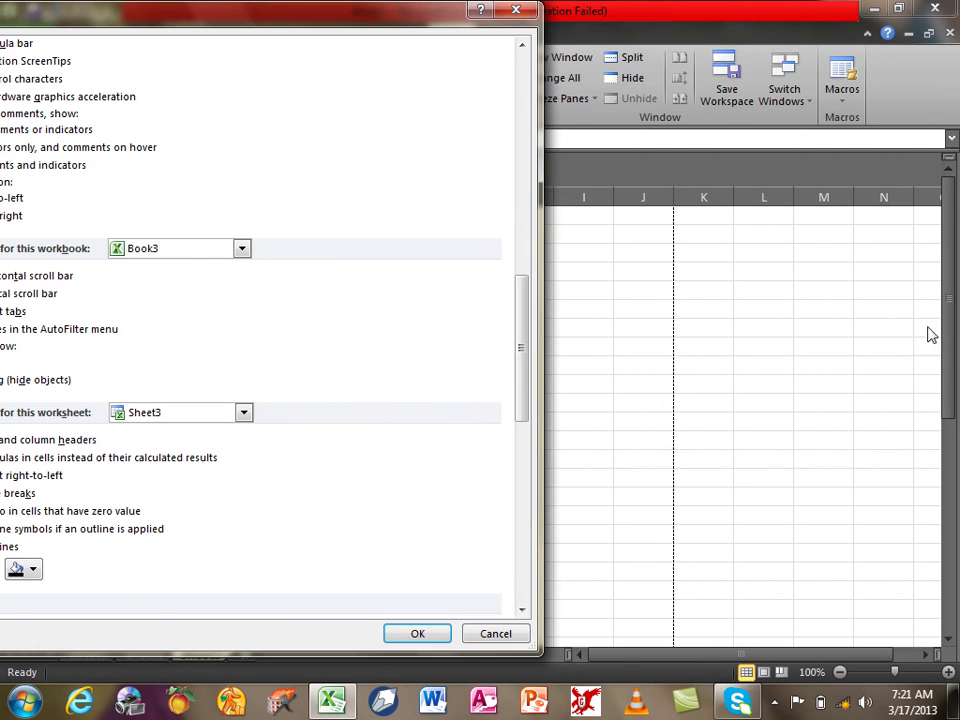
mouse_move(332, 21)
mouse_down()
mouse_move(462, 12)
mouse_move(470, 22)
mouse_up()
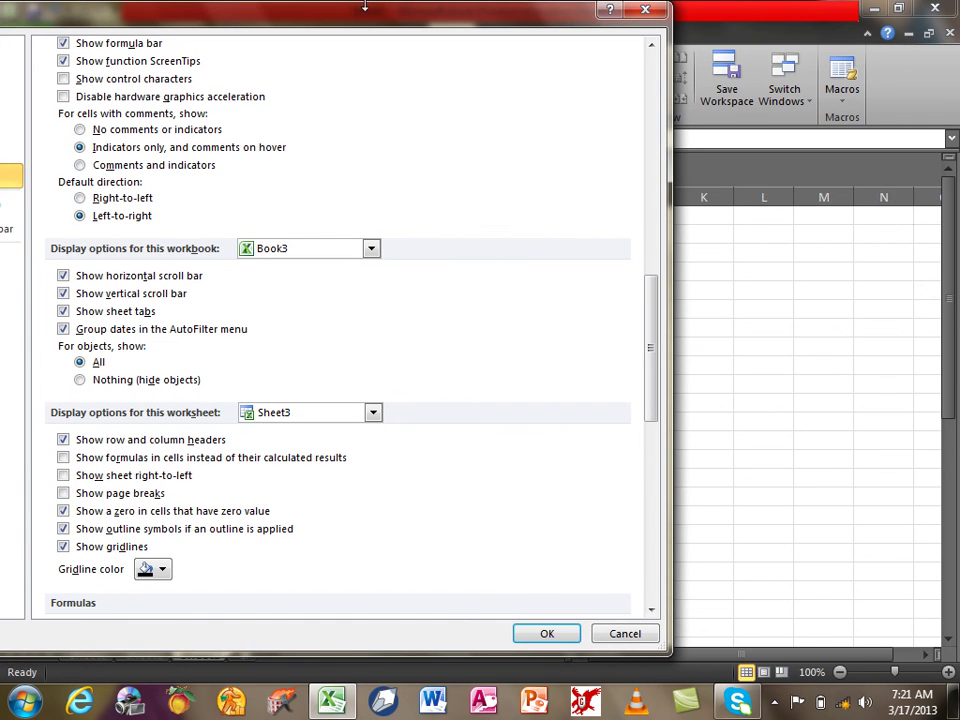
drag(365, 7, 264, 17)
click(438, 632)
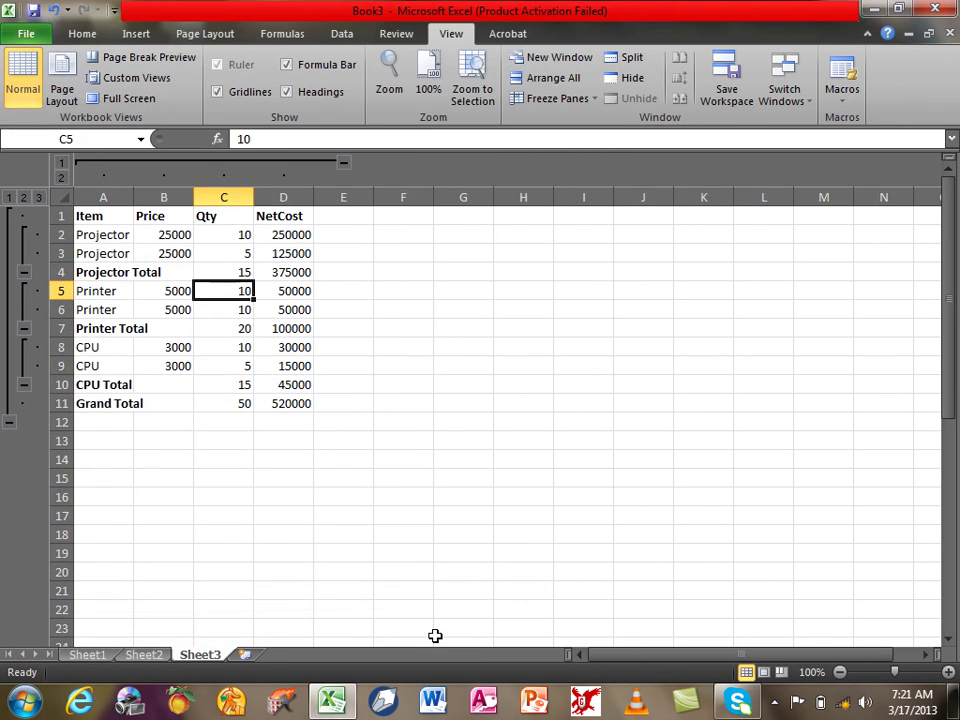